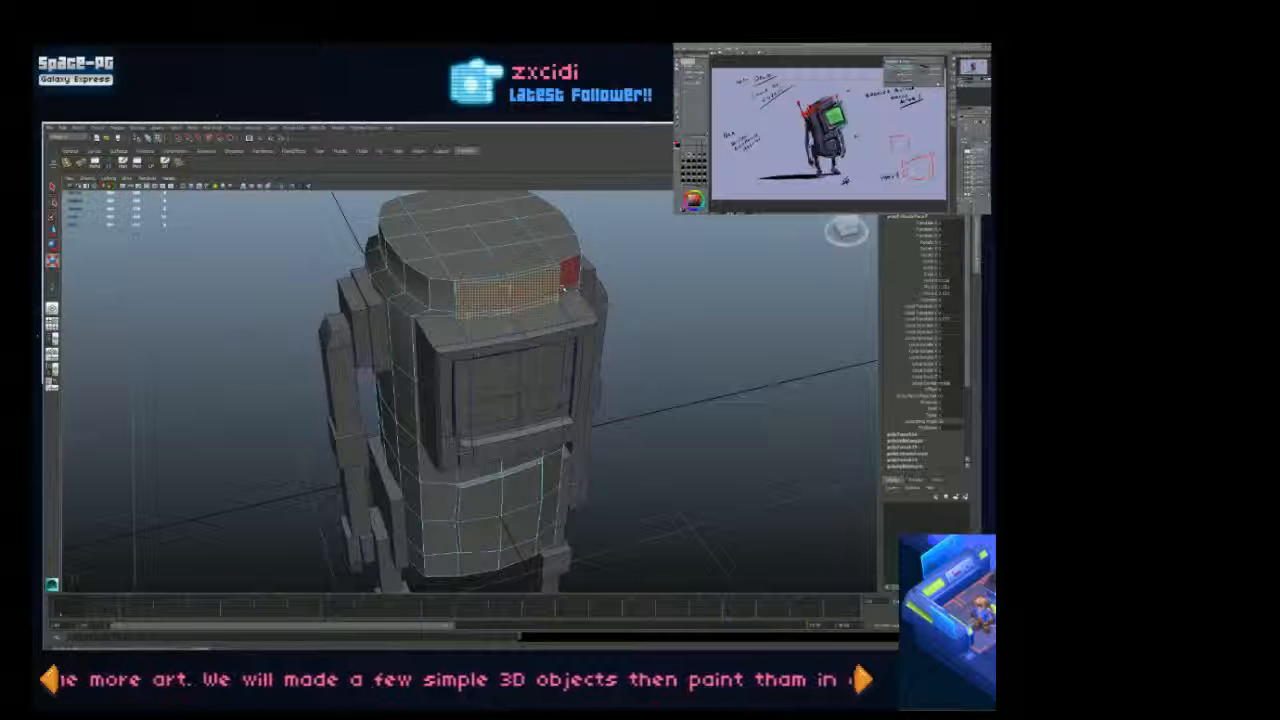
key(r)
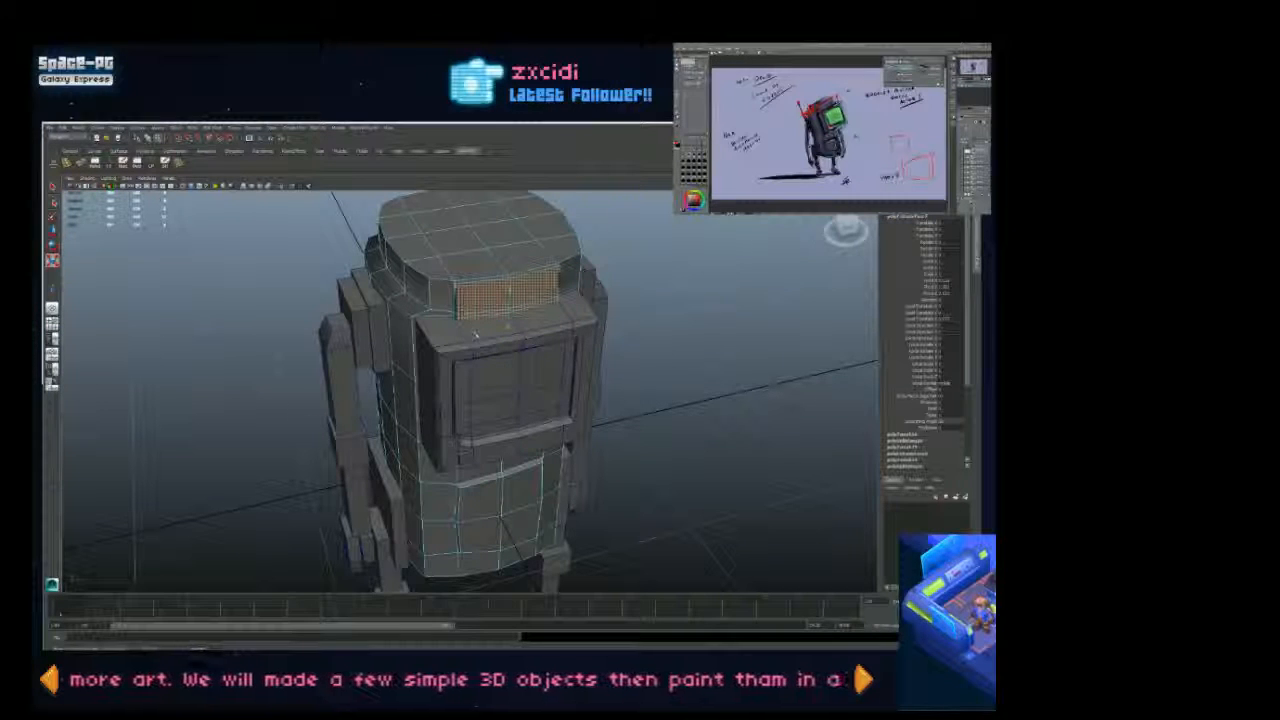
alt+drag(510, 298, 452, 246)
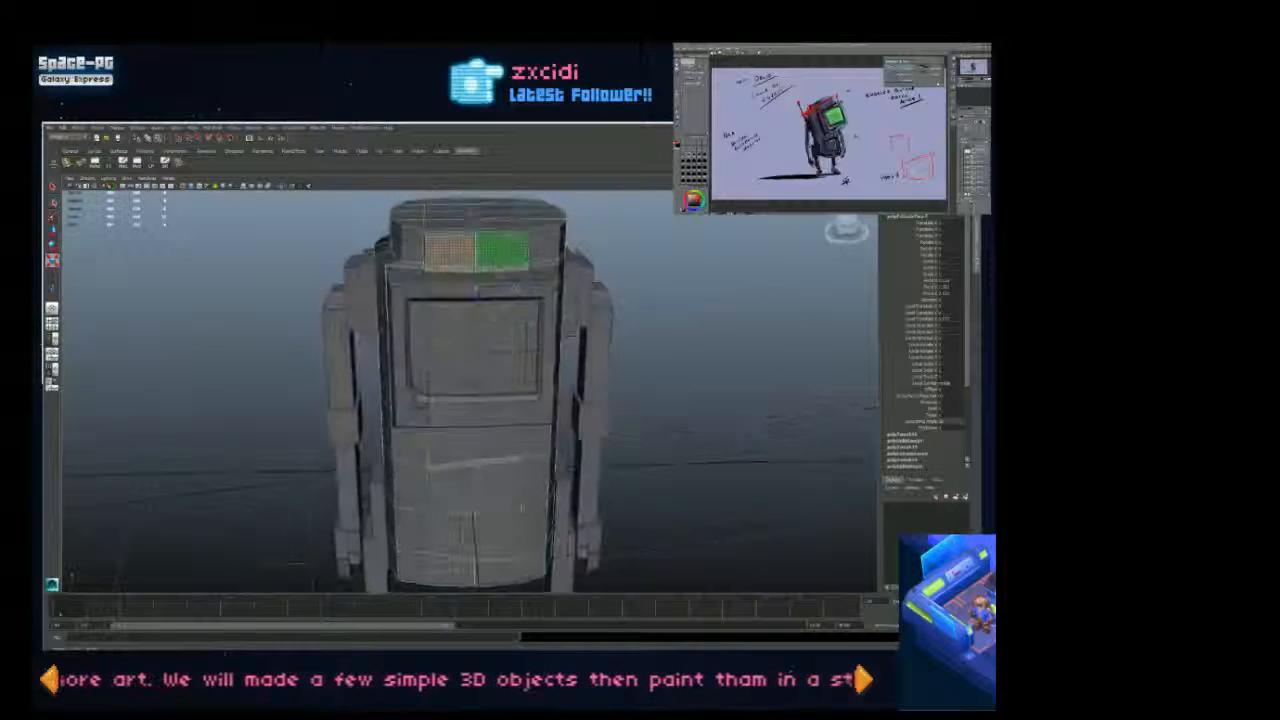
alt+drag(511, 284, 512, 349)
alt+drag(483, 300, 503, 323)
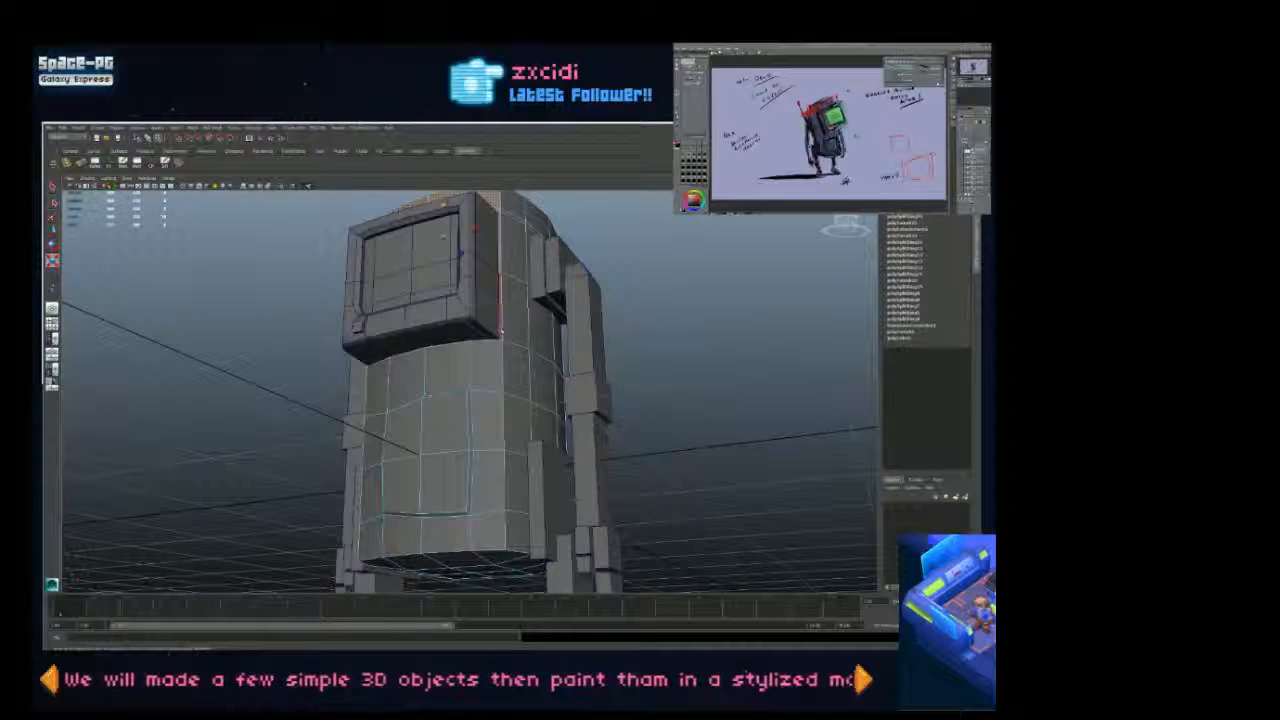
Step: Isolate the robot's torso mesh in the viewport so that only this mesh is displayed
right_drag(523, 323, 545, 295)
click(520, 318)
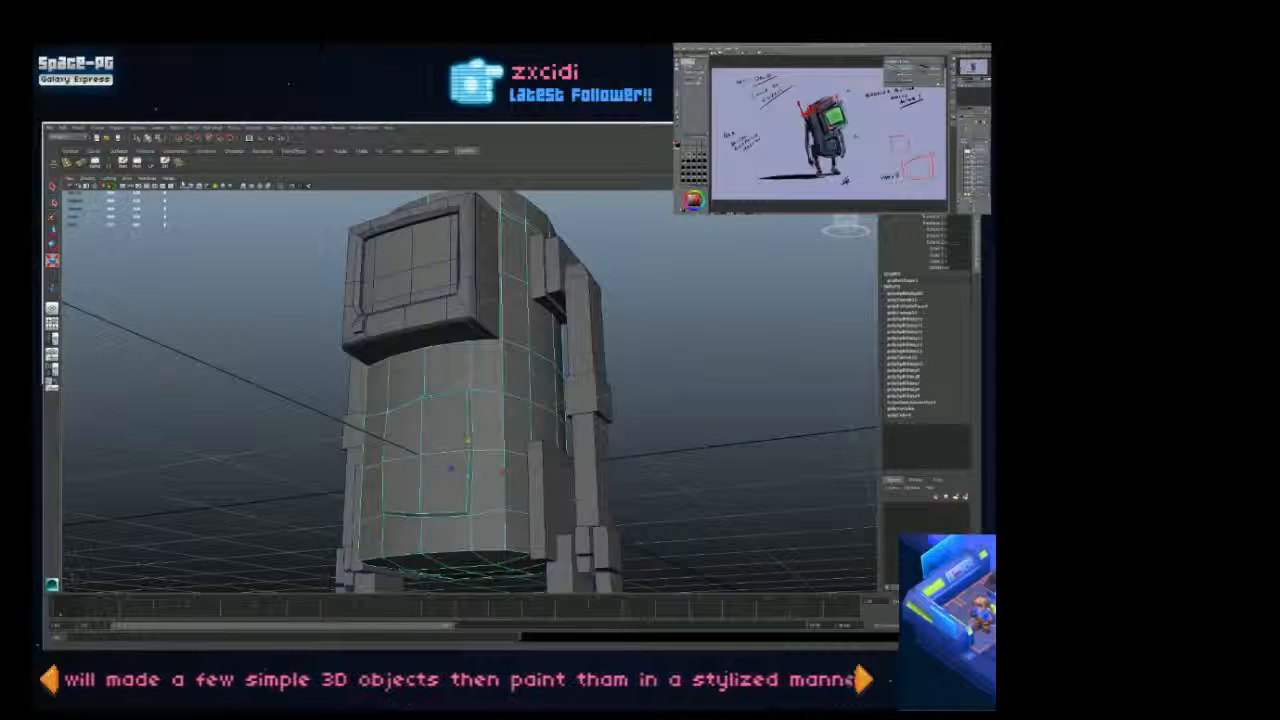
click(120, 177)
mouse_move(150, 192)
click(250, 192)
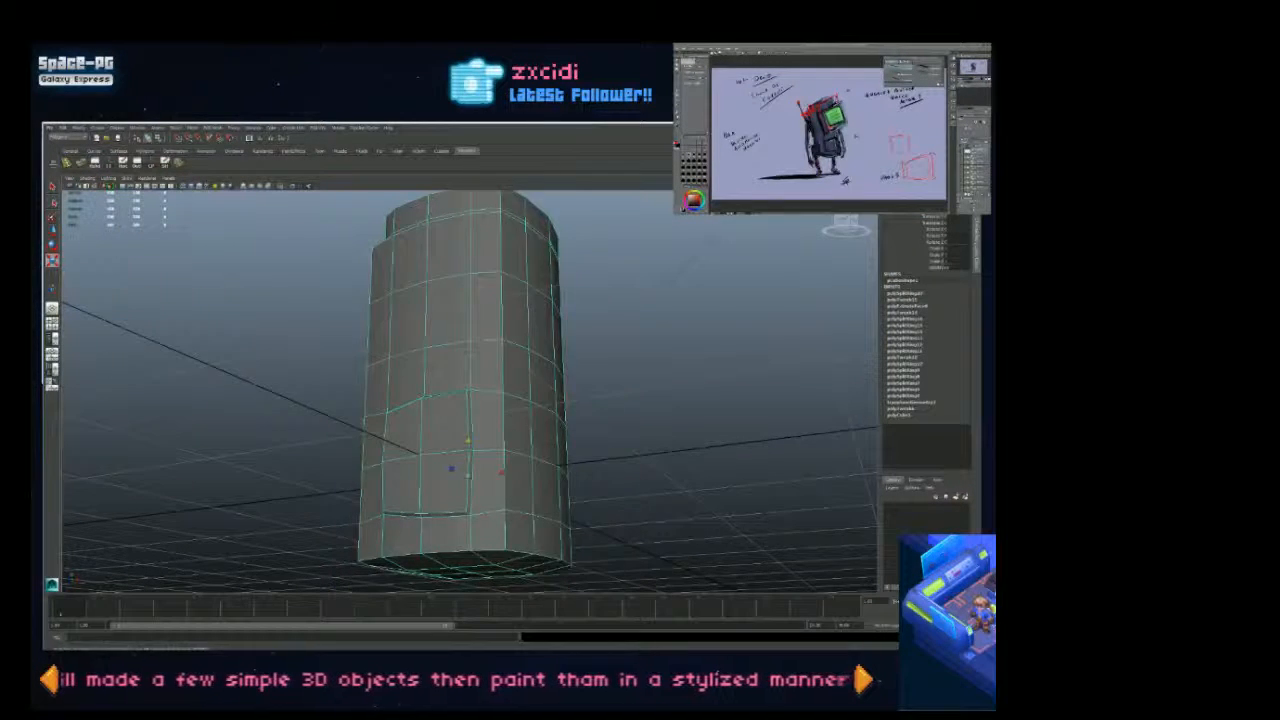
Step: Extrude the three-column block of faces on the torso's upper front and scale the extruded faces slightly inward
alt+drag(415, 300, 465, 360)
right_drag(438, 230, 445, 252)
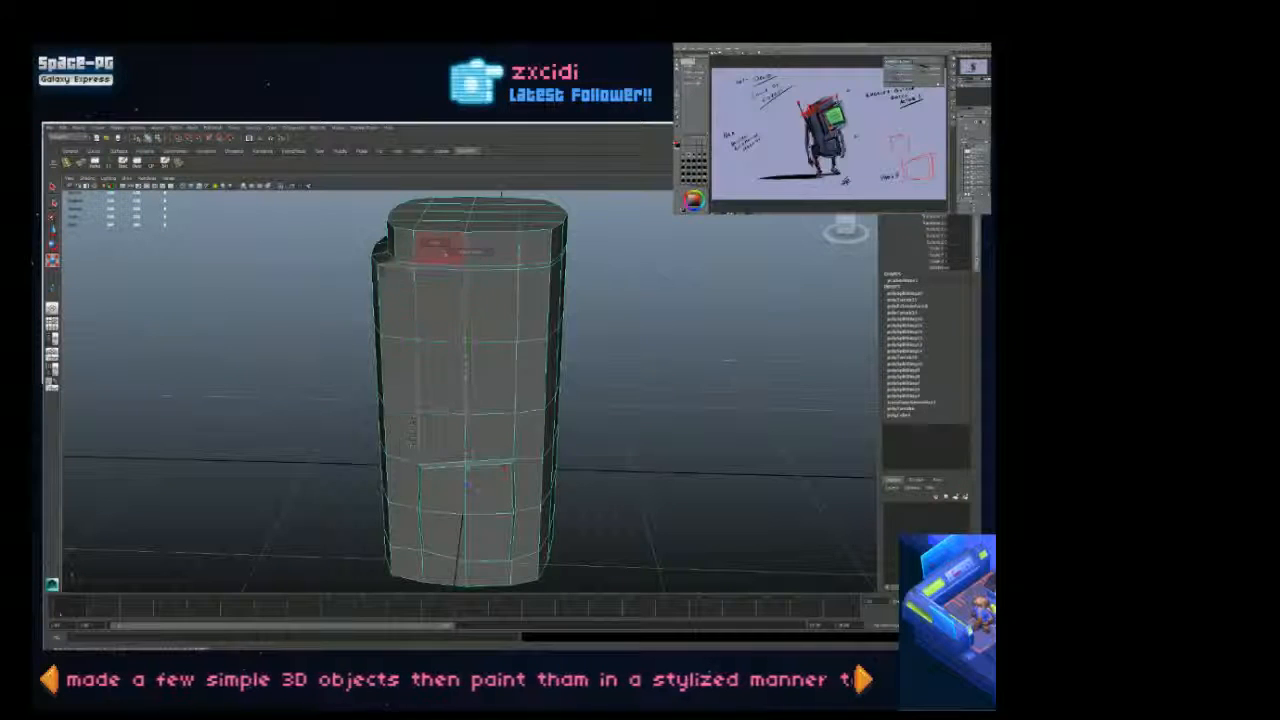
click(442, 250)
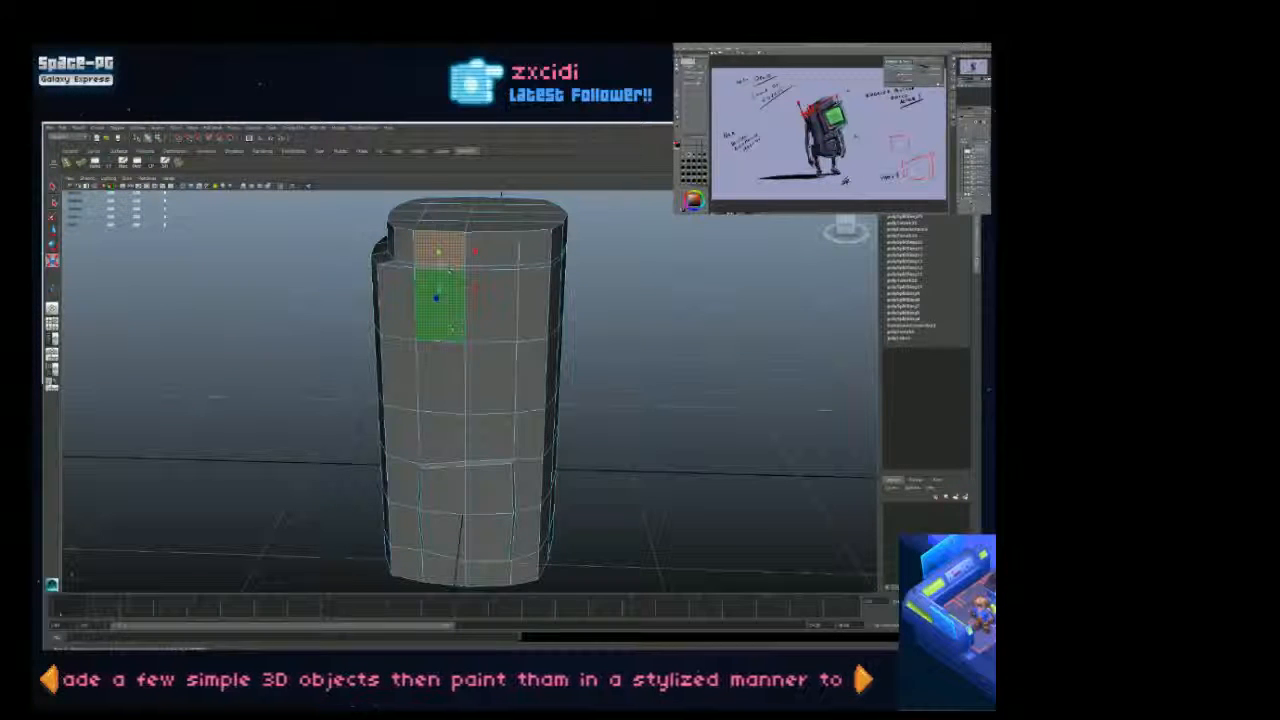
shift+click(449, 375)
shift+click(490, 378)
shift+click(529, 376)
shift+click(533, 312)
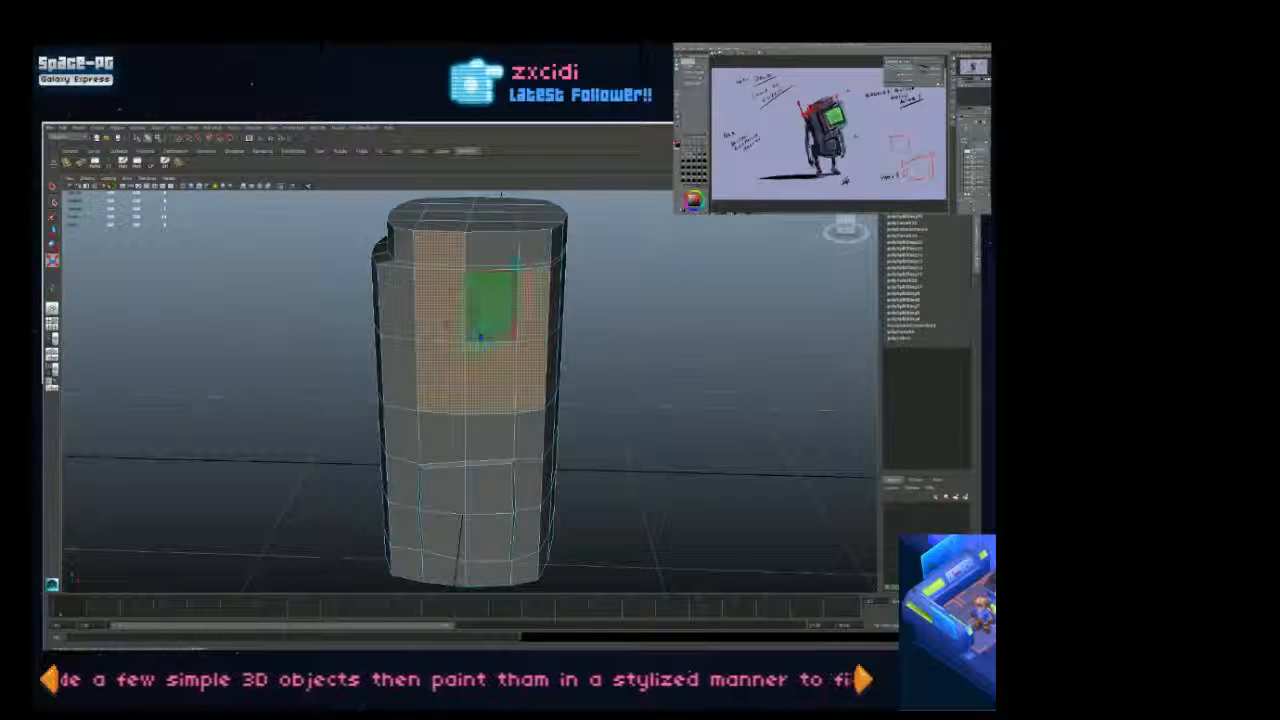
alt+drag(512, 258, 483, 330)
click(82, 164)
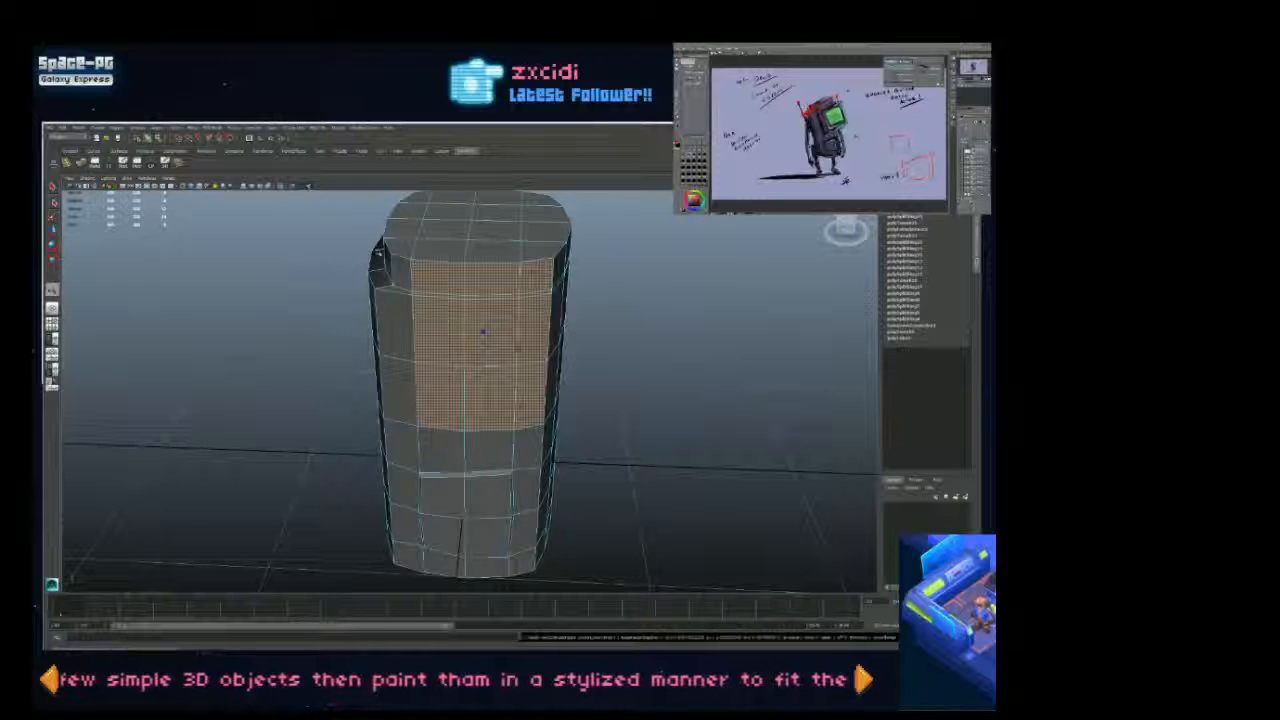
alt+drag(545, 290, 450, 327)
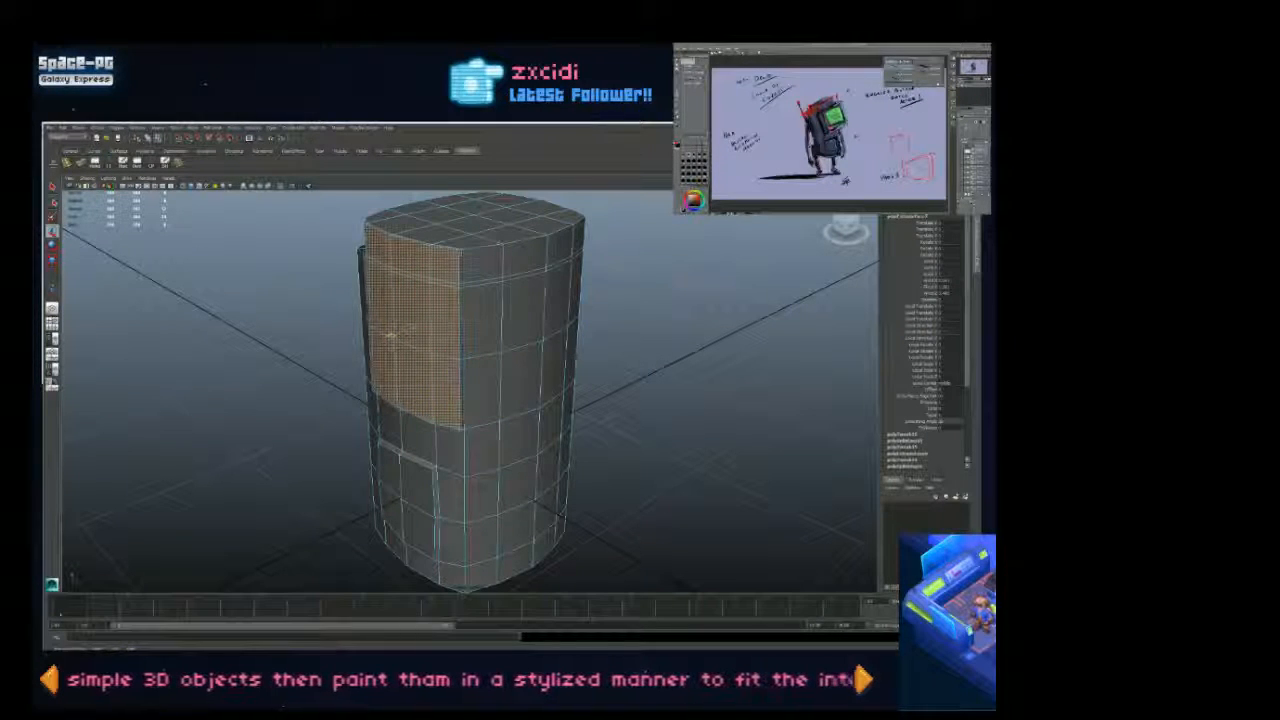
key(r)
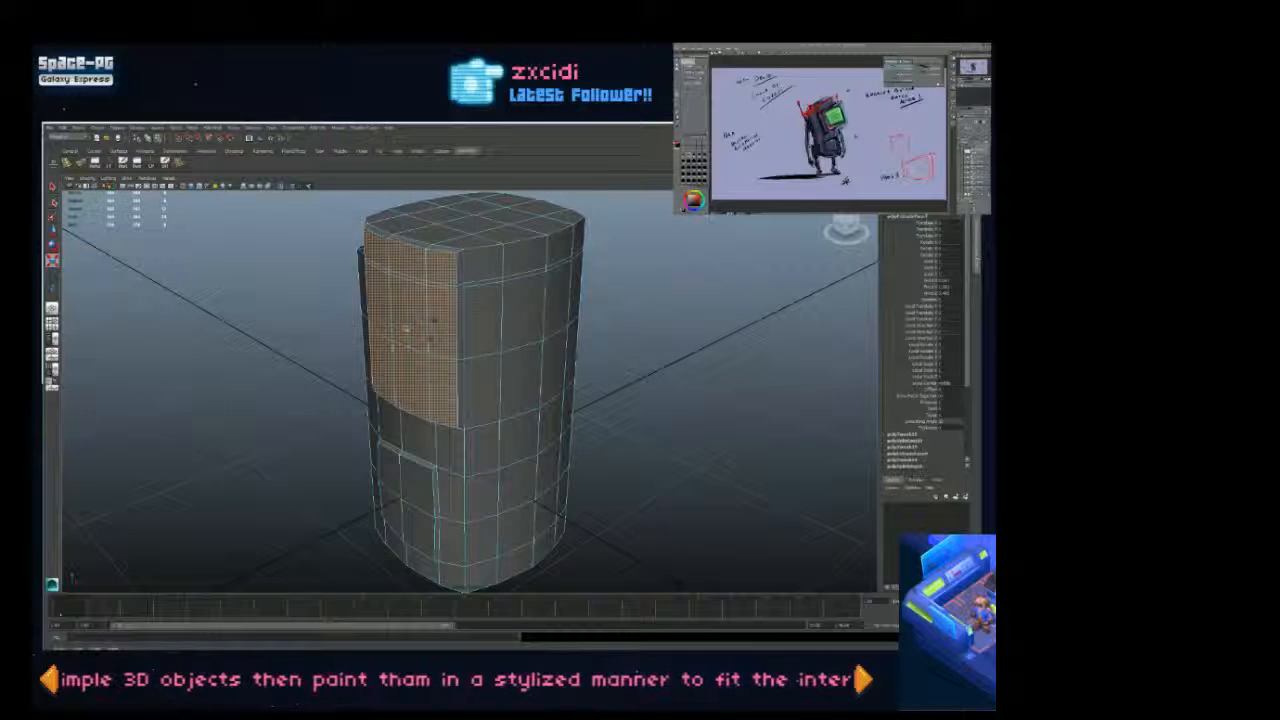
Step: Select the three-column block of faces around the middle of the torso's back
alt+drag(403, 329, 655, 320)
right_click(507, 323)
right_click(525, 318)
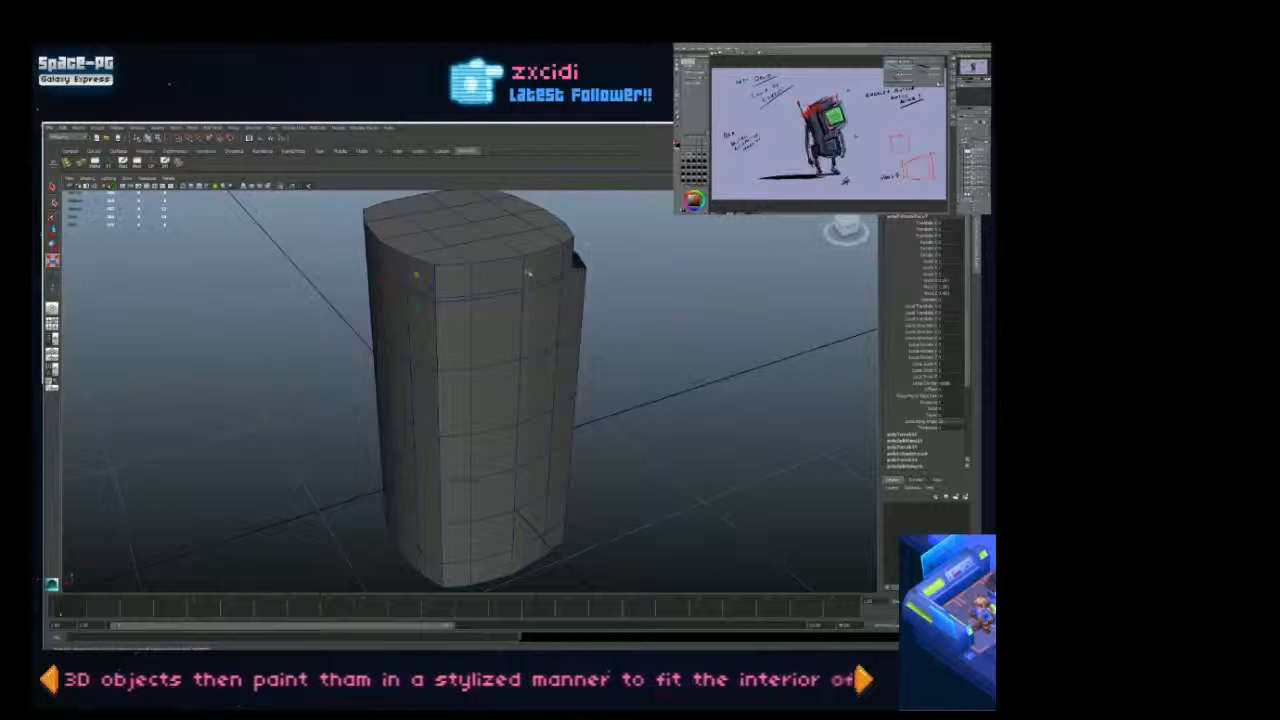
scroll(540, 277, down, 3)
alt+drag(568, 283, 570, 400)
right_drag(522, 350, 536, 338)
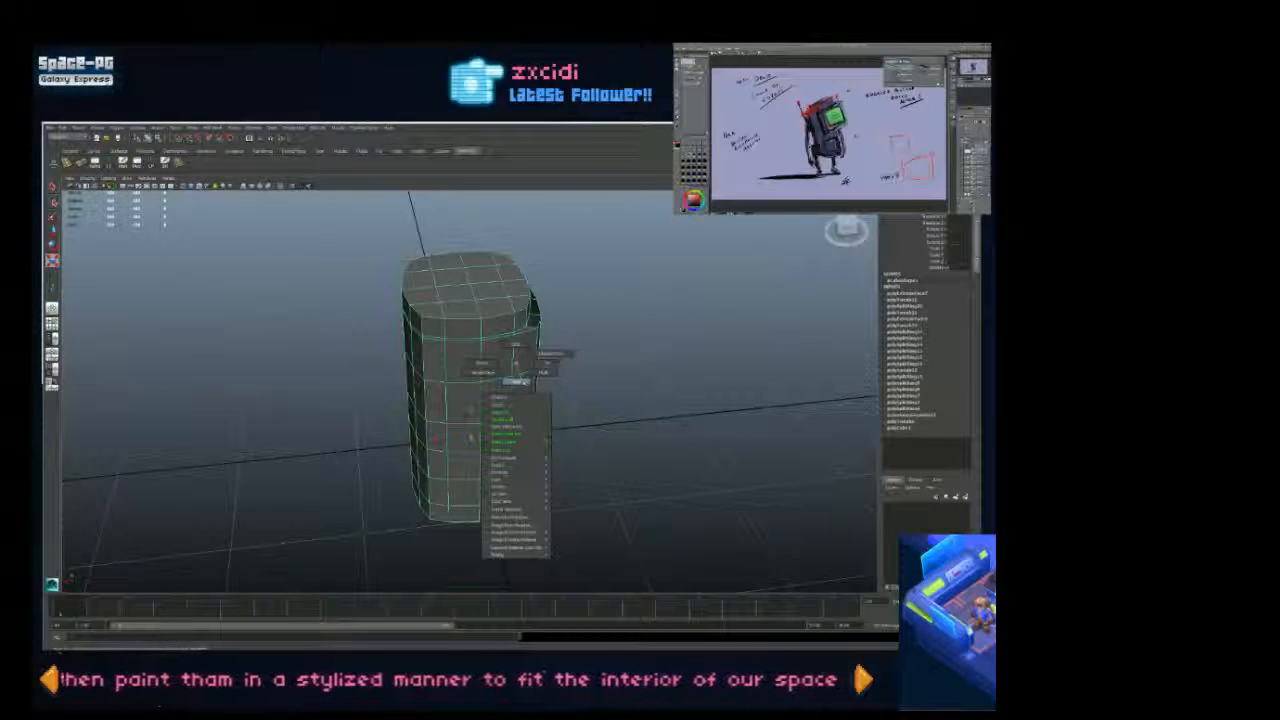
right_drag(516, 363, 520, 381)
alt+drag(494, 403, 508, 368)
alt+drag(494, 429, 448, 364)
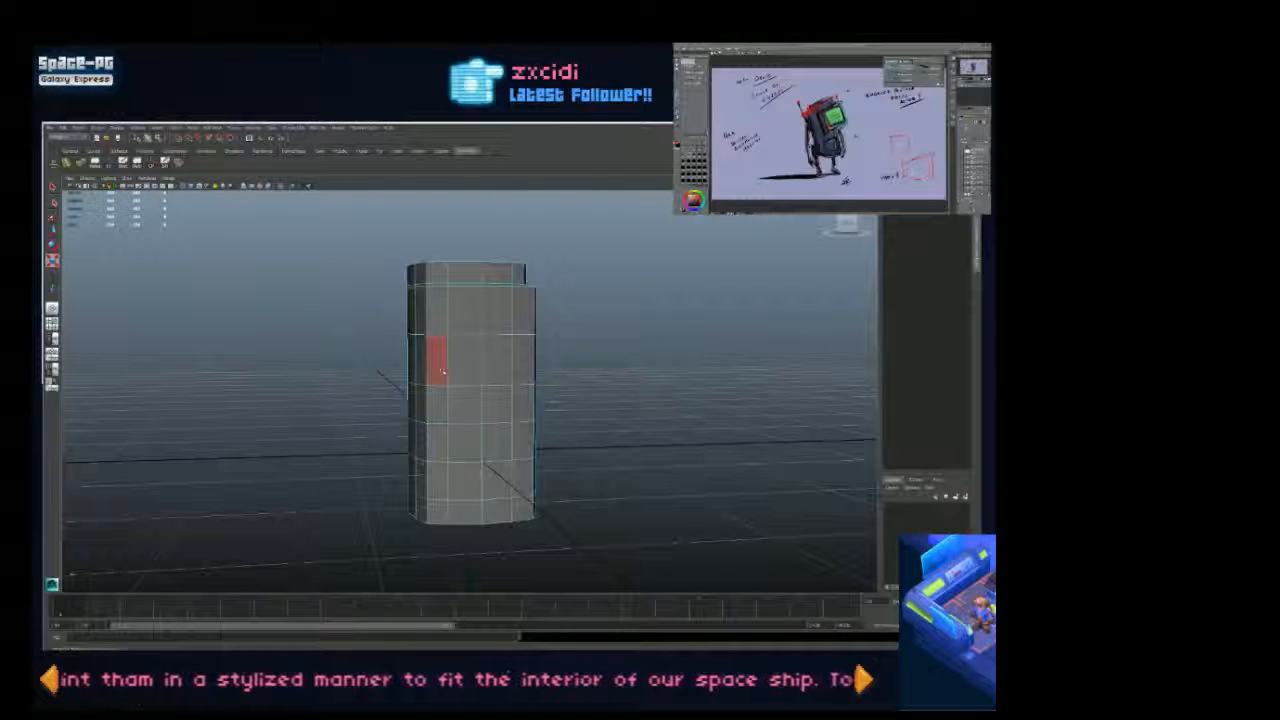
click(442, 372)
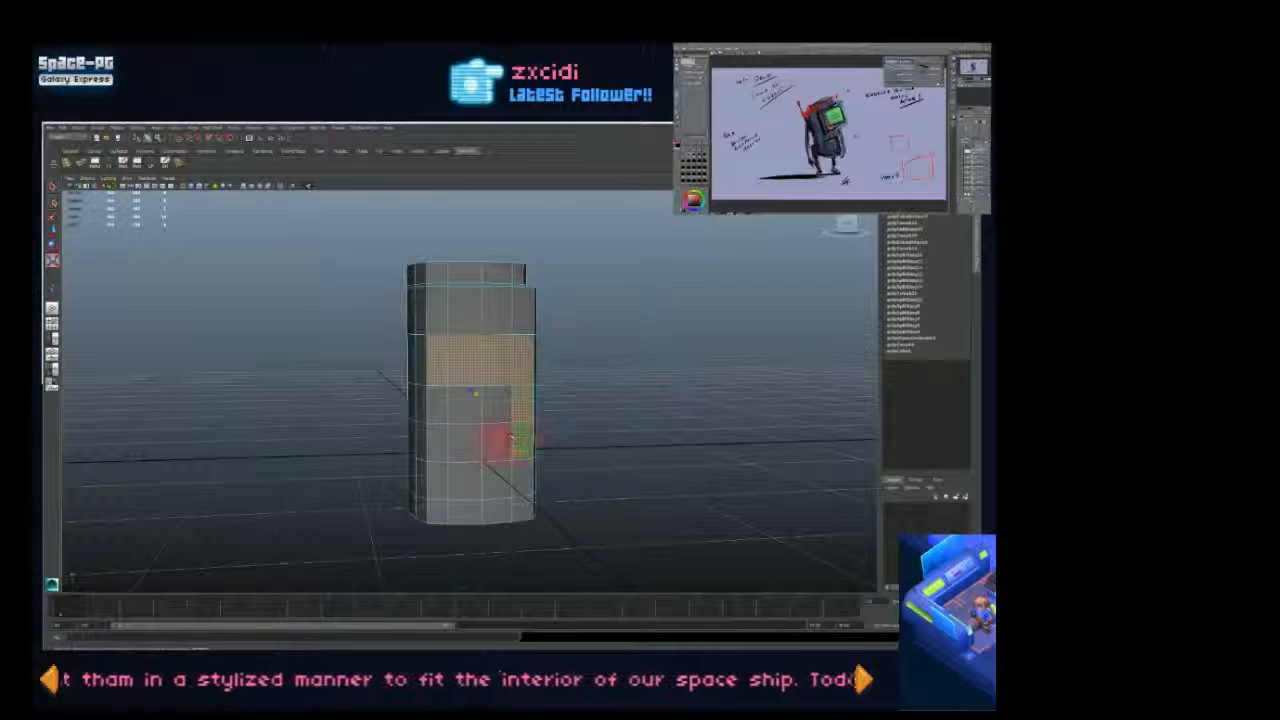
alt+drag(438, 432, 490, 428)
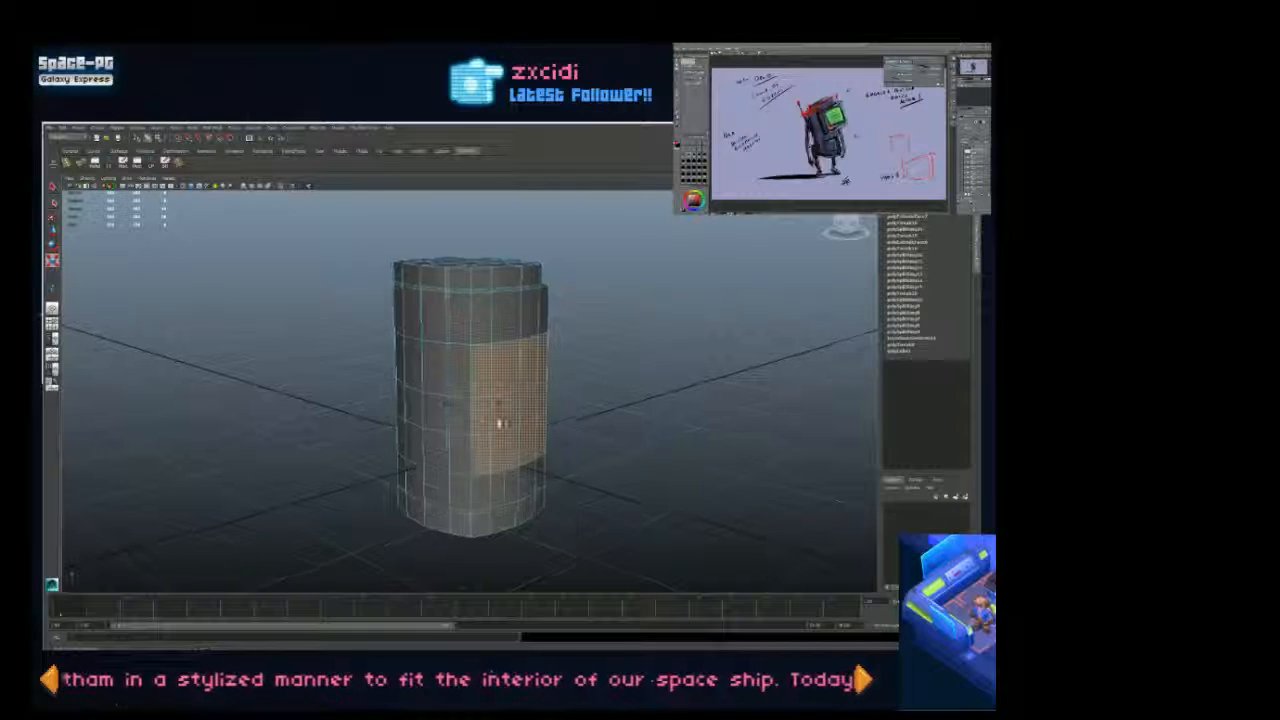
Step: Extrude the selected back faces and scale them slightly inward to form a narrow border
alt+right_drag(490, 428, 540, 420)
alt+drag(440, 345, 484, 318)
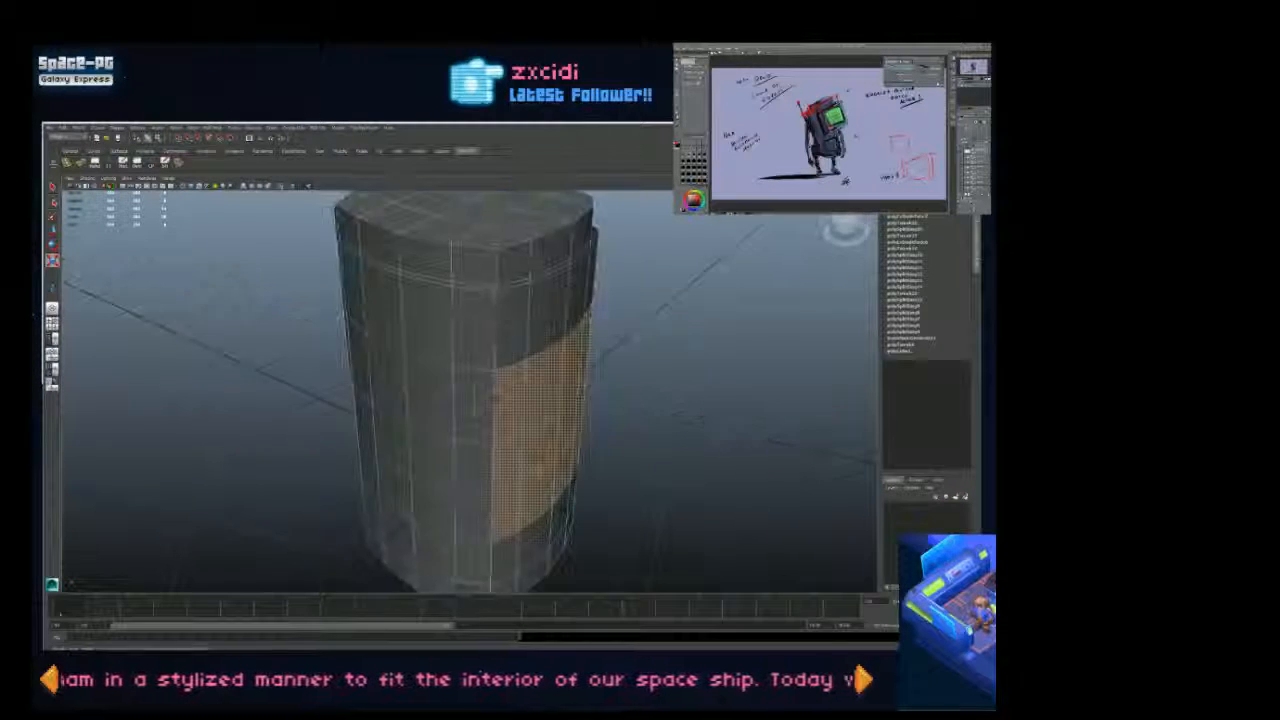
alt+right_drag(484, 318, 435, 330)
alt+drag(435, 450, 428, 403)
alt+right_drag(428, 403, 434, 404)
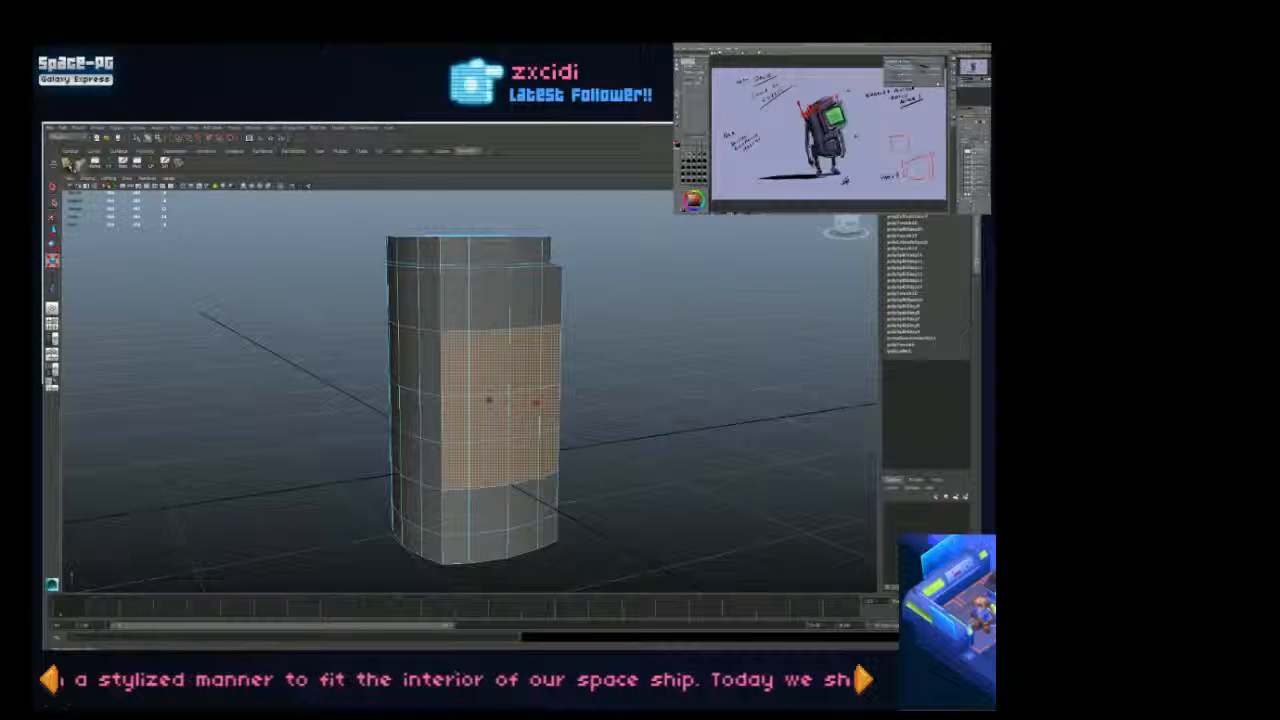
click(81, 163)
alt+drag(432, 372, 455, 398)
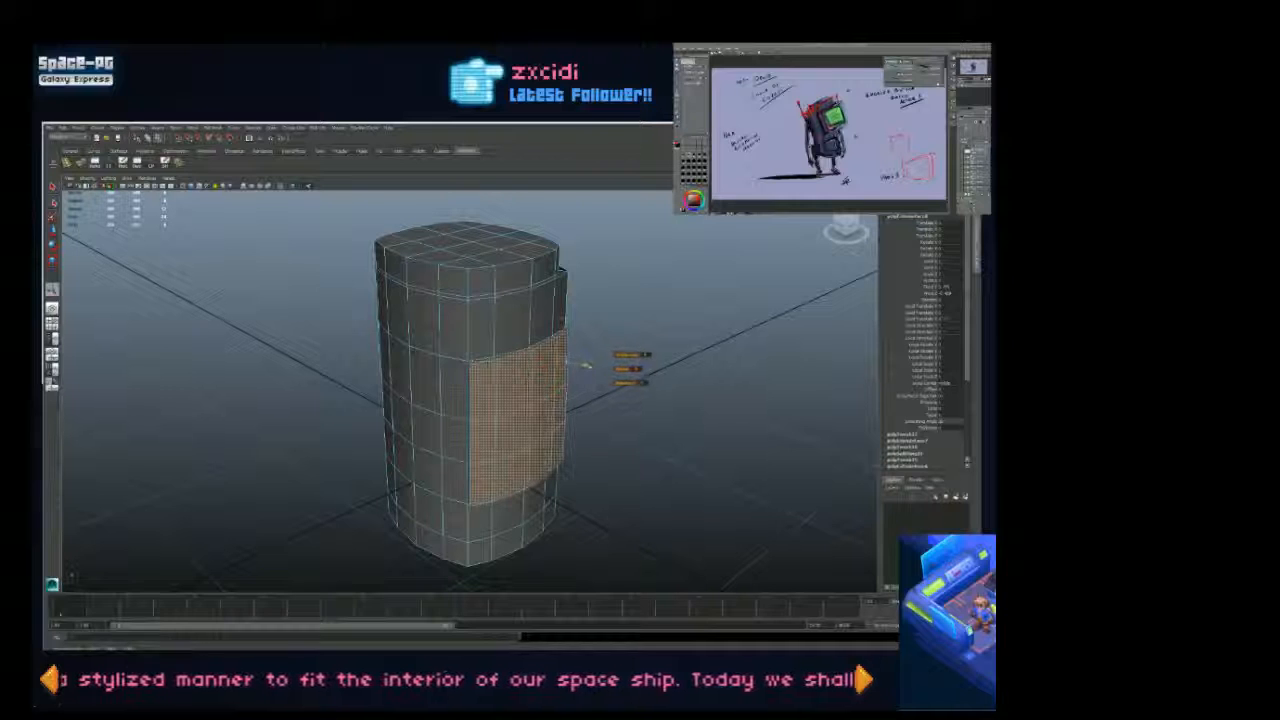
drag(587, 366, 591, 368)
key(e)
key(r)
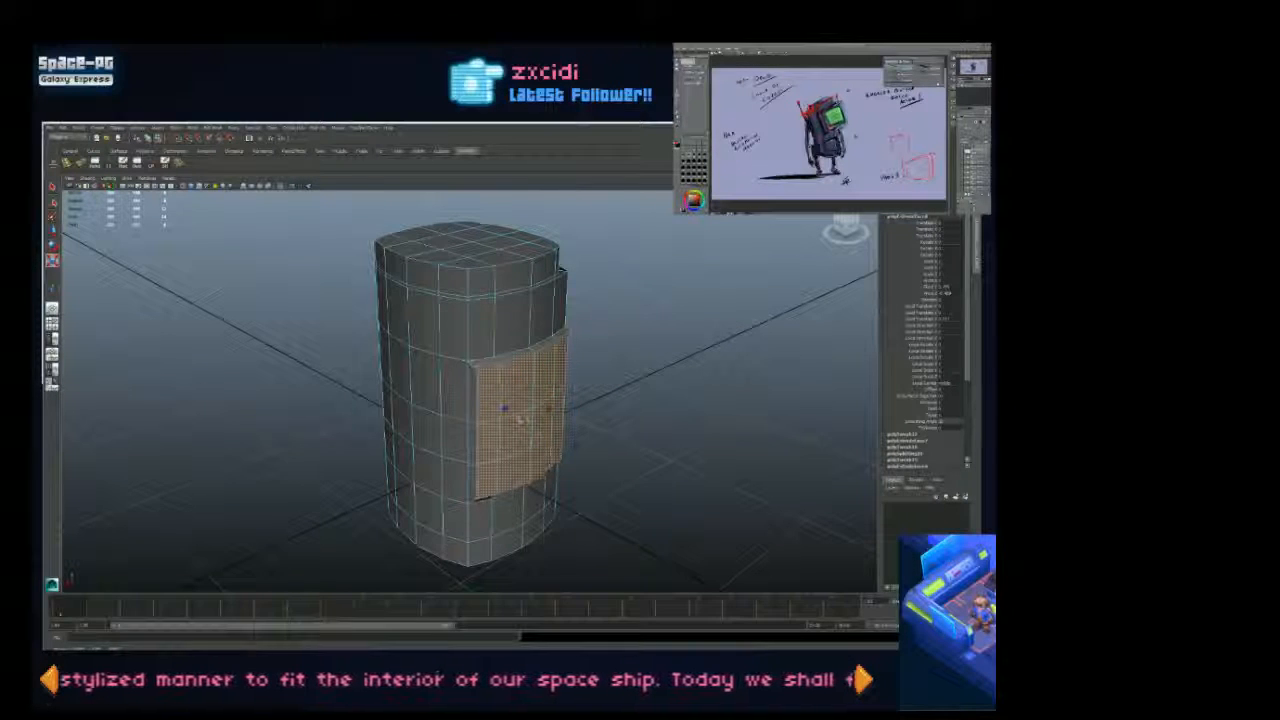
key(w)
Step: Extrude the inset back faces again and move them outward to form a protruding backpack block
alt+drag(522, 420, 575, 430)
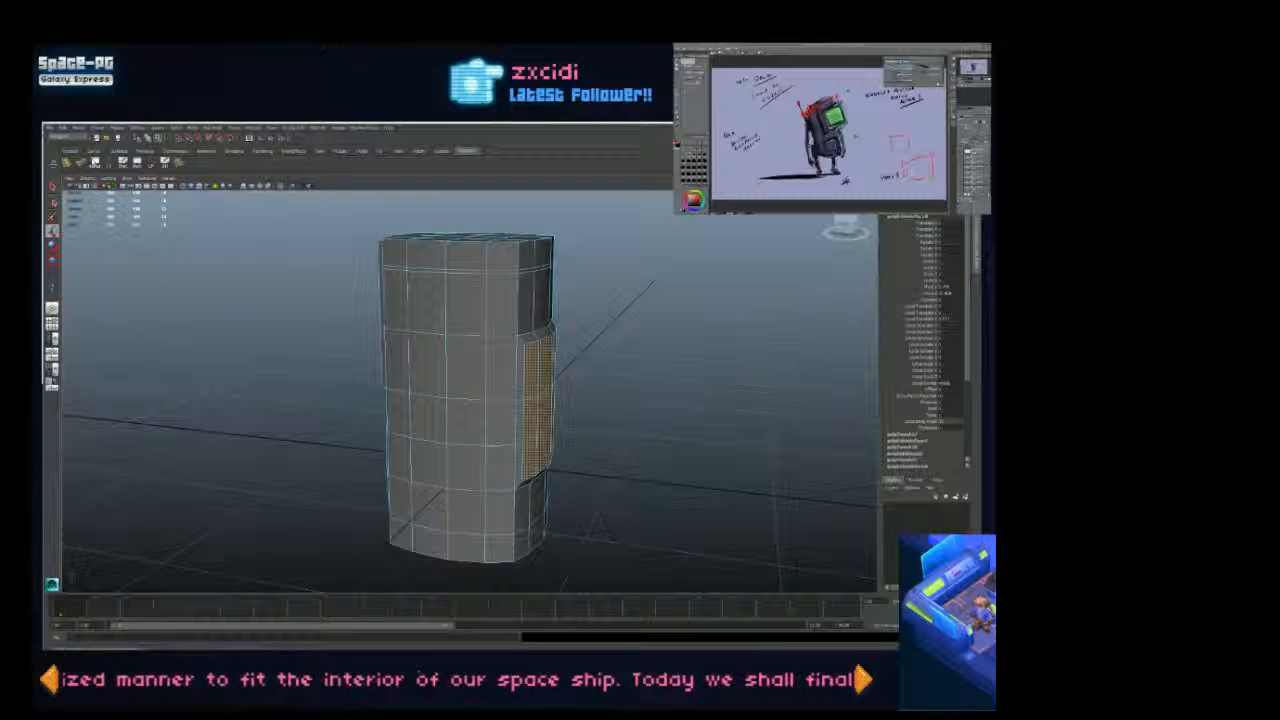
click(83, 163)
alt+drag(500, 380, 506, 410)
key(w)
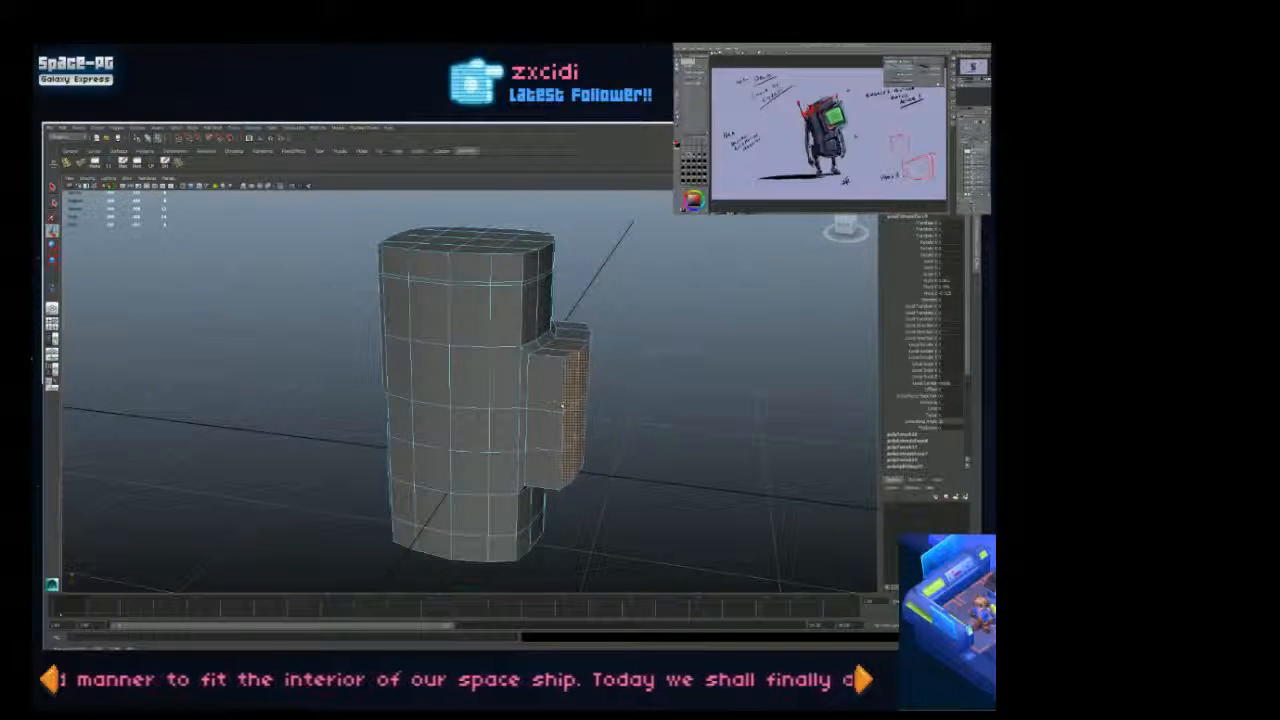
alt+drag(506, 410, 453, 540)
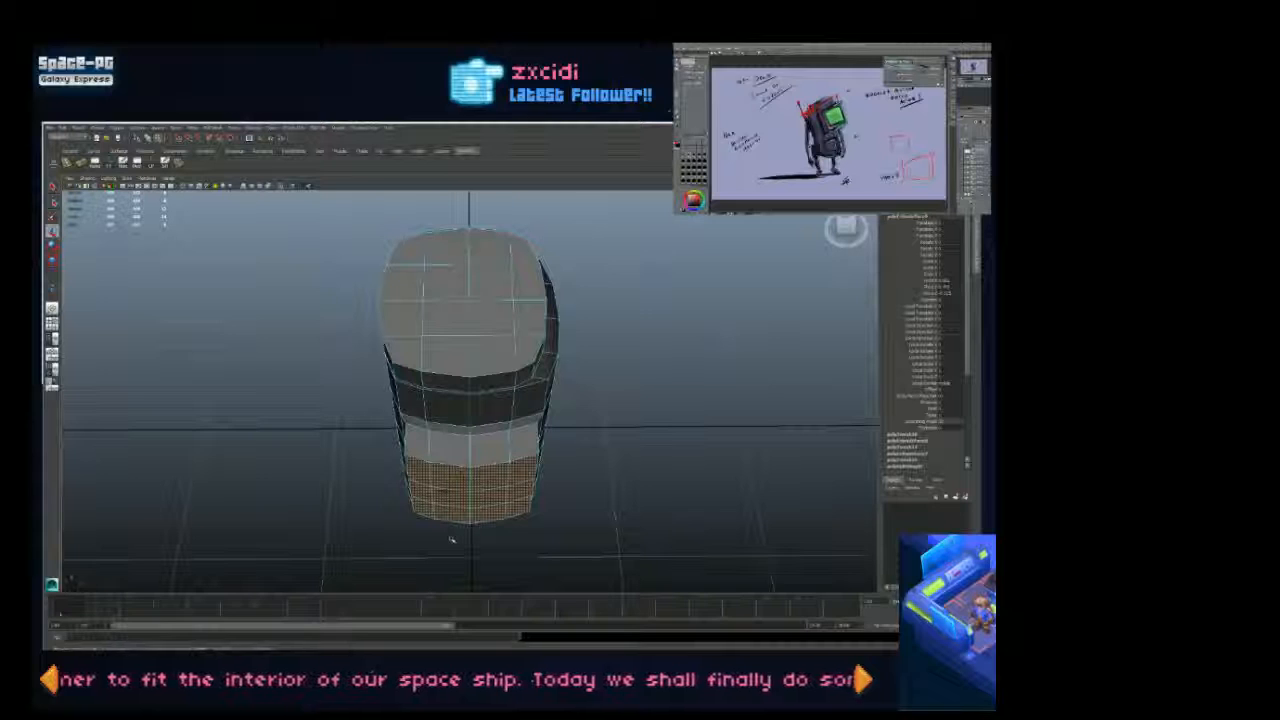
Step: Align the outer vertices of the backpack block in the top view so that its rear face is straight
right_drag(445, 515, 439, 537)
click(432, 488)
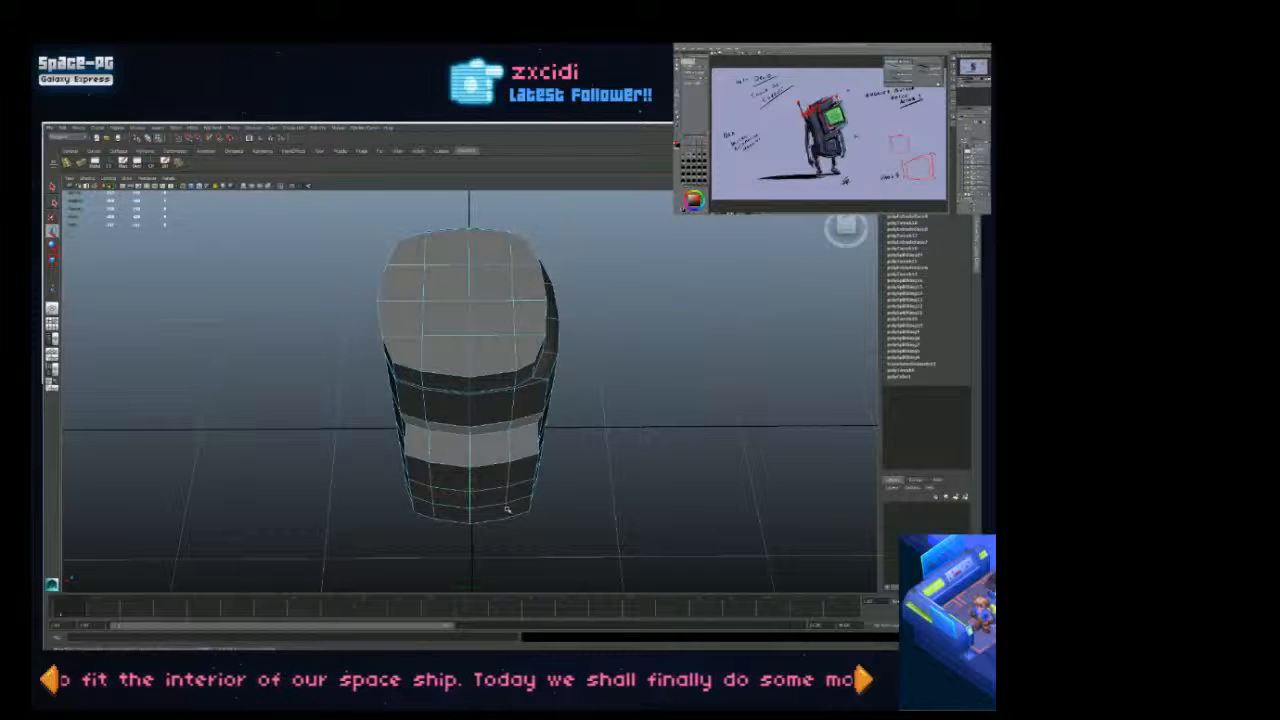
click(573, 444)
key(ctrl+z)
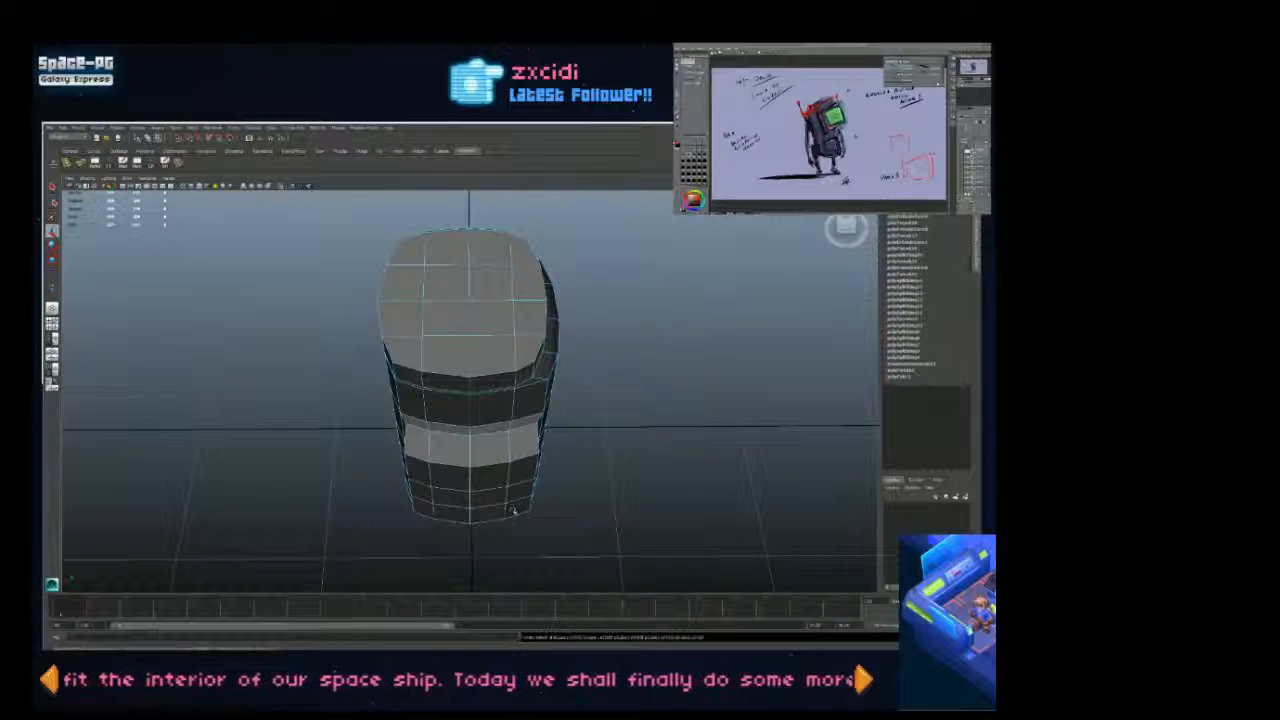
alt+drag(511, 509, 600, 448)
key(space)
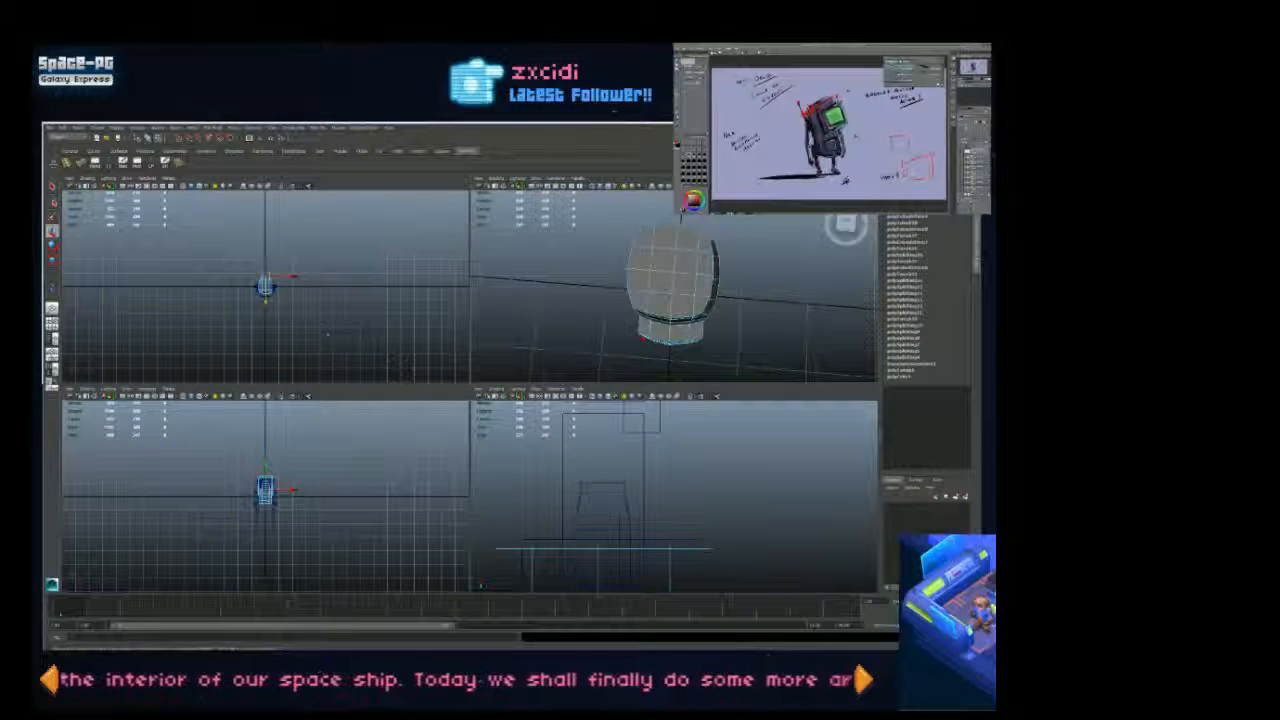
key(space)
scroll(546, 355, up, 5)
scroll(546, 355, down, 5)
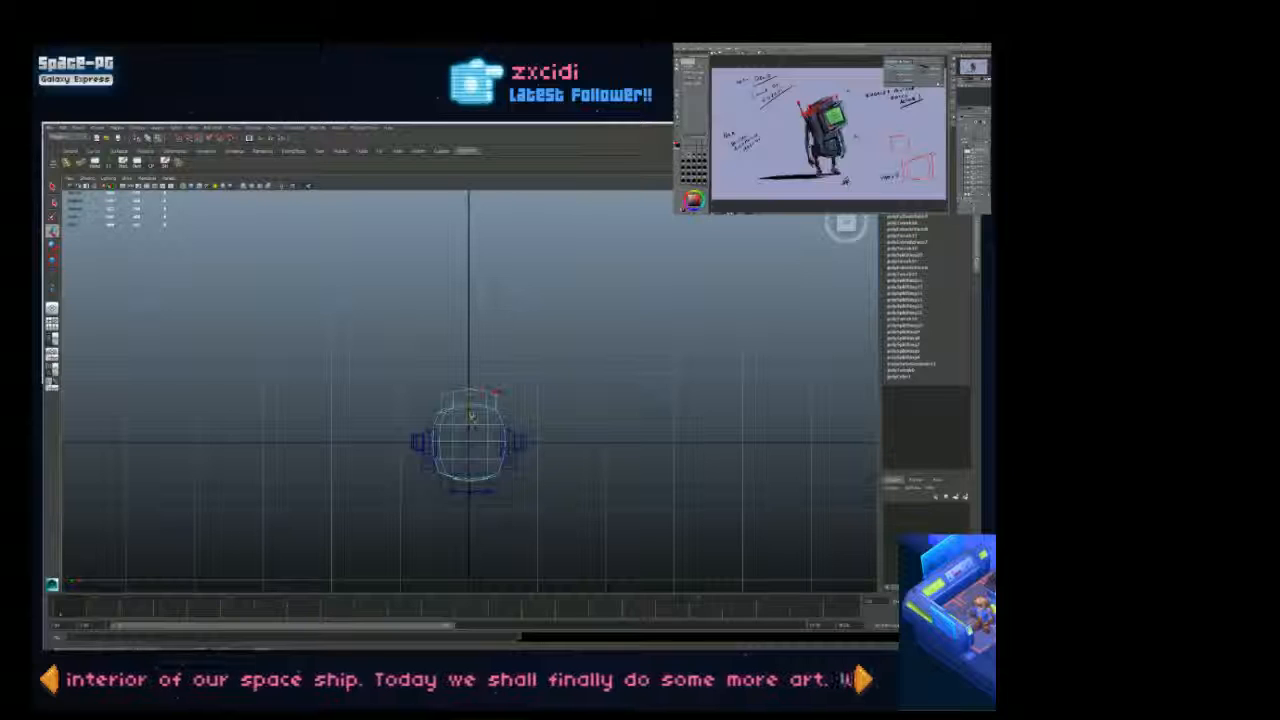
drag(472, 418, 472, 414)
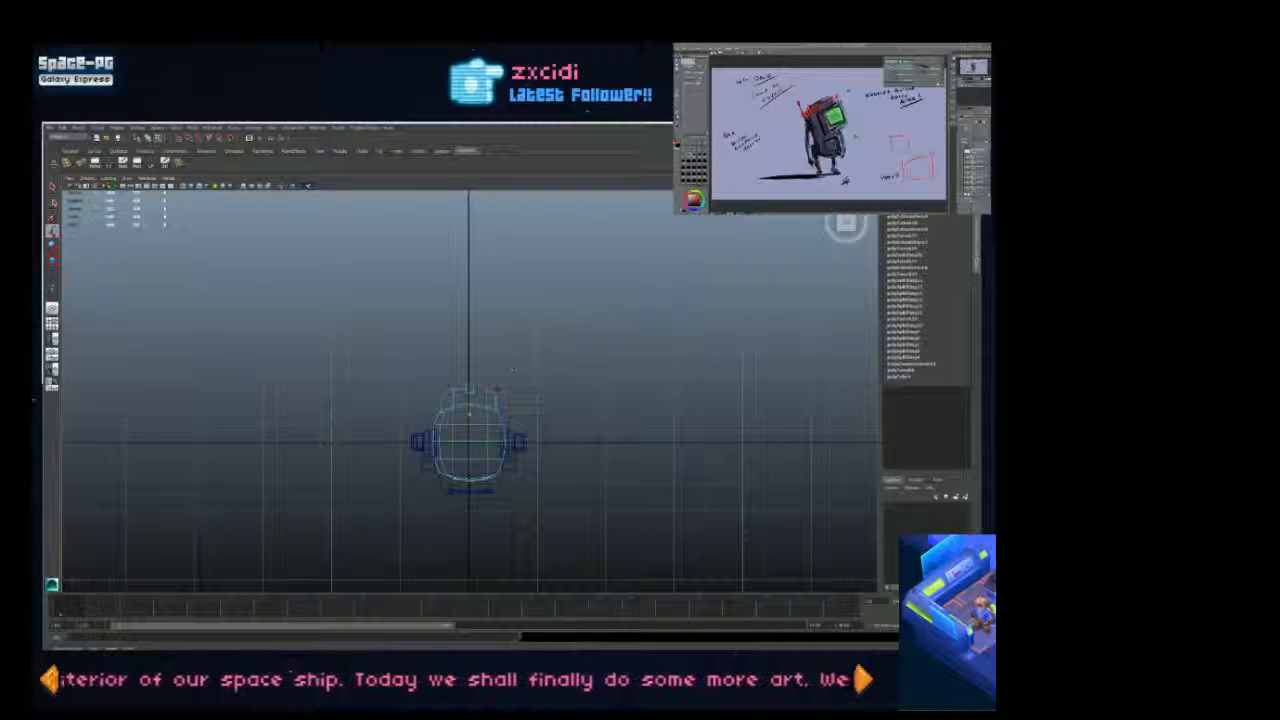
right_drag(496, 403, 493, 384)
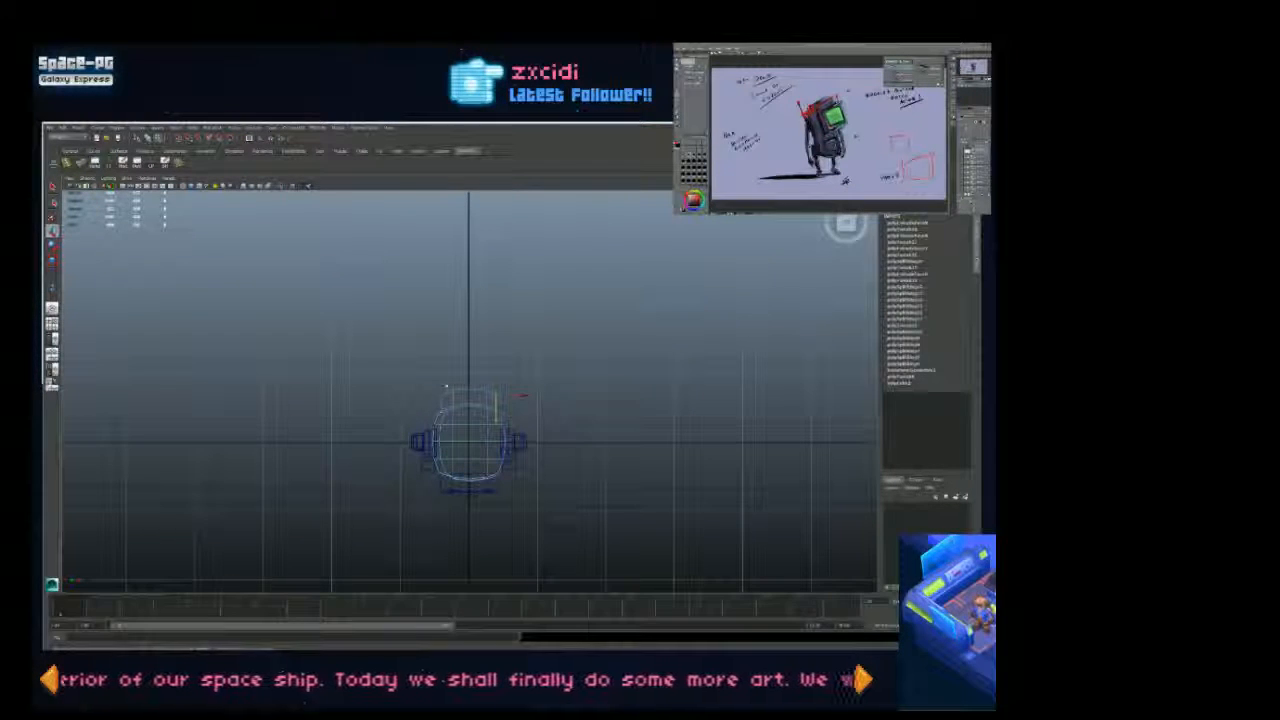
shift+drag(448, 402, 440, 412)
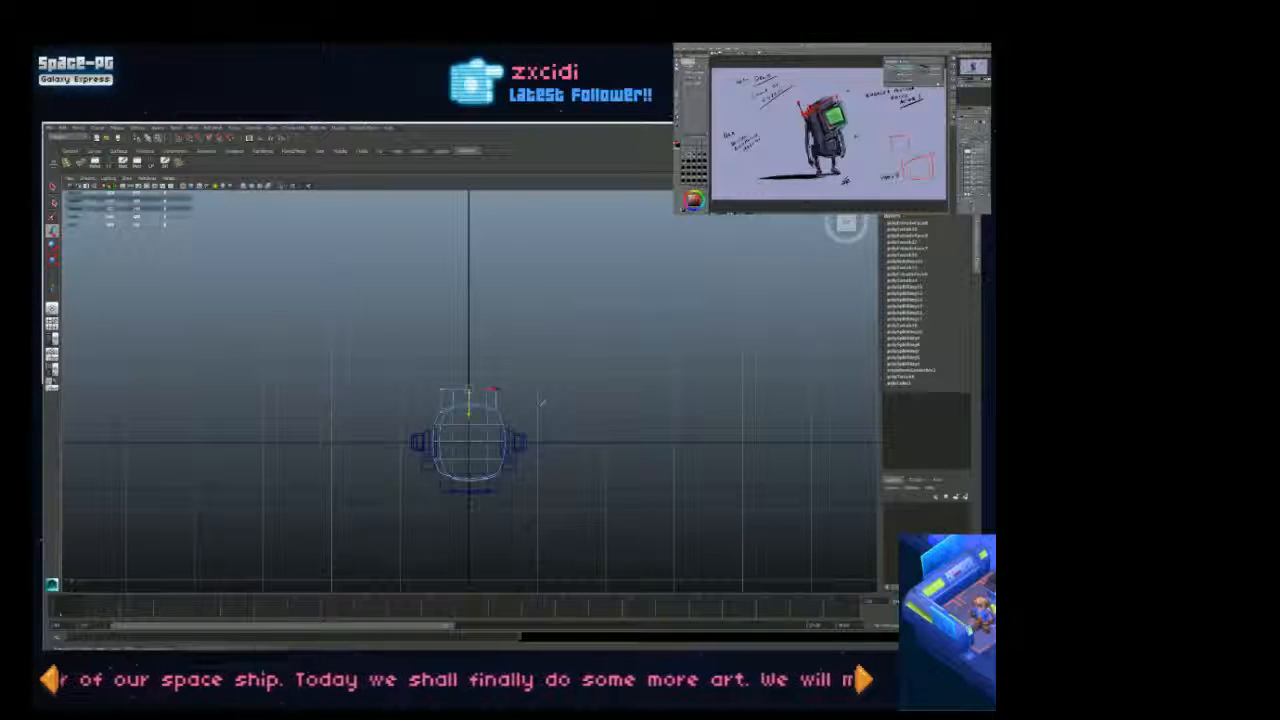
Step: Examine the backpack block's shape and its junction with the torso from several angles in the perspective view
key(space)
key(space)
alt+drag(699, 332, 682, 256)
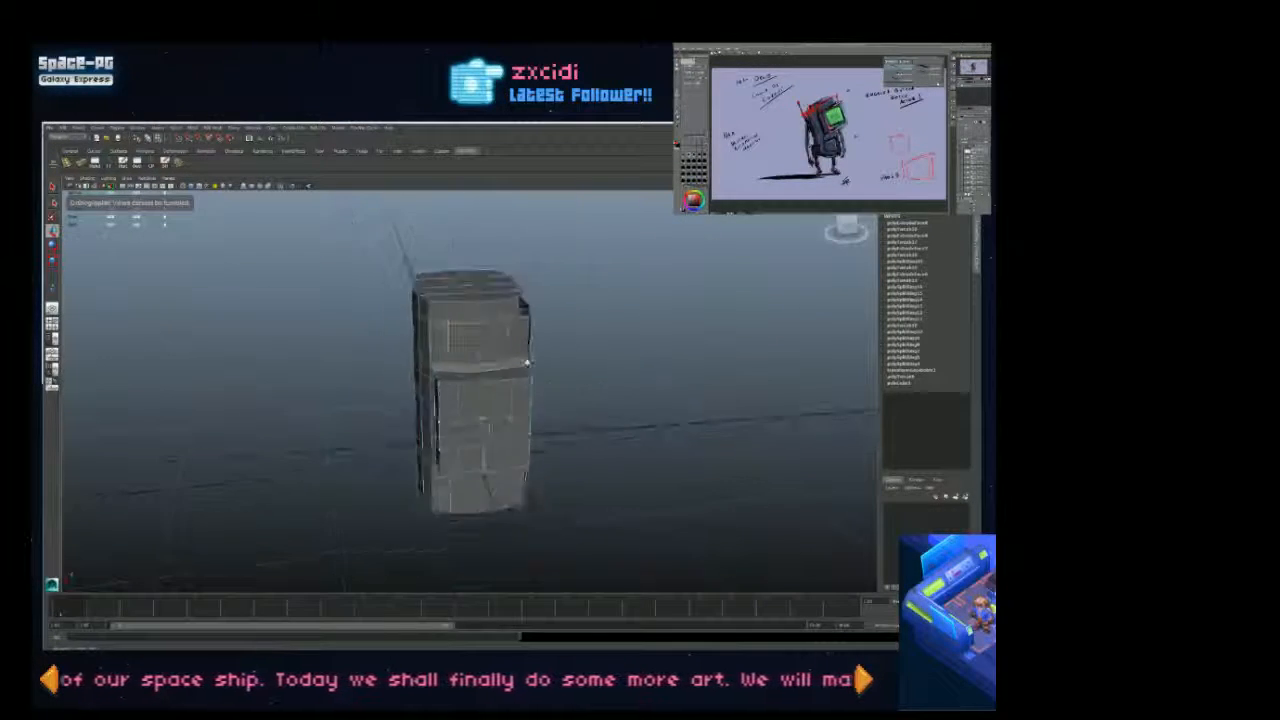
alt+right_drag(600, 345, 526, 360)
alt+drag(526, 360, 583, 455)
alt+right_drag(583, 455, 622, 455)
alt+drag(600, 450, 612, 364)
alt+right_drag(612, 364, 690, 370)
click(700, 400)
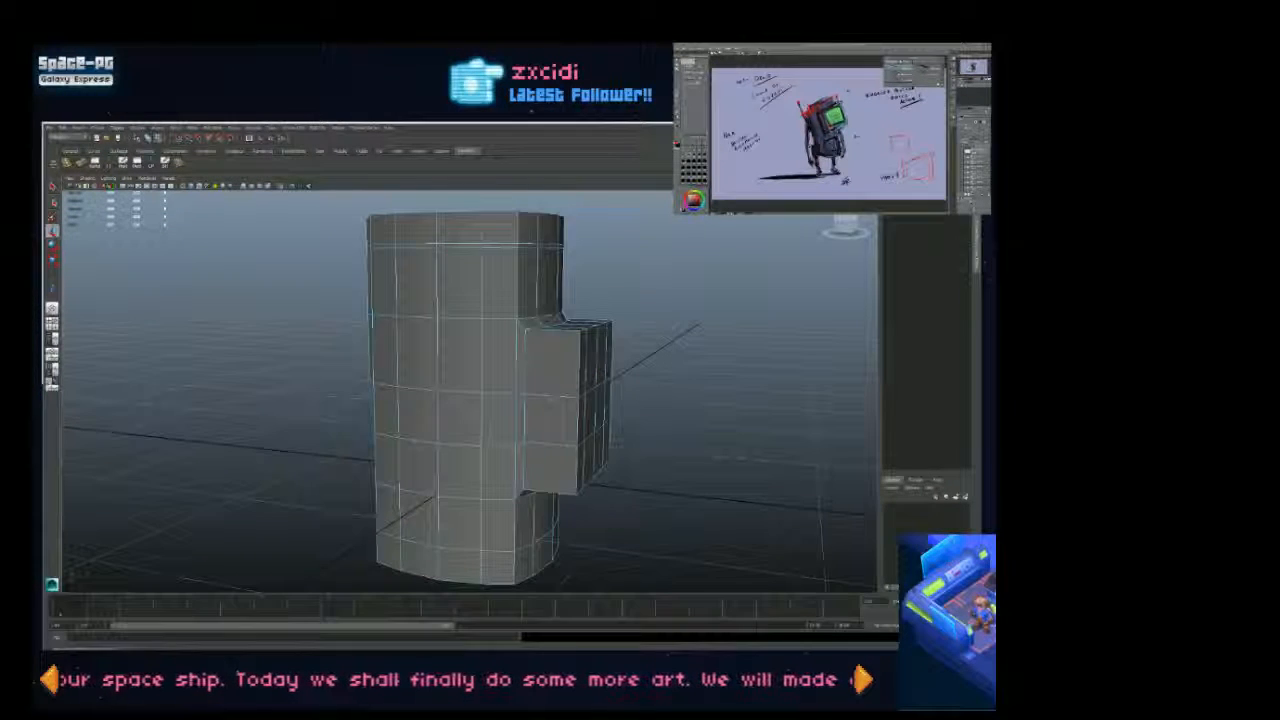
right_drag(576, 392, 598, 381)
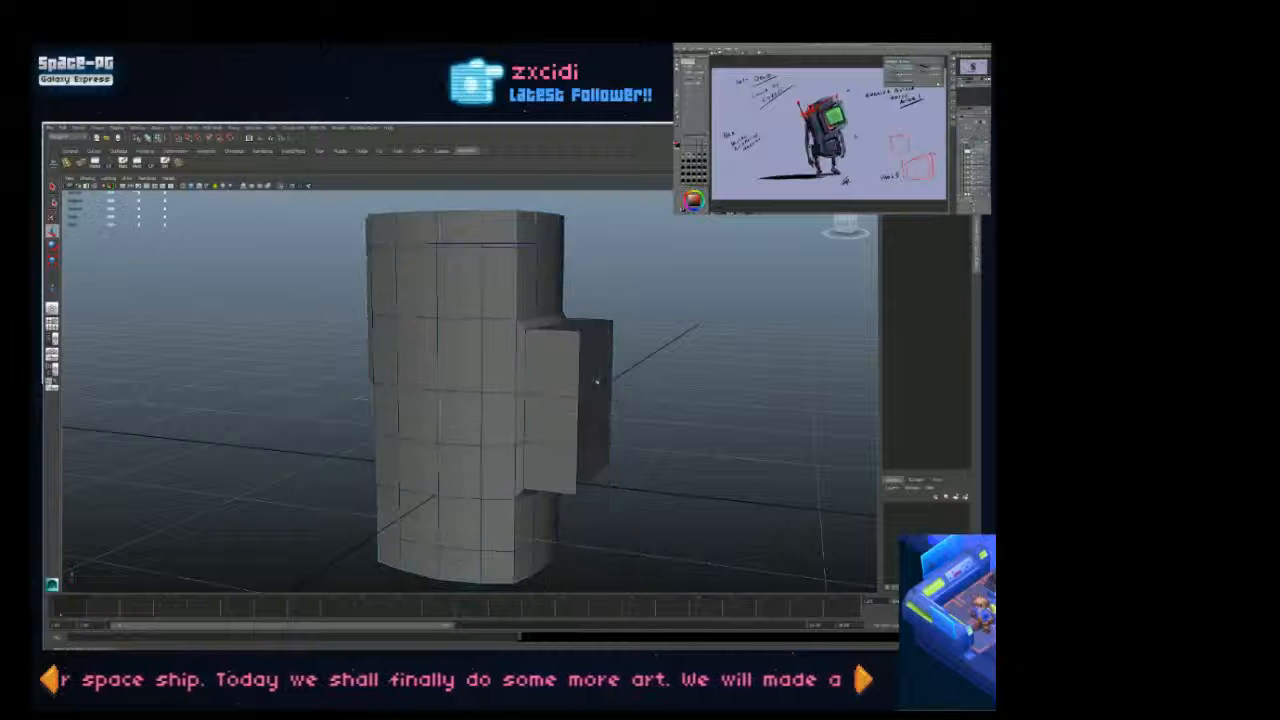
alt+drag(598, 381, 724, 388)
alt+right_drag(724, 388, 691, 420)
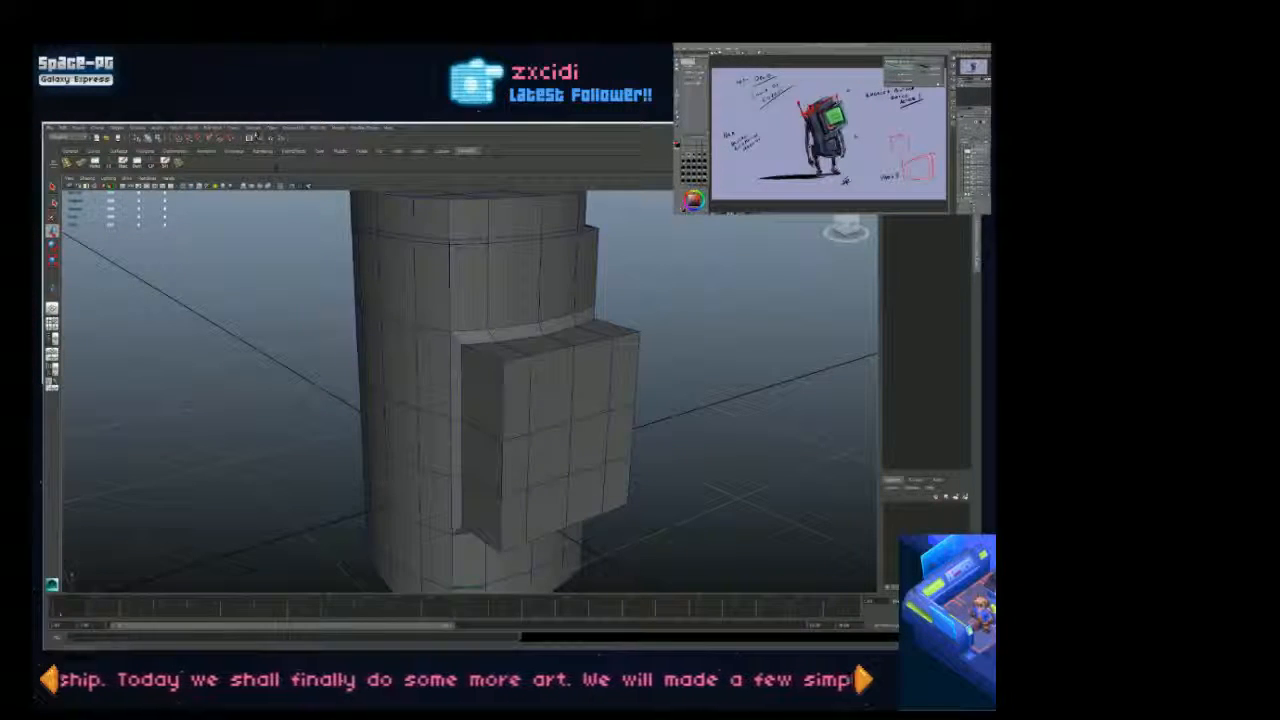
alt+drag(627, 406, 571, 401)
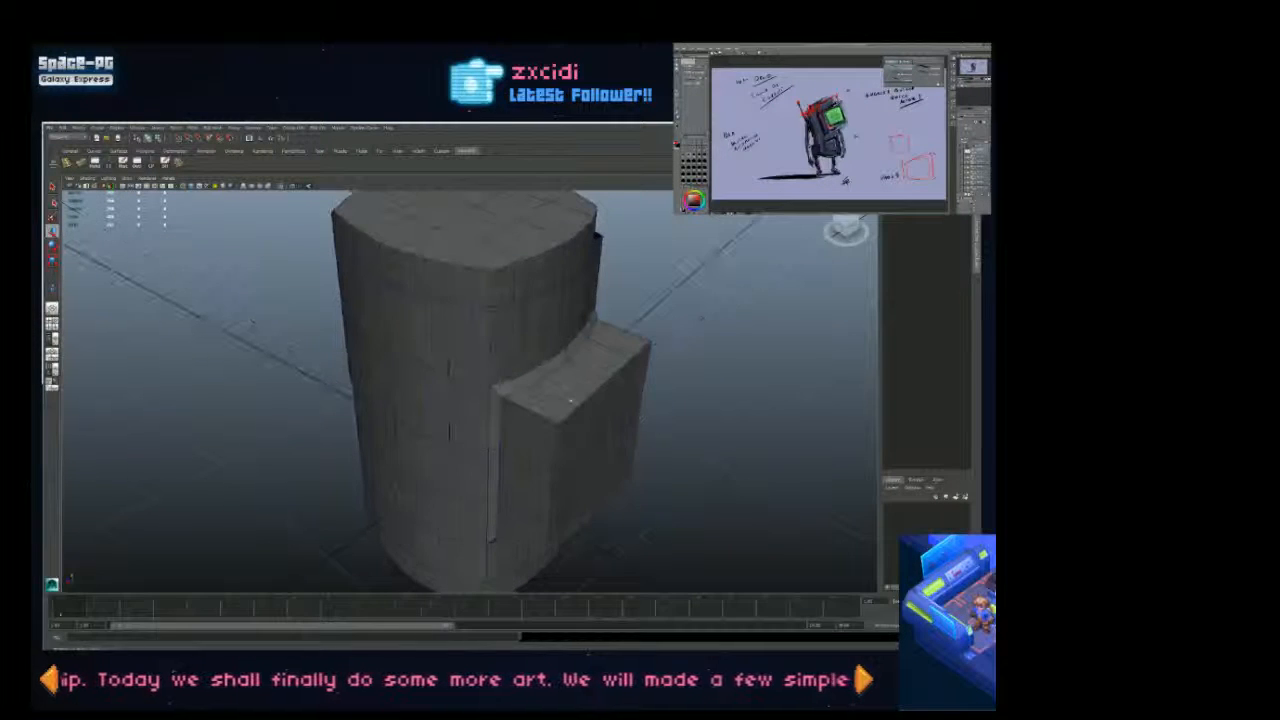
Step: Select the outer edges of the backpack block's rear face and open the bevel options
right_drag(573, 414, 565, 423)
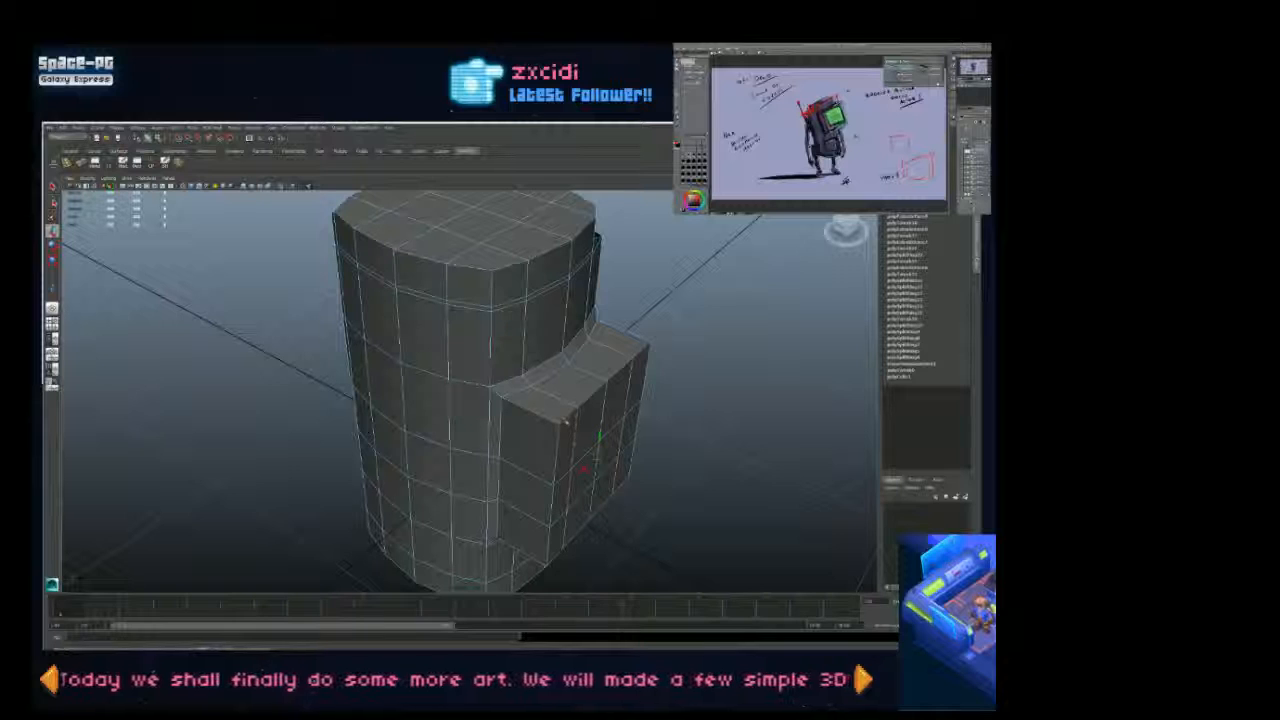
alt+drag(565, 423, 534, 387)
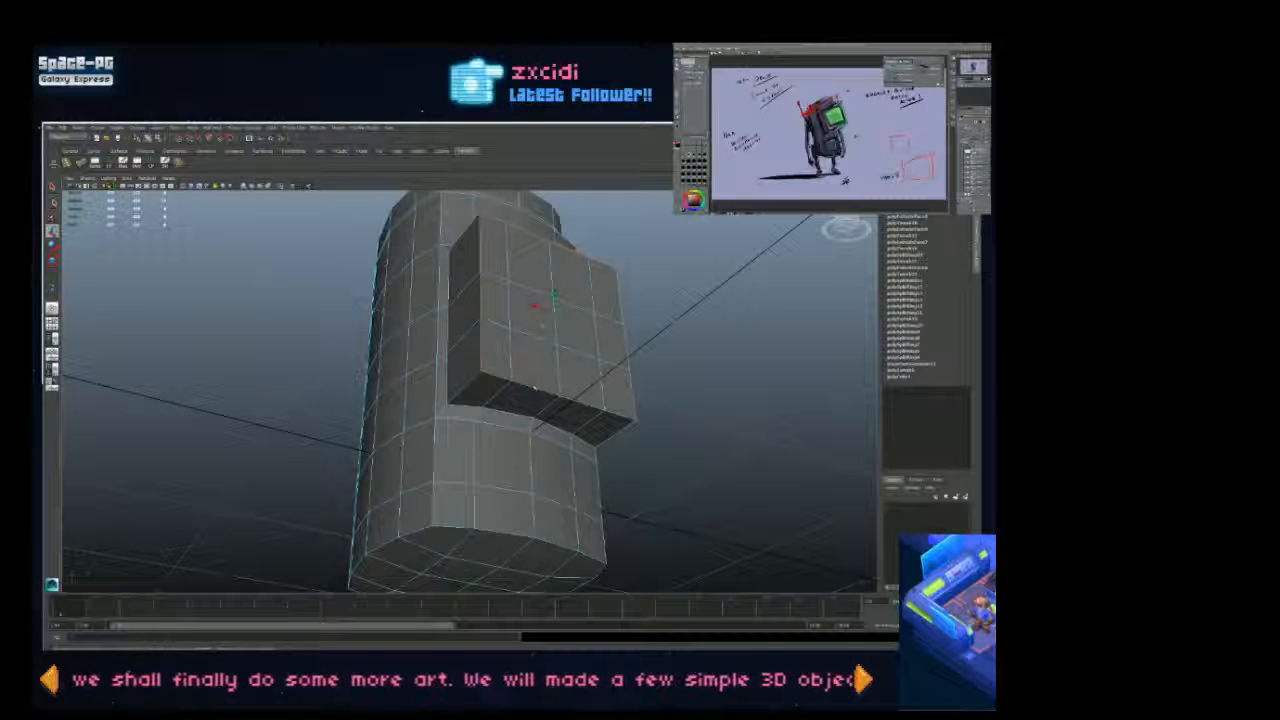
alt+drag(617, 406, 520, 361)
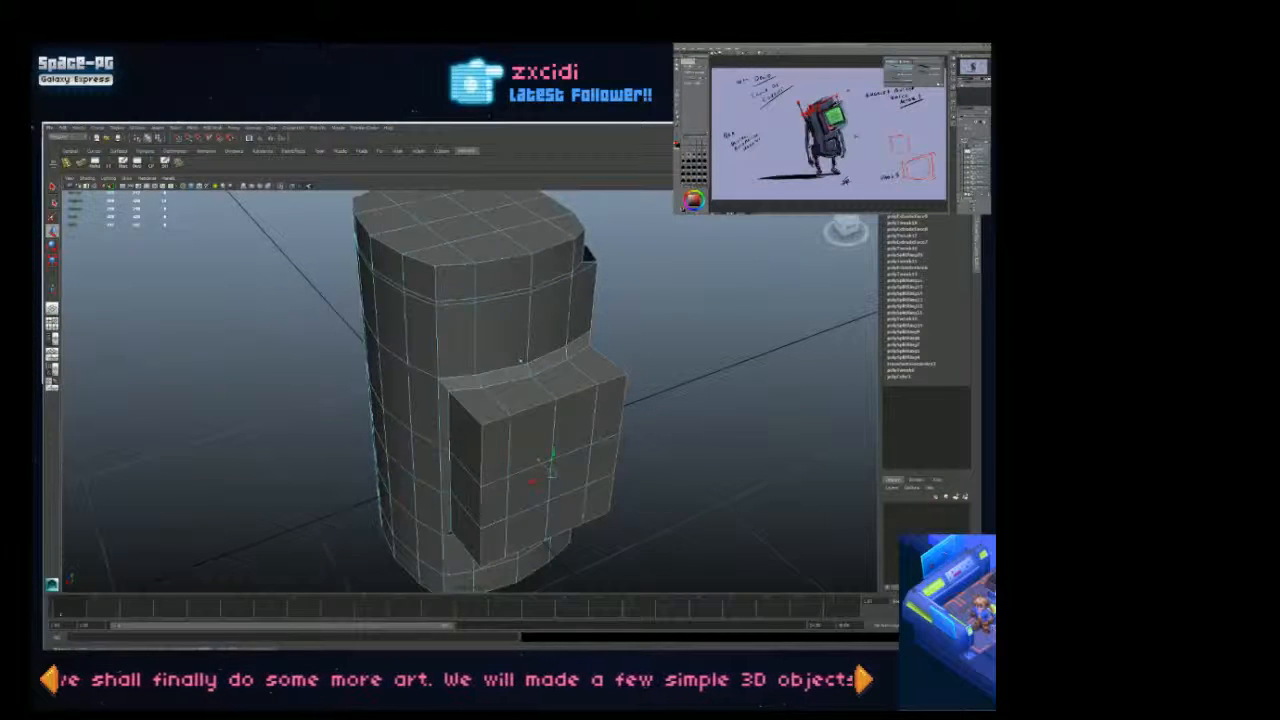
click(213, 128)
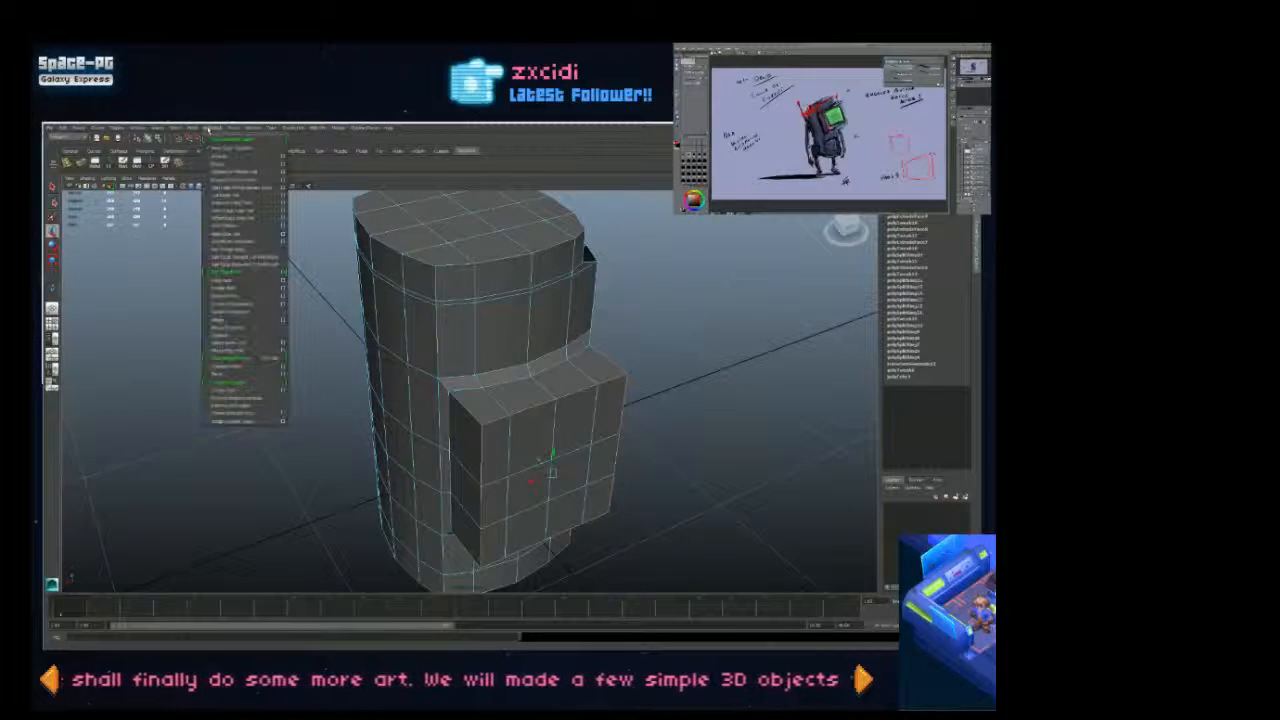
click(284, 376)
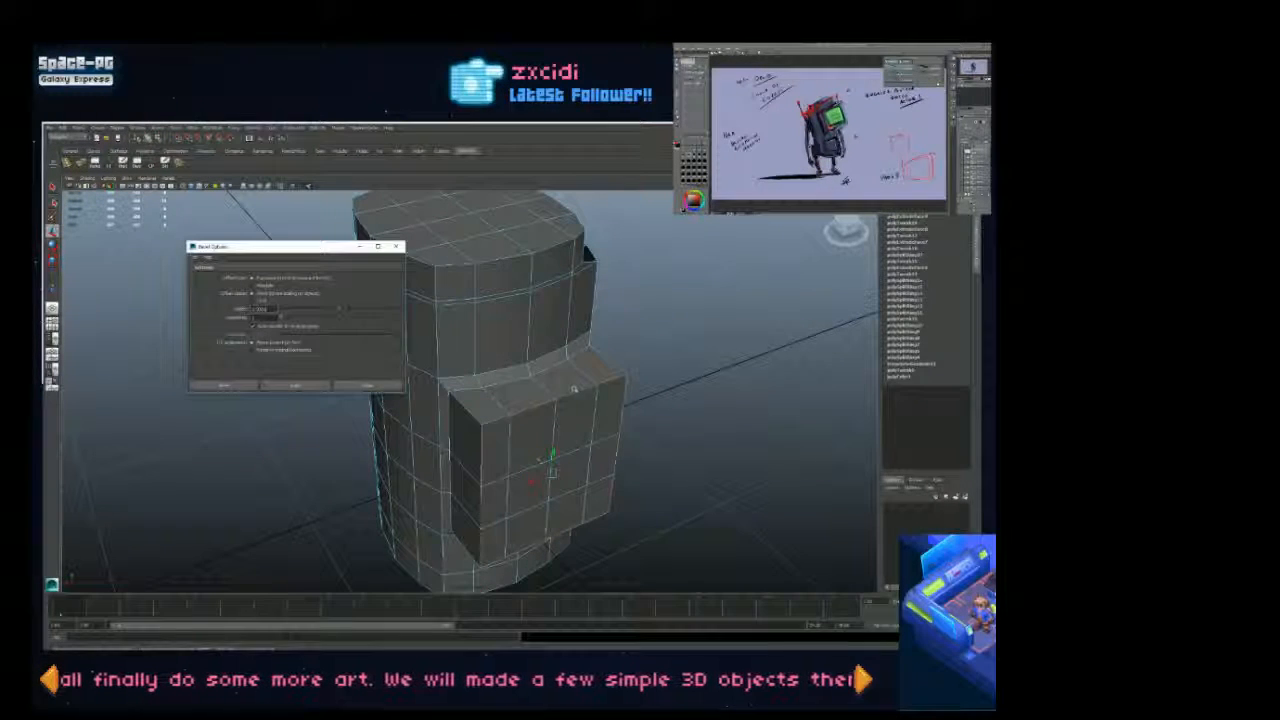
Step: Try bevelling the selected backpack edges with the current width, inspect the corners and undo the bevel
click(280, 387)
alt+drag(480, 400, 470, 330)
alt+drag(412, 375, 443, 345)
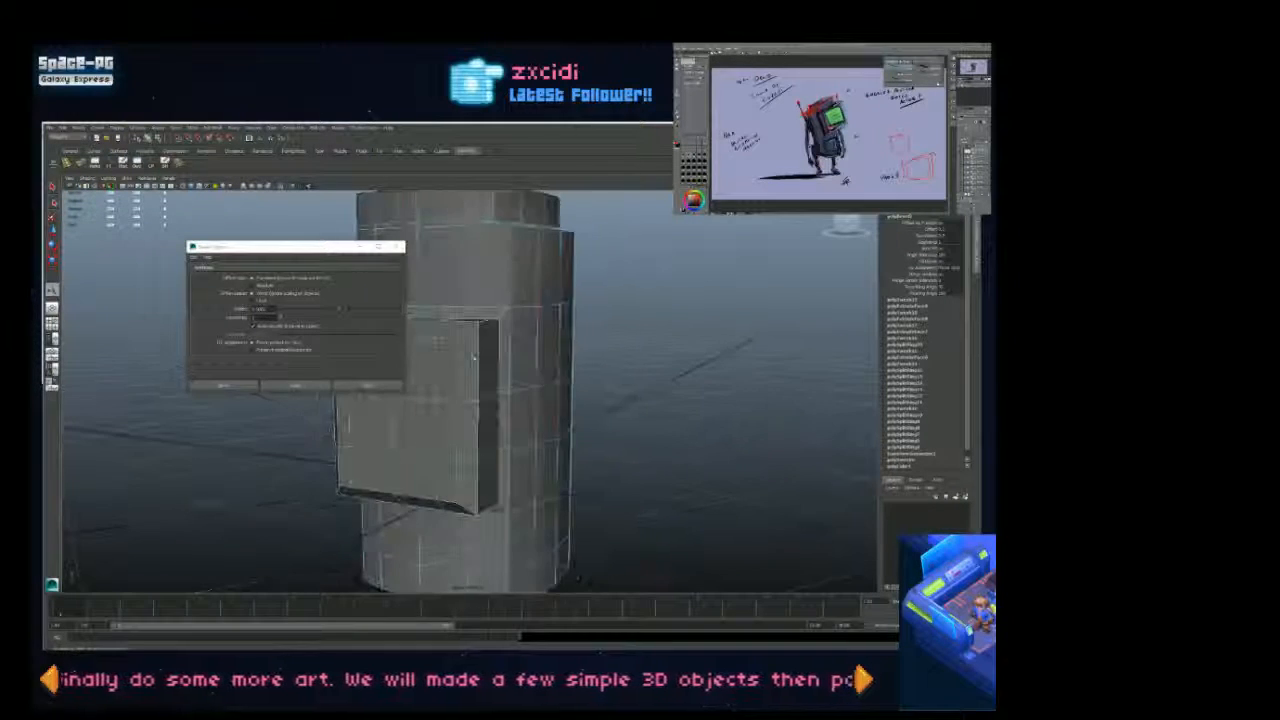
key(ctrl+z)
Step: Bevel the backpack block's outer rear edges with a smaller width and move the options dialog off the model
drag(268, 309, 257, 309)
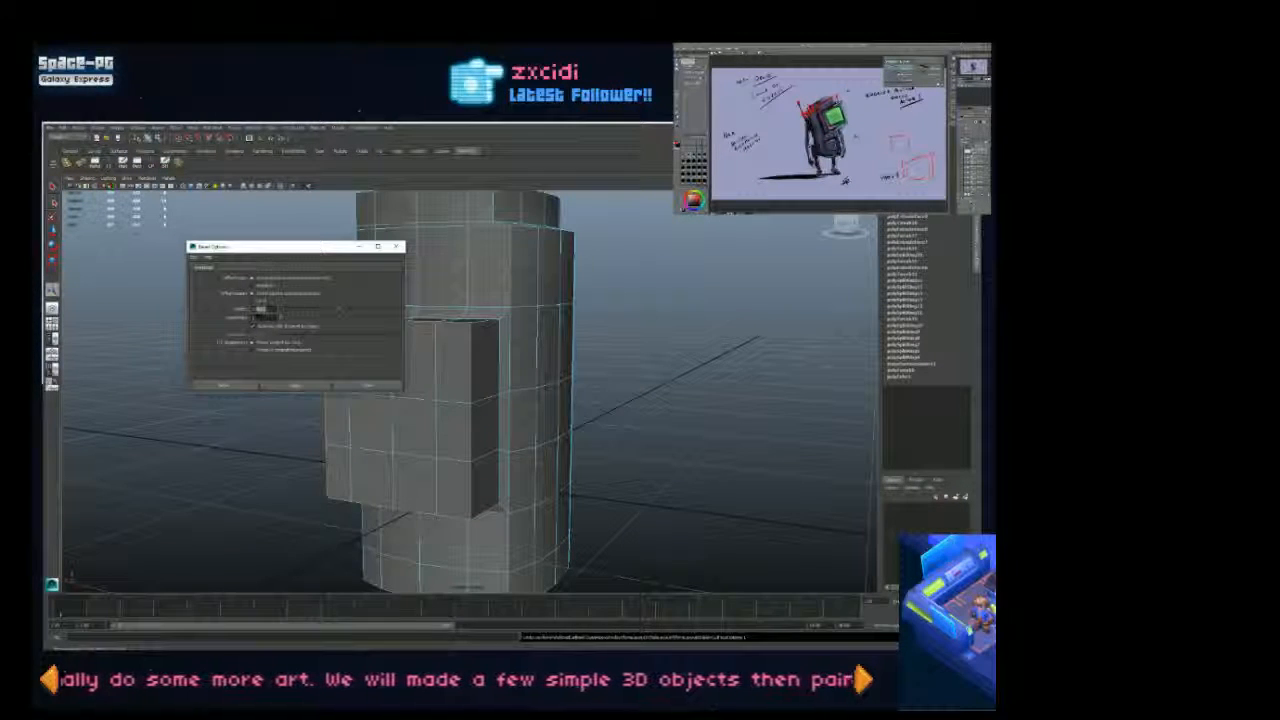
text(1)
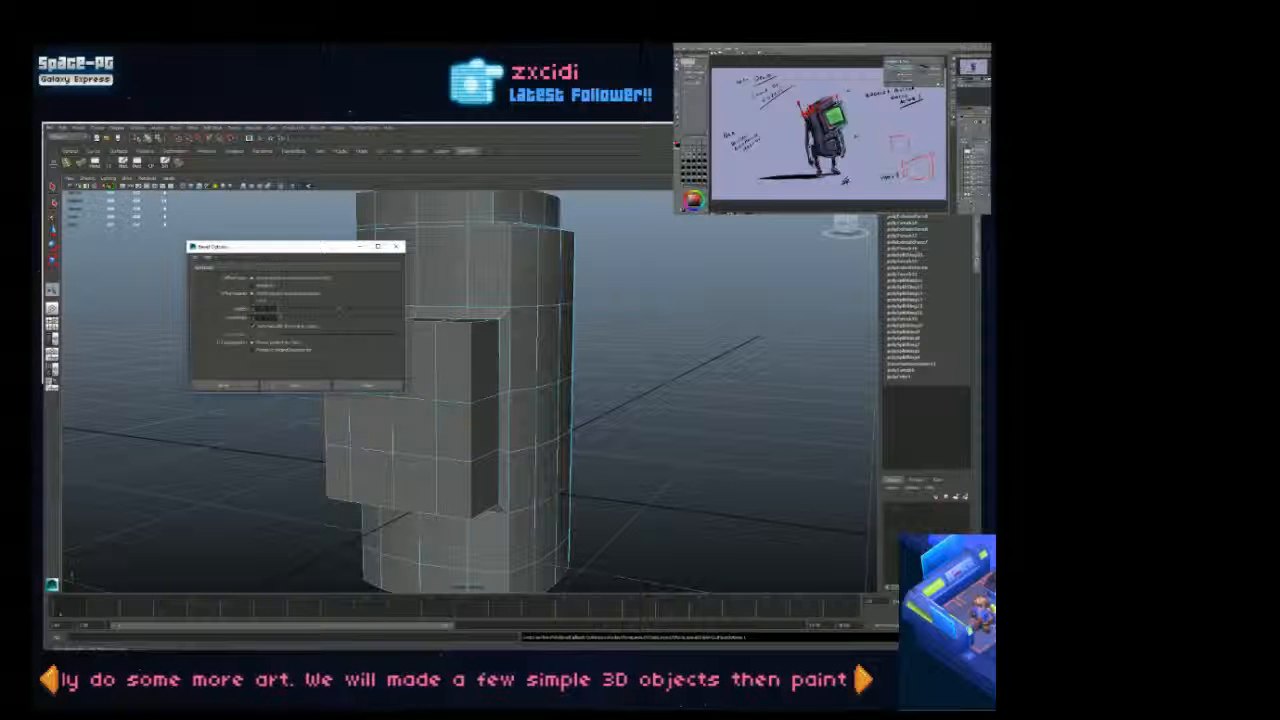
click(291, 385)
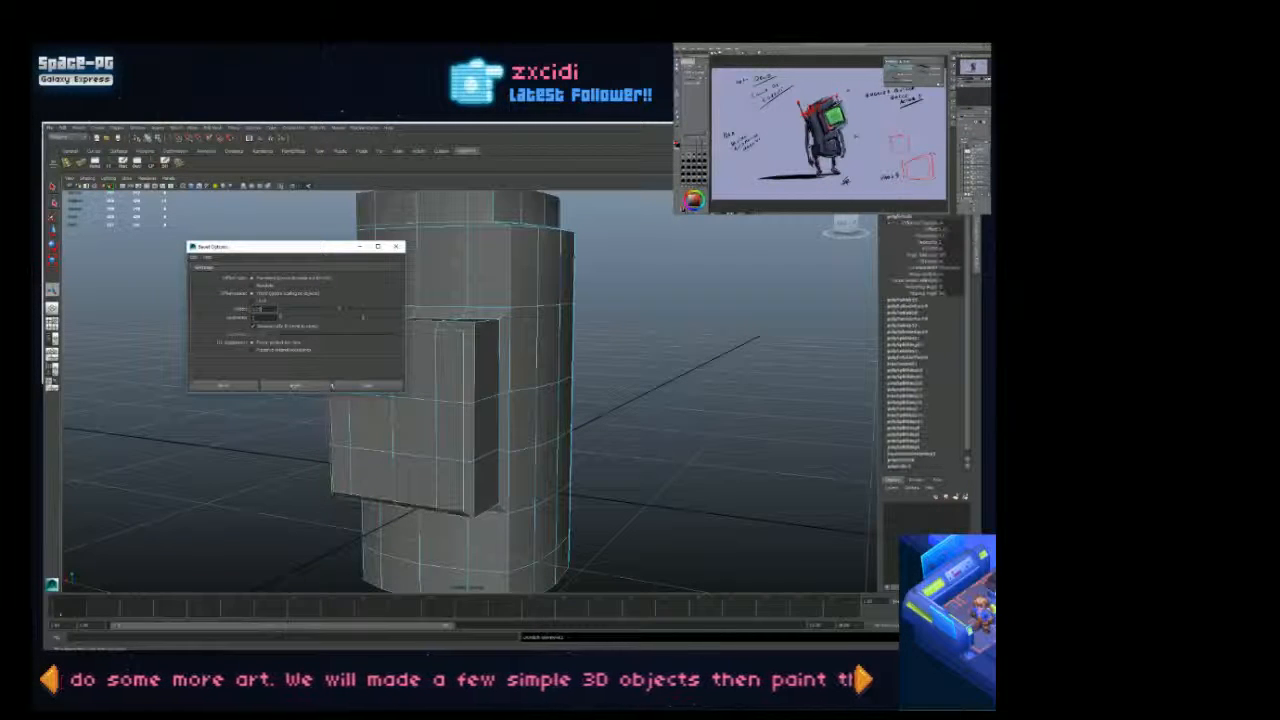
scroll(460, 400, down, 5)
alt+drag(460, 400, 545, 399)
right_click(517, 398)
right_drag(537, 391, 550, 387)
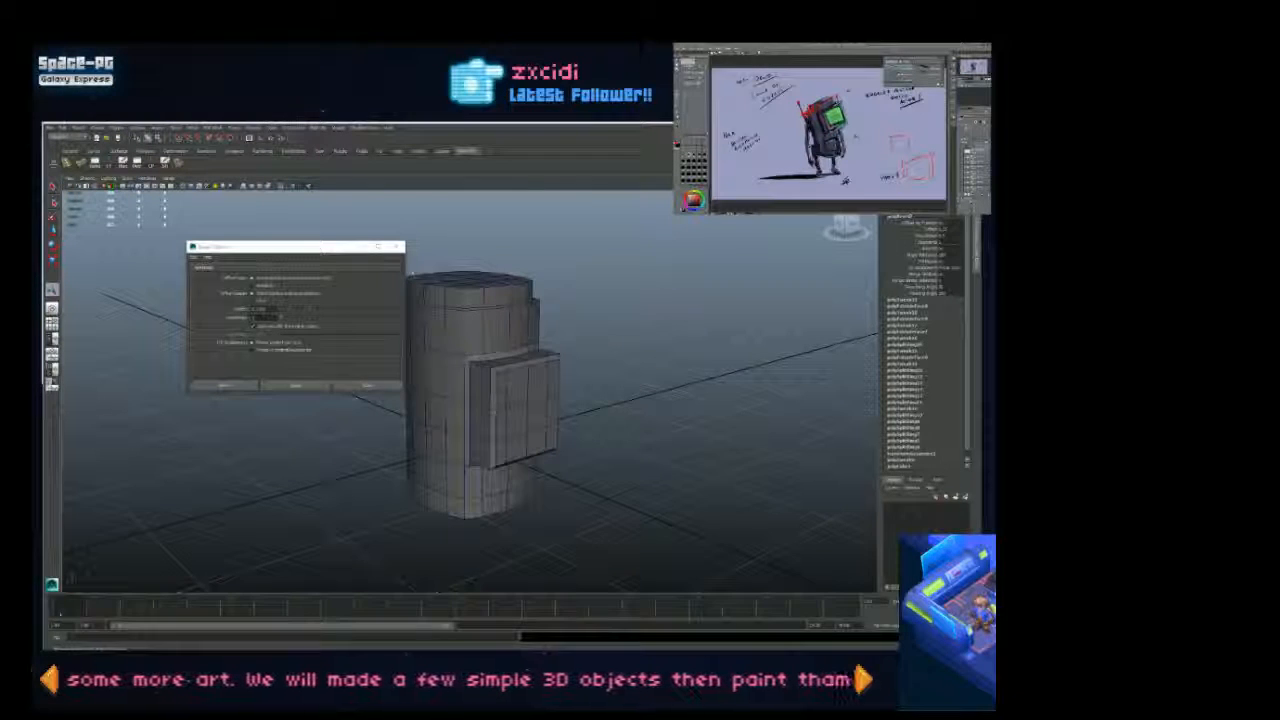
drag(326, 247, 755, 254)
Step: Extrude a two-by-two group of rear faces on one side of the backpack outward as a smaller second block
scroll(599, 456, up, 4)
alt+drag(599, 456, 501, 428)
right_click(506, 430)
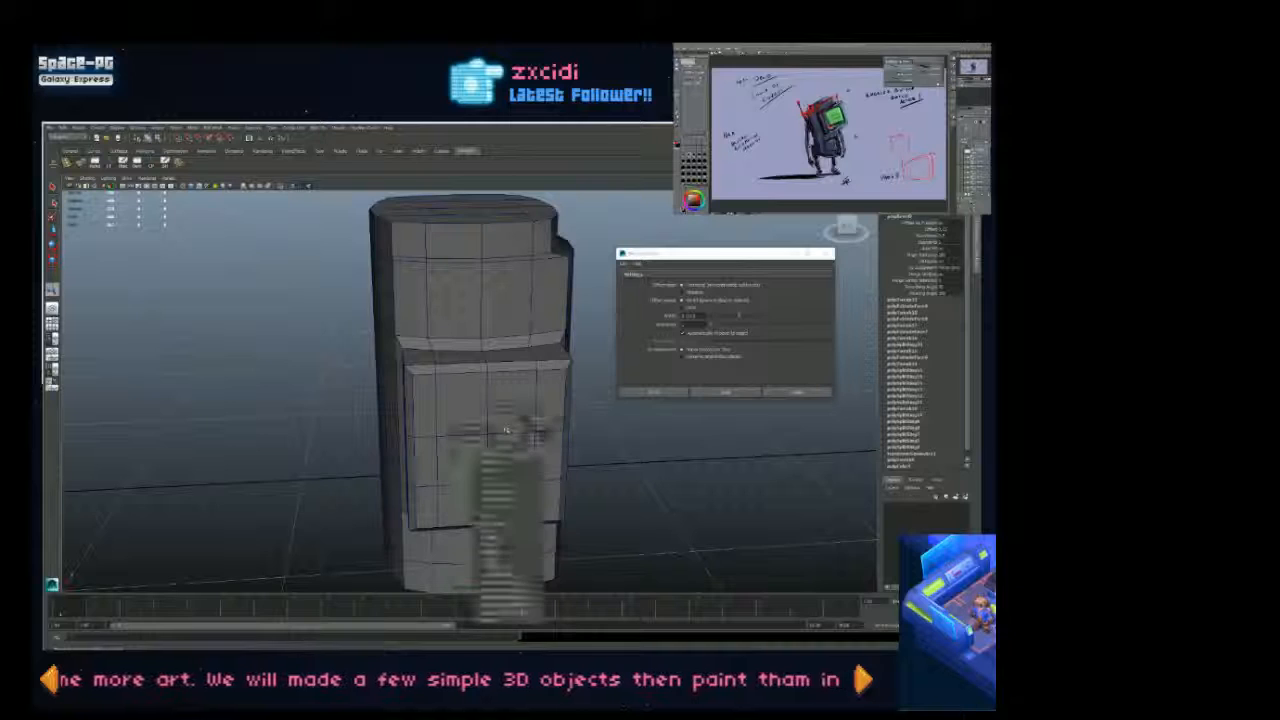
right_drag(513, 428, 509, 449)
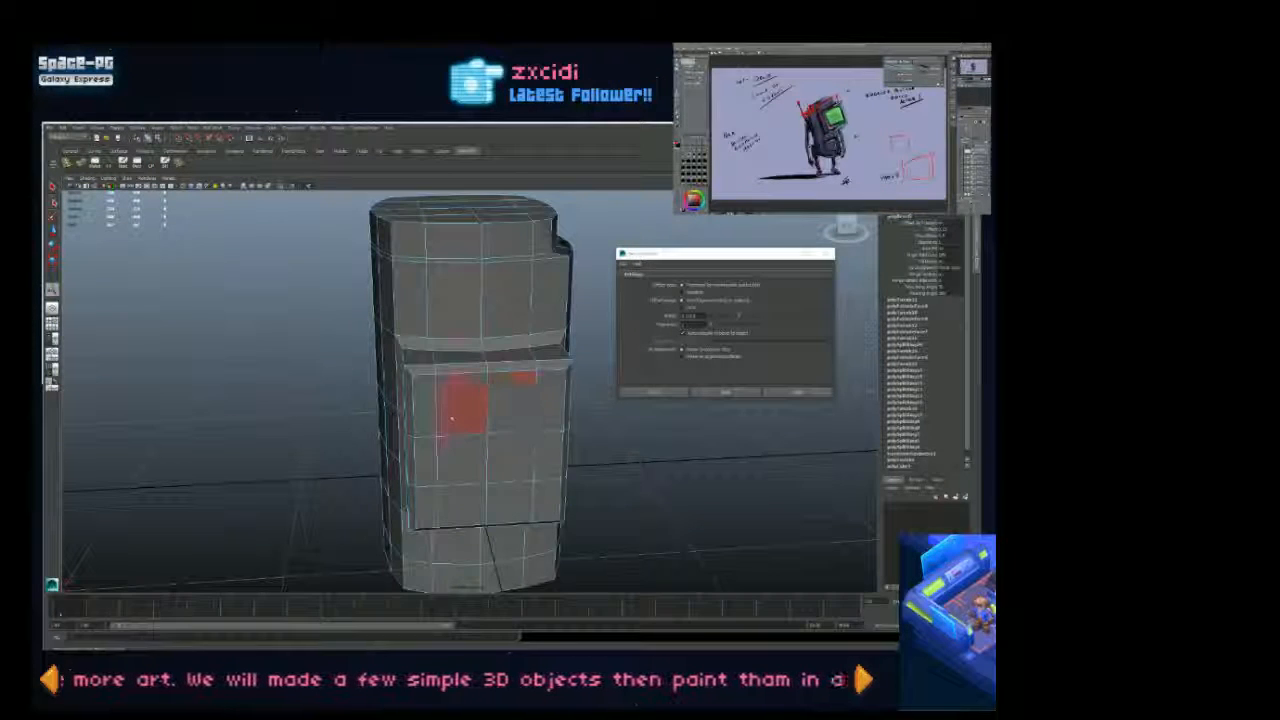
click(463, 406)
shift+click(512, 405)
shift+click(549, 404)
shift+click(548, 450)
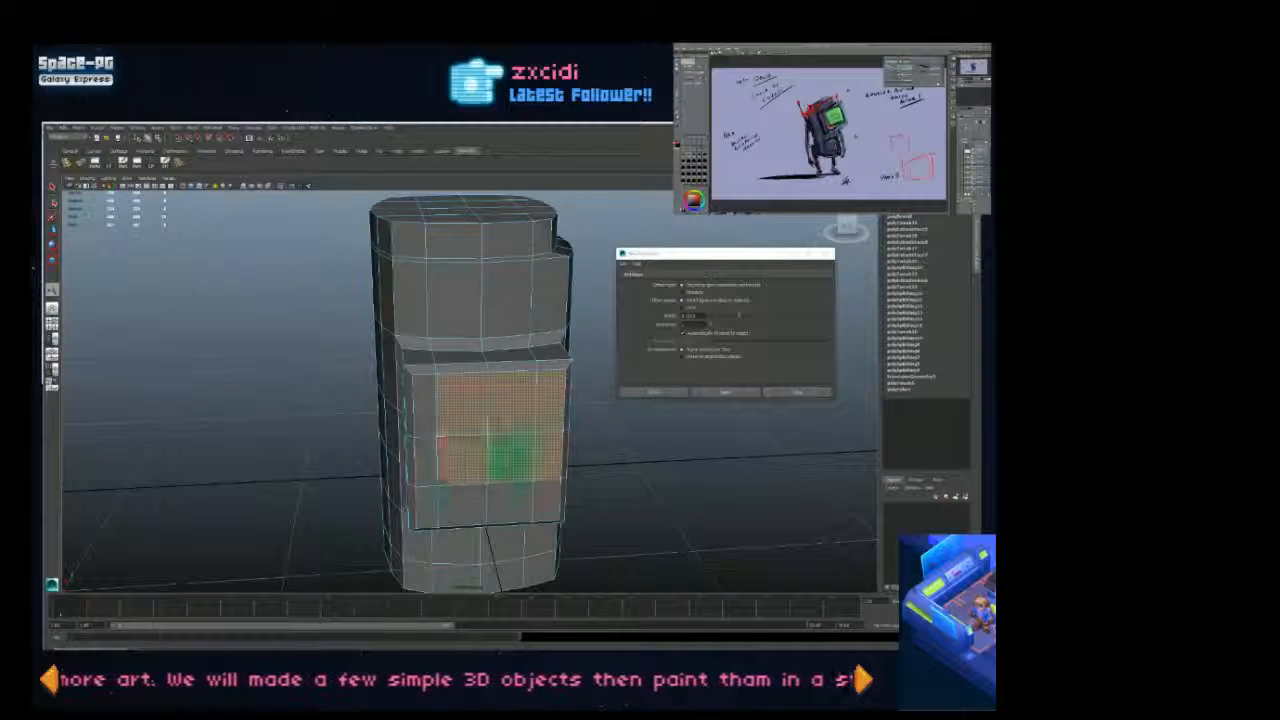
scroll(506, 465, down, 2)
mouse_move(455, 420)
alt+mouse_down()
mouse_move(510, 453)
mouse_move(474, 409)
alt+mouse_up()
shift+click(475, 408)
shift+click(478, 445)
alt+drag(533, 445, 492, 461)
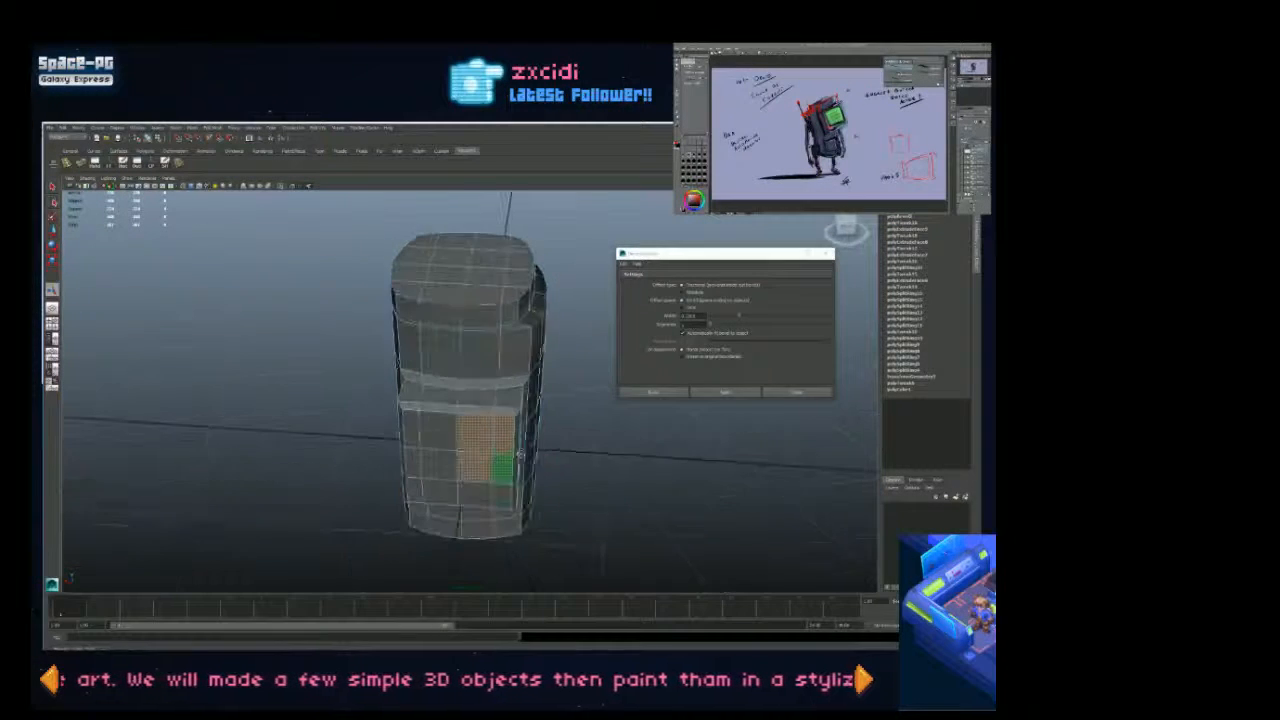
click(80, 162)
alt+drag(492, 400, 551, 409)
alt+right_drag(551, 409, 606, 420)
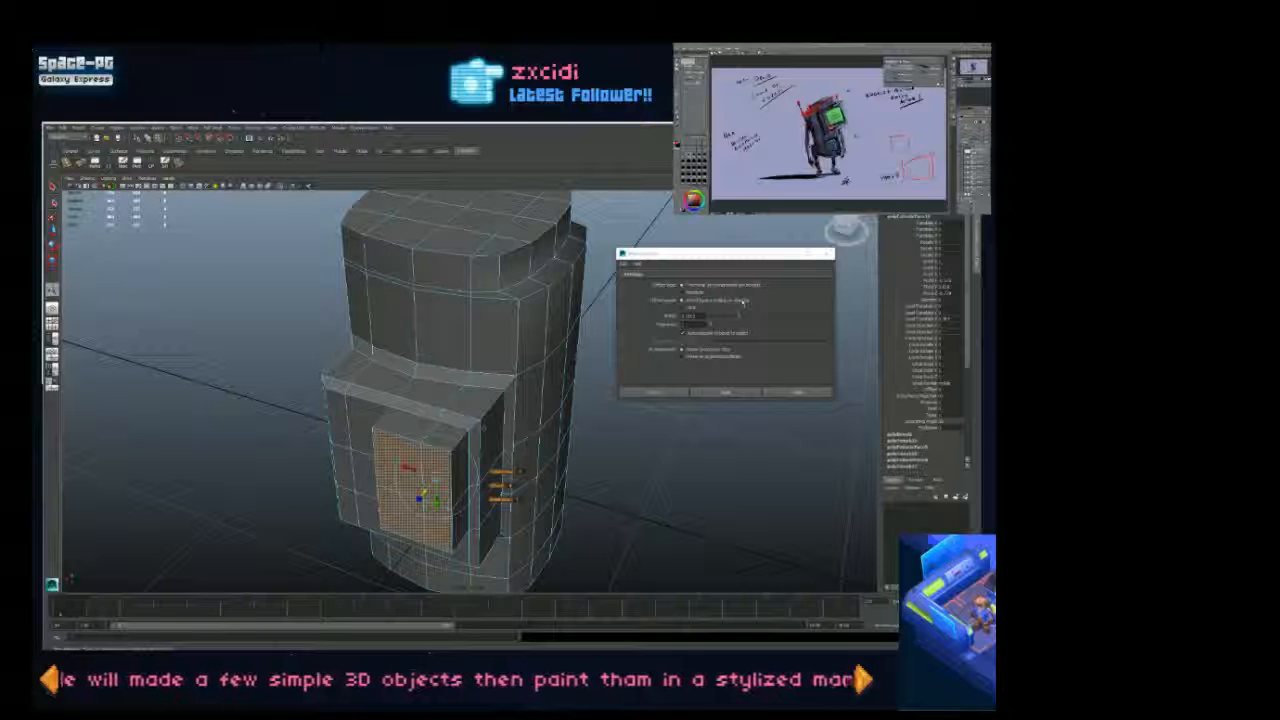
Step: Reduce the bevel width and bevel the outer edges of the smaller block on the backpack
double_click(698, 315)
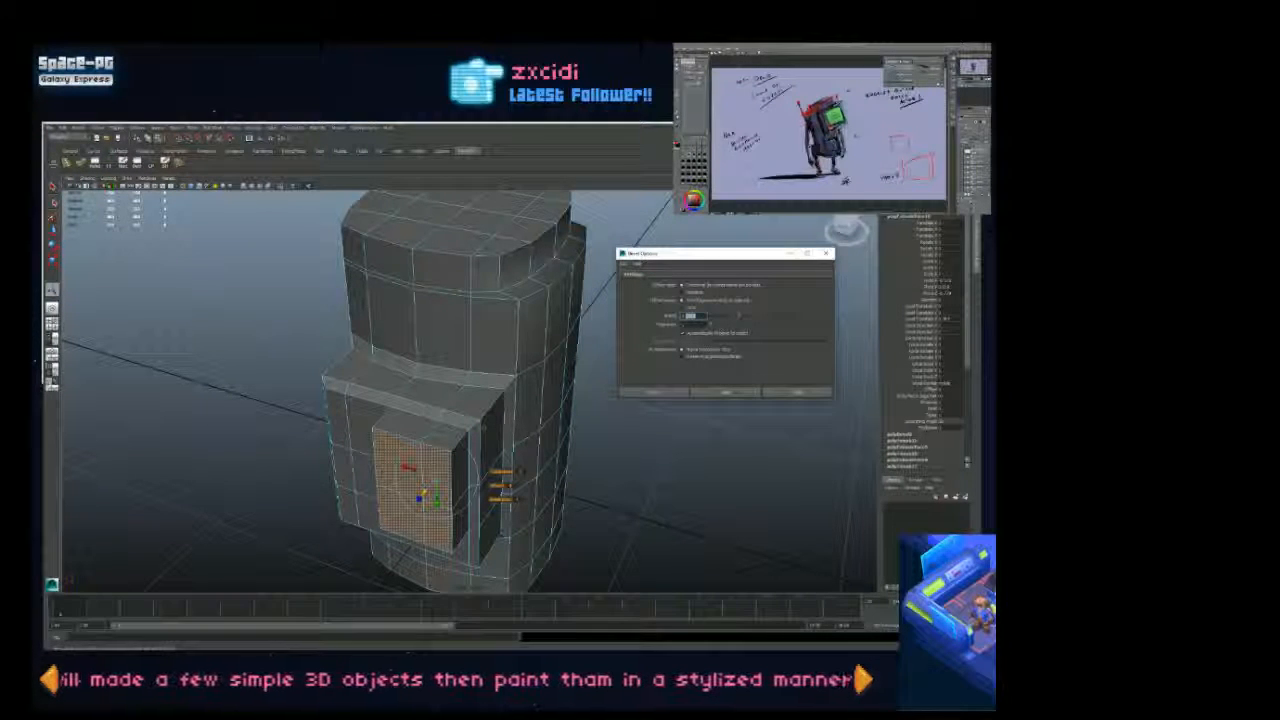
text(0.01)
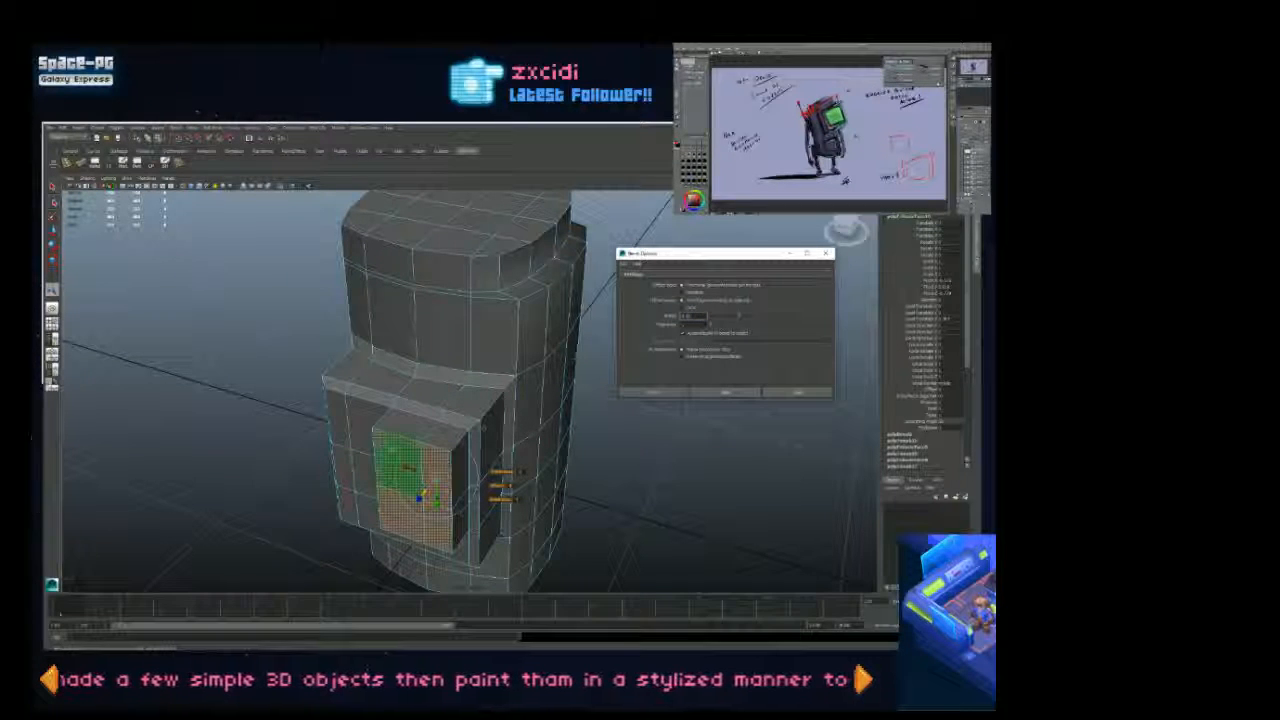
right_click(392, 418)
right_drag(391, 417, 391, 414)
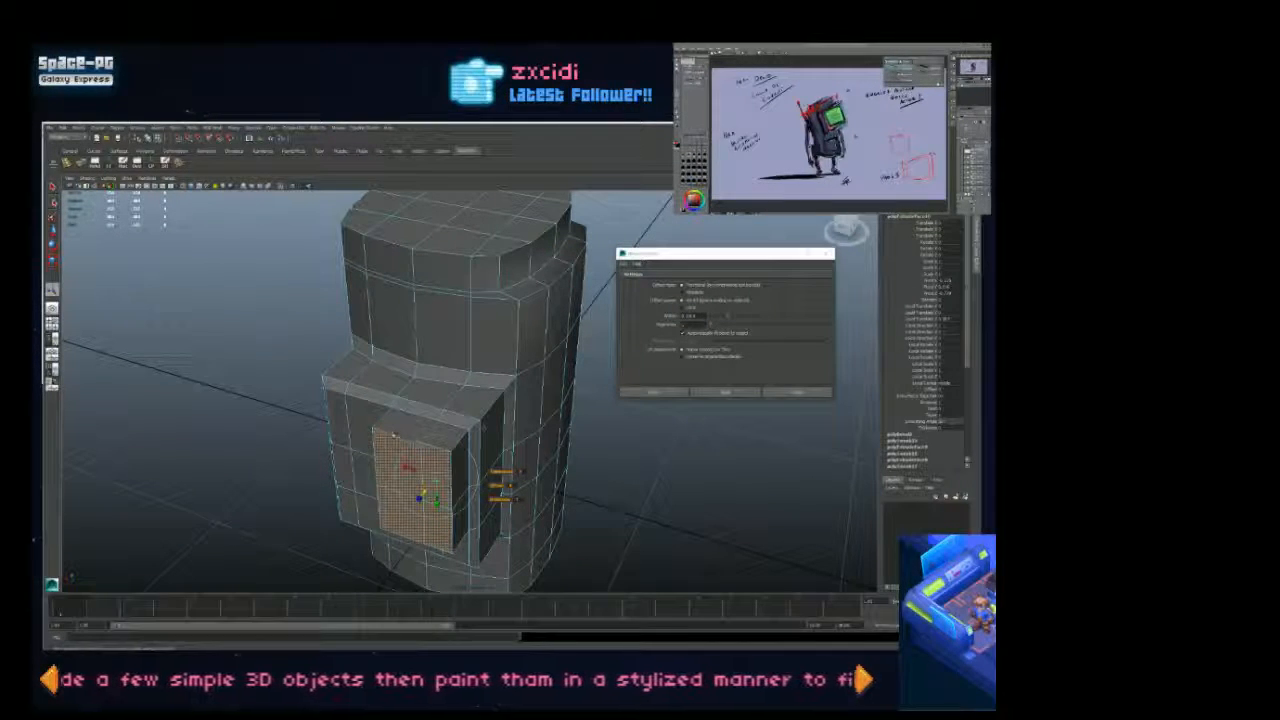
click(424, 494)
alt+drag(430, 494, 505, 430)
click(573, 374)
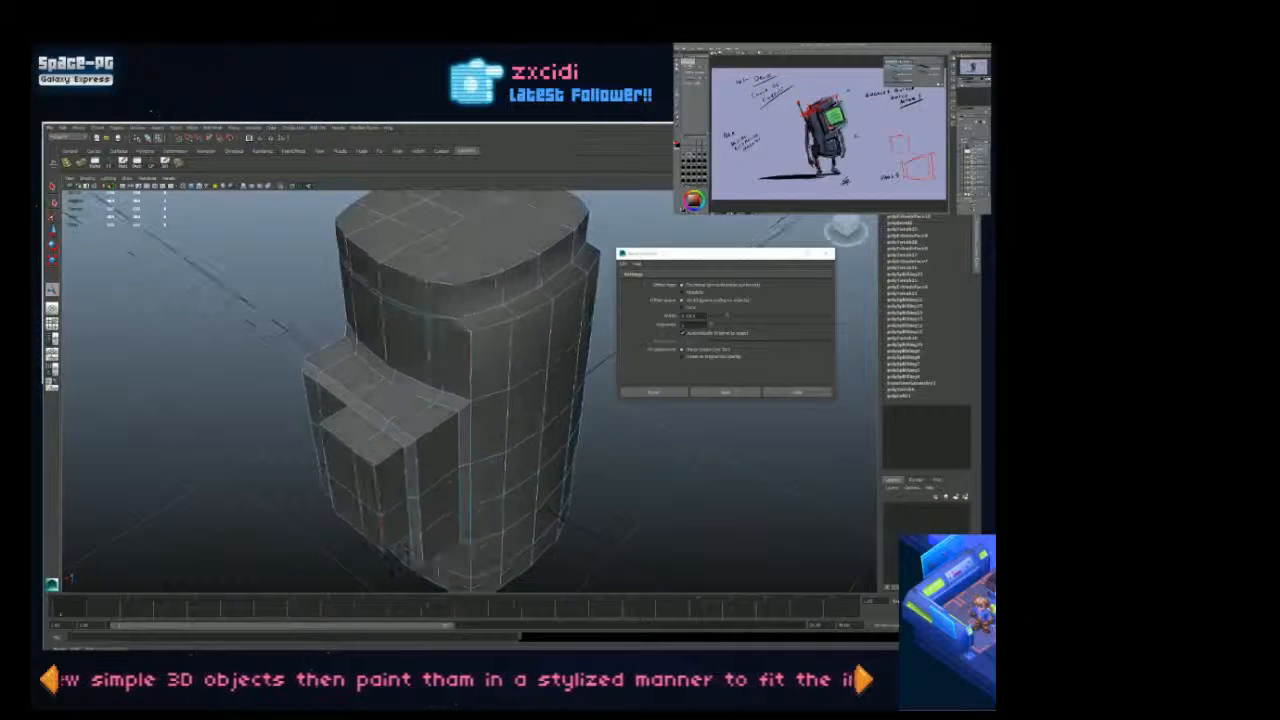
alt+drag(383, 514, 618, 418)
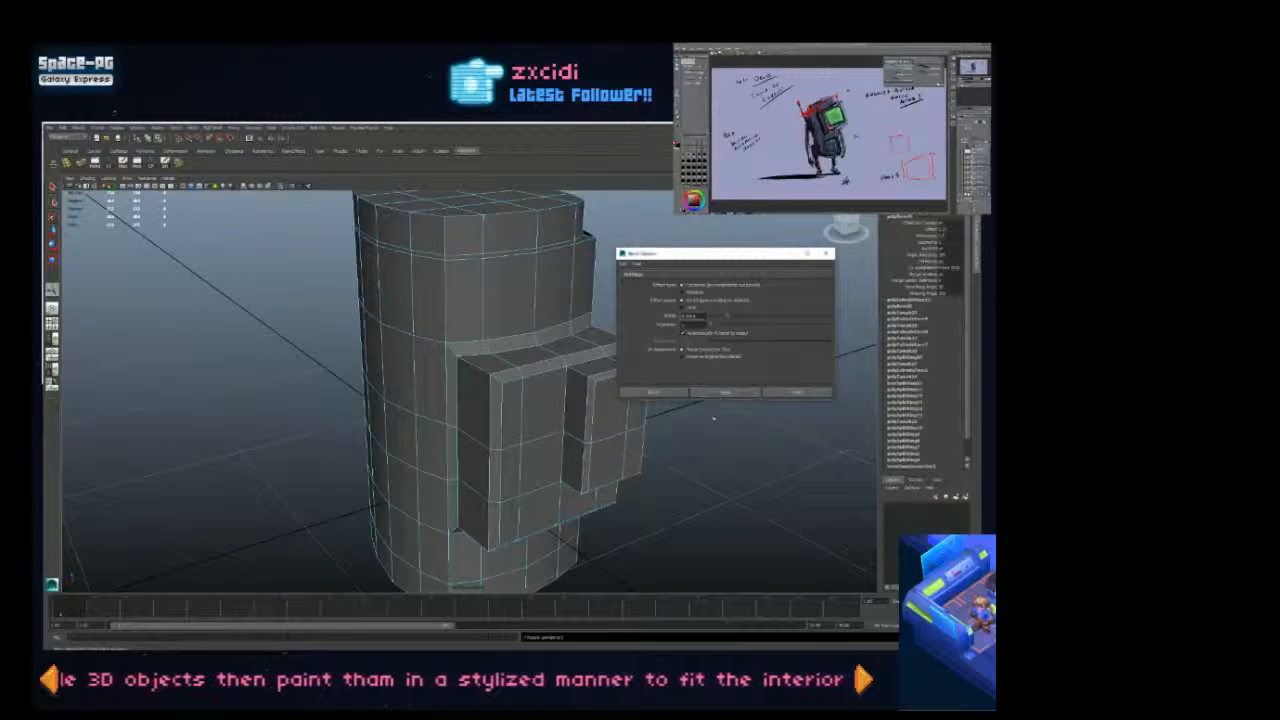
Step: Examine the bevelled backpack and its smaller block from several angles and distances
alt+drag(589, 458, 548, 455)
right_drag(549, 454, 600, 438)
alt+drag(640, 422, 594, 438)
alt+right_drag(594, 438, 464, 371)
alt+drag(464, 371, 530, 465)
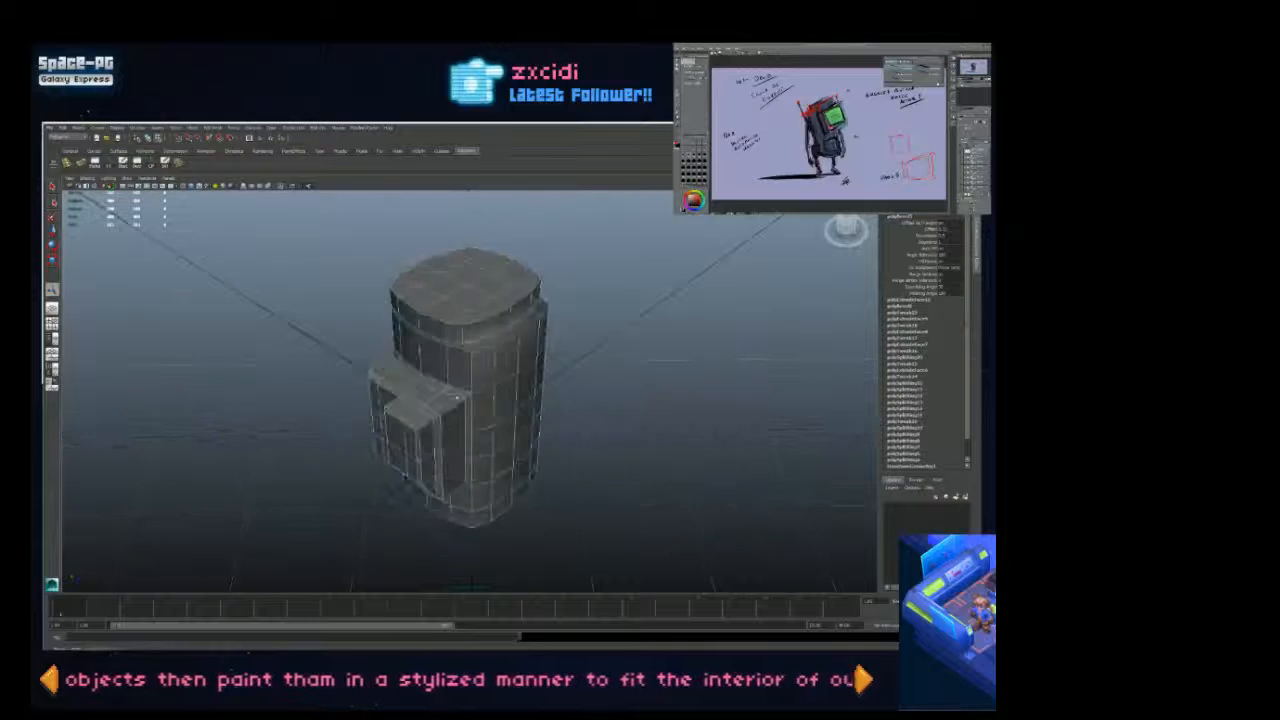
alt+right_drag(530, 465, 656, 323)
alt+drag(656, 323, 404, 409)
alt+right_drag(404, 409, 404, 374)
alt+right_drag(410, 395, 295, 288)
mouse_move(295, 288)
alt+mouse_down()
mouse_move(445, 350)
mouse_move(475, 285)
mouse_move(297, 290)
alt+mouse_up()
alt+drag(480, 406, 530, 480)
alt+right_drag(500, 470, 578, 524)
alt+drag(578, 524, 470, 530)
alt+right_drag(470, 530, 424, 386)
alt+drag(424, 386, 352, 315)
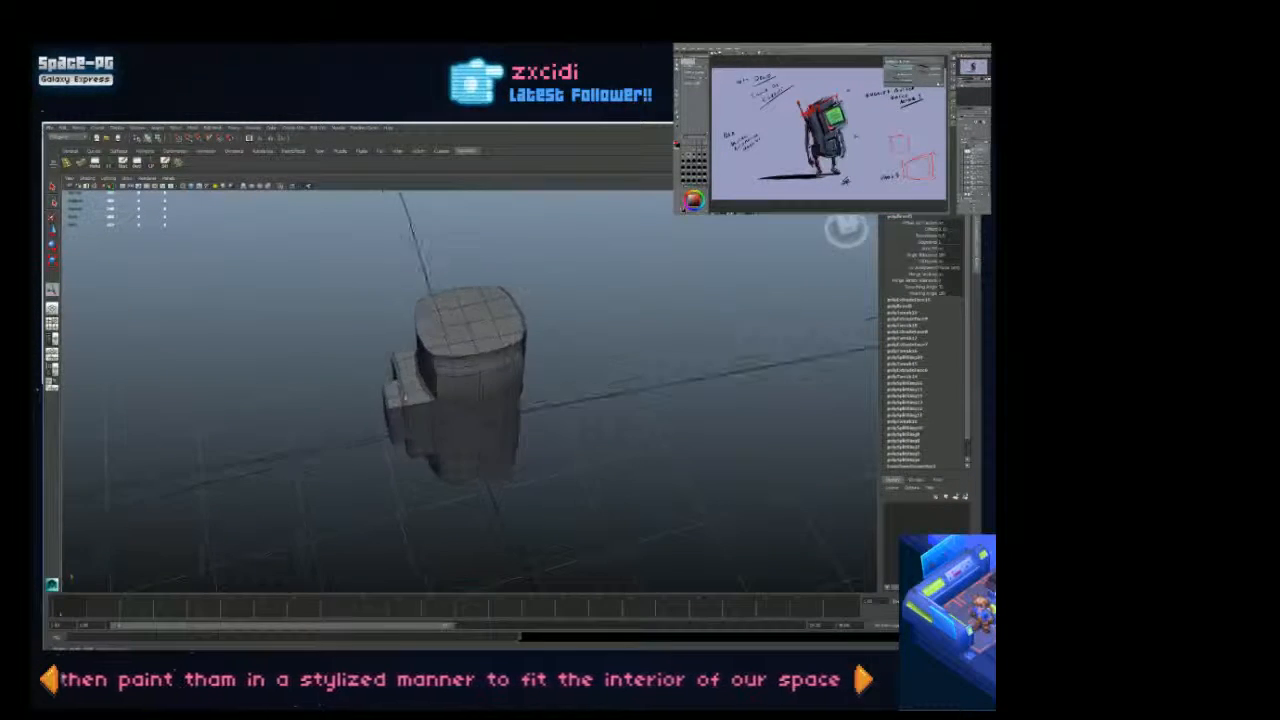
Step: Return to whole-object selection on the torso and examine its overall silhouette with the backpack
right_click(391, 403)
right_drag(393, 403, 427, 391)
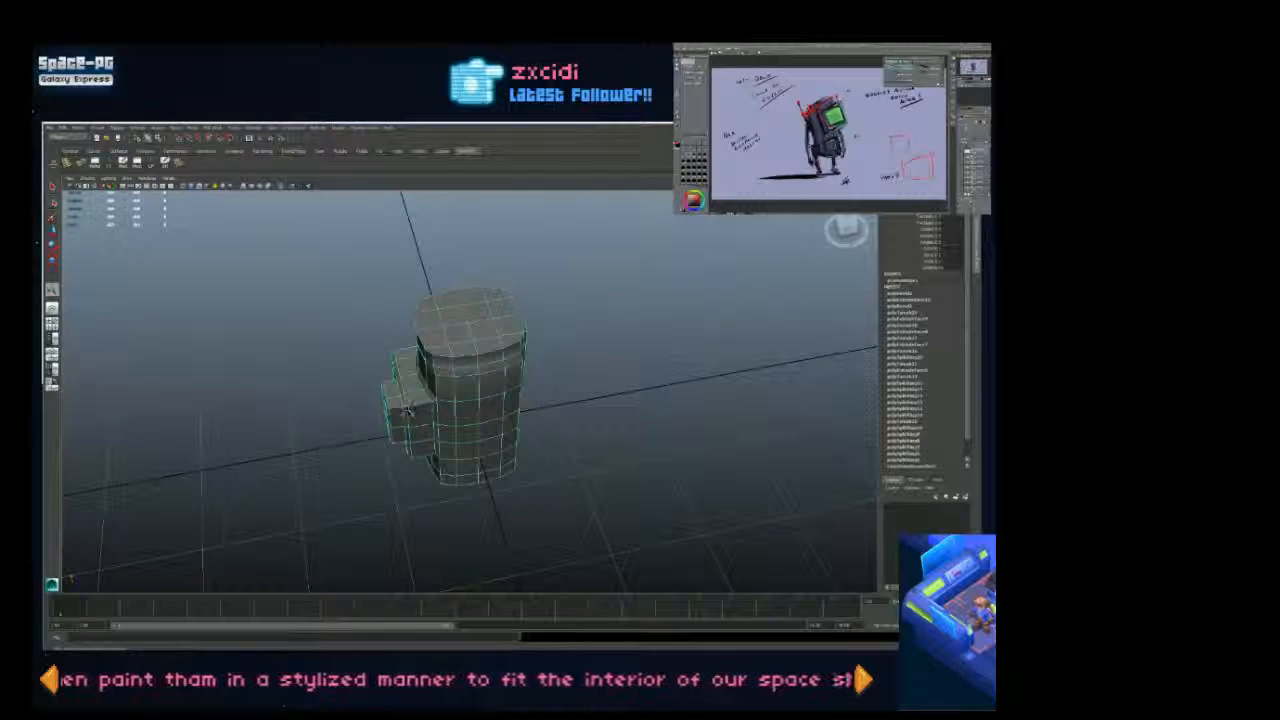
mouse_move(421, 392)
alt+mouse_down()
mouse_move(424, 402)
mouse_move(424, 381)
alt+mouse_up()
alt+right_drag(424, 381, 510, 491)
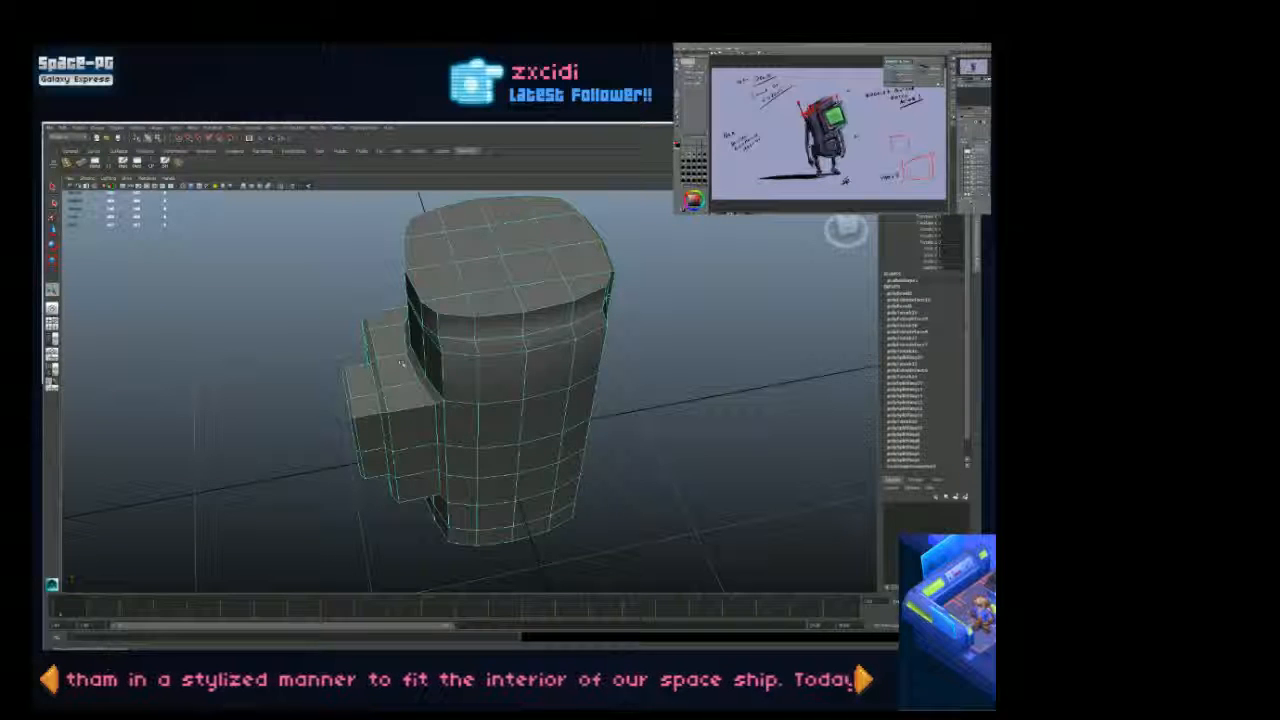
alt+drag(412, 412, 384, 372)
alt+right_drag(384, 372, 480, 385)
alt+drag(480, 385, 500, 470)
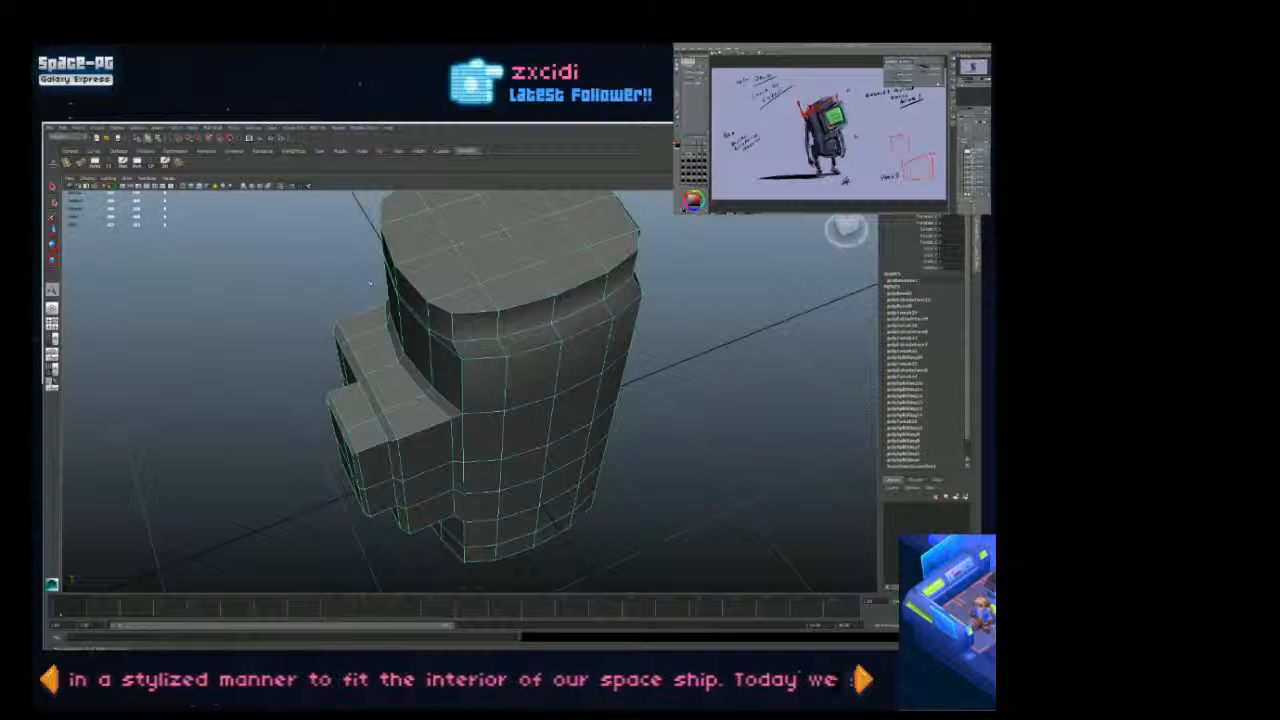
scroll(490, 445, down, 3)
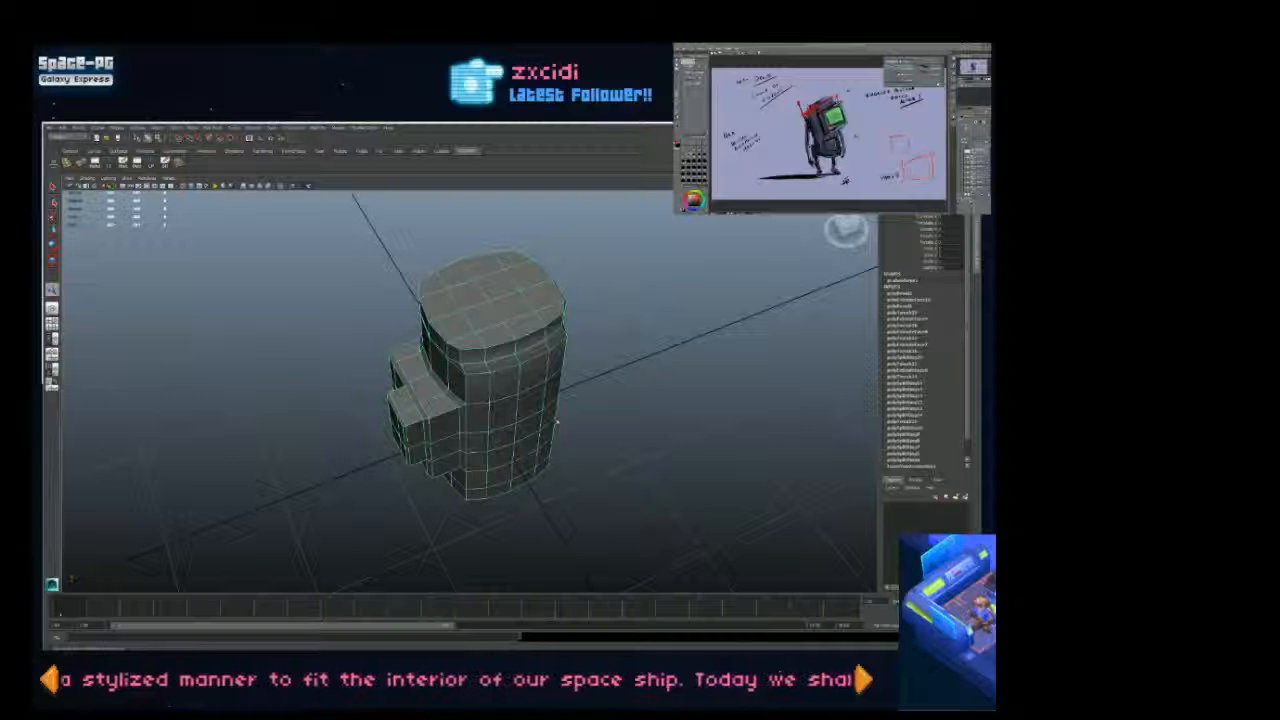
scroll(517, 461, down, 4)
alt+drag(517, 461, 511, 408)
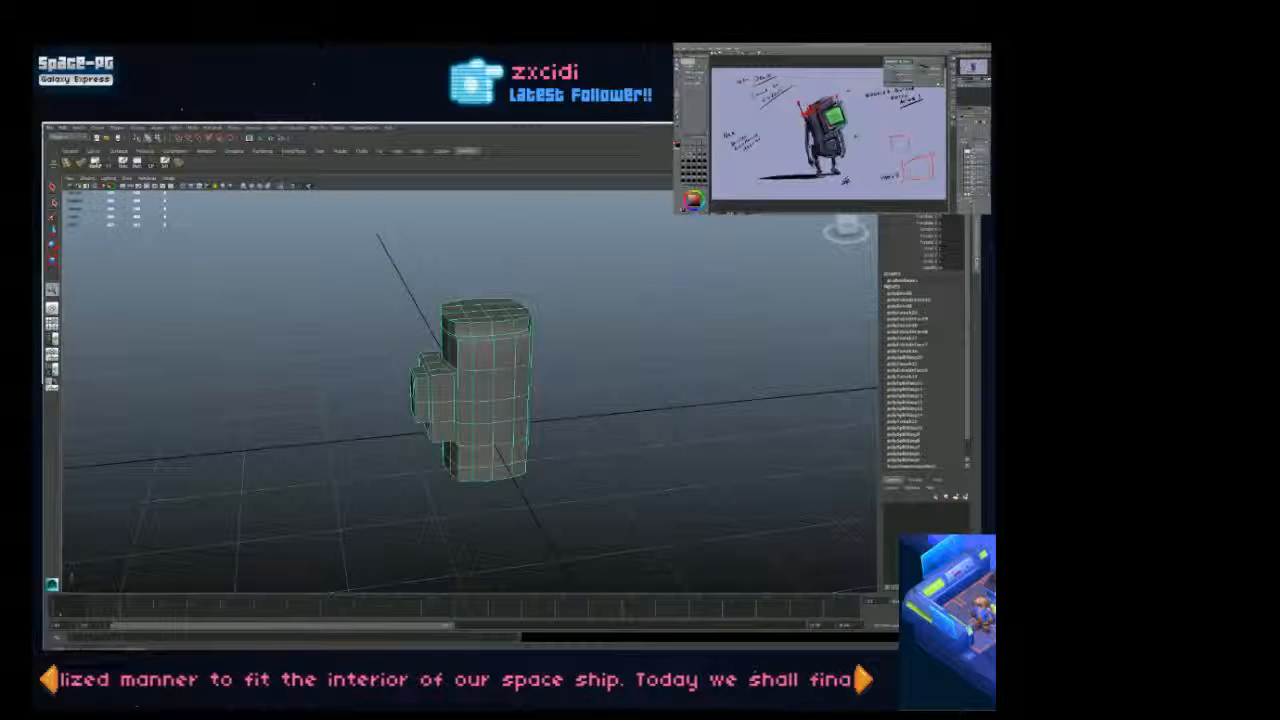
Step: Create a new polygon cube at the torso and undo the stray selection change
click(119, 151)
click(146, 151)
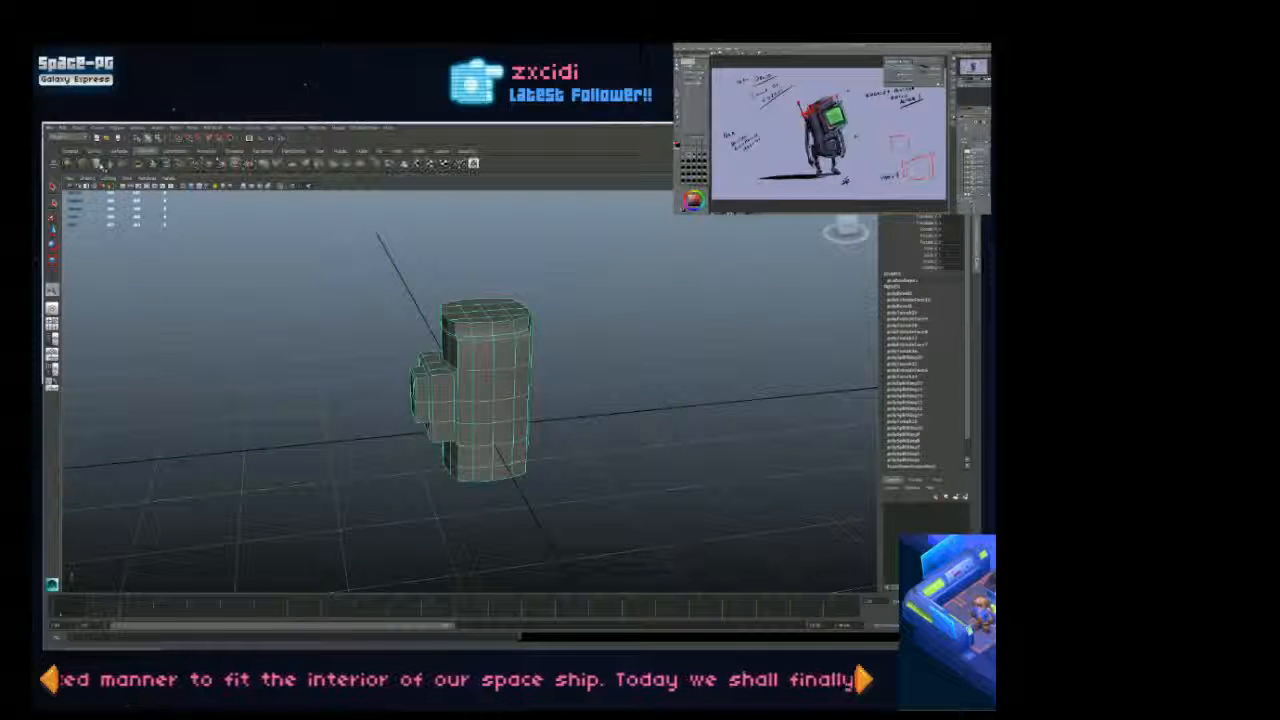
click(99, 164)
alt+drag(524, 384, 494, 424)
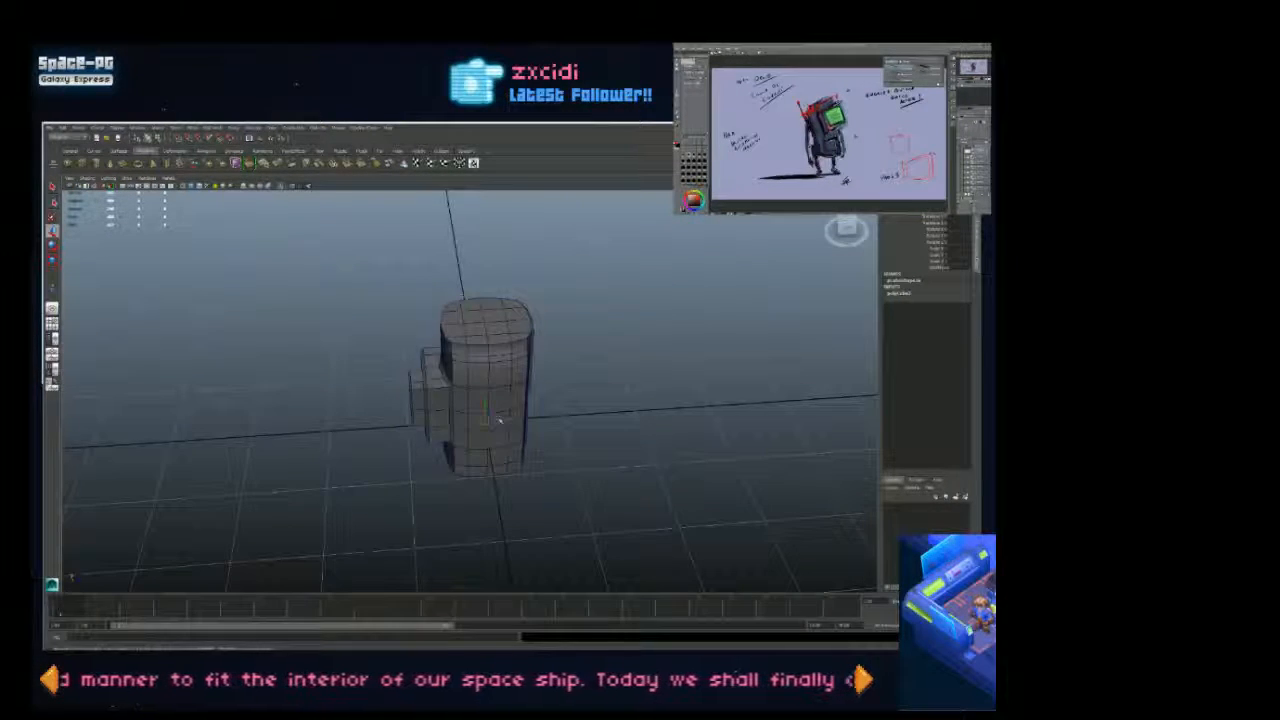
click(500, 421)
key(ctrl+z)
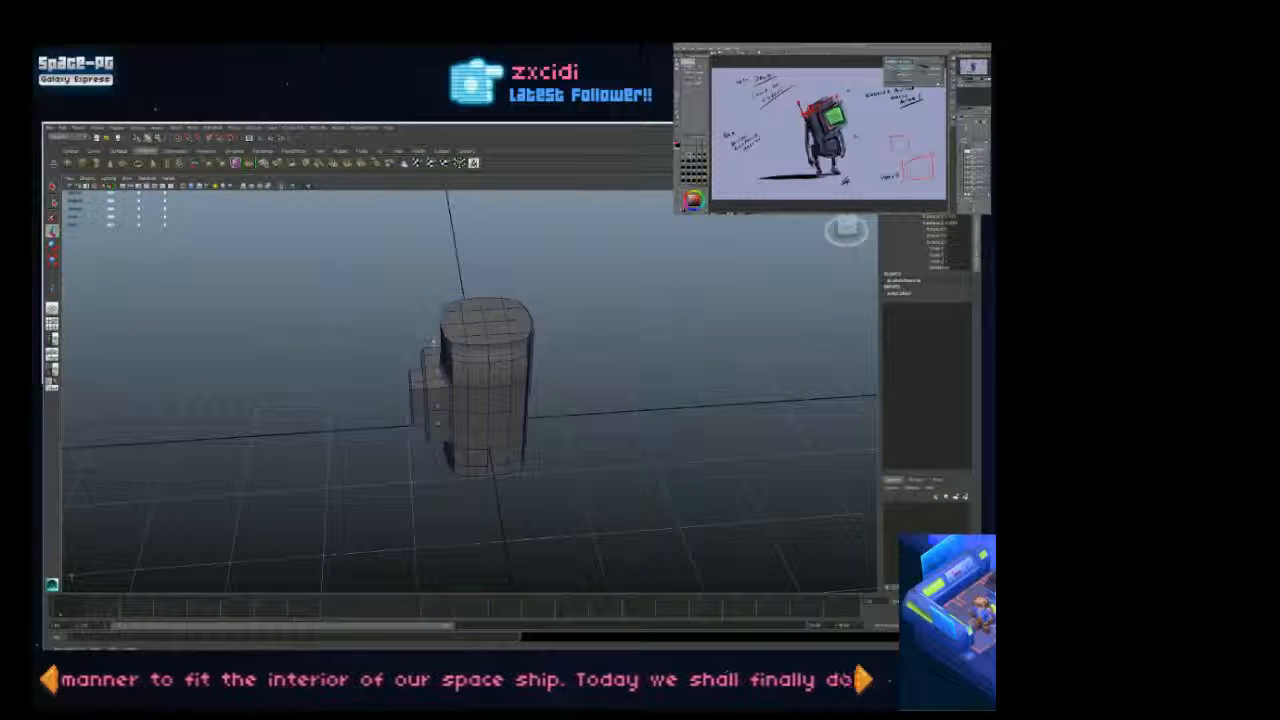
Step: Turn off the isolated display so that the robot's other parts are shown with the torso
alt+drag(433, 342, 496, 366)
click(128, 180)
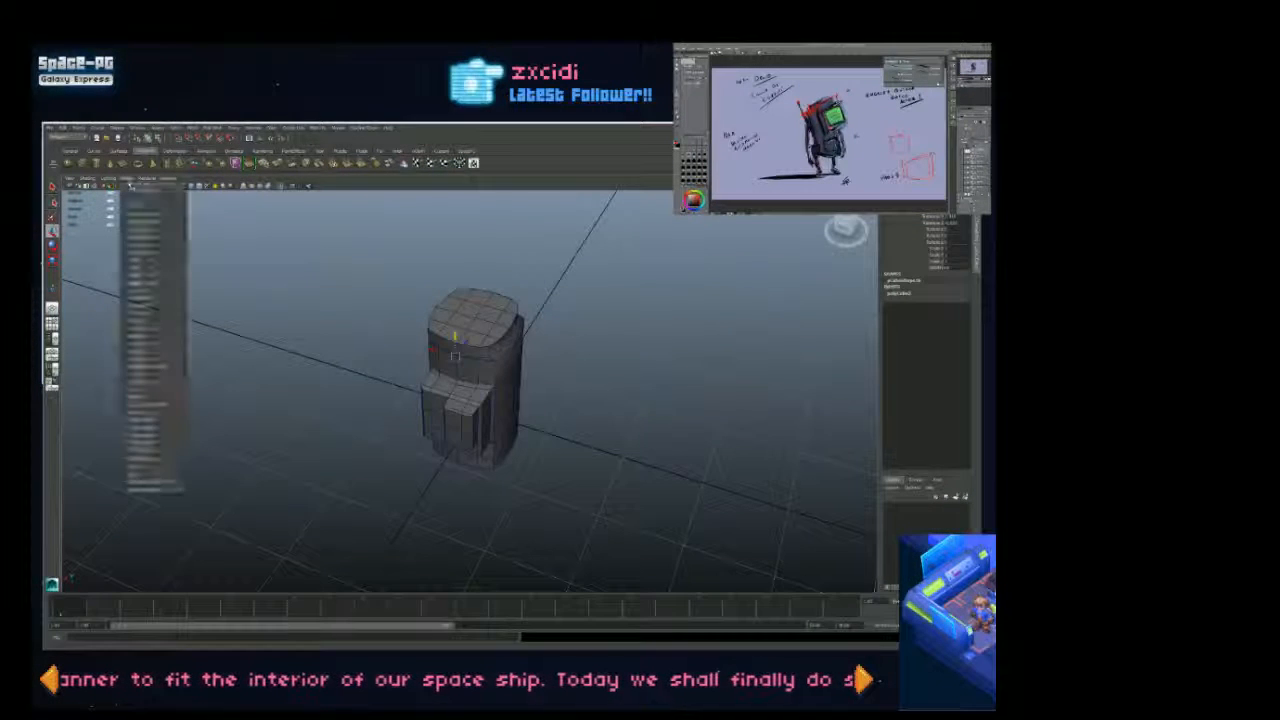
click(215, 194)
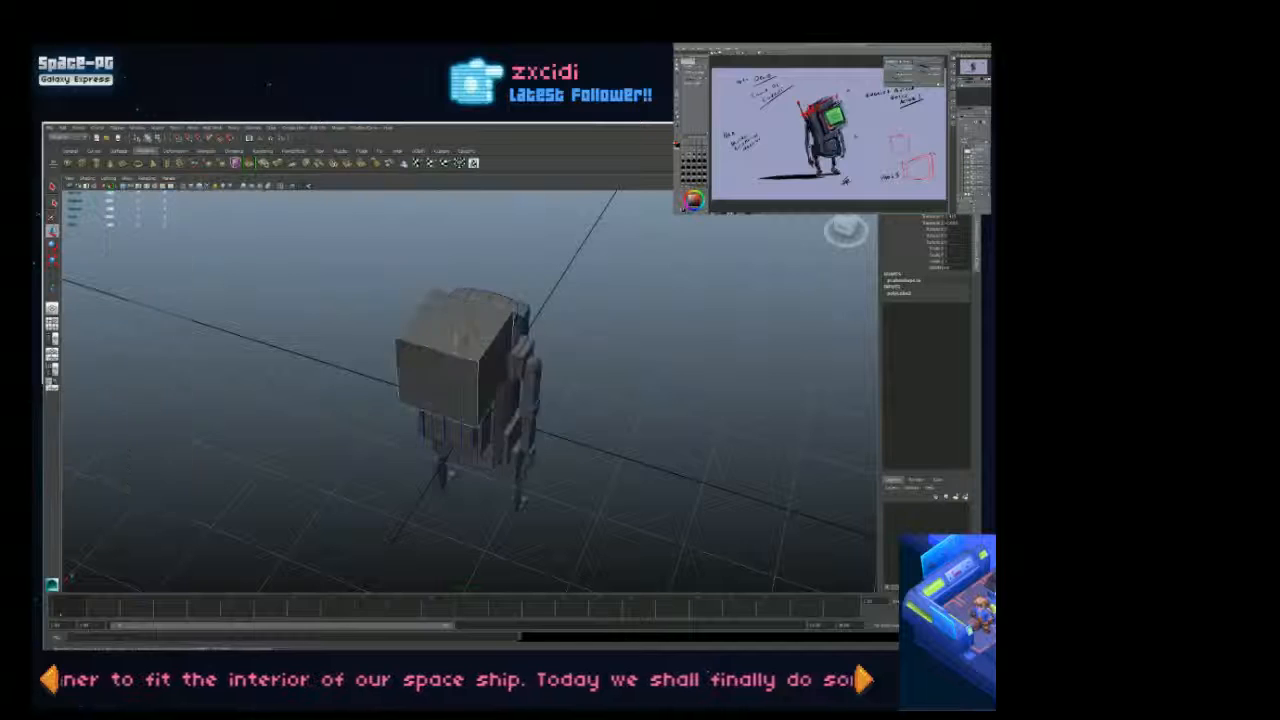
Step: Scale the new cube down to a small block and move it over to the backpack's top
alt+drag(500, 380, 370, 322)
key(r)
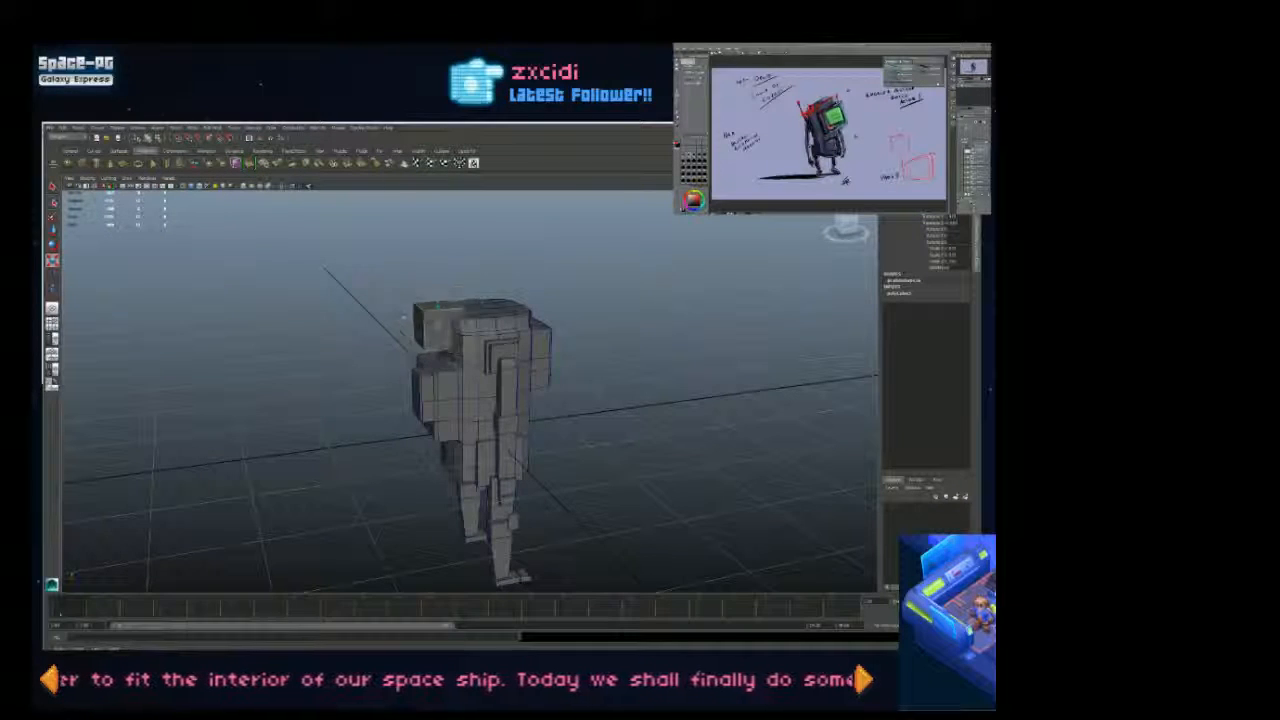
key(w)
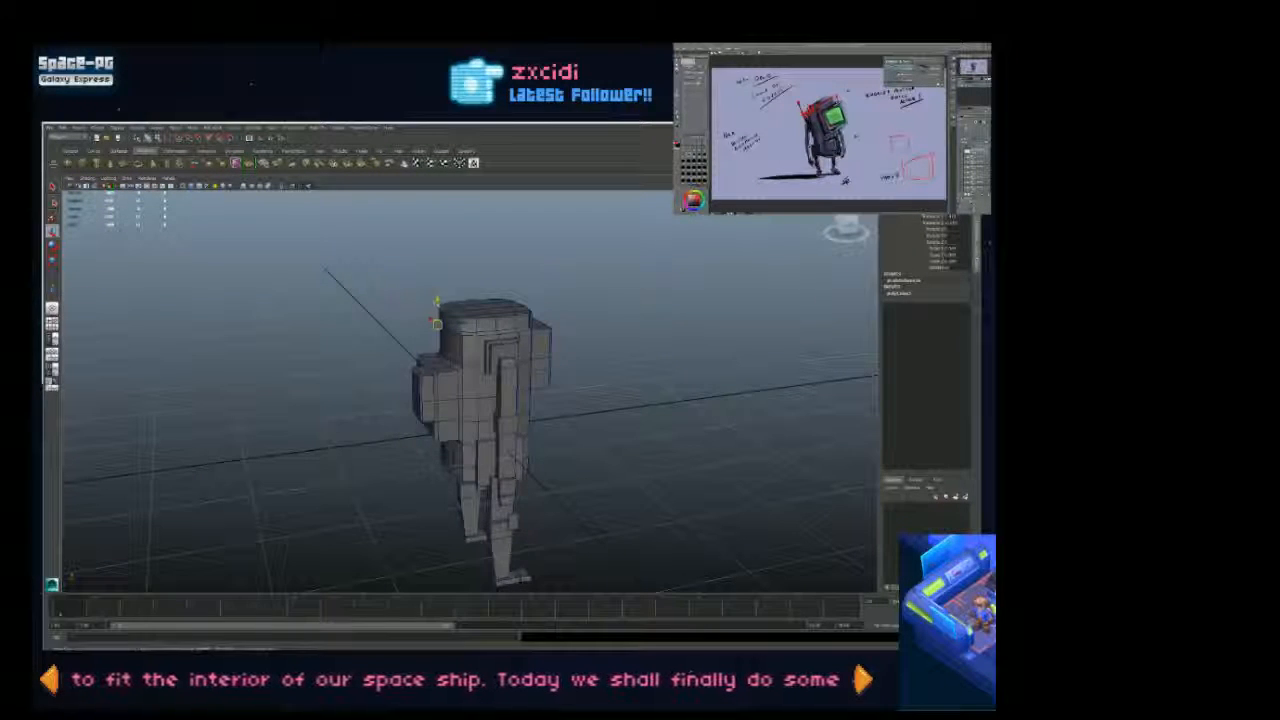
alt+drag(440, 344, 425, 378)
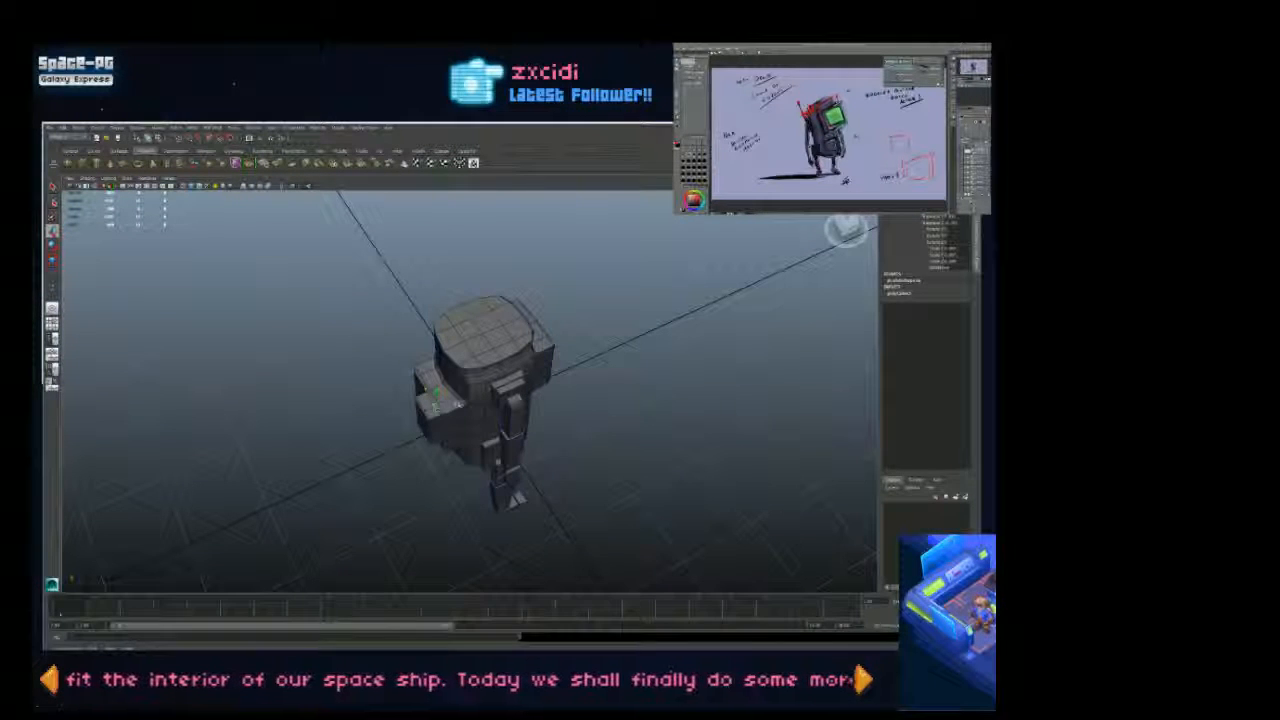
alt+right_drag(437, 404, 520, 404)
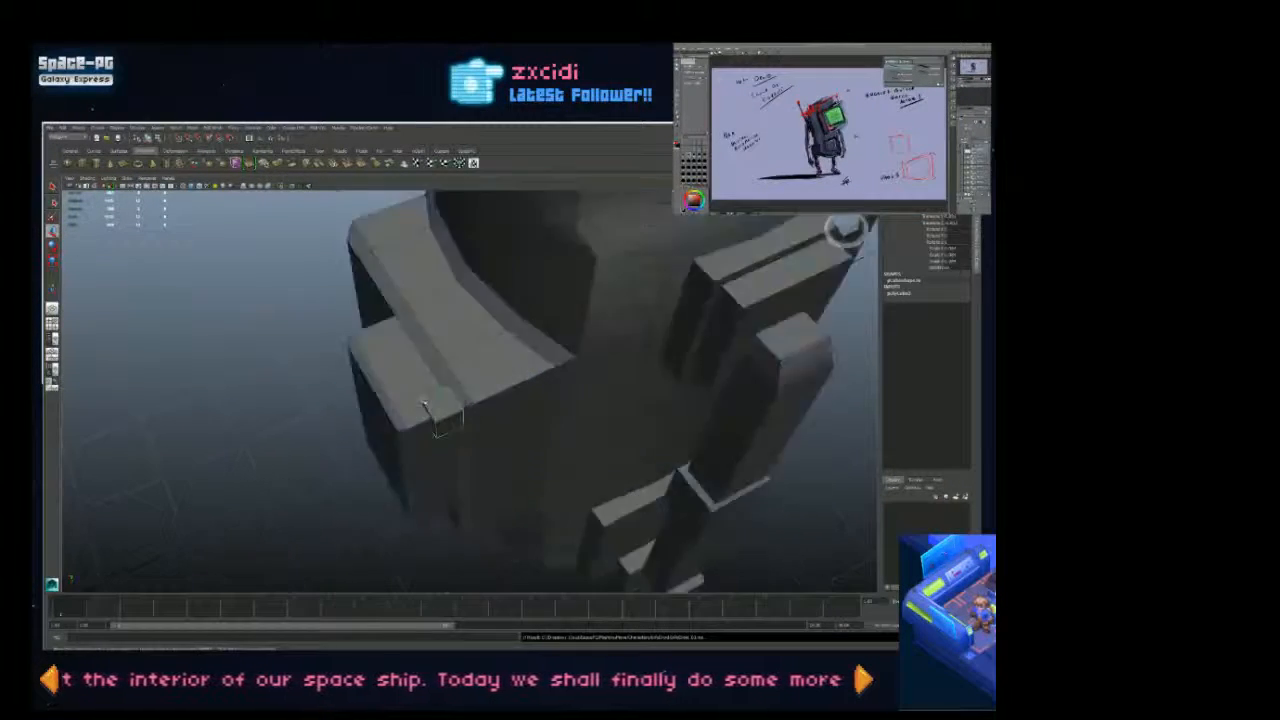
Step: Position the small cube over the backpack's upper surface and raise it well above the backpack
alt+drag(450, 400, 433, 230)
click(480, 366)
click(464, 368)
alt+right_drag(433, 236, 396, 290)
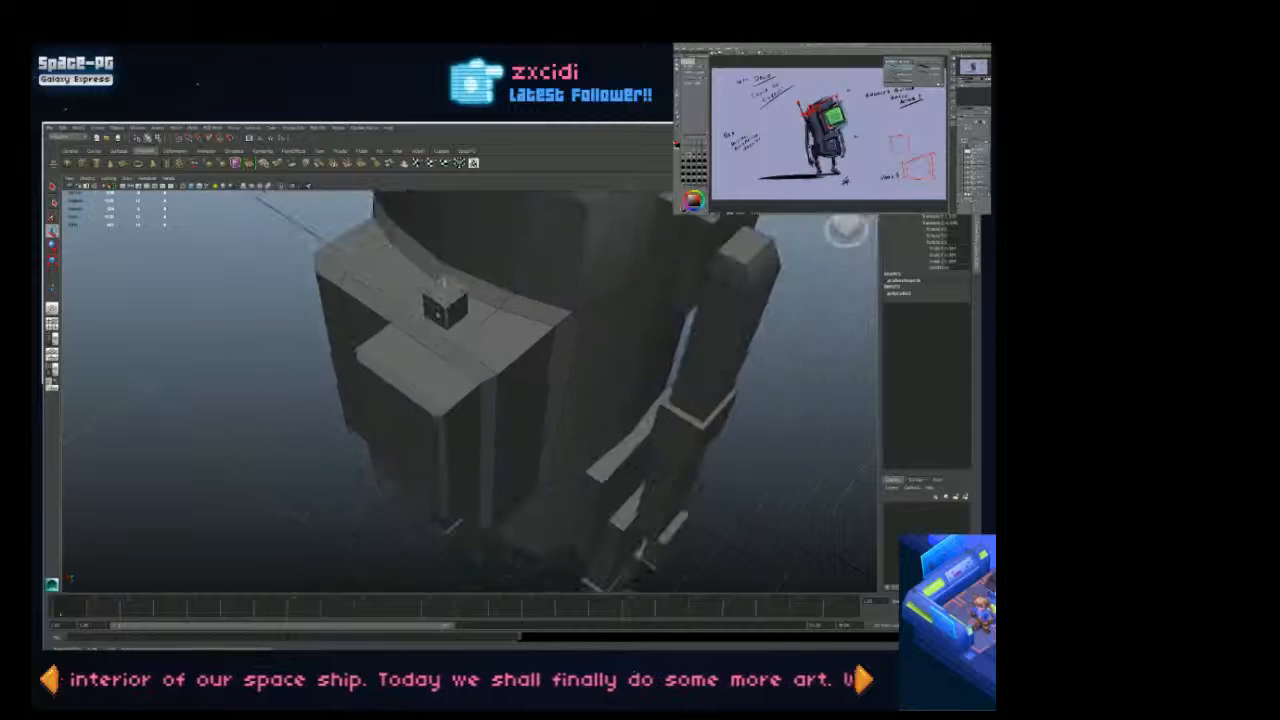
alt+drag(396, 290, 553, 196)
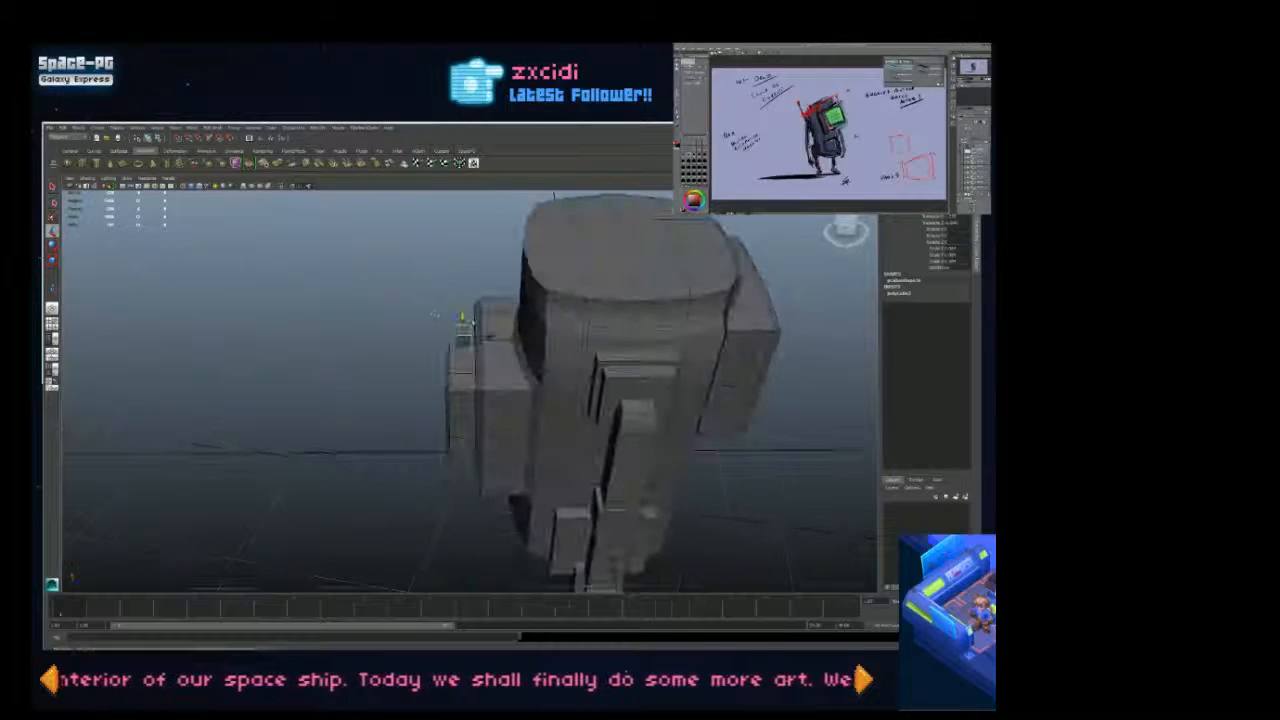
drag(462, 318, 700, 315)
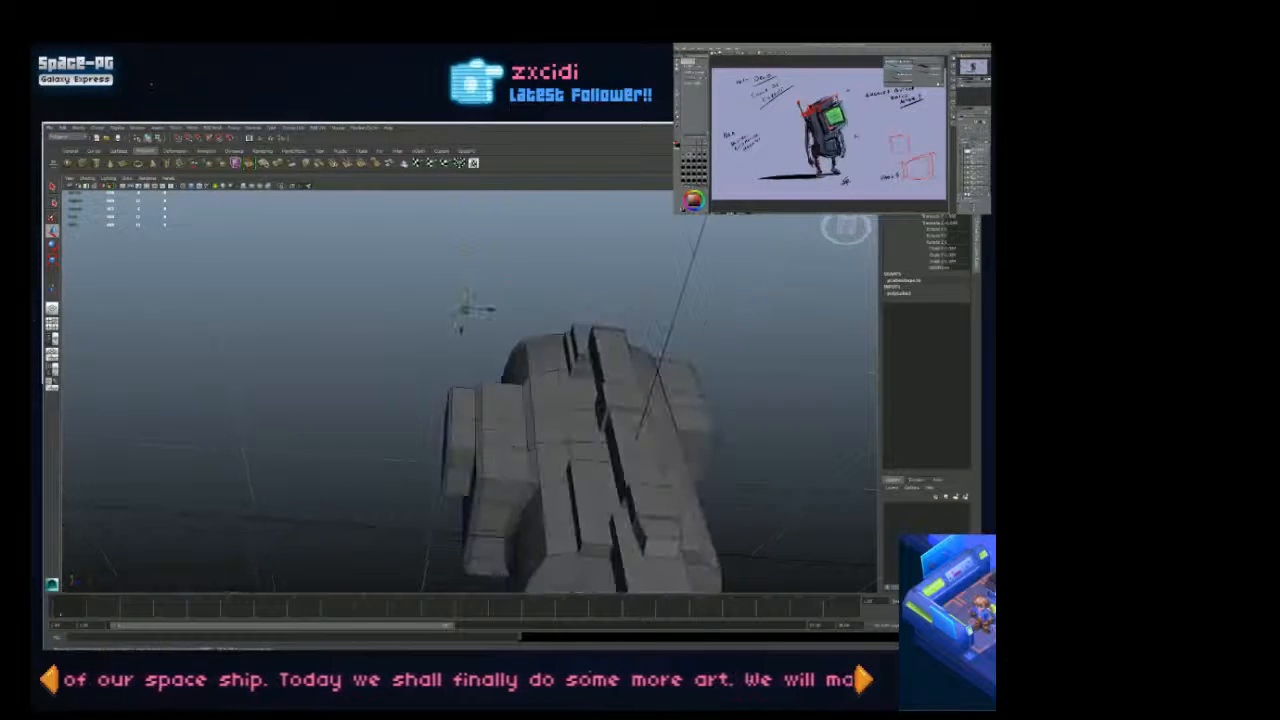
Step: Extrude the small cube's bottom face, specifying the number of divisions in the Extrude Face options
right_drag(465, 307, 465, 332)
click(465, 310)
key(f)
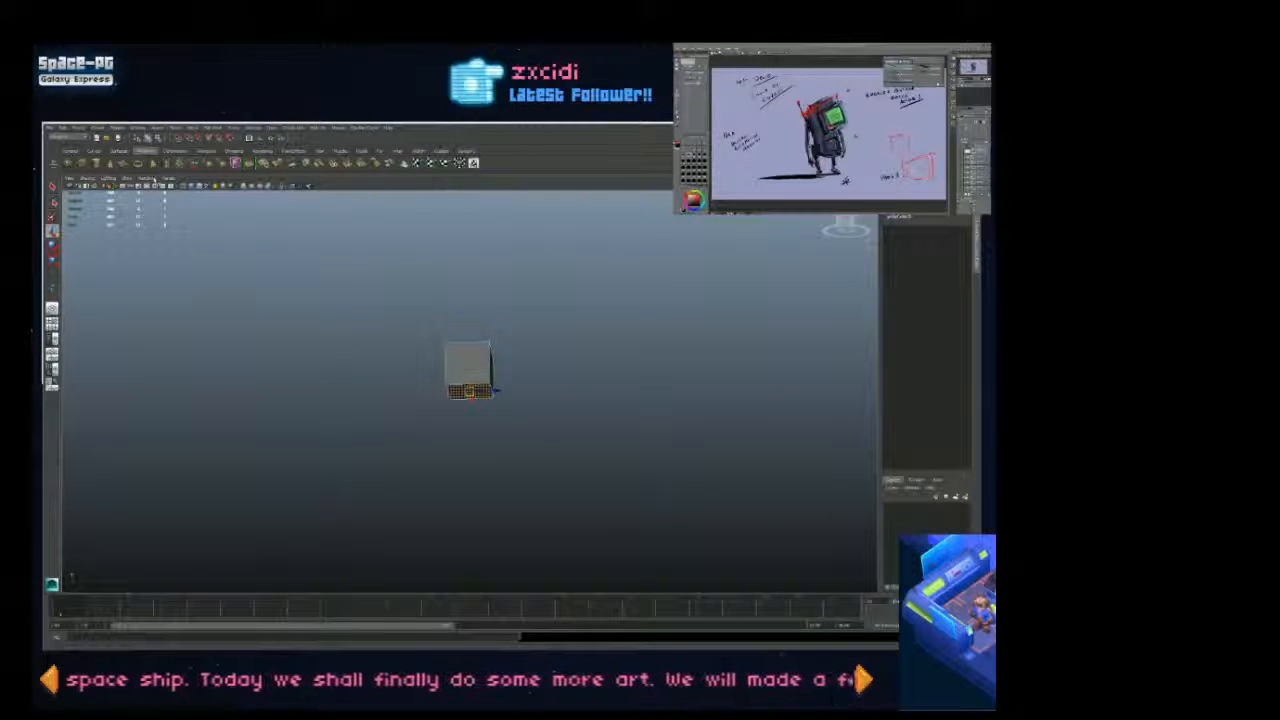
click(465, 151)
key(e)
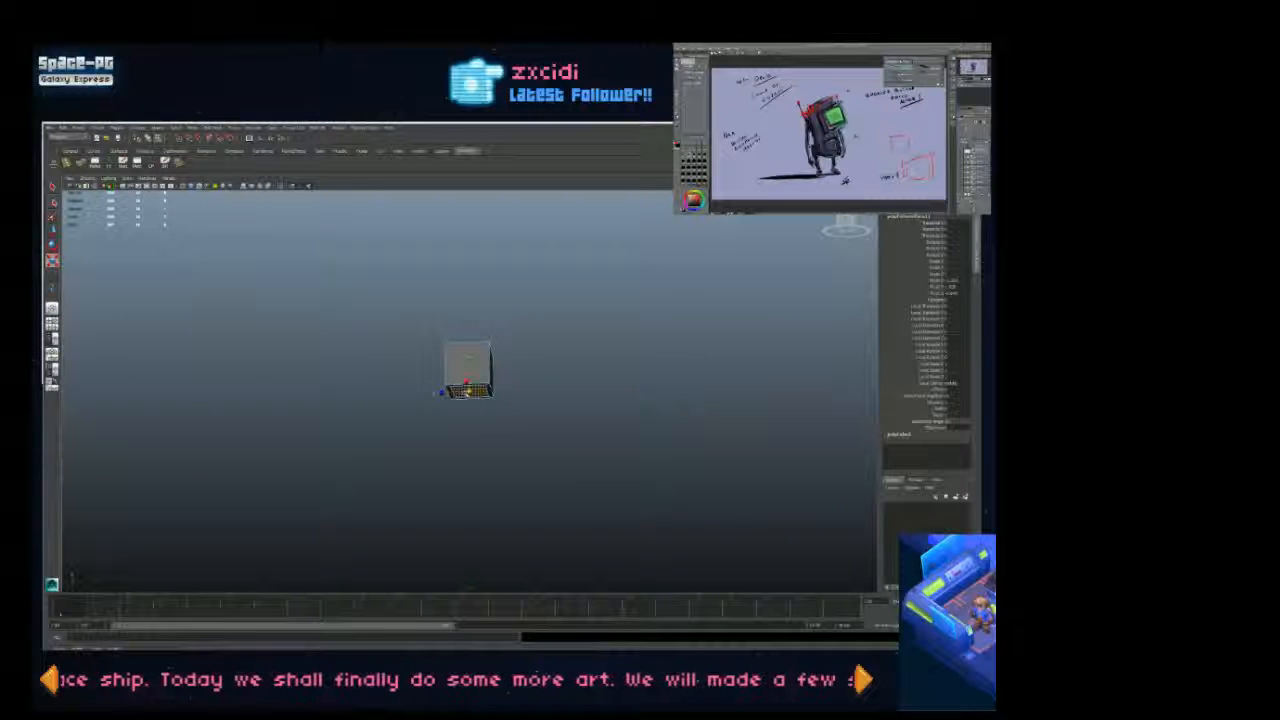
mouse_move(481, 406)
alt+mouse_down()
mouse_move(454, 422)
mouse_move(468, 417)
alt+mouse_up()
click(213, 128)
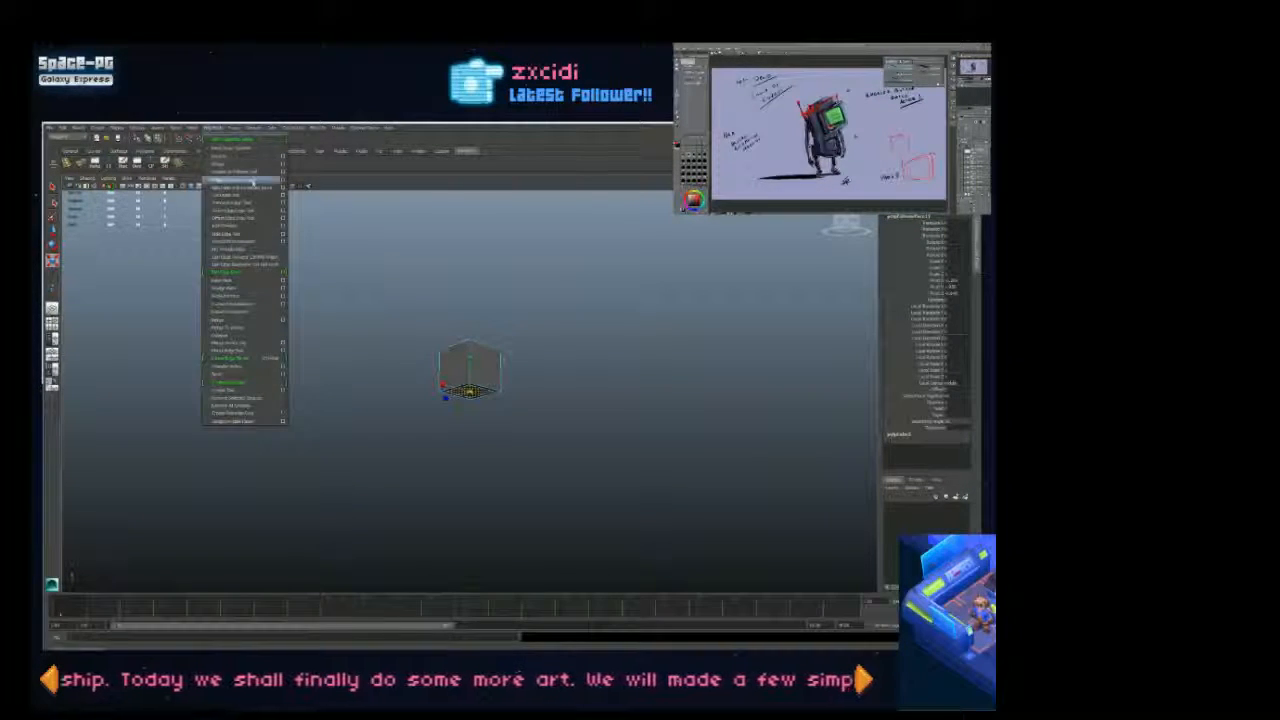
click(283, 157)
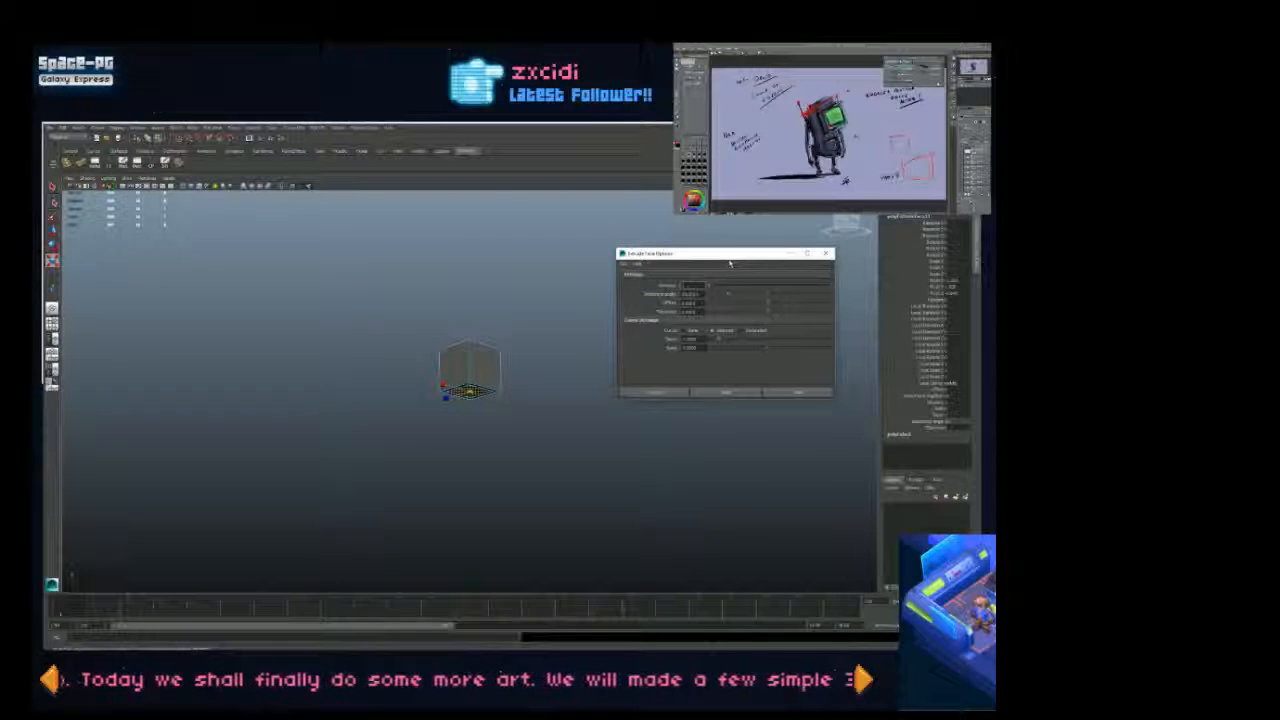
drag(728, 254, 717, 262)
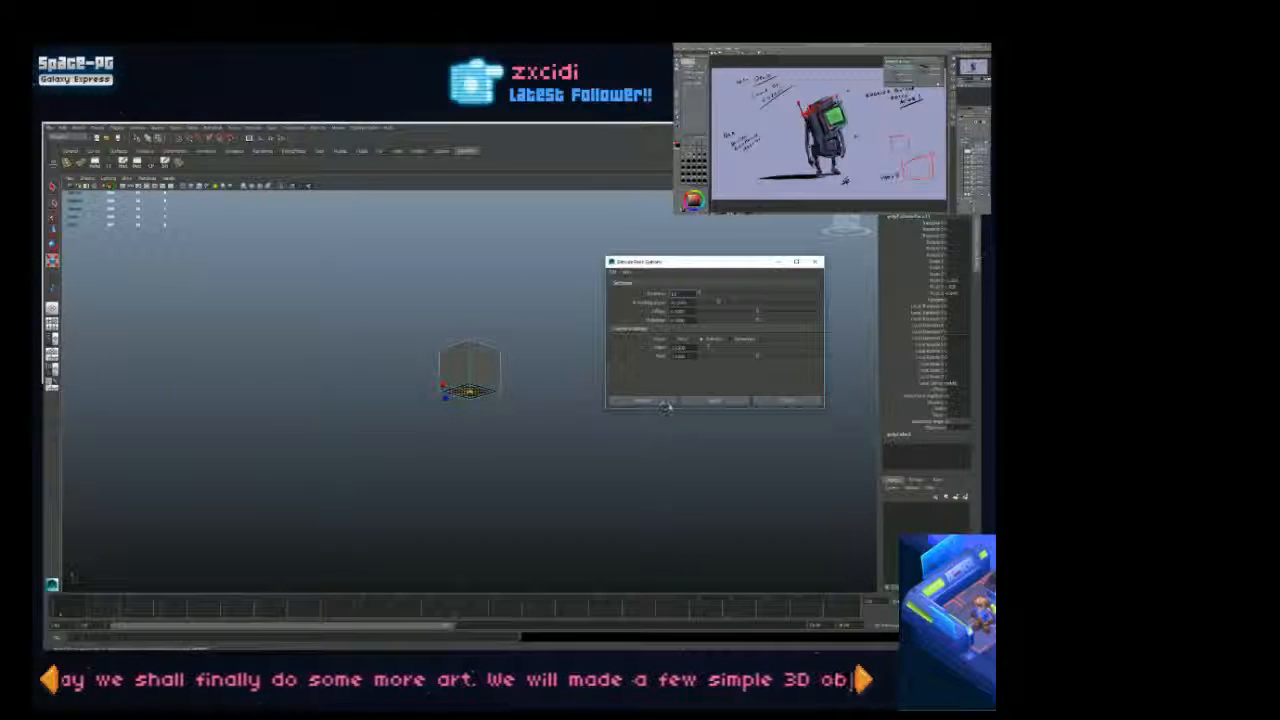
click(702, 402)
Step: Pull the extruded bottom face down to the backpack to form a long, thin, segmented antenna
drag(470, 405, 610, 478)
scroll(472, 520, down, 5)
drag(469, 463, 469, 550)
alt+drag(575, 552, 640, 582)
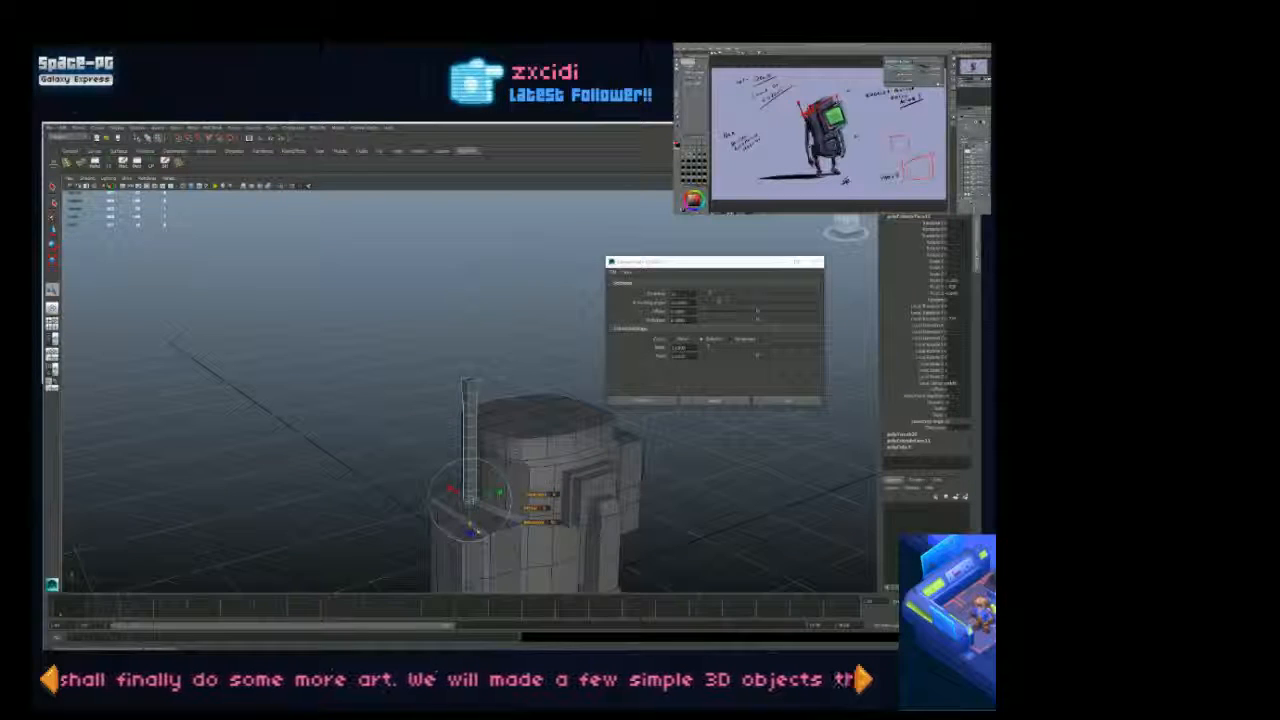
drag(473, 532, 473, 564)
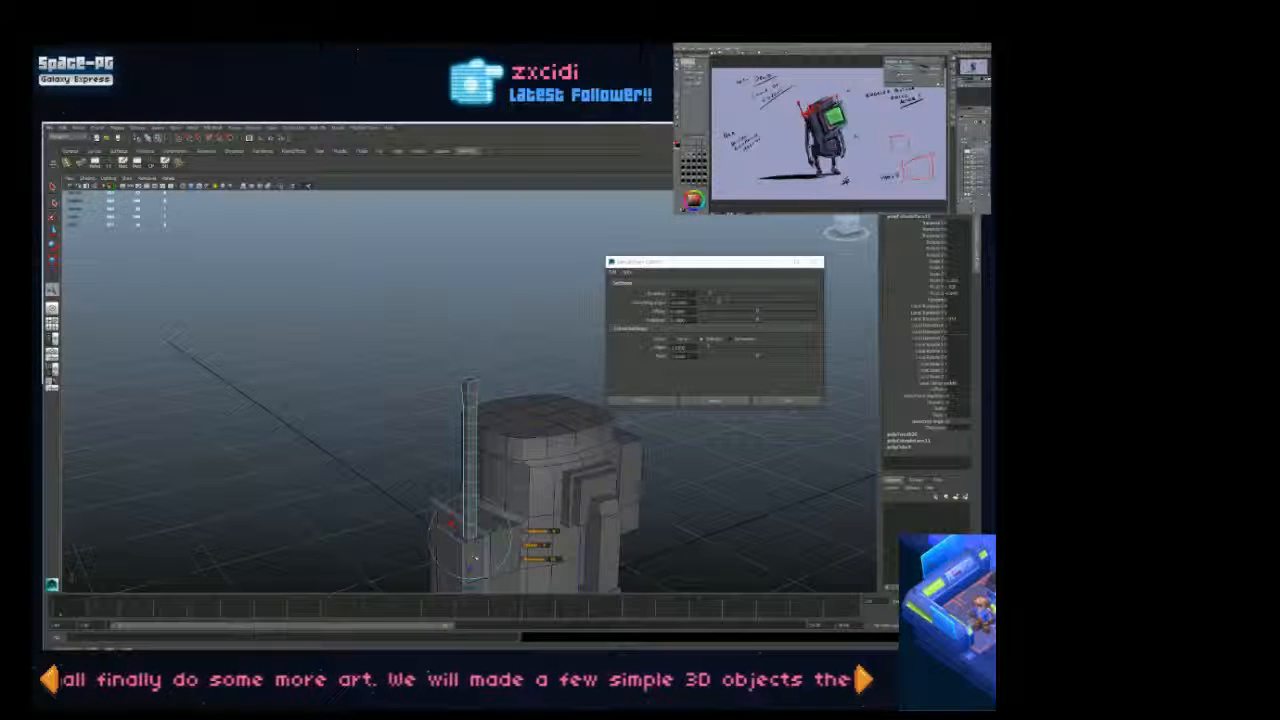
Step: Return to whole-object selection on the antenna, close the extrude options and delete the antenna's construction history
right_drag(468, 494, 492, 482)
alt+drag(492, 484, 562, 450)
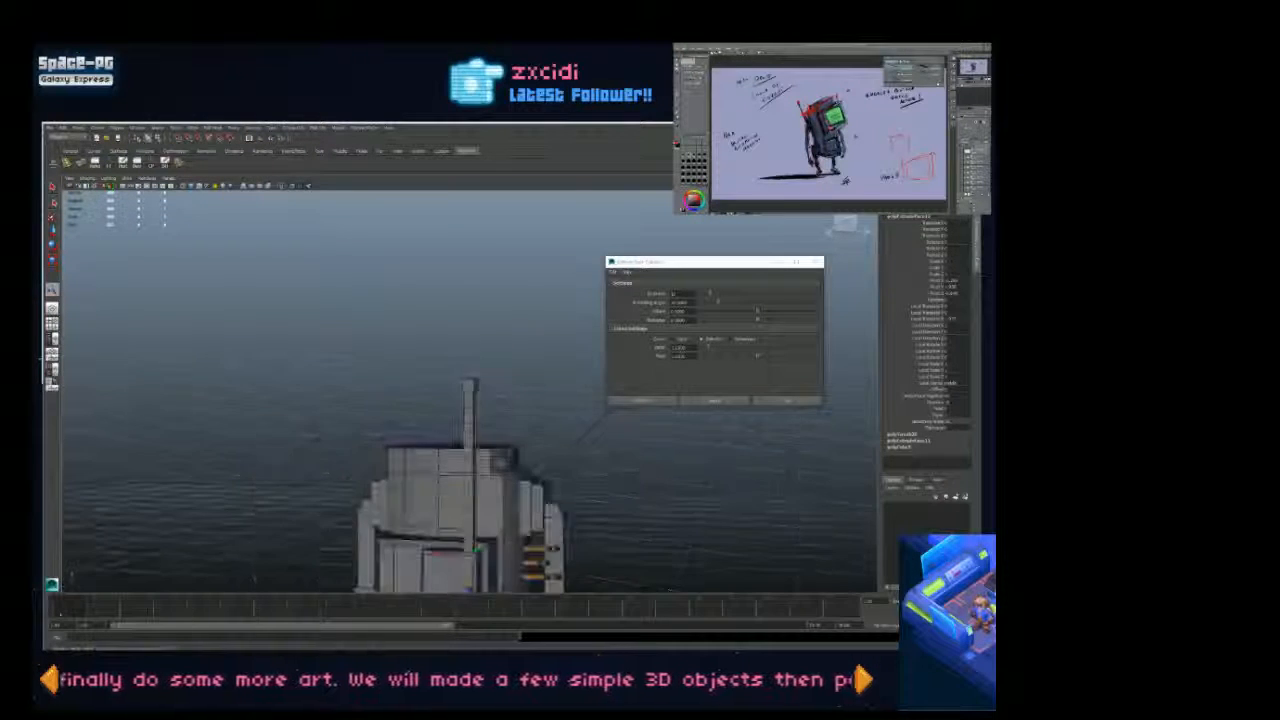
click(480, 456)
alt+drag(486, 458, 572, 458)
click(787, 401)
key(alt+shift+d)
alt+drag(470, 455, 560, 476)
key(w)
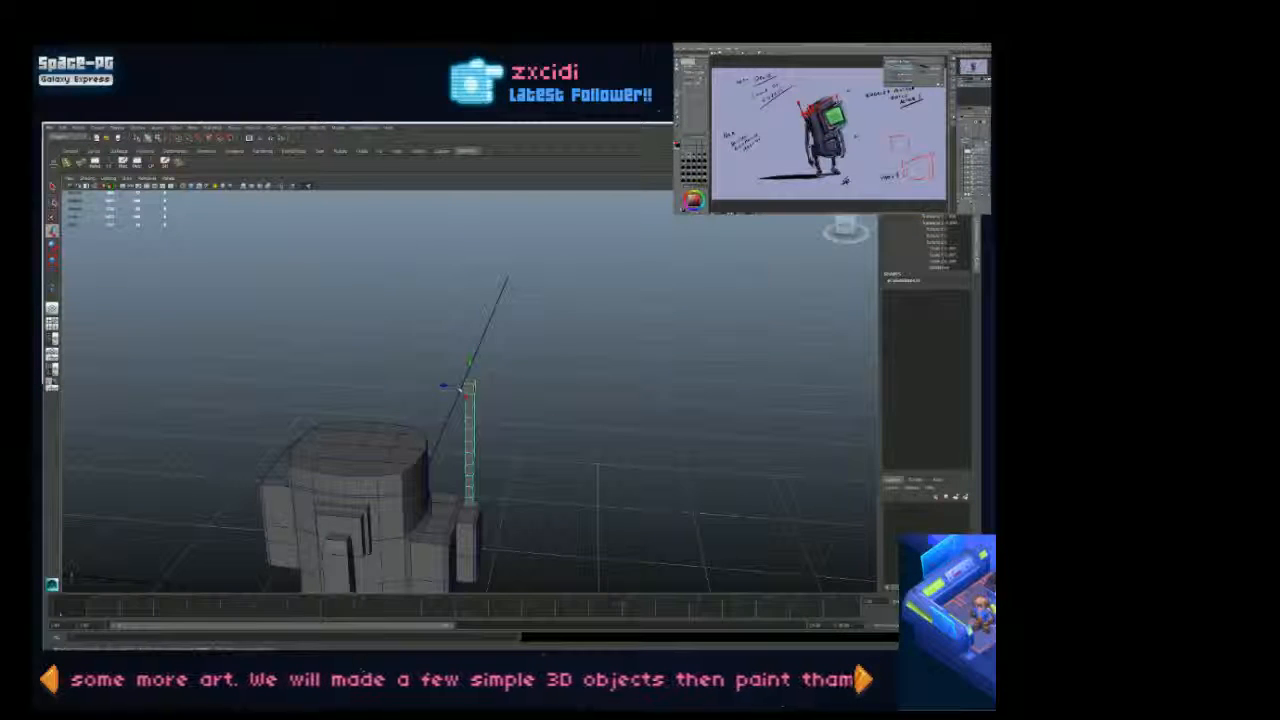
Step: Duplicate the antenna and place the copy at the front of the robot's head, raised above the original
key(ctrl+d)
drag(447, 386, 338, 366)
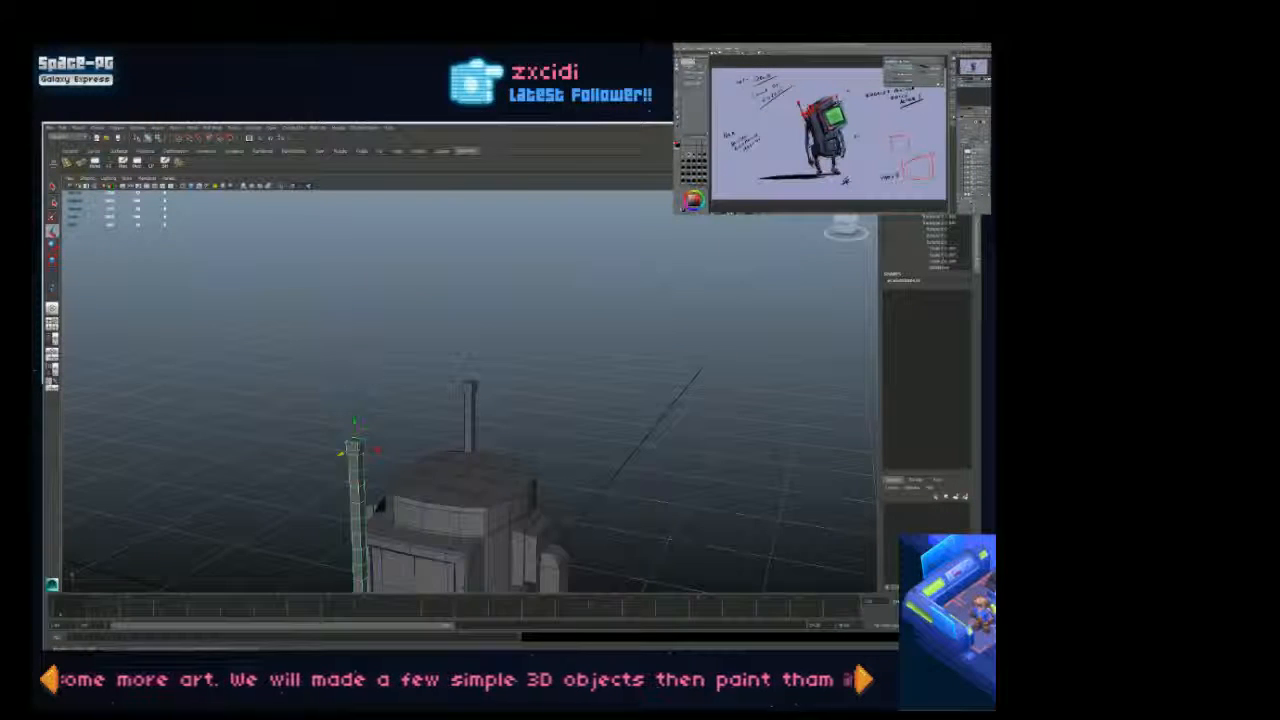
drag(336, 454, 510, 495)
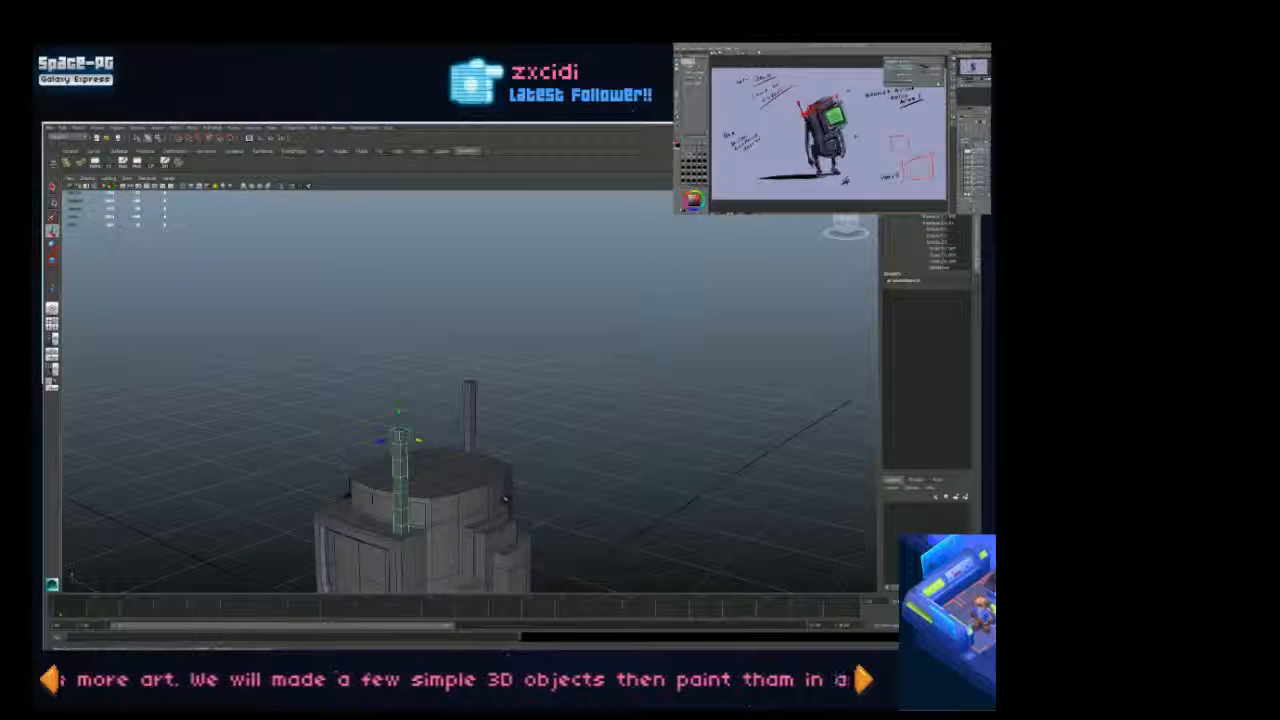
drag(408, 420, 397, 341)
alt+right_drag(495, 435, 462, 432)
alt+drag(462, 432, 505, 410)
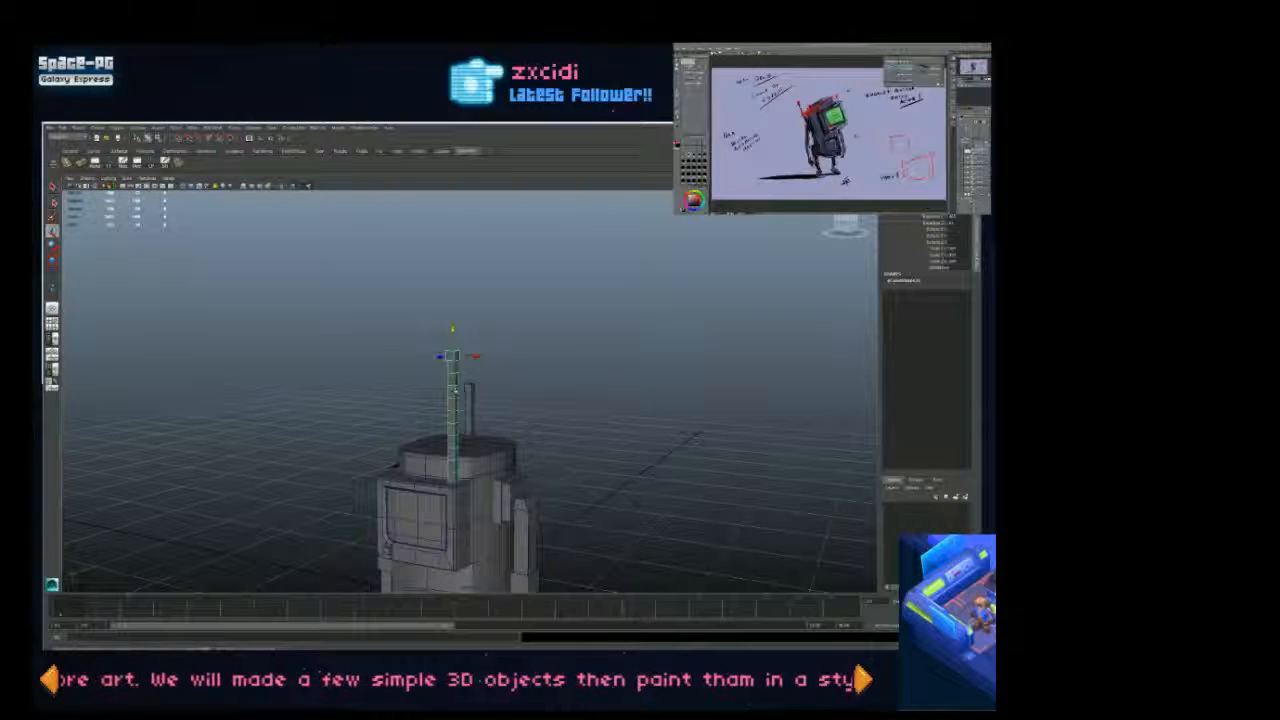
Step: Try a lower height for the copied antenna and return it to its raised position
drag(453, 333, 454, 352)
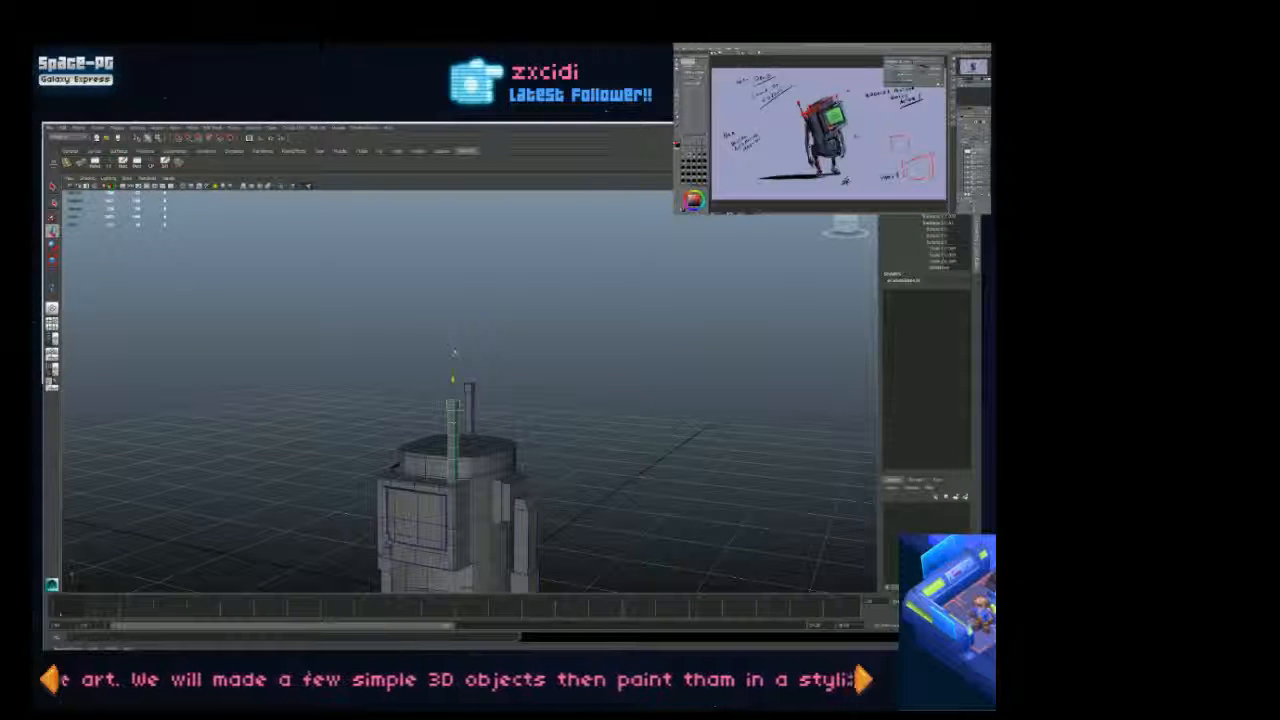
drag(456, 403, 460, 356)
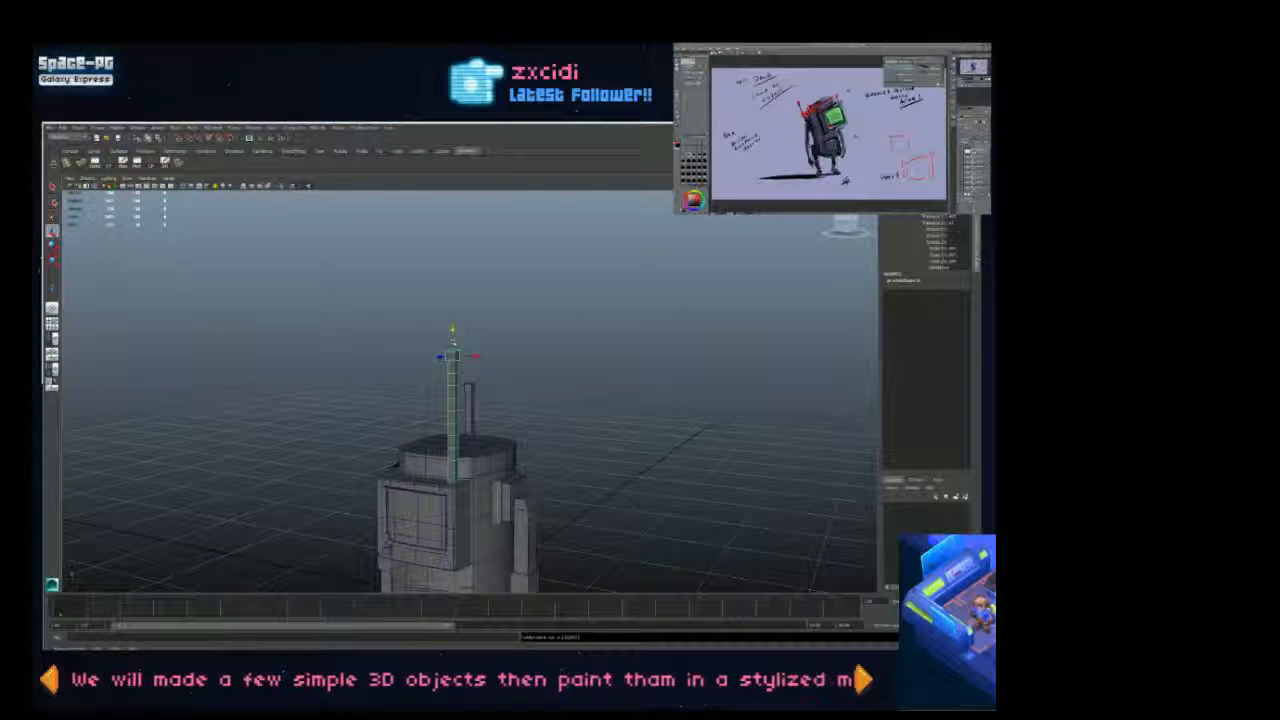
click(451, 340)
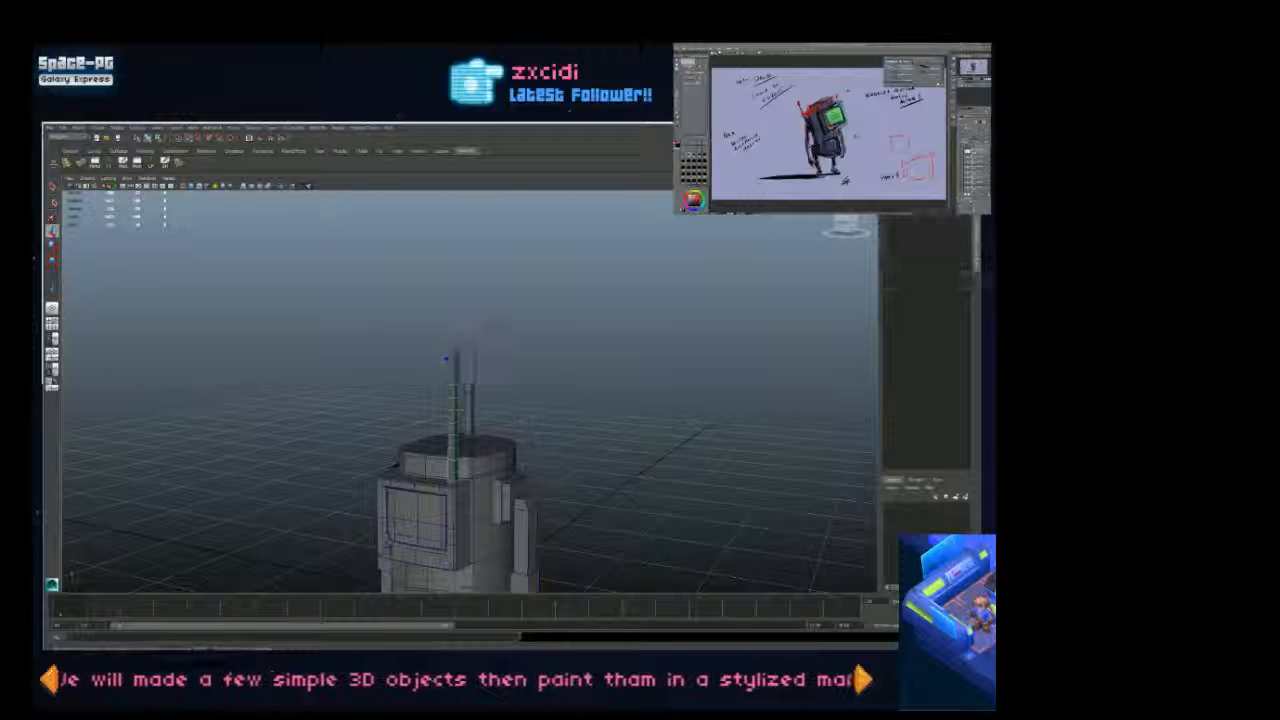
click(451, 342)
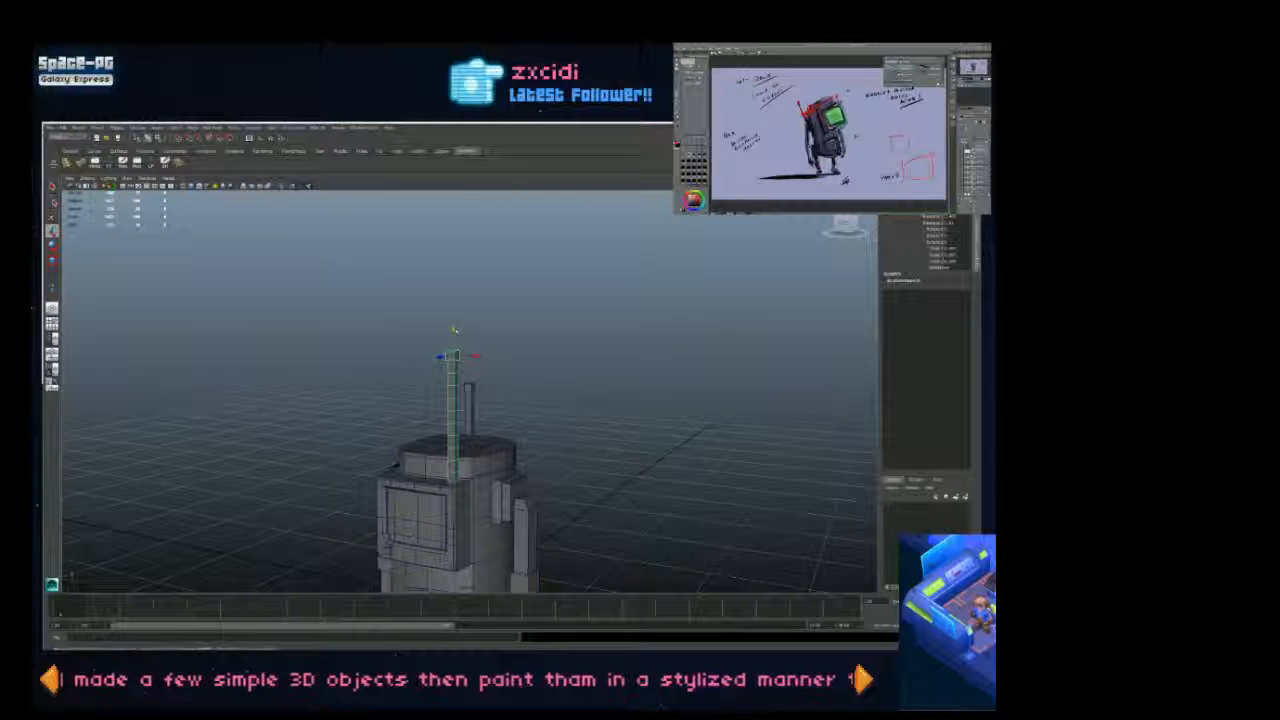
Step: Save the scene as a new version, changing the number in the existing file name to end in 2
alt+right_drag(523, 411, 478, 425)
alt+drag(478, 425, 670, 490)
alt+right_drag(670, 490, 629, 540)
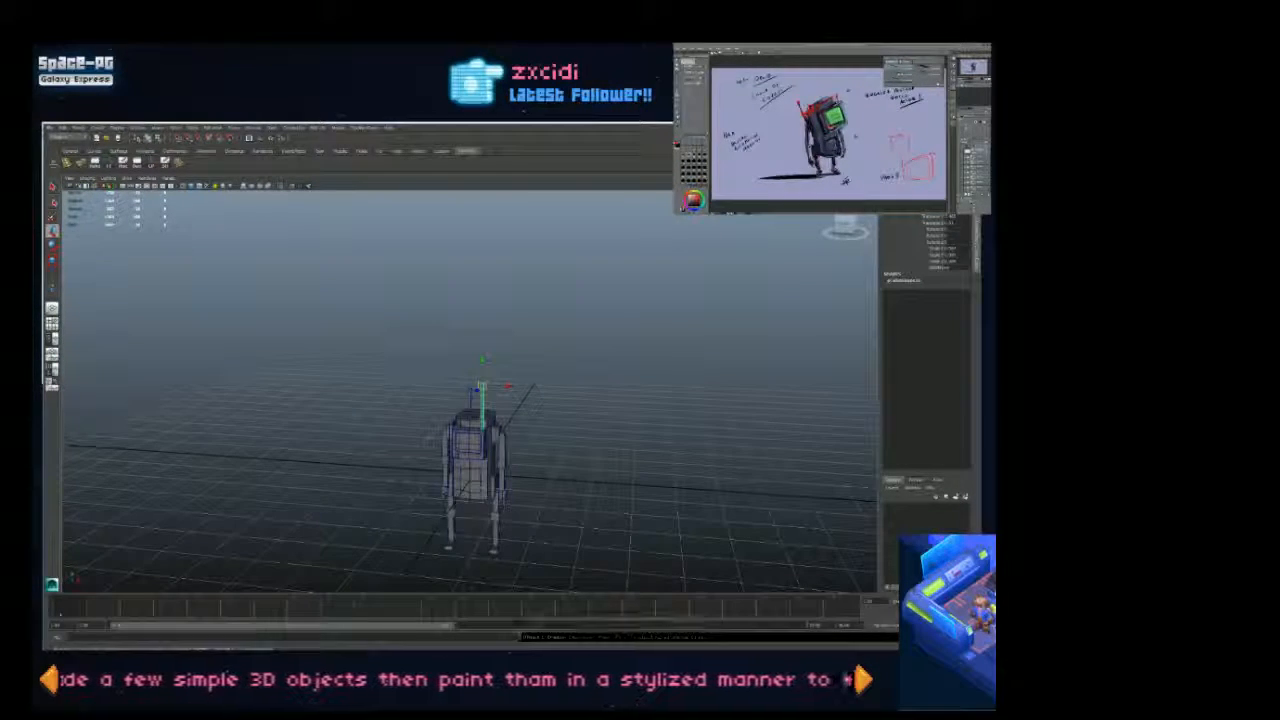
click(50, 128)
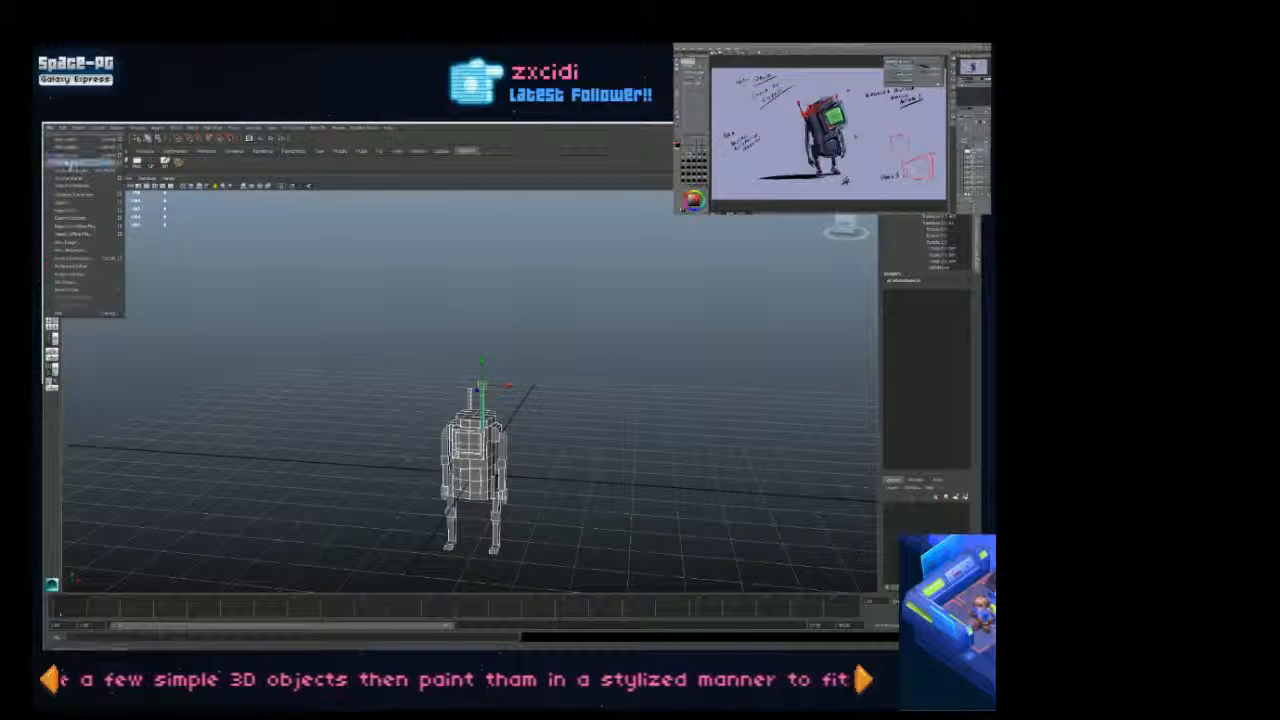
click(82, 163)
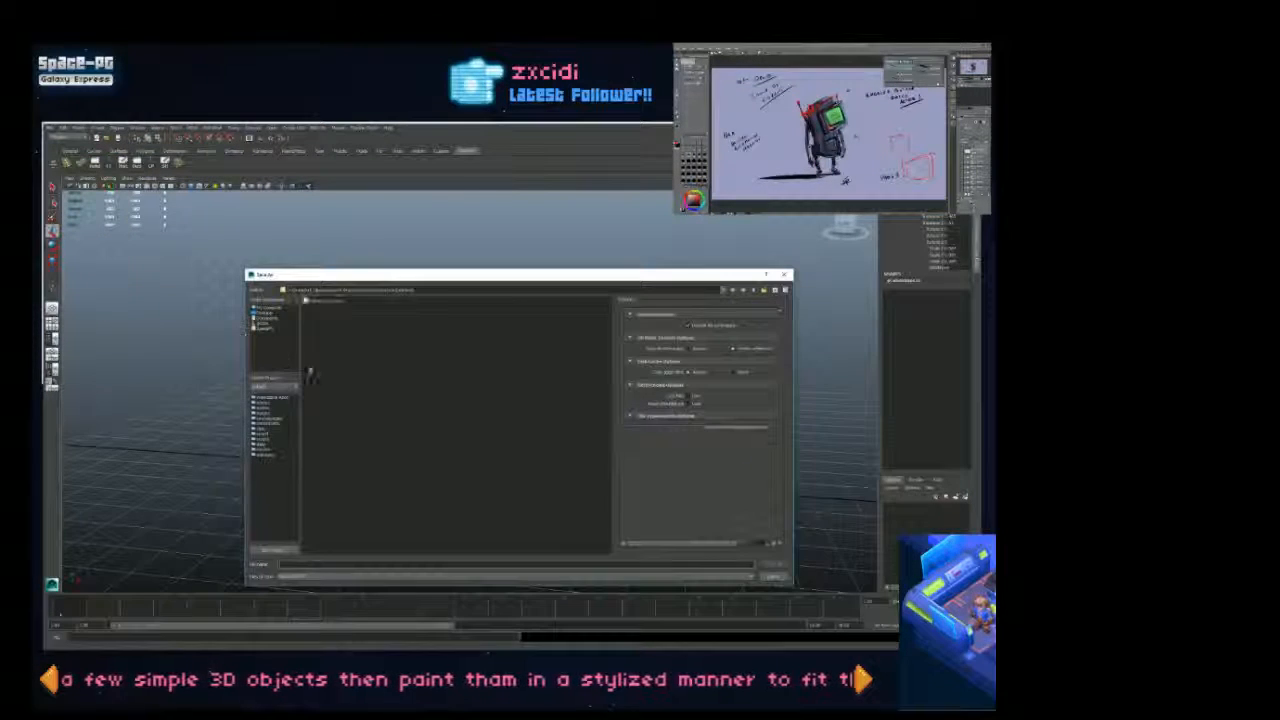
click(323, 301)
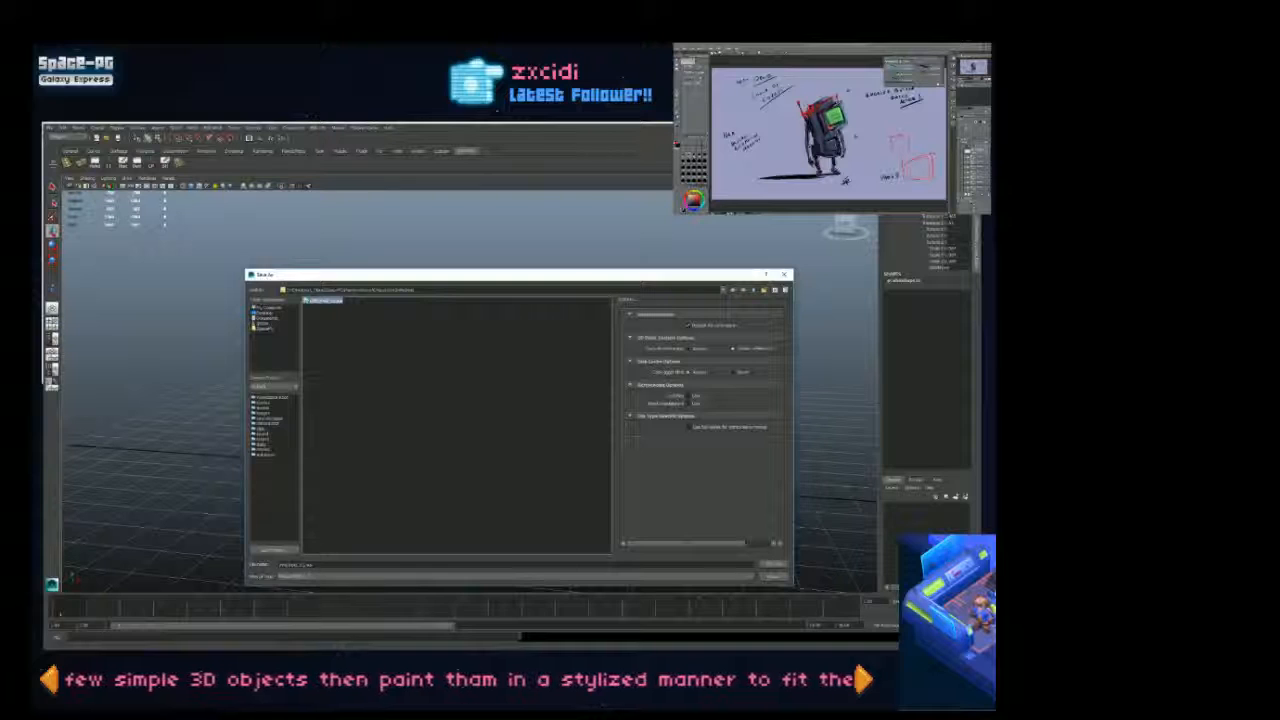
click(304, 565)
key(BackSpace)
text(2)
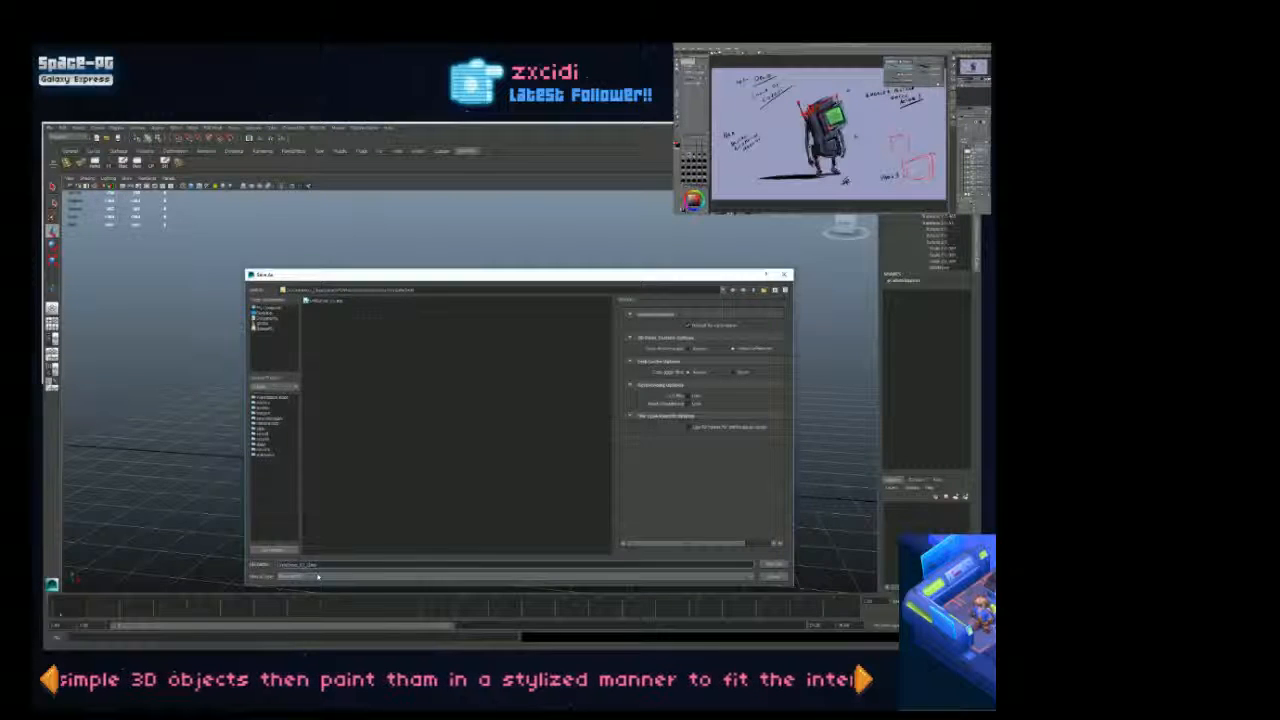
key(Return)
Step: Examine the robot and its two antennas from the side and the front
alt+drag(552, 442, 490, 520)
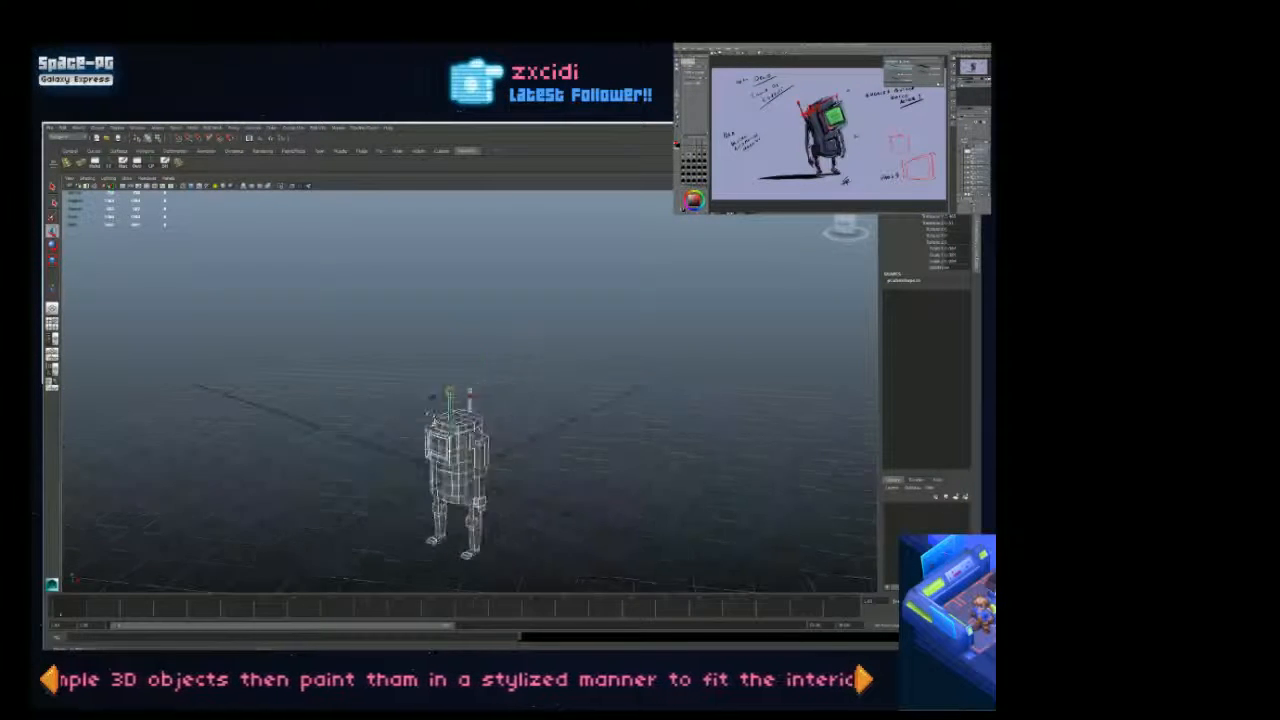
alt+right_drag(490, 520, 546, 546)
alt+drag(546, 546, 700, 491)
alt+right_drag(700, 491, 768, 502)
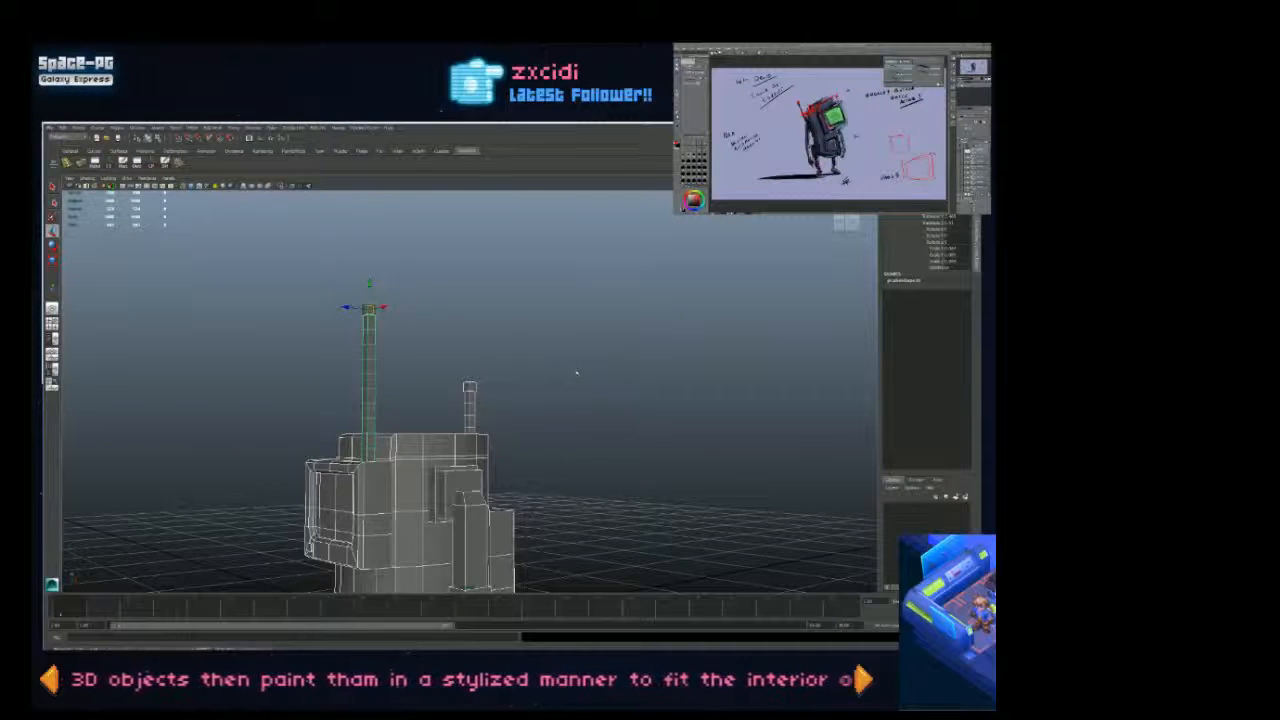
alt+drag(576, 373, 563, 367)
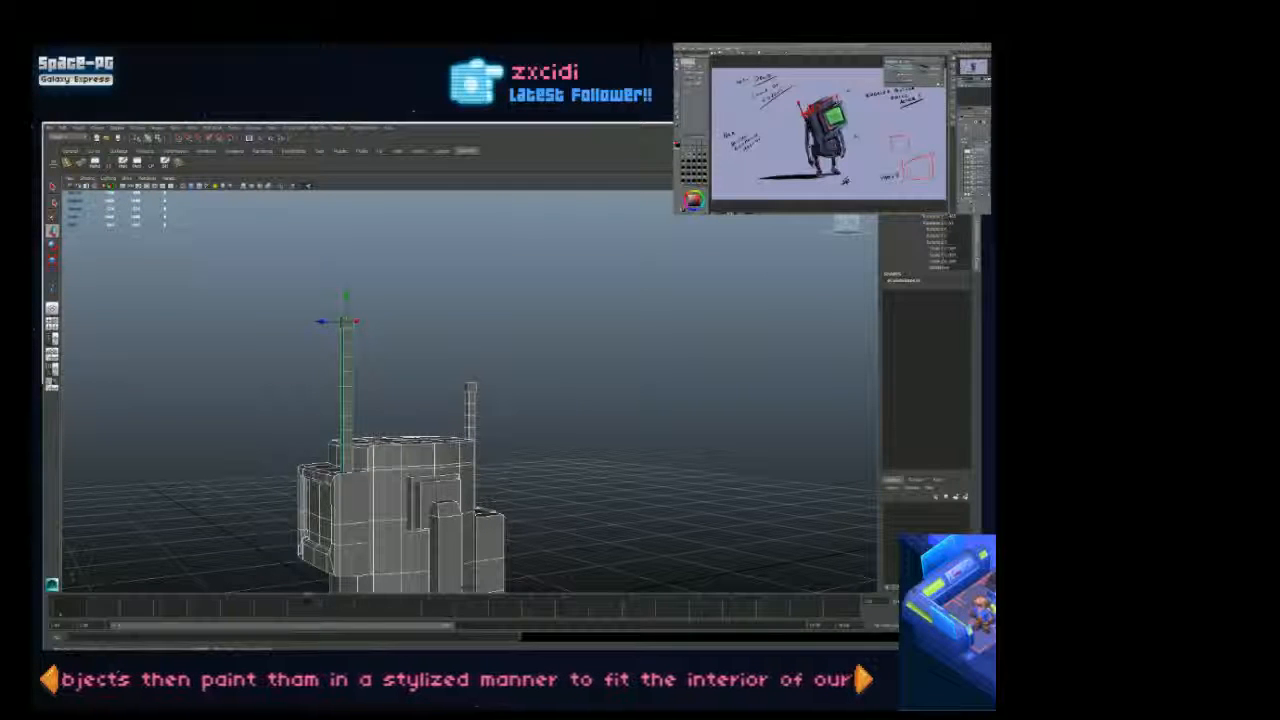
alt+drag(450, 420, 548, 323)
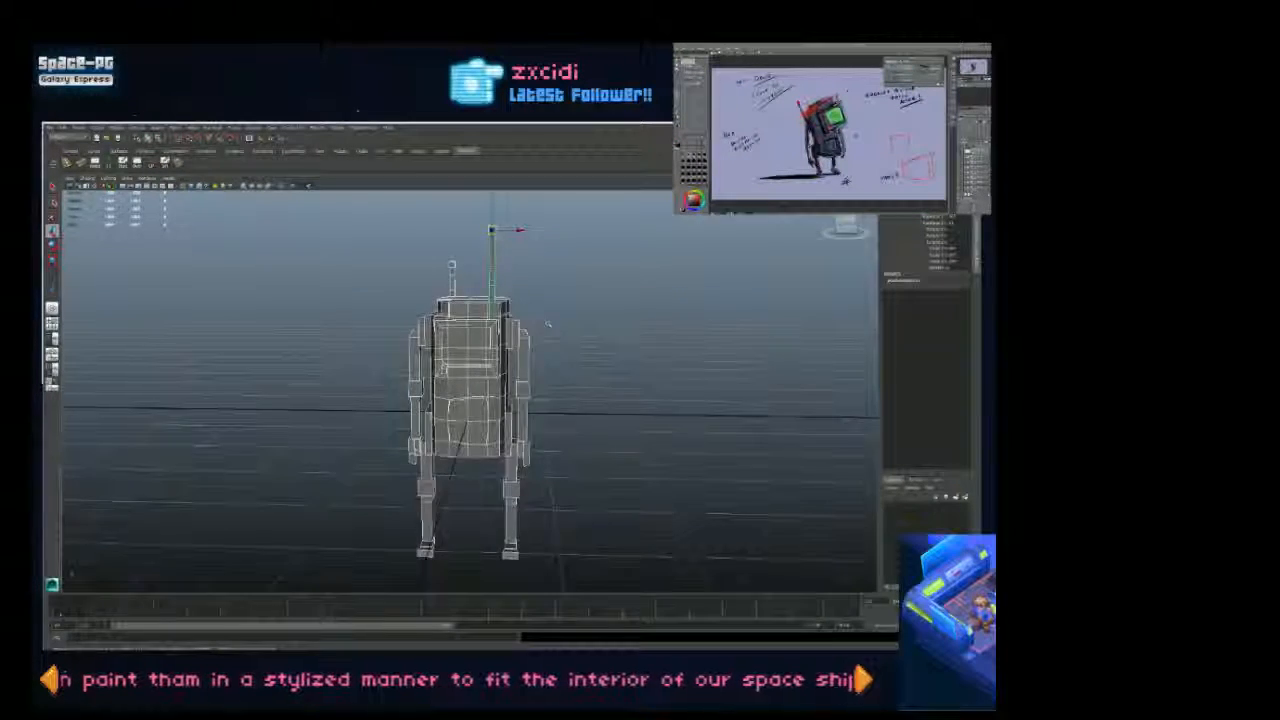
Step: Switch to the front orthographic view and inspect the whole robot's proportions
key(space)
key(space)
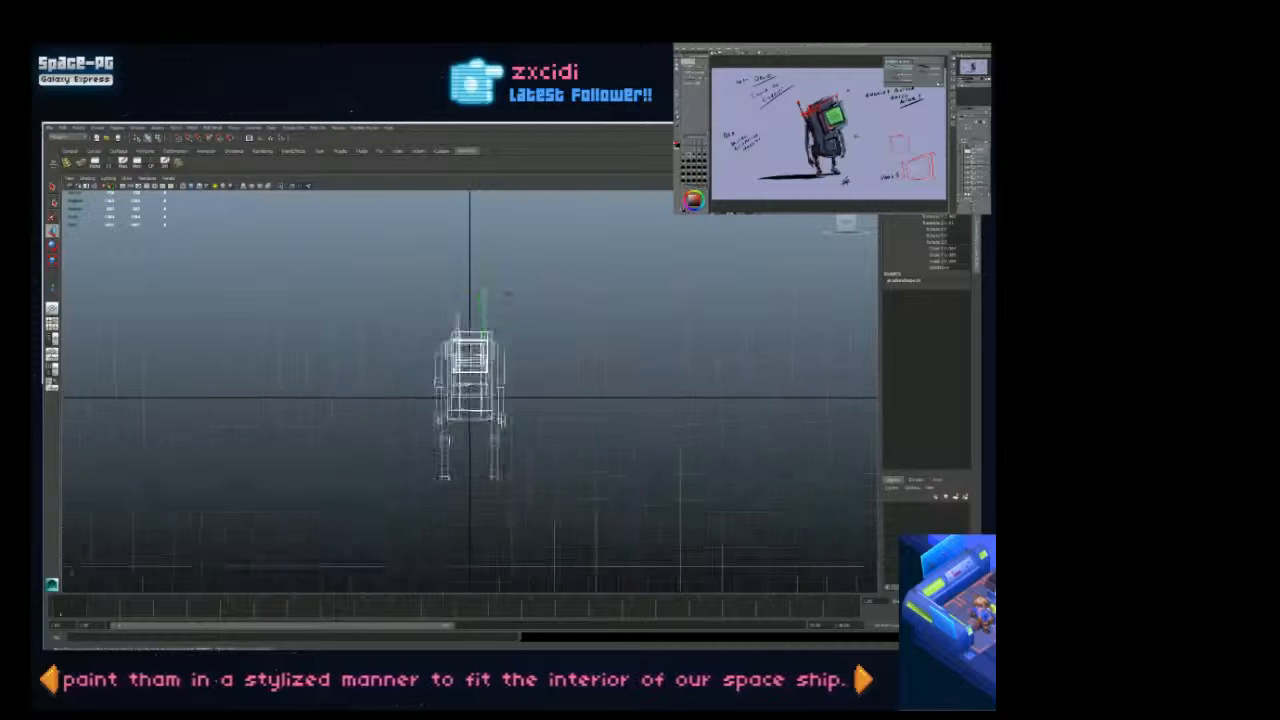
scroll(470, 391, up, 5)
scroll(470, 391, down, 4)
scroll(470, 391, up, 2)
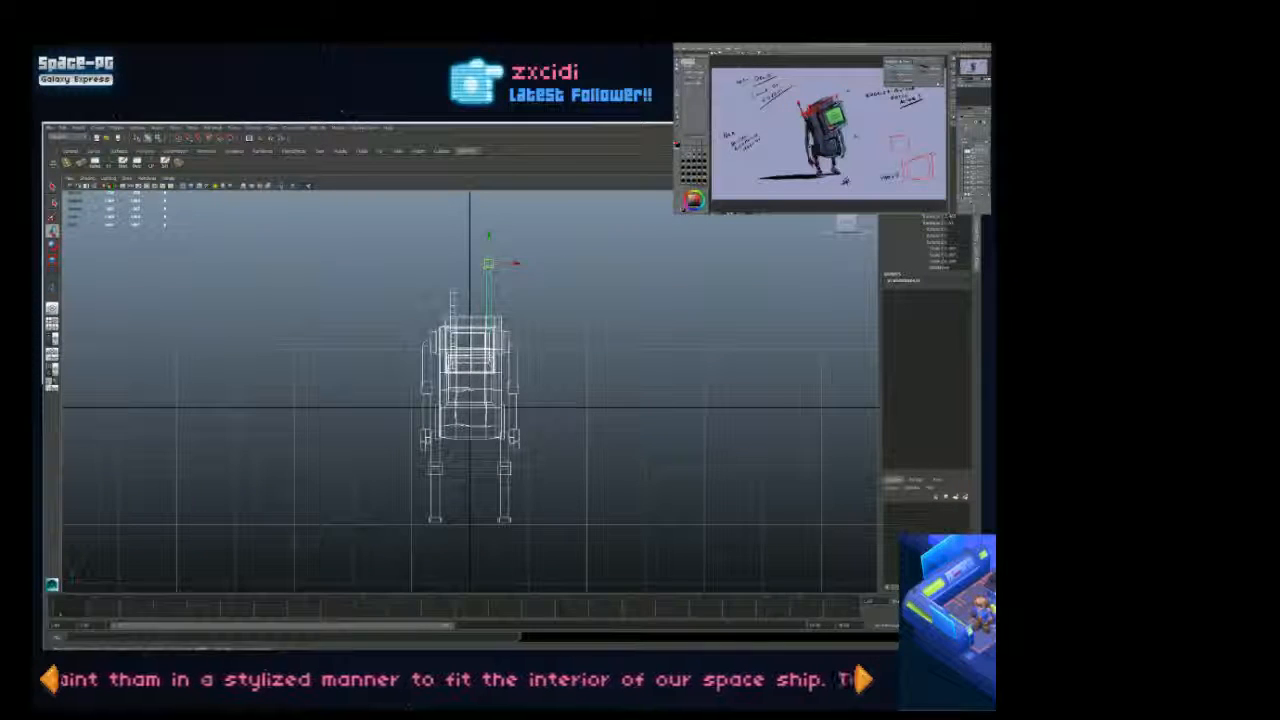
scroll(470, 385, up, 3)
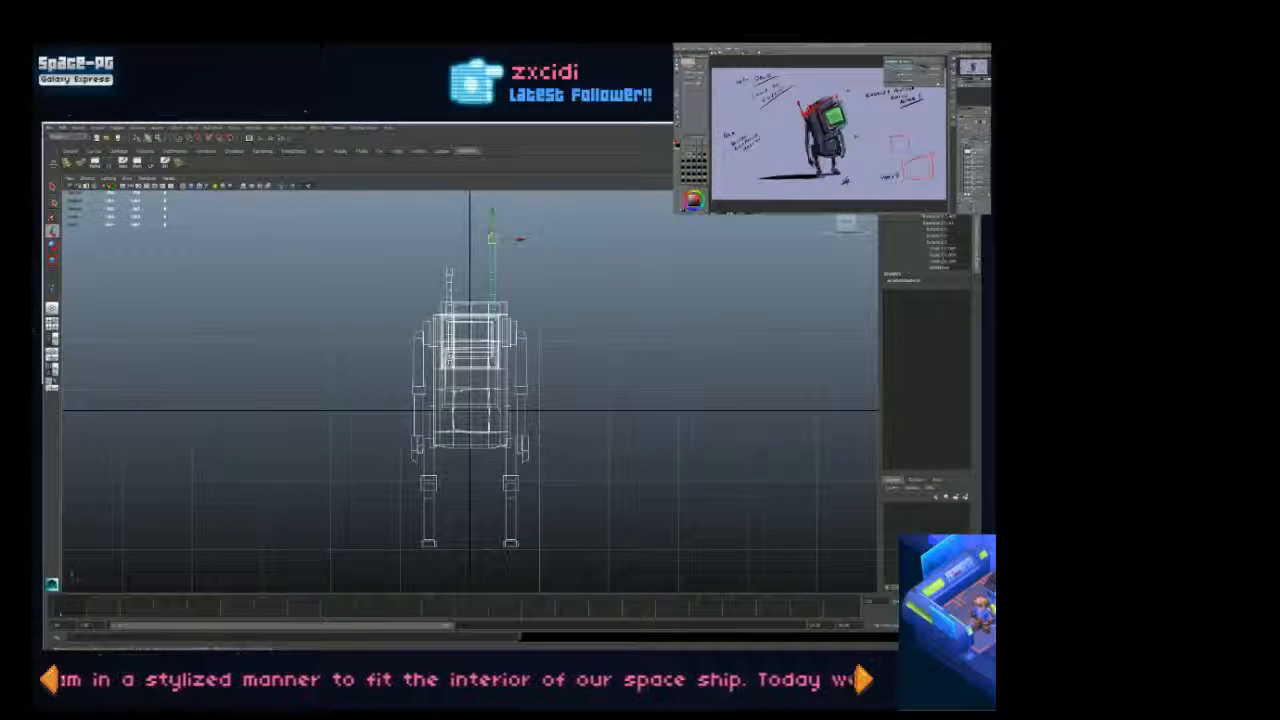
Step: Select all vertices of the taller antenna and turn off Soft Selection in the Move tool settings
right_click(492, 267)
click(450, 275)
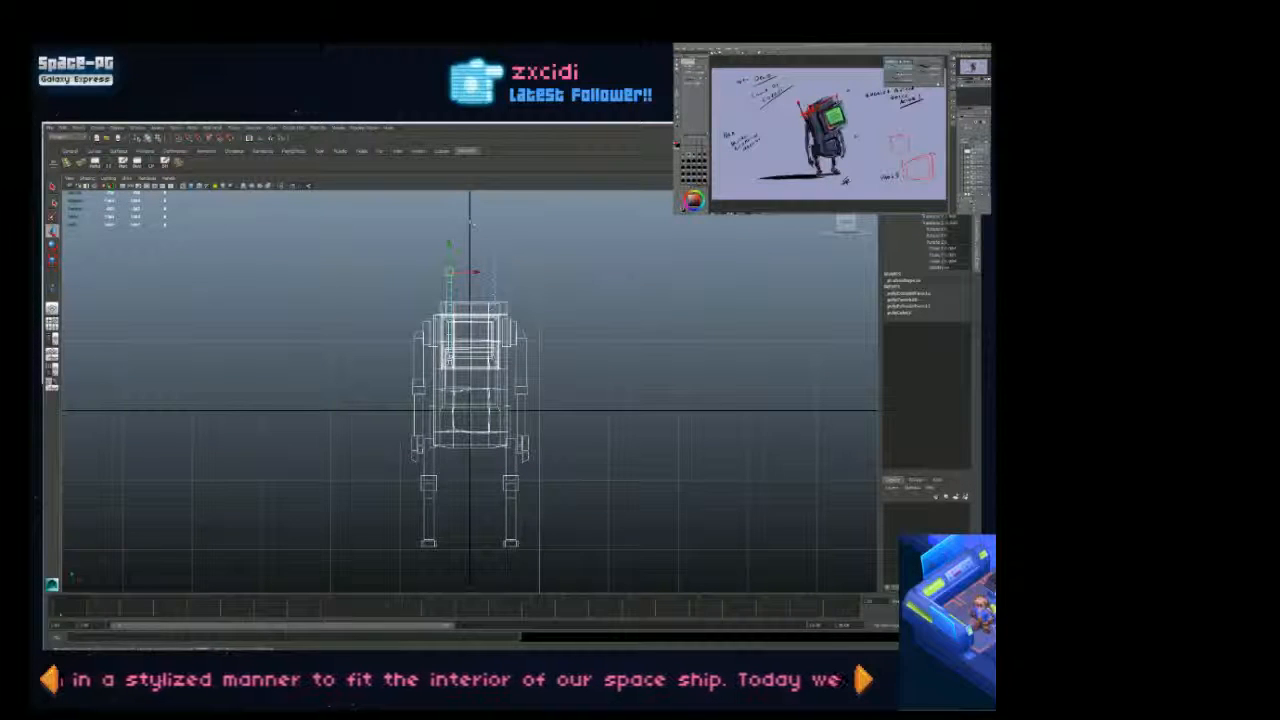
drag(471, 222, 501, 326)
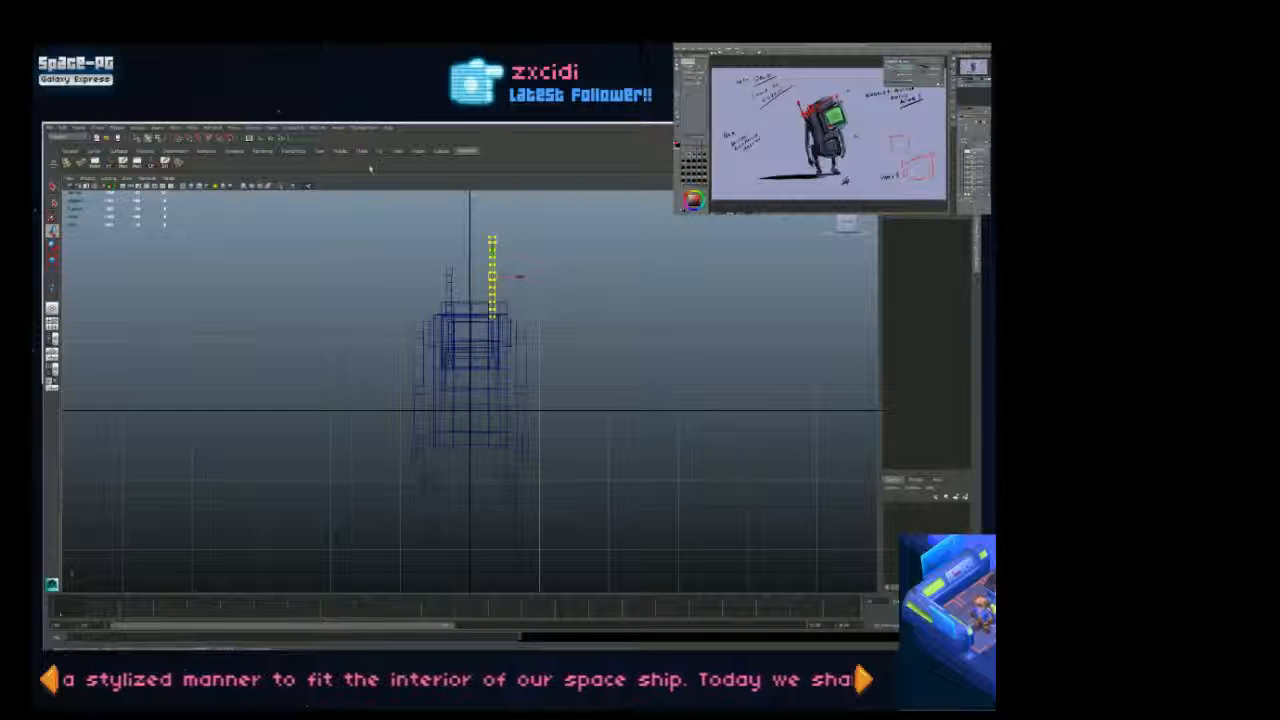
double_click(52, 231)
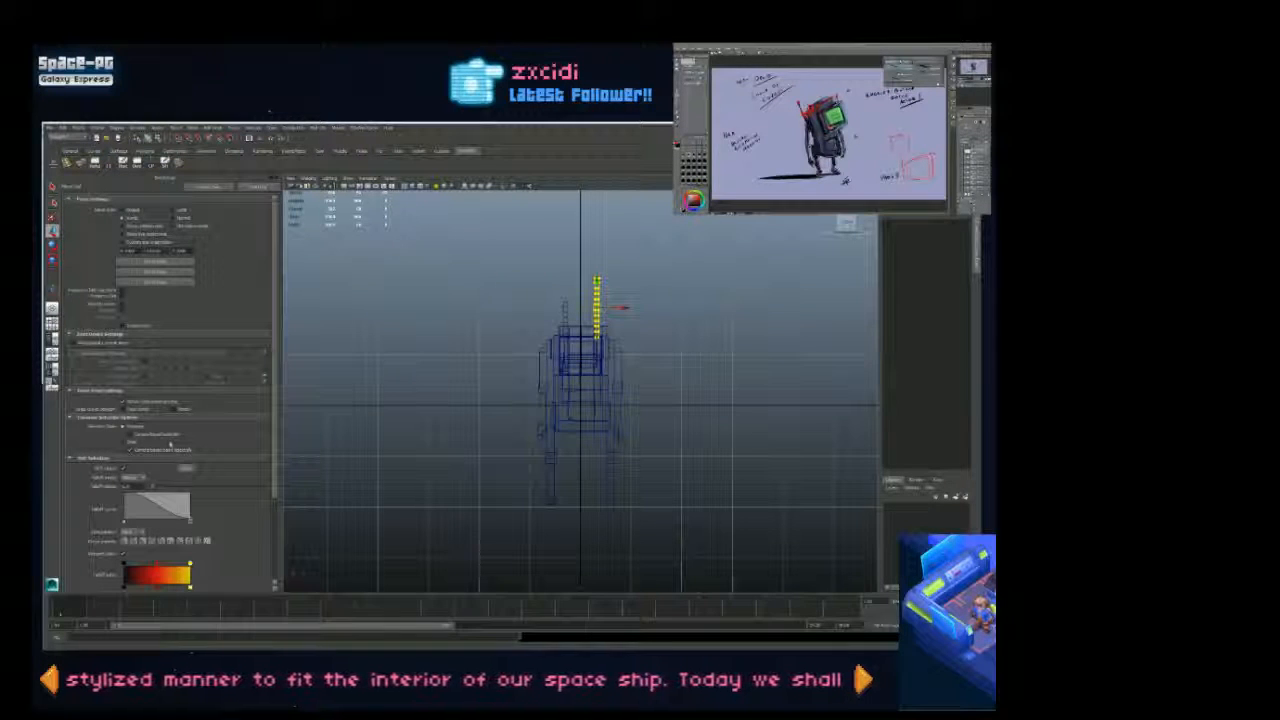
click(124, 467)
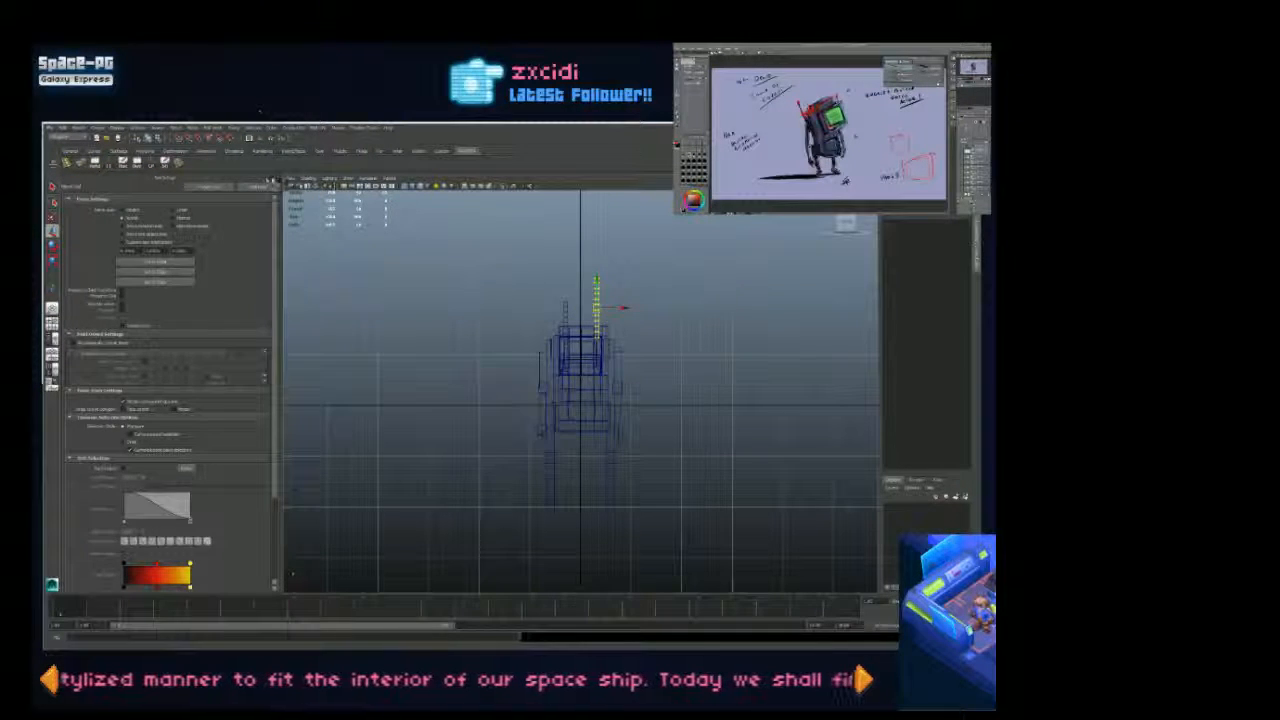
click(277, 180)
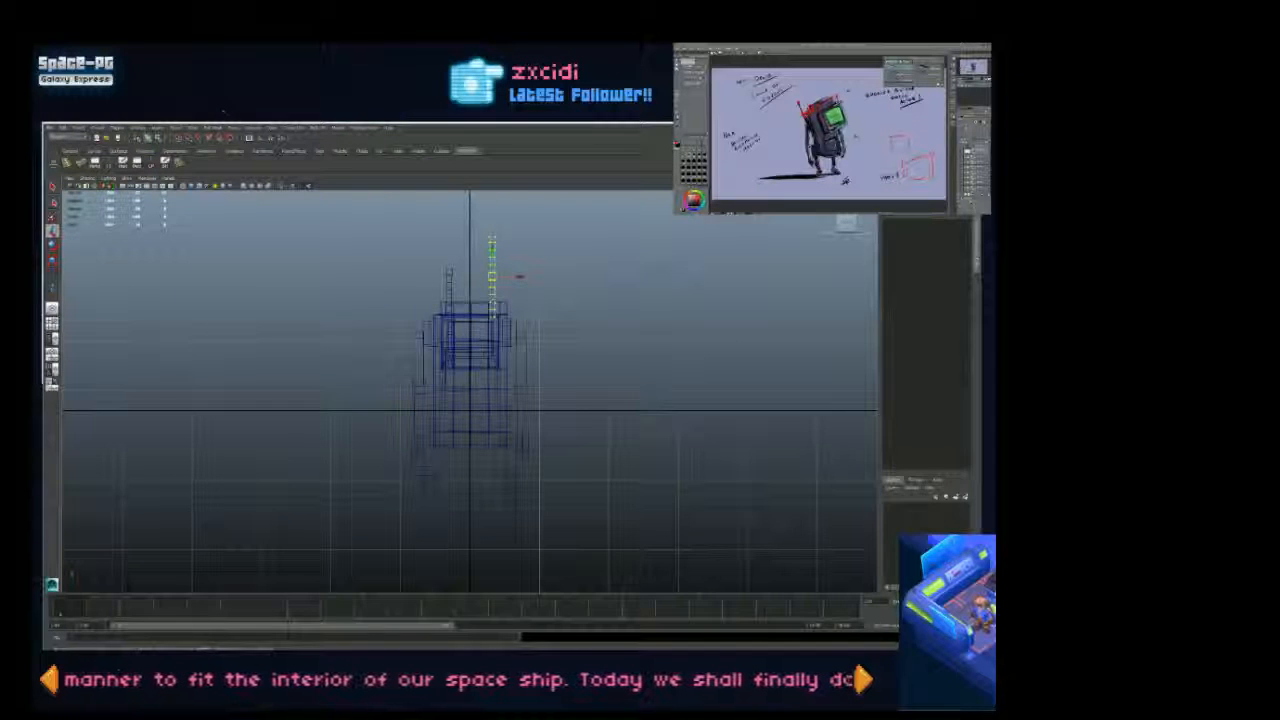
Step: Raise the antenna's vertices so its pivot sits at its base, and lower the whole antenna back onto the robot
drag(491, 248, 490, 179)
right_drag(496, 230, 514, 217)
click(506, 224)
scroll(495, 237, down, 3)
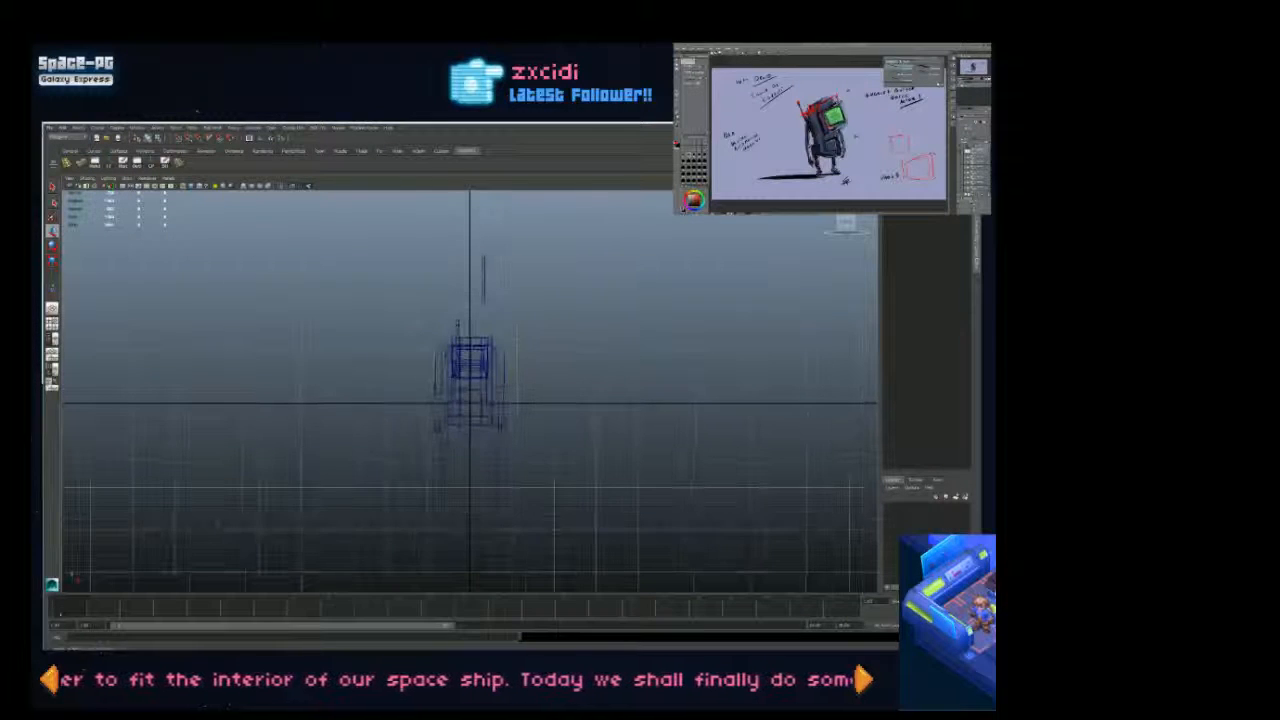
click(486, 272)
scroll(499, 267, up, 2)
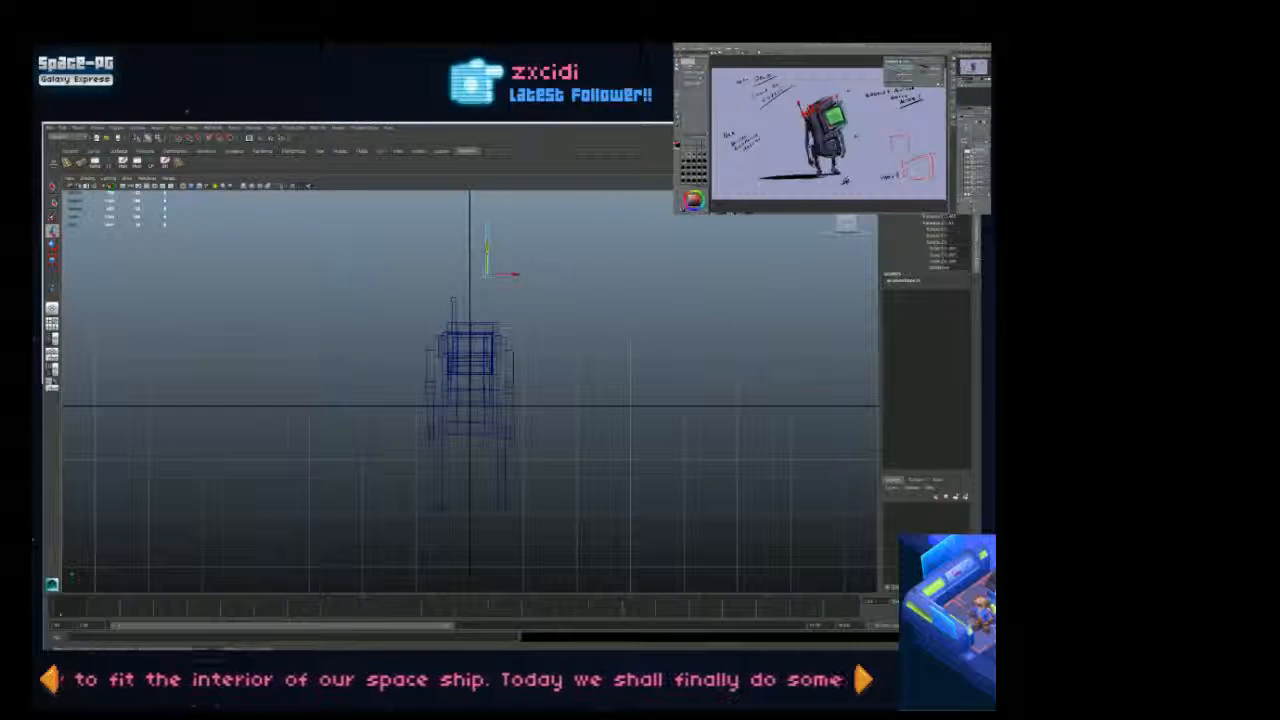
drag(487, 252, 489, 290)
key(f)
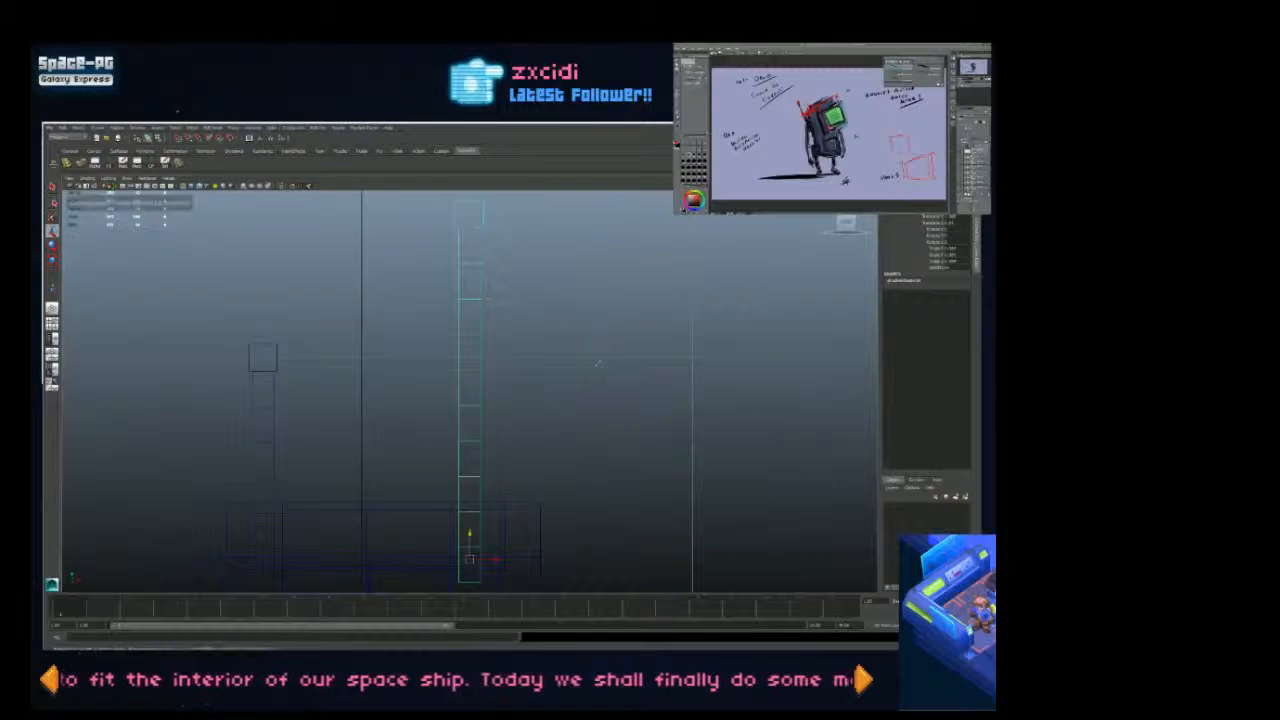
Step: Switch to the shaded perspective view and examine the repositioned antenna from the front, above and behind
key(space)
mouse_move(614, 372)
alt+mouse_down()
mouse_move(609, 300)
mouse_move(569, 334)
alt+mouse_up()
key(5)
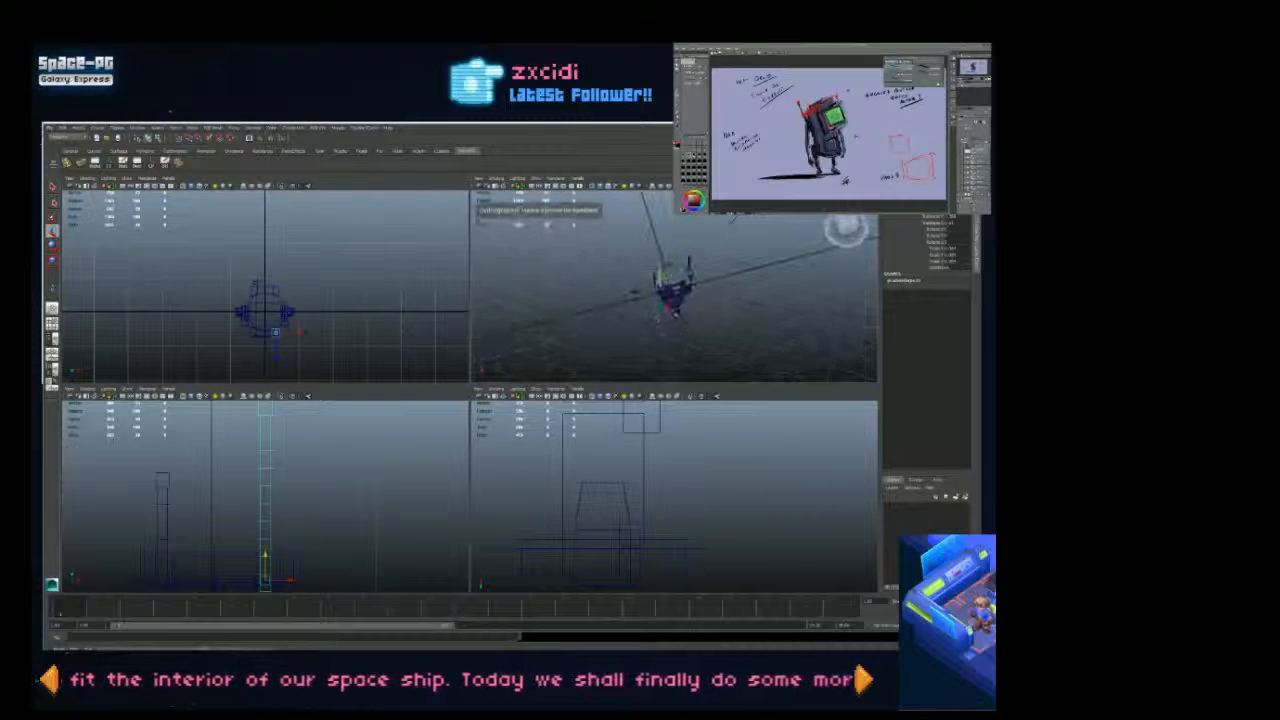
key(space)
alt+drag(526, 403, 551, 437)
alt+right_drag(551, 437, 640, 400)
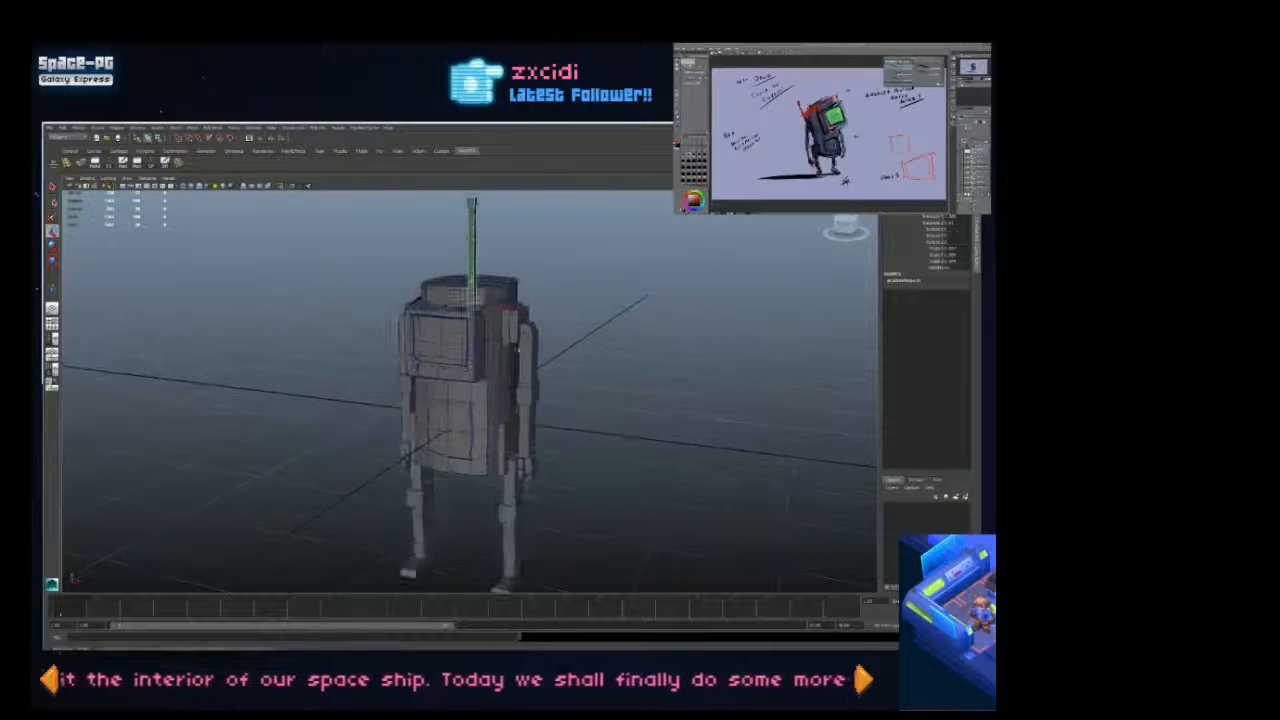
alt+drag(640, 400, 730, 441)
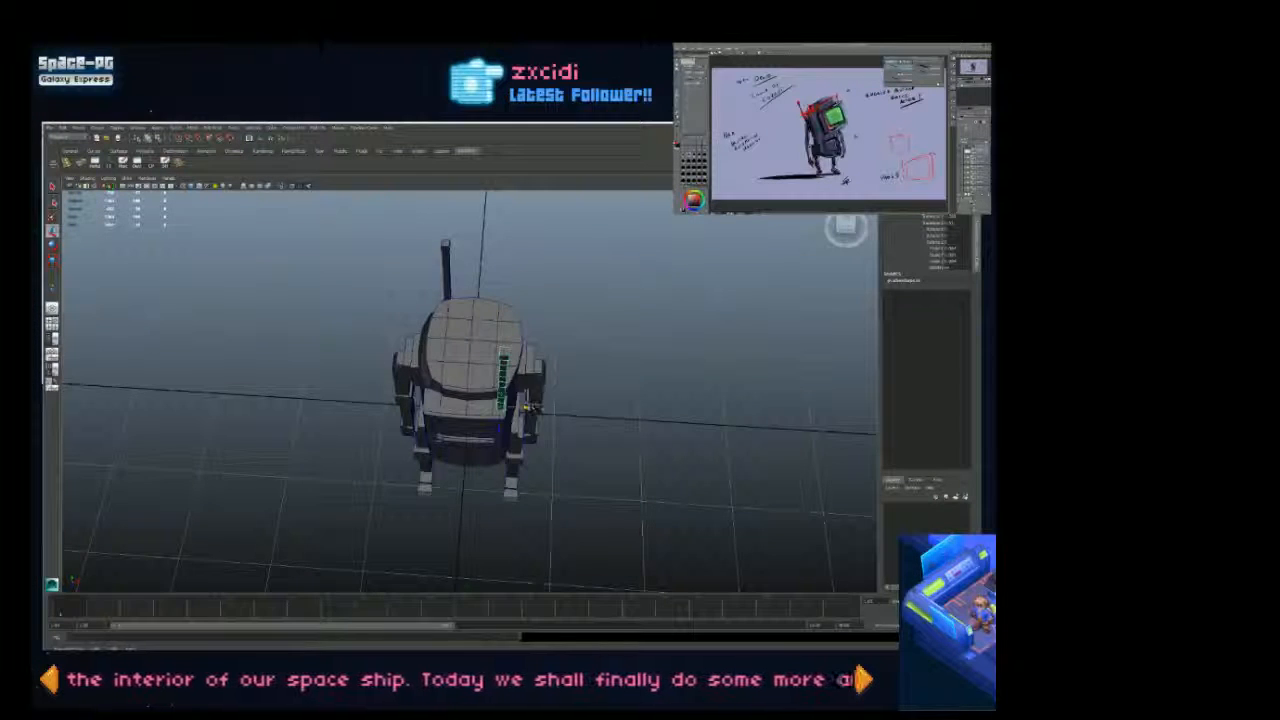
alt+drag(527, 407, 425, 347)
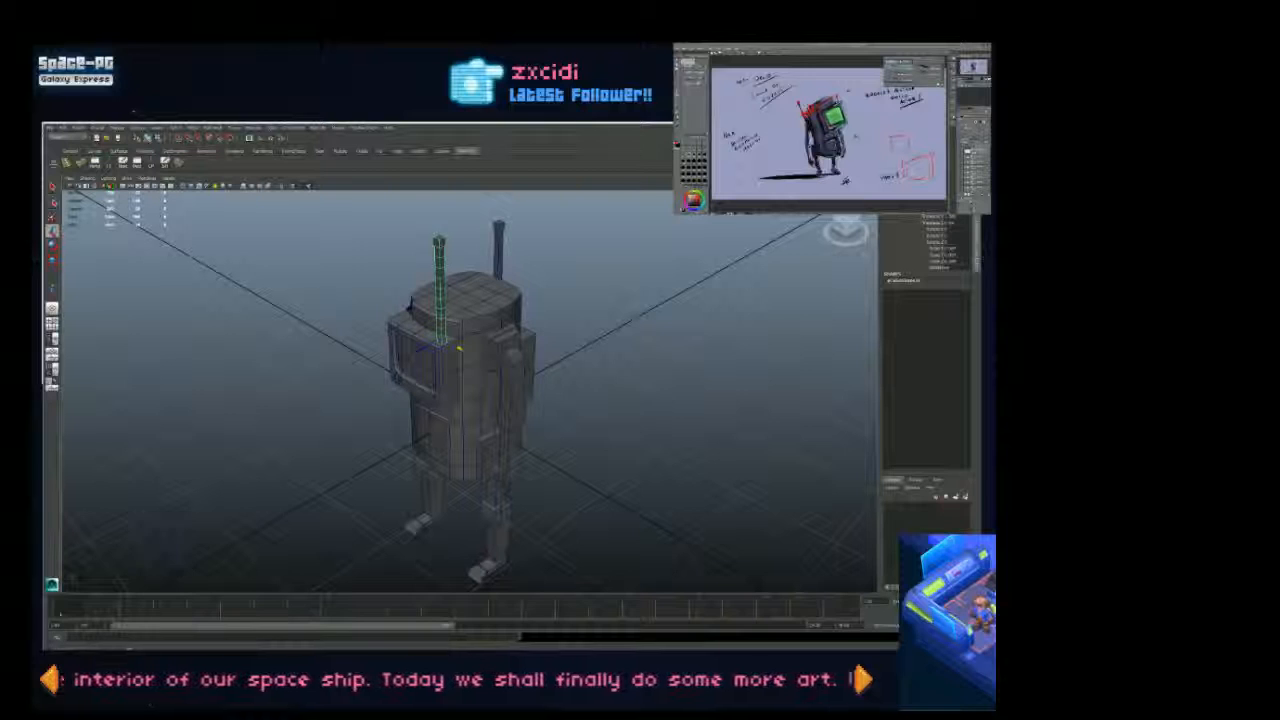
Step: Shorten the selected antenna at the top of the body, and select the other antenna on the backpack
alt+drag(502, 362, 500, 308)
key(e)
key(r)
key(w)
key(q)
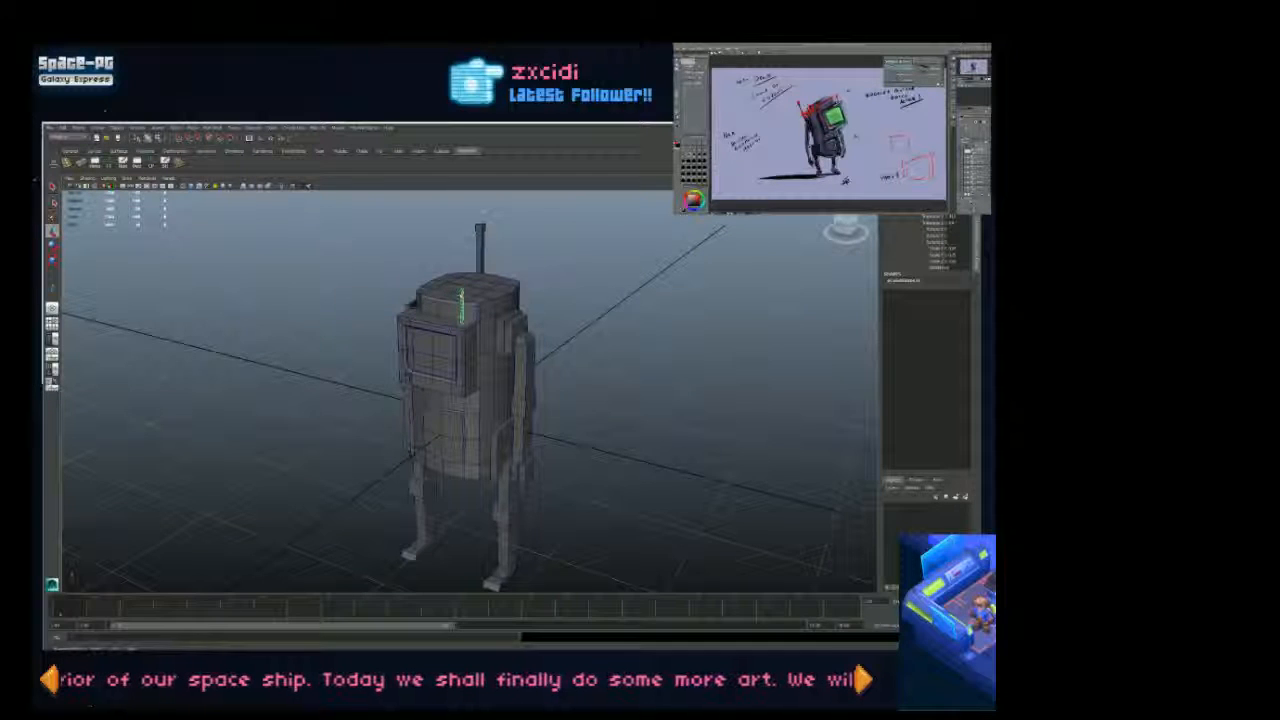
alt+drag(640, 330, 511, 288)
click(734, 286)
click(507, 276)
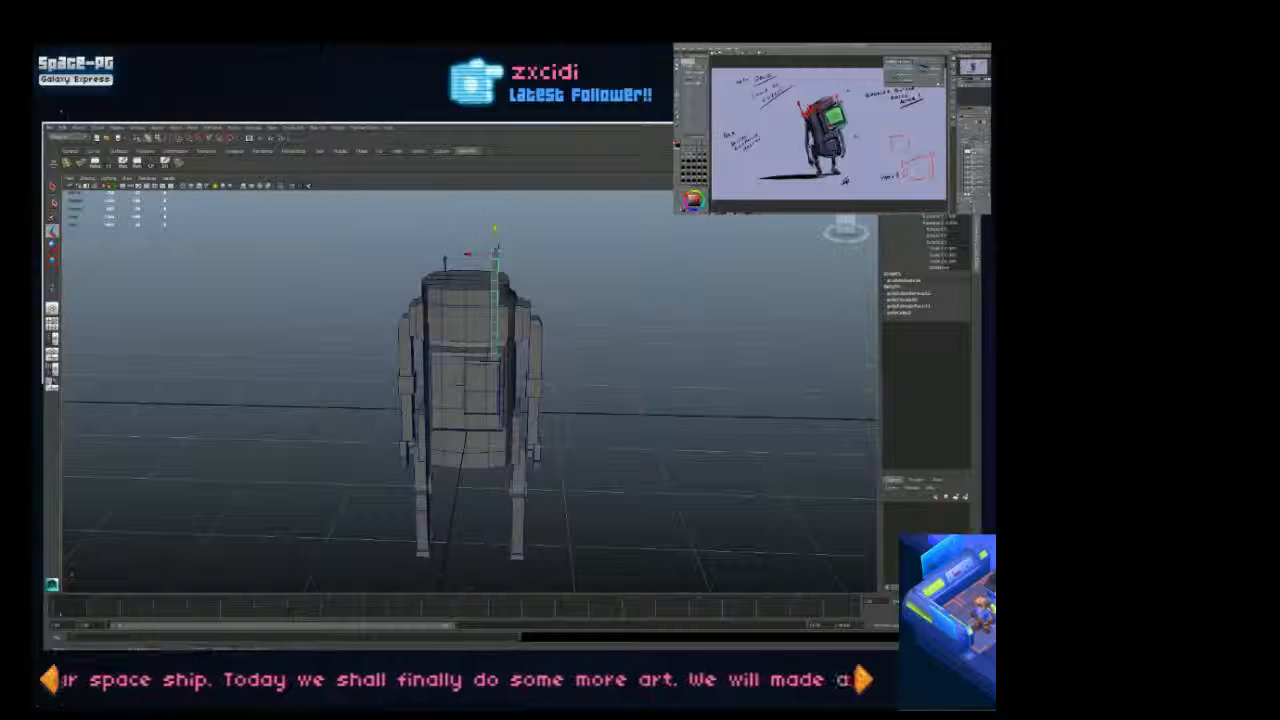
Step: Switch to the web browser, return to the Google results about Maya pivots and look through them
mouse_move(260, 656)
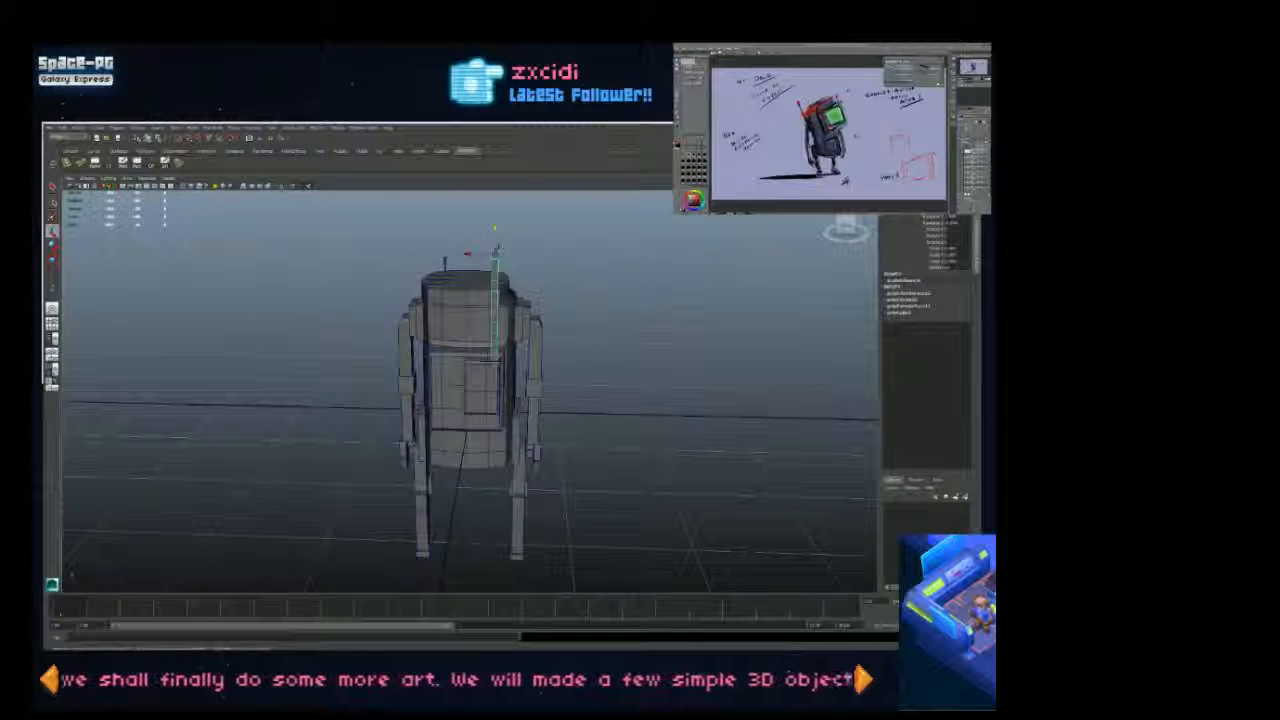
key(alt+Tab)
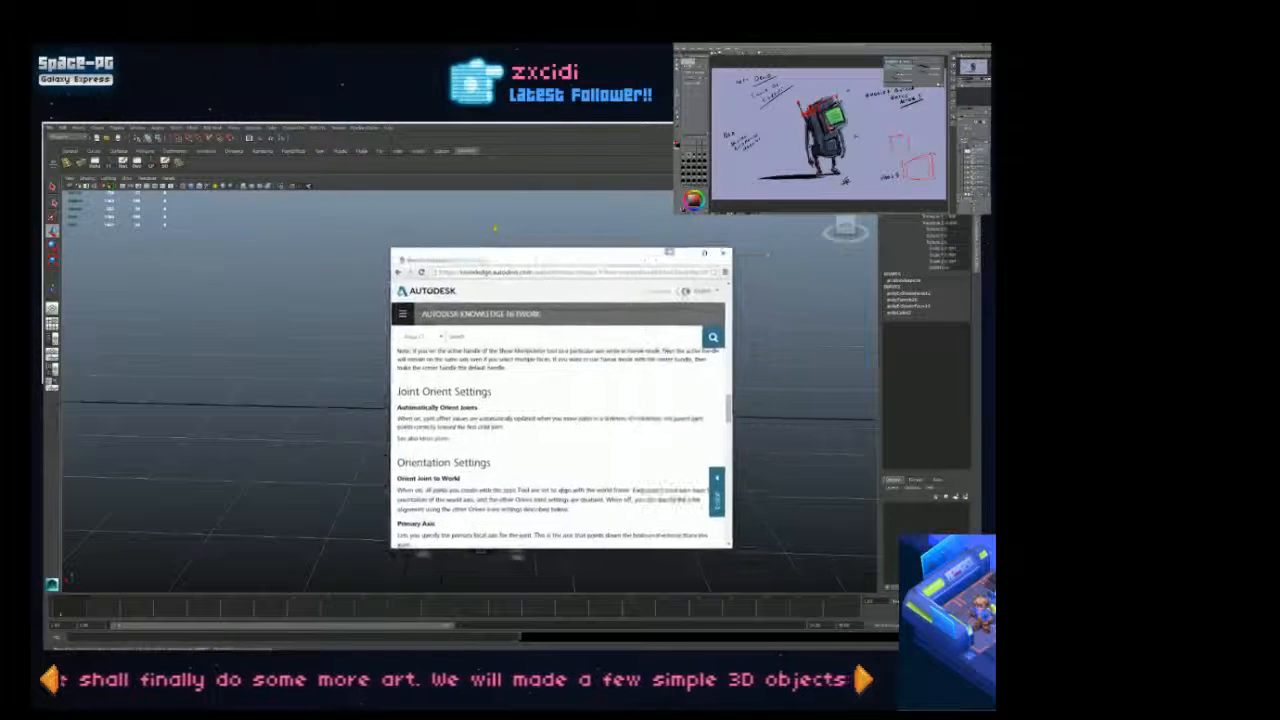
key(alt+Left)
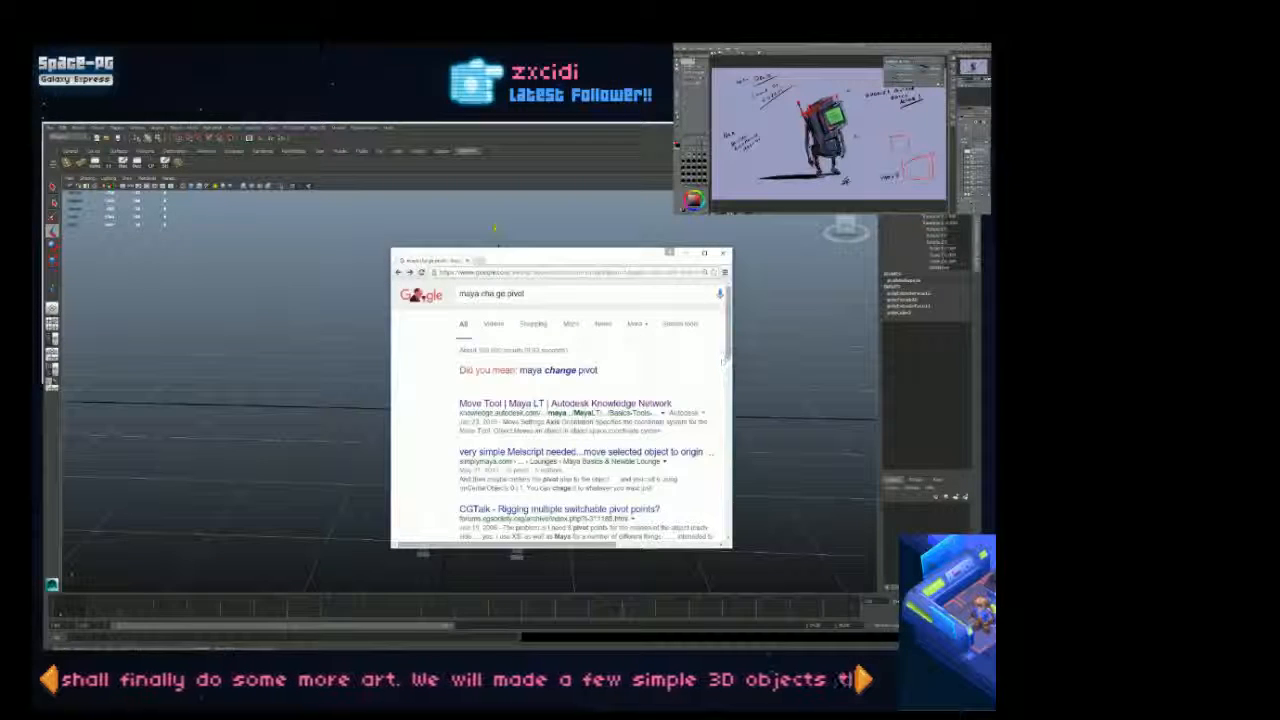
scroll(560, 420, down, 2)
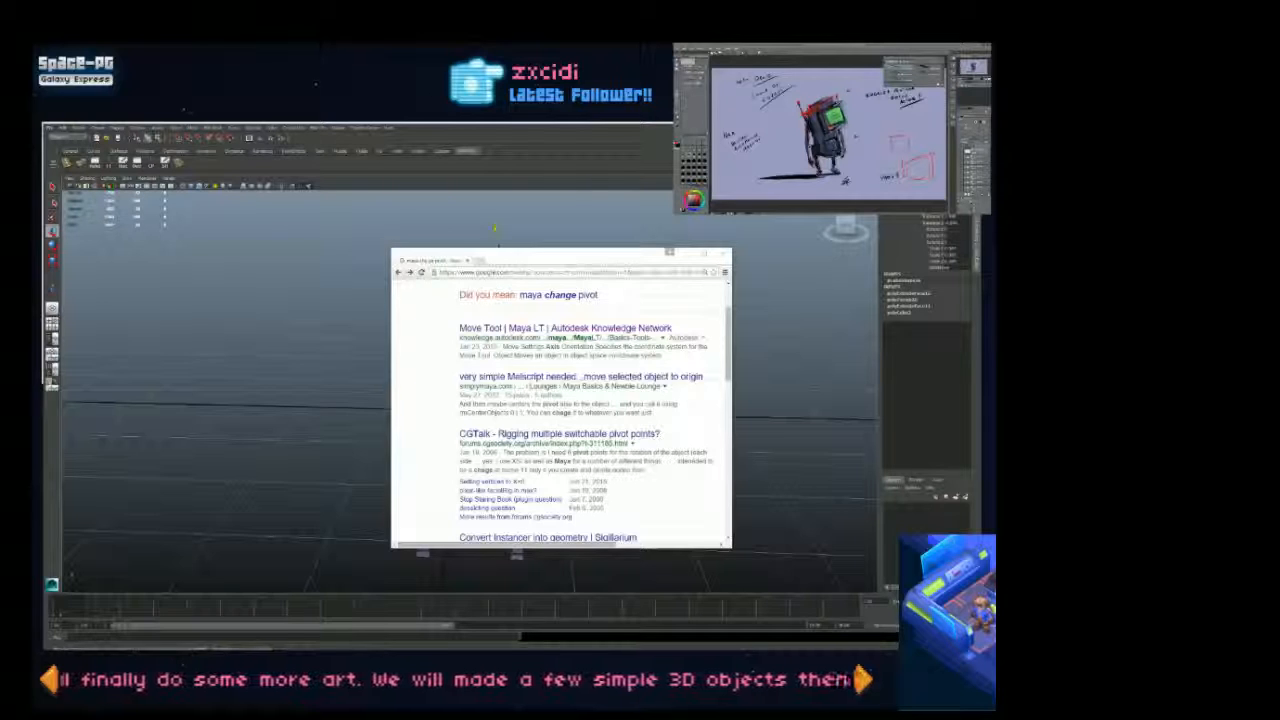
scroll(717, 362, down, 3)
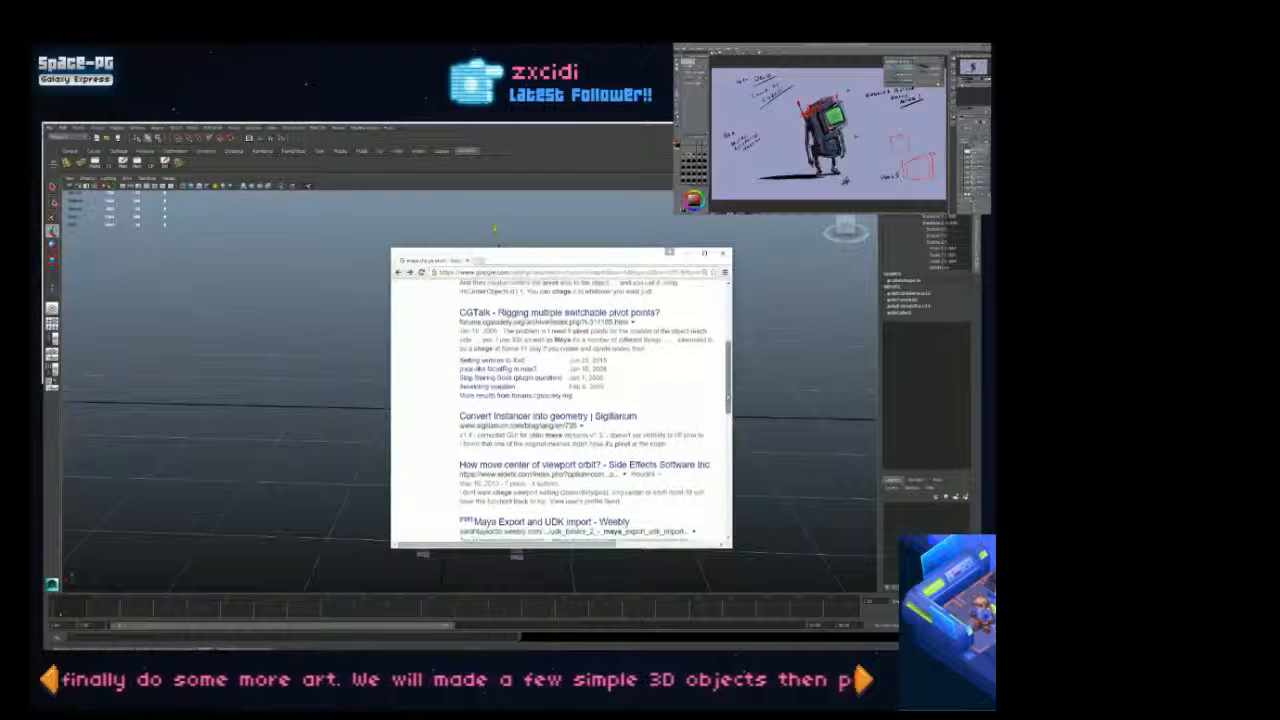
scroll(560, 410, down, 1)
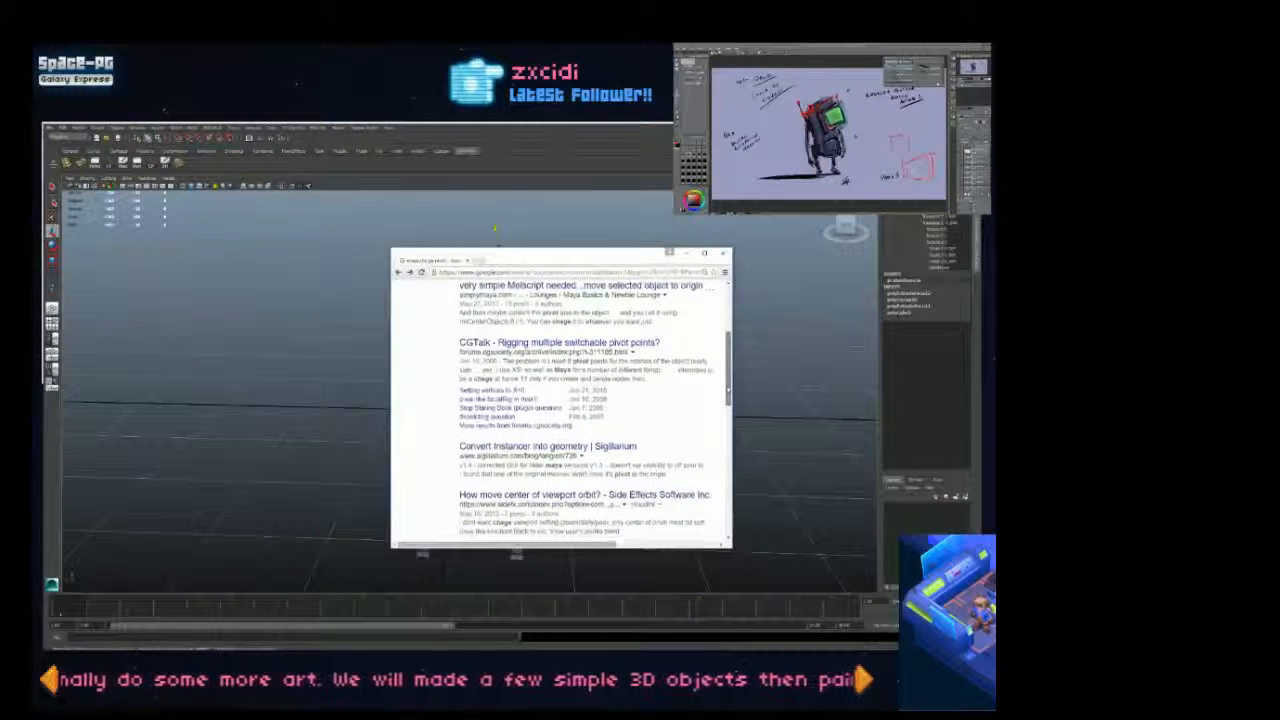
scroll(560, 410, down, 1)
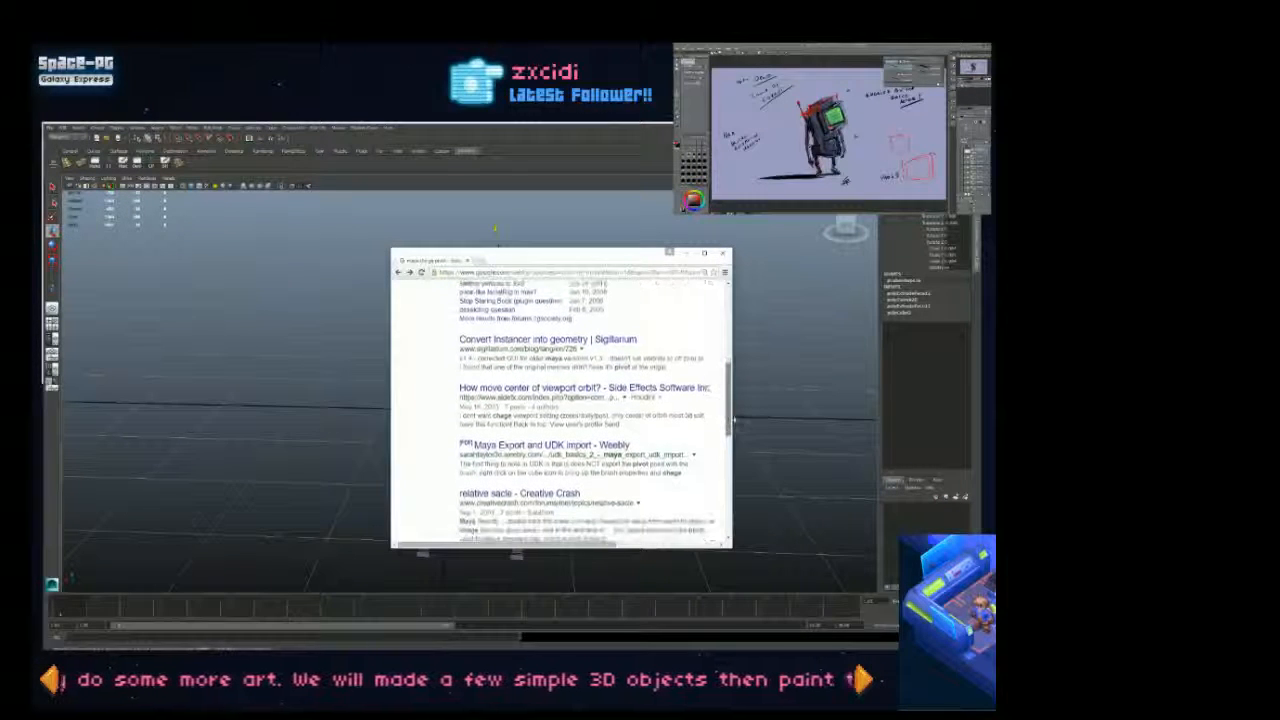
scroll(560, 410, up, 2)
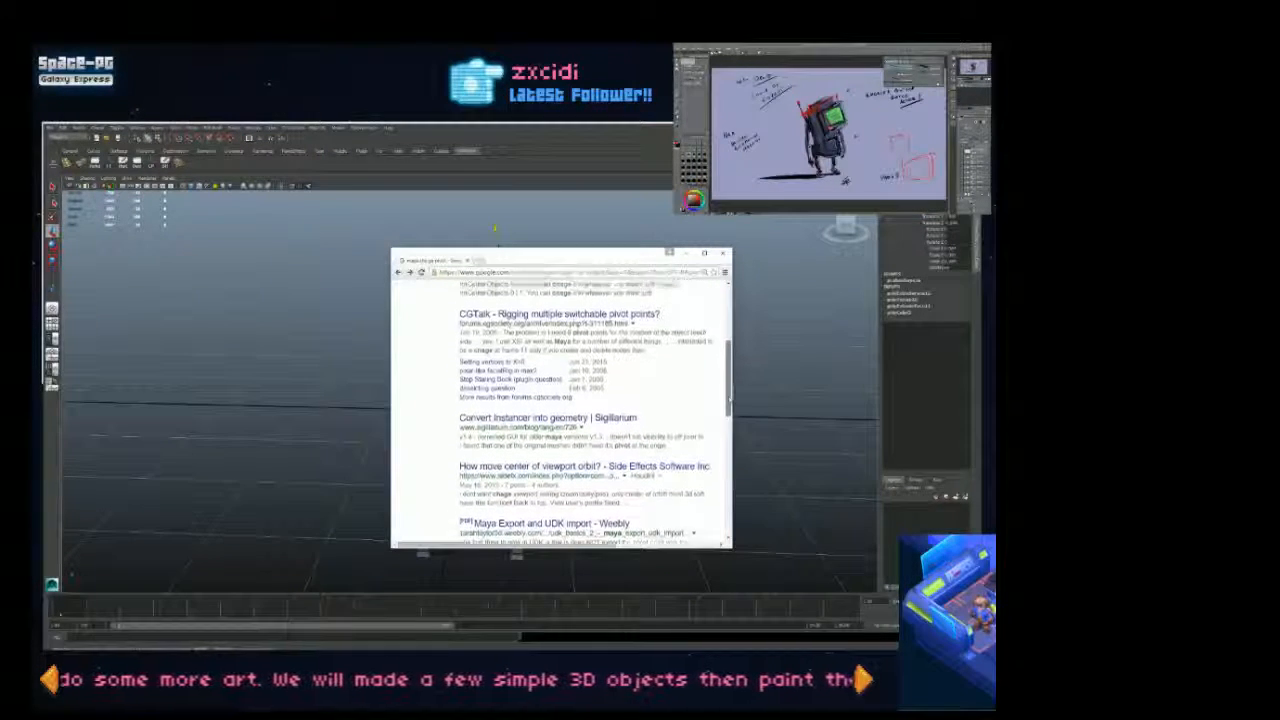
scroll(560, 410, up, 2)
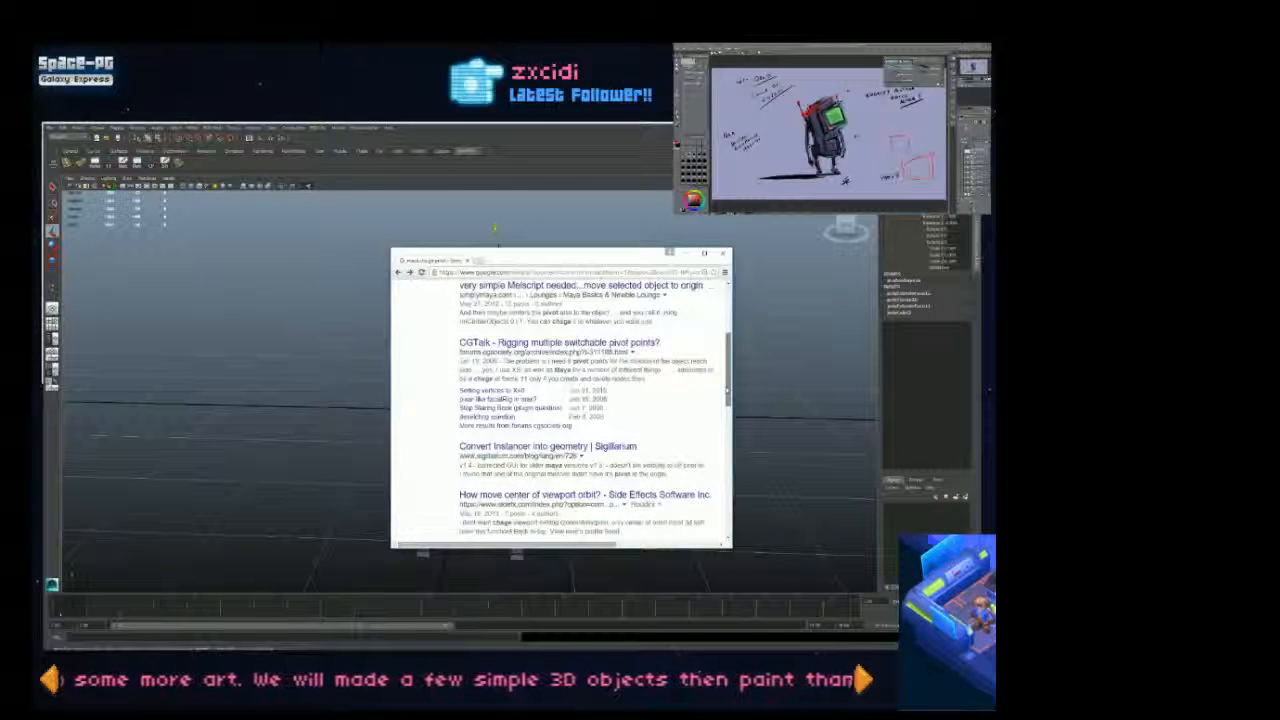
drag(728, 391, 728, 389)
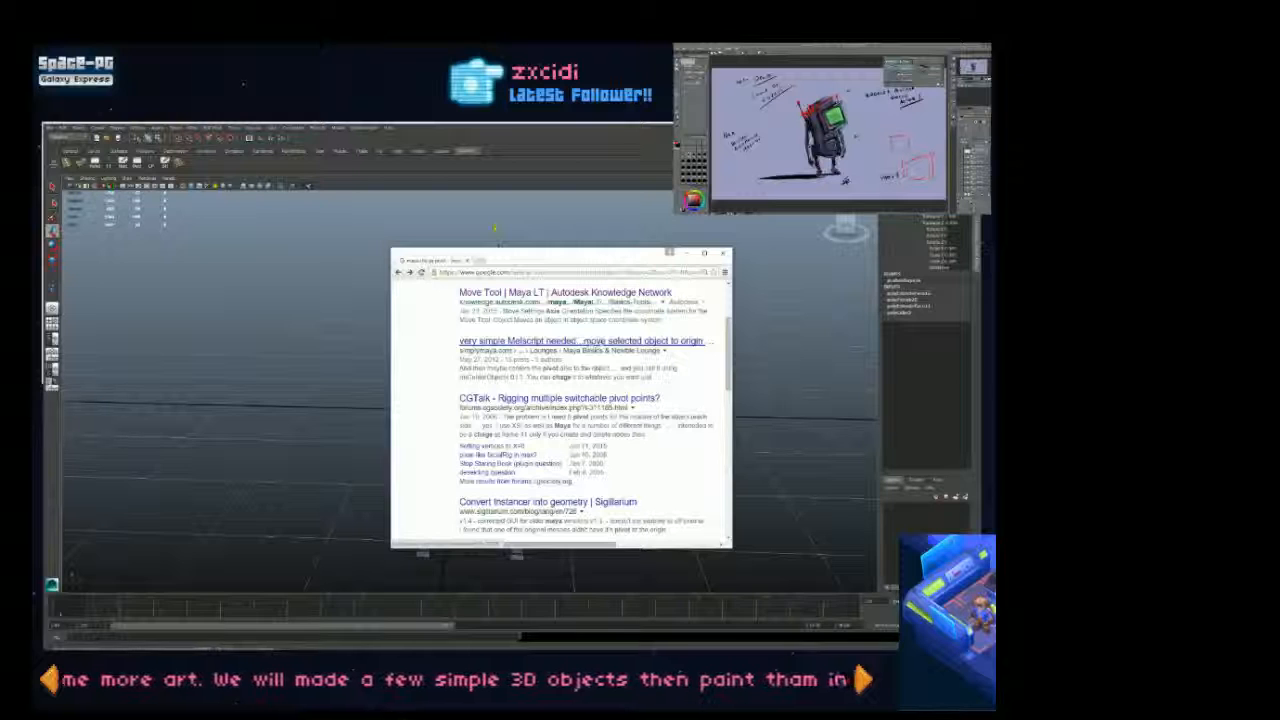
drag(729, 356, 736, 322)
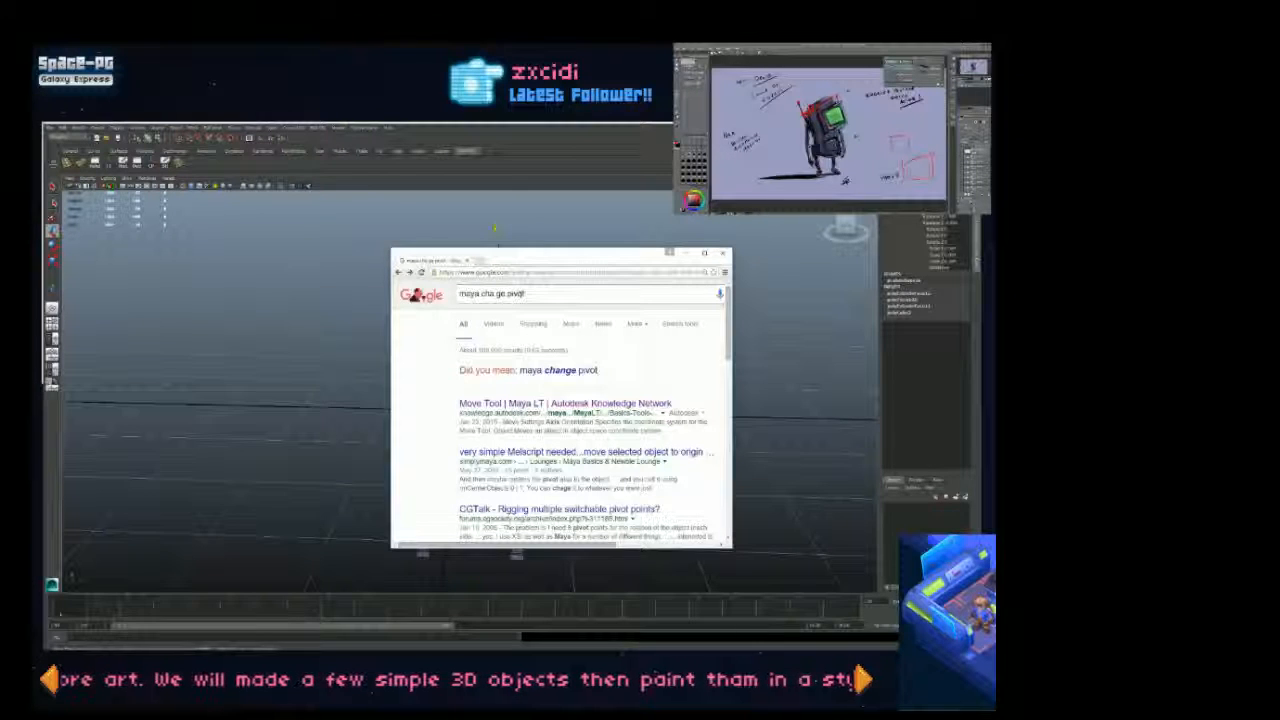
Step: Search Google for "maya change pivot", read the top results and return to Maya
text(n)
key(Return)
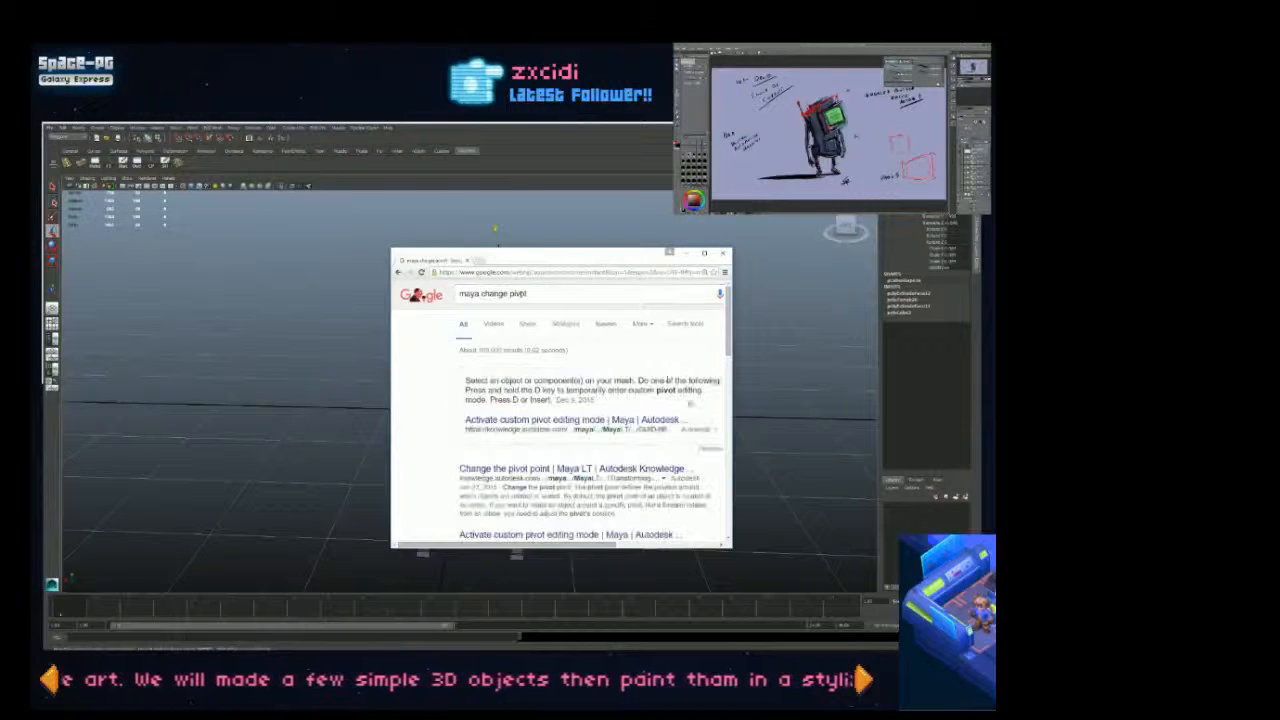
drag(728, 343, 728, 351)
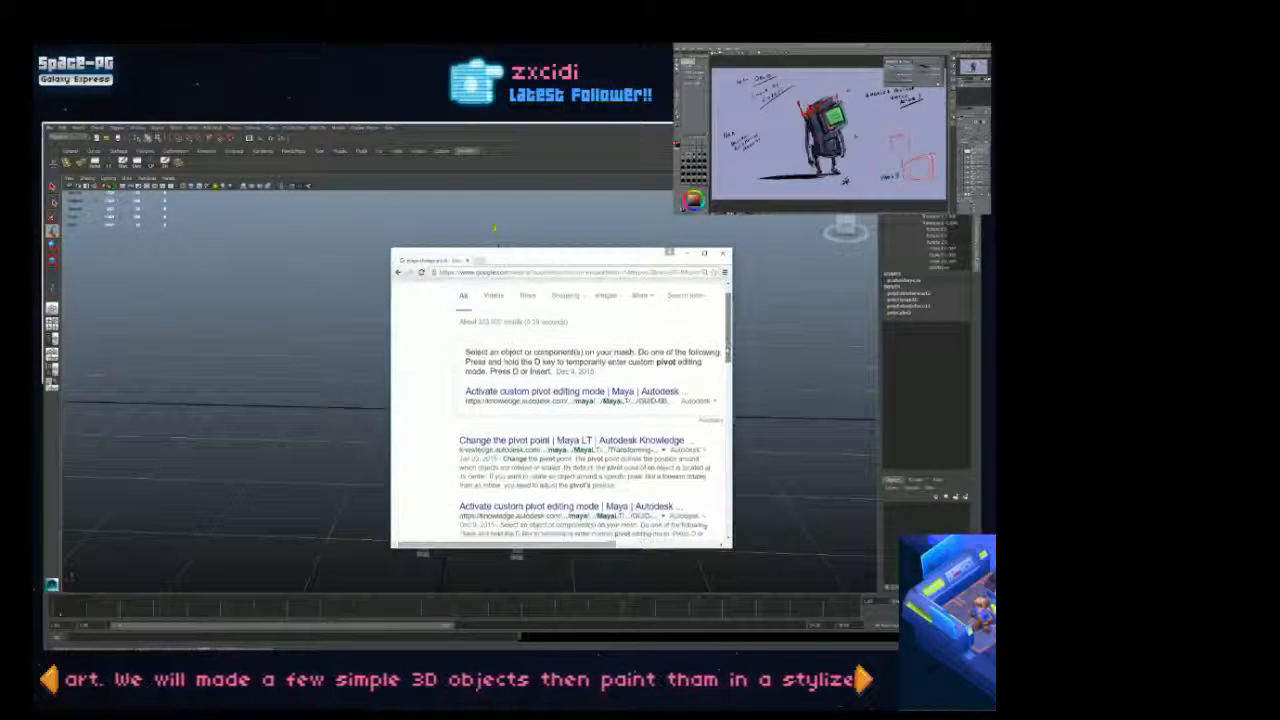
click(687, 254)
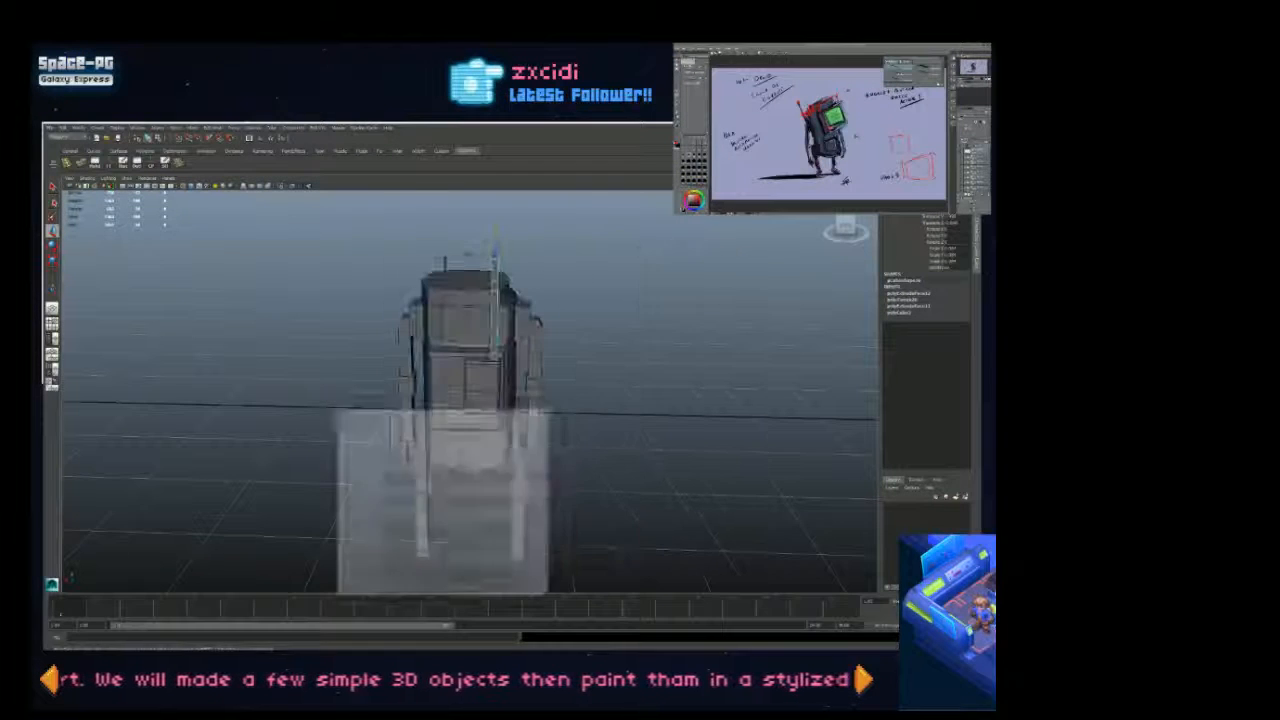
Step: Examine the robot's antennas, backpack and overall proportions from the back and the front
alt+drag(678, 270, 555, 347)
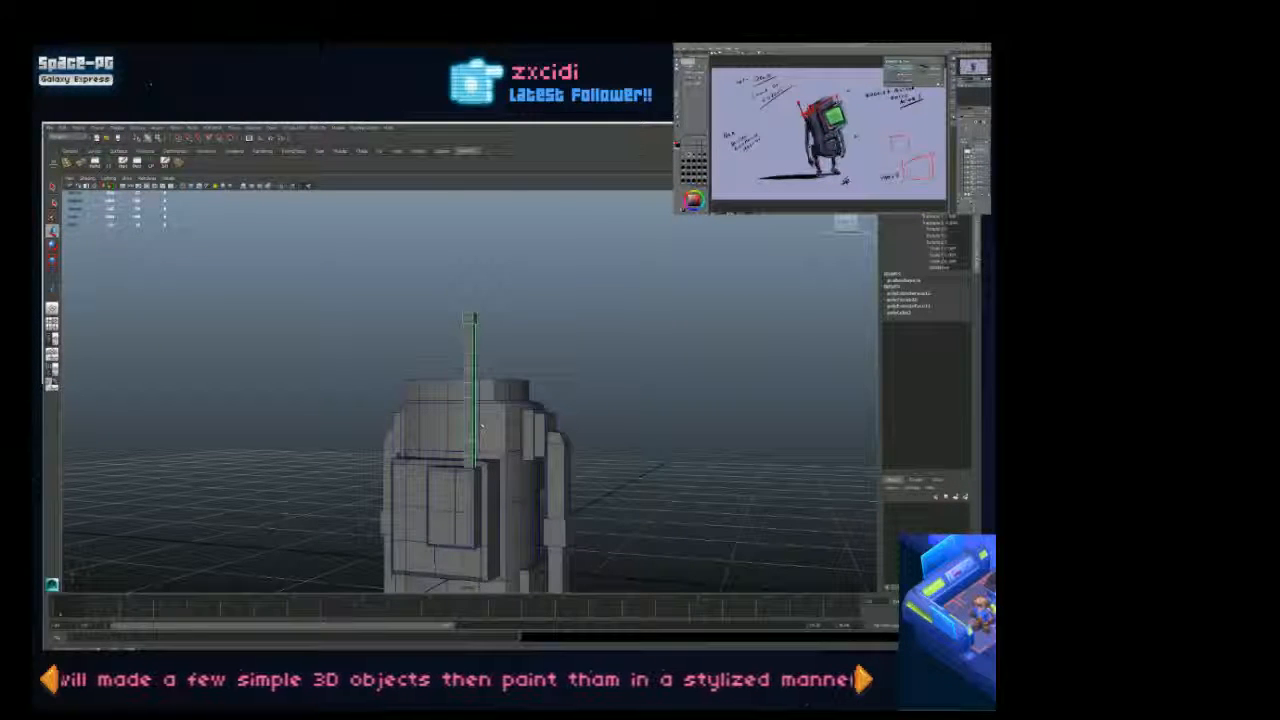
alt+drag(484, 455, 680, 445)
alt+drag(313, 376, 594, 412)
scroll(320, 351, down, 5)
scroll(658, 362, down, 2)
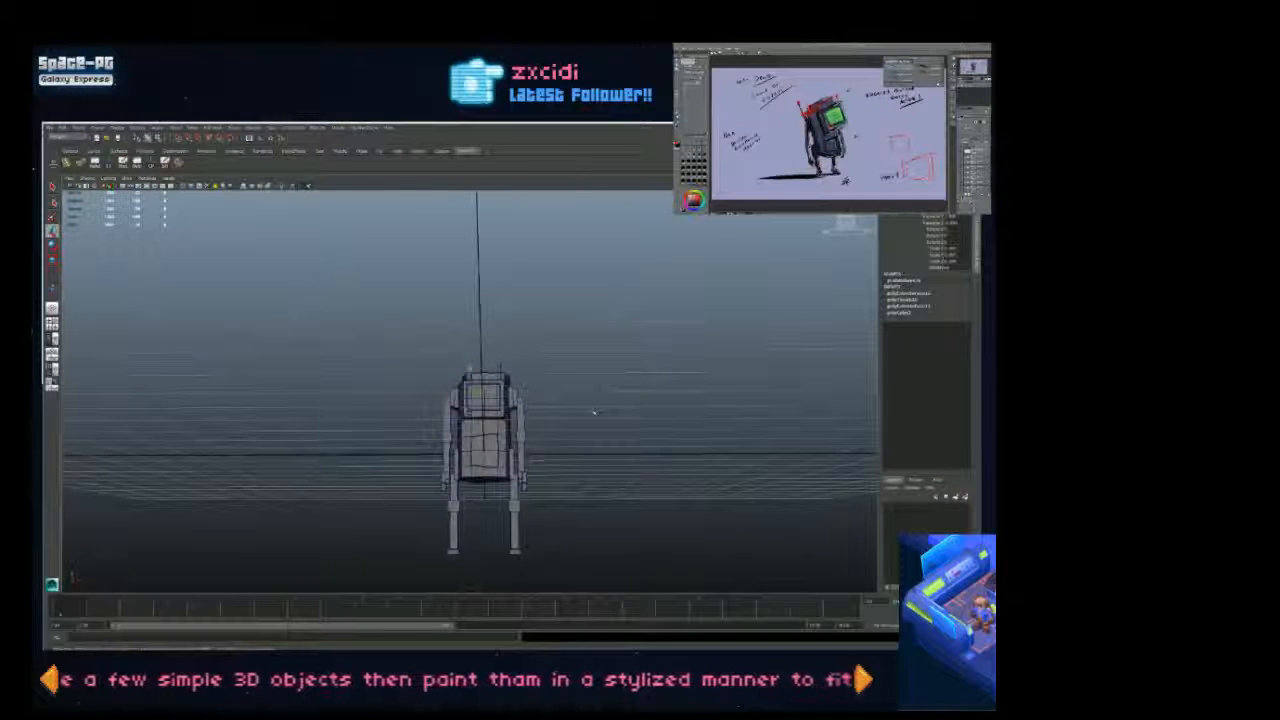
alt+drag(590, 261, 536, 433)
scroll(569, 443, up, 4)
Step: Select the robot's torso and apply a Bend deformer to it
click(528, 478)
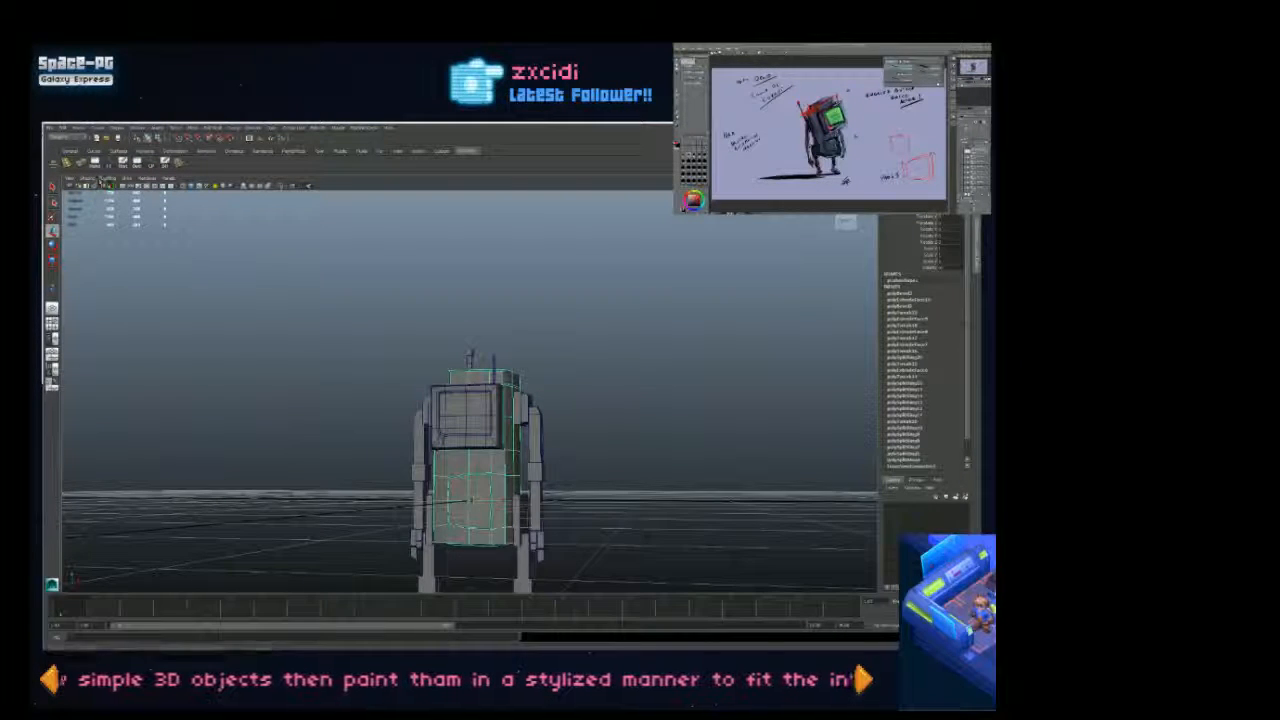
alt+drag(168, 197, 188, 211)
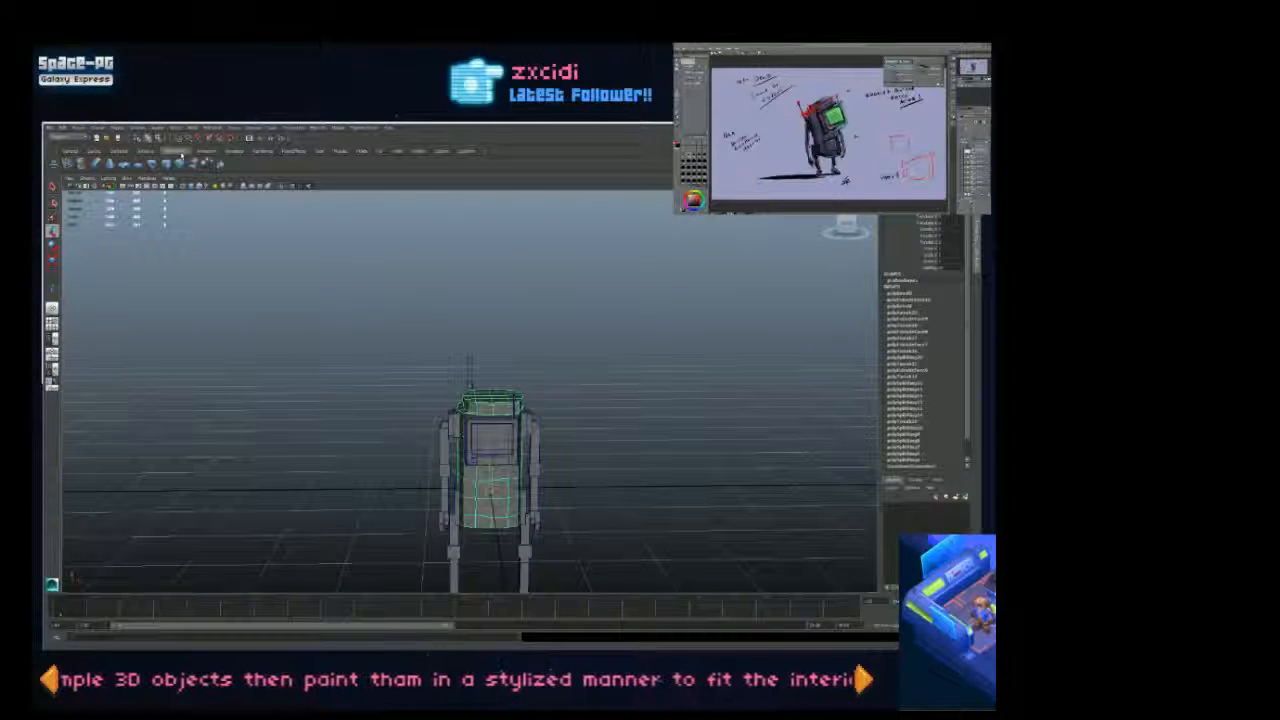
click(176, 150)
click(97, 163)
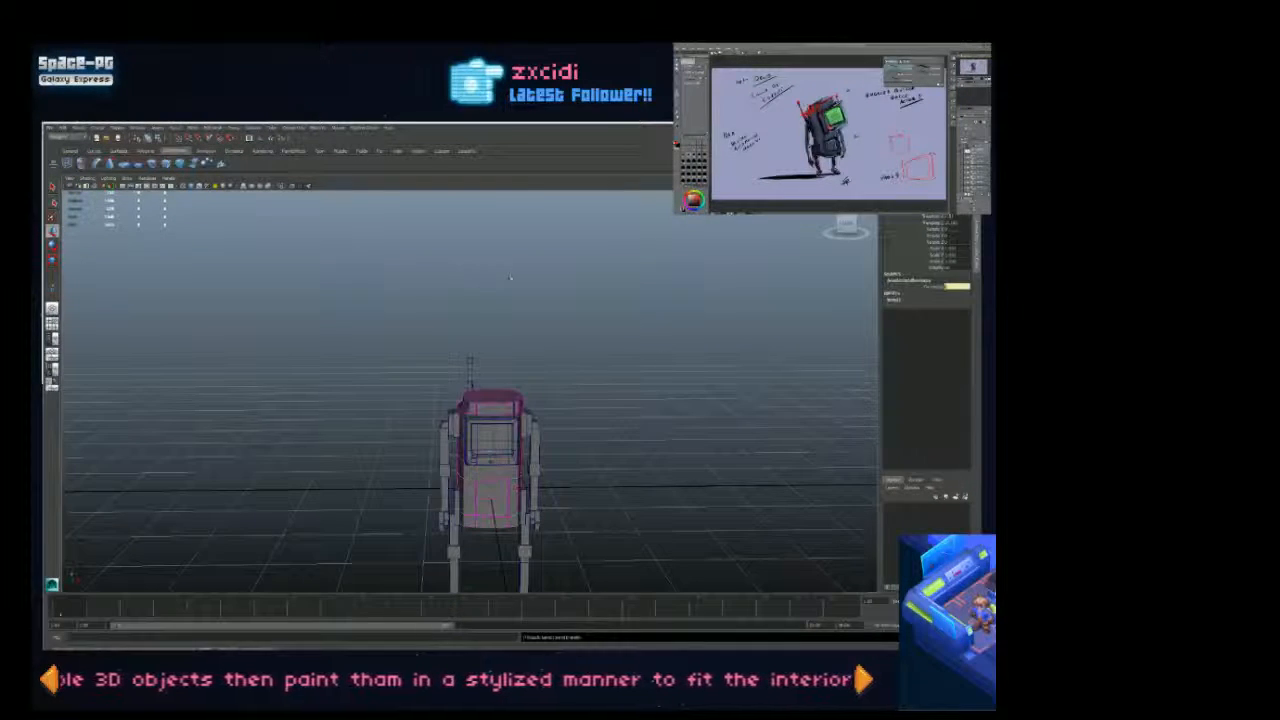
Step: Try bending the torso by adjusting the bend deformer's Curvature, and undo the change
click(895, 300)
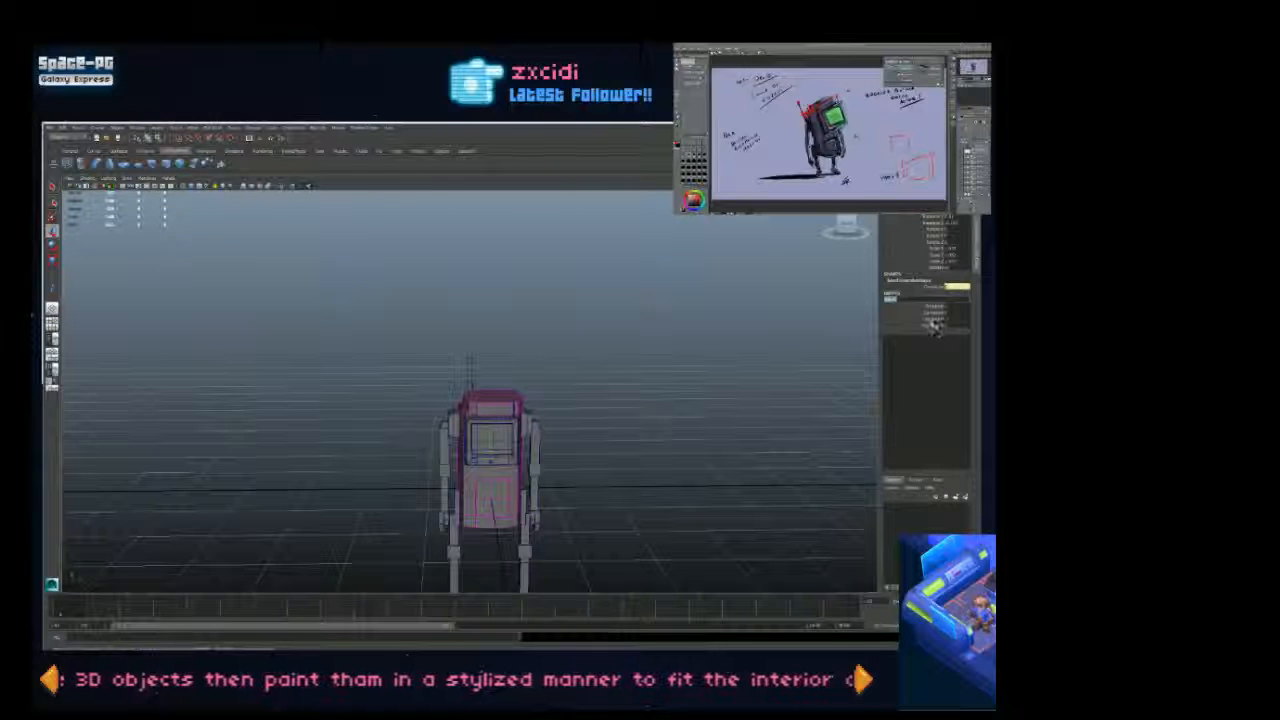
click(932, 313)
click(826, 438)
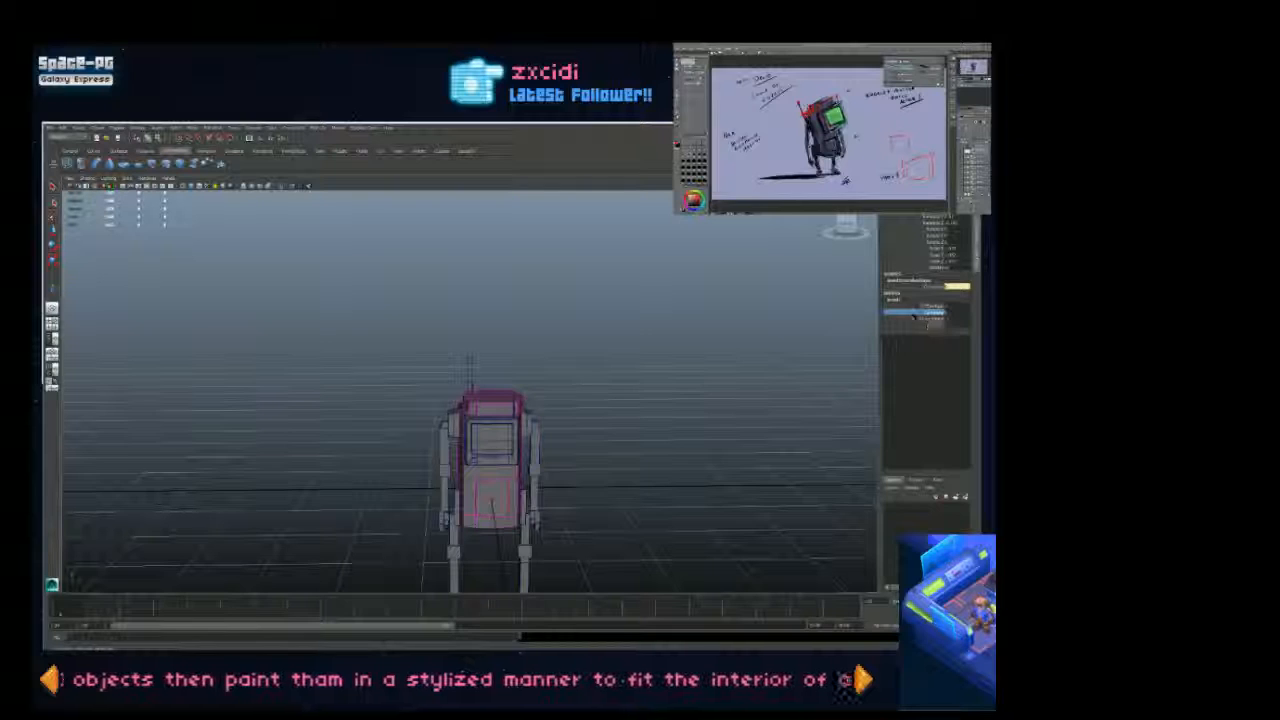
mouse_move(740, 390)
middle_down()
mouse_move(800, 390)
mouse_move(749, 390)
middle_up()
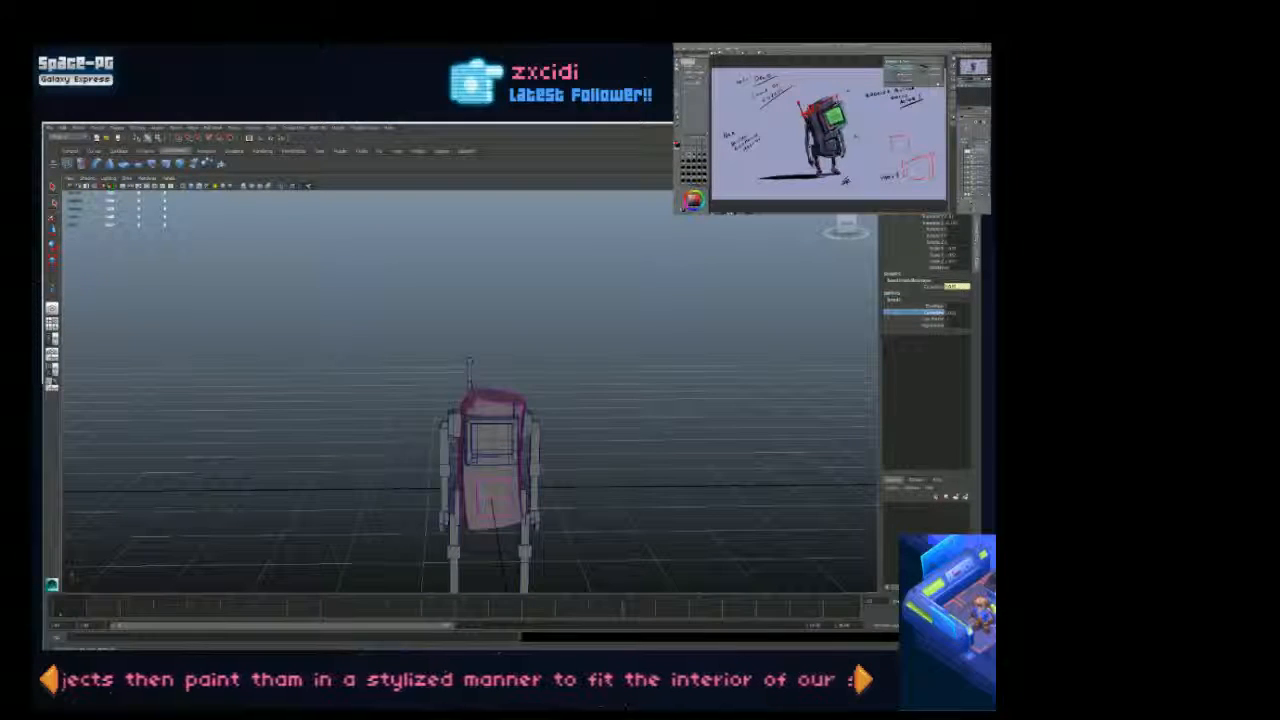
drag(749, 390, 683, 403)
key(ctrl+z)
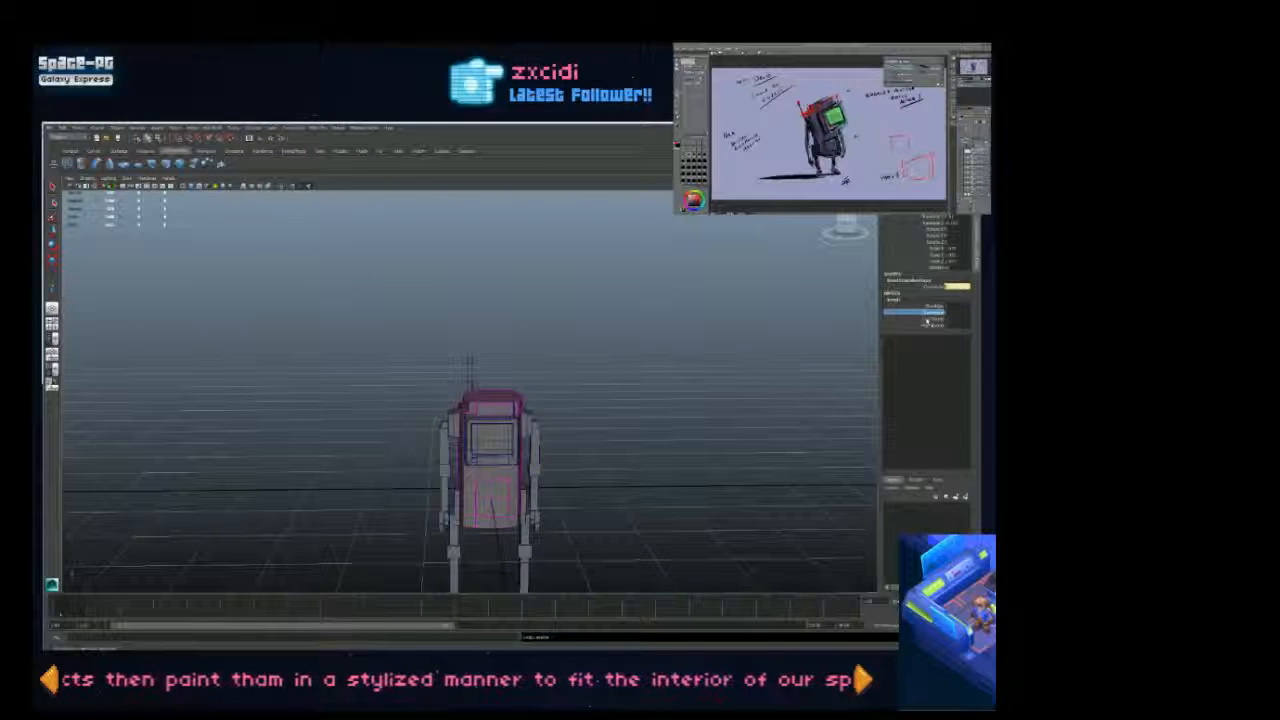
Step: Try the bend deformer's Curvature on the torso a second time, and revert that bend as well
click(925, 320)
click(960, 320)
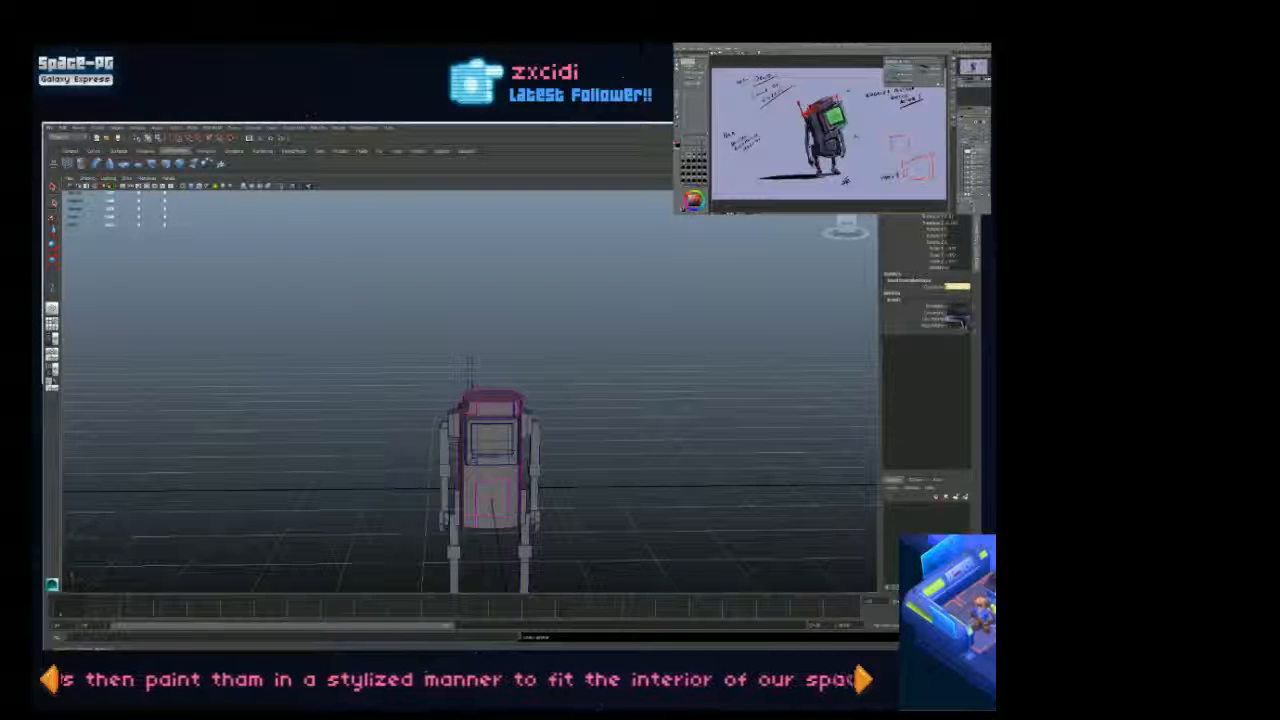
click(918, 313)
middle_drag(868, 313, 782, 335)
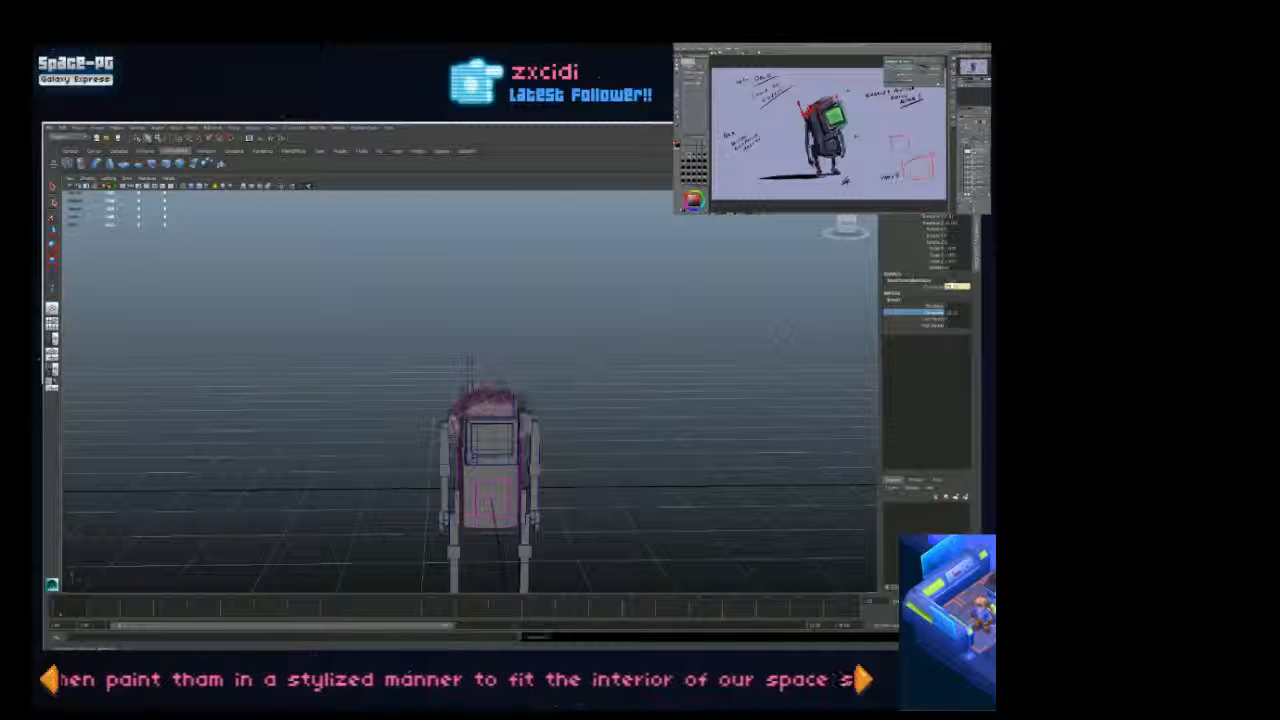
key(ctrl+z)
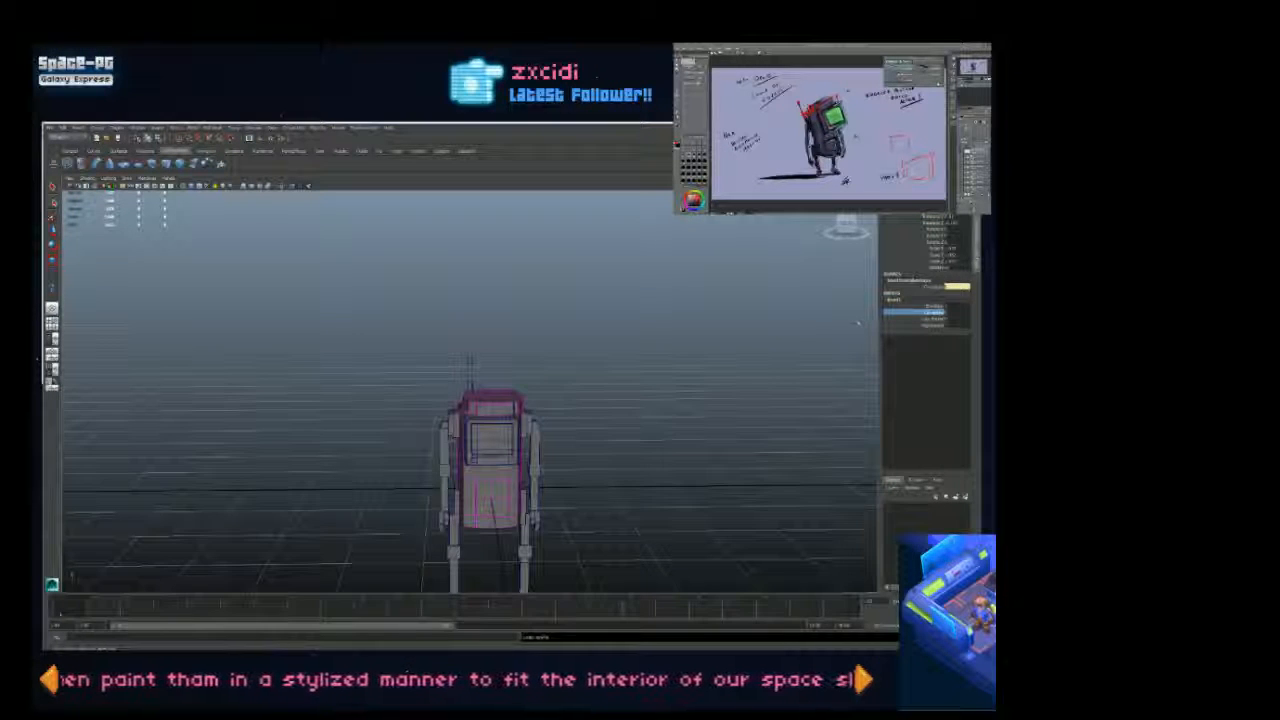
click(912, 307)
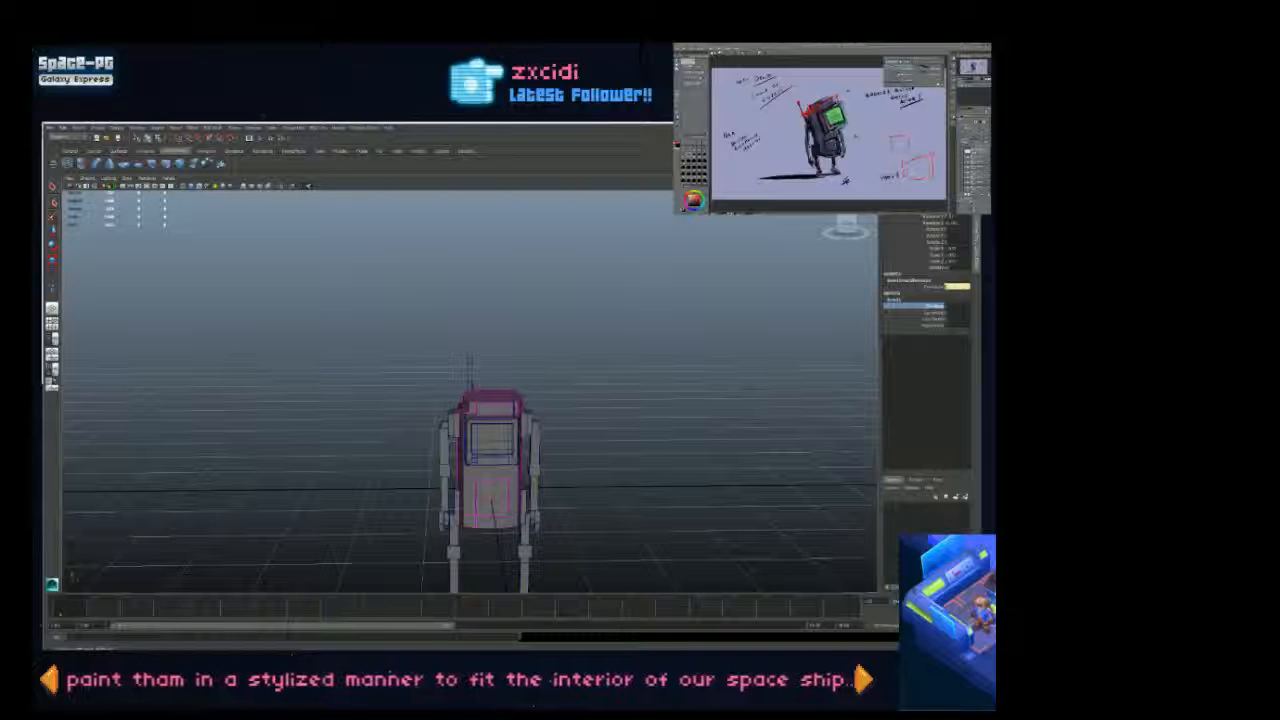
Step: Turn on X-ray shading to see through the robot's torso from the side
alt+drag(552, 440, 520, 428)
click(126, 179)
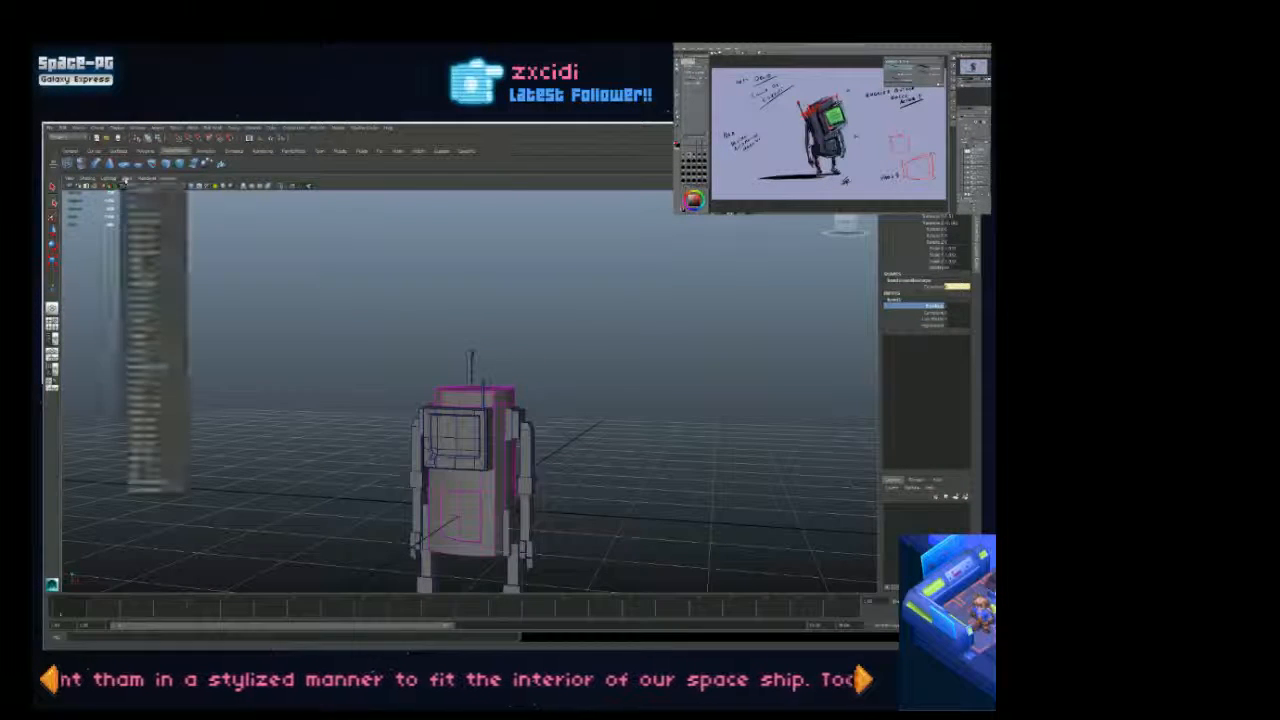
mouse_move(88, 180)
click(112, 261)
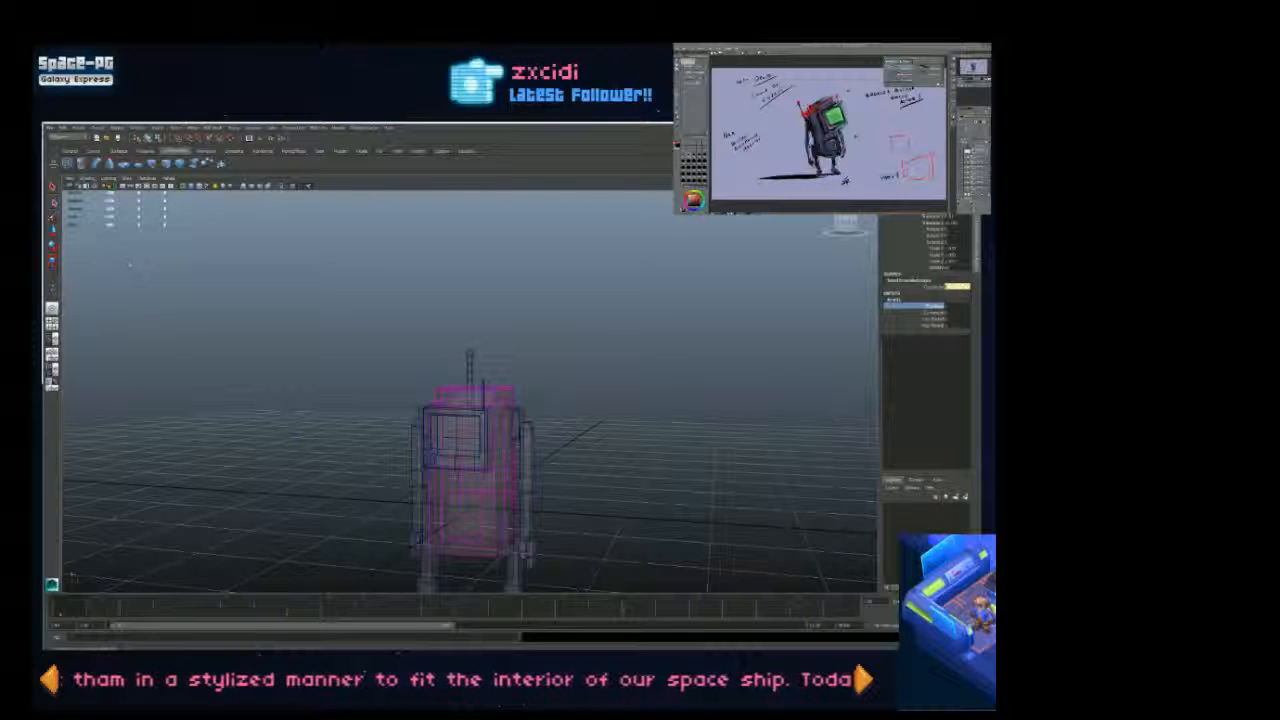
alt+drag(505, 420, 440, 419)
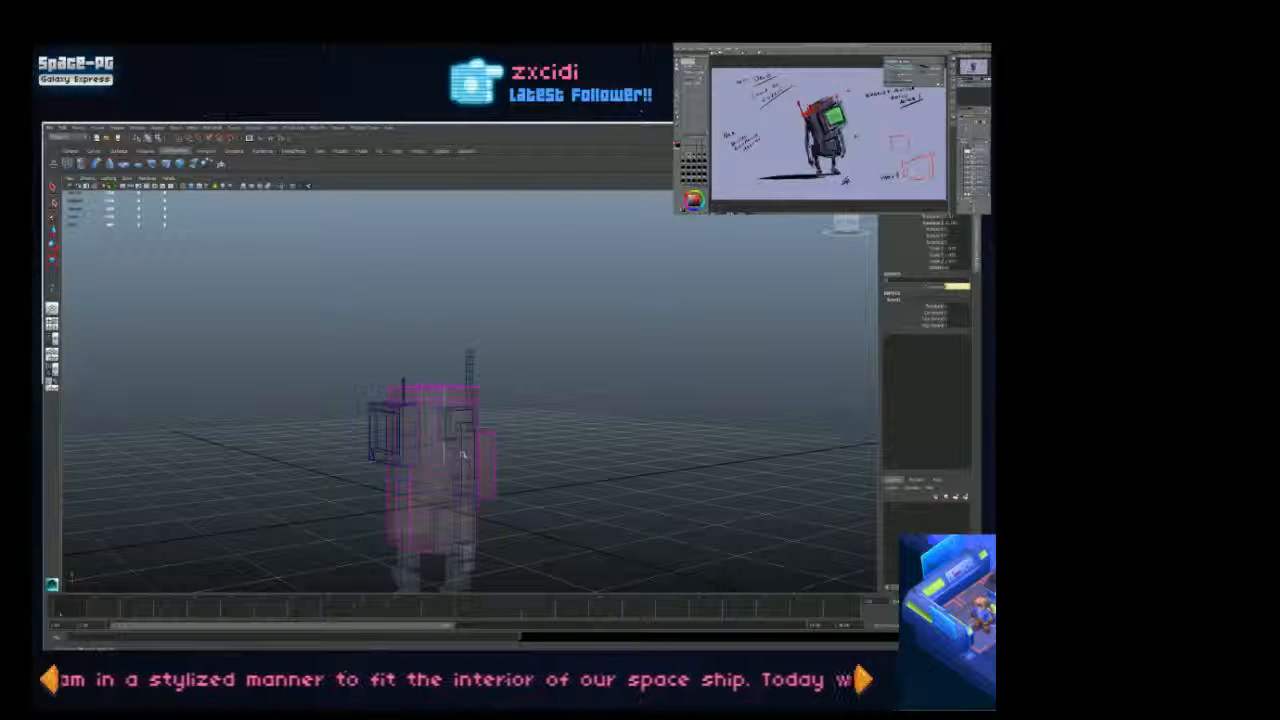
Step: Try to select the bend handle inside the torso directly on the model, checking the upper body up close
click(436, 387)
click(442, 394)
click(444, 407)
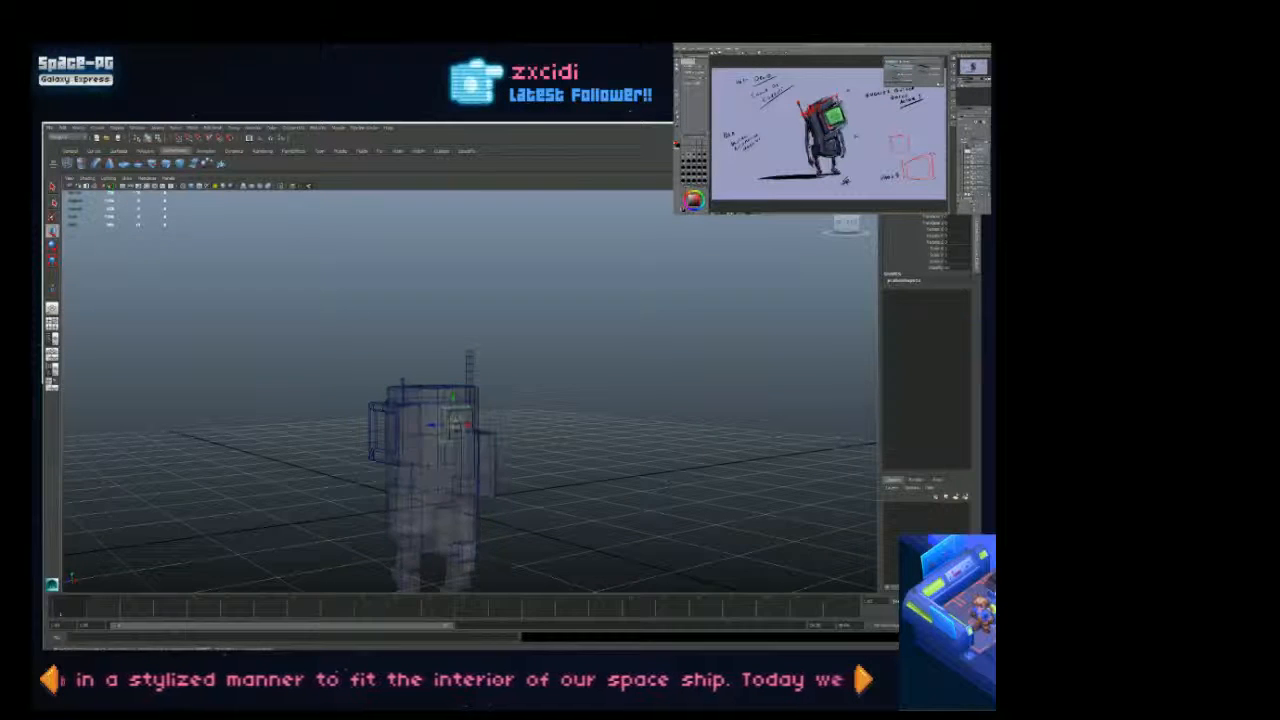
alt+right_drag(452, 420, 531, 537)
alt+drag(531, 537, 537, 448)
alt+right_drag(537, 448, 602, 586)
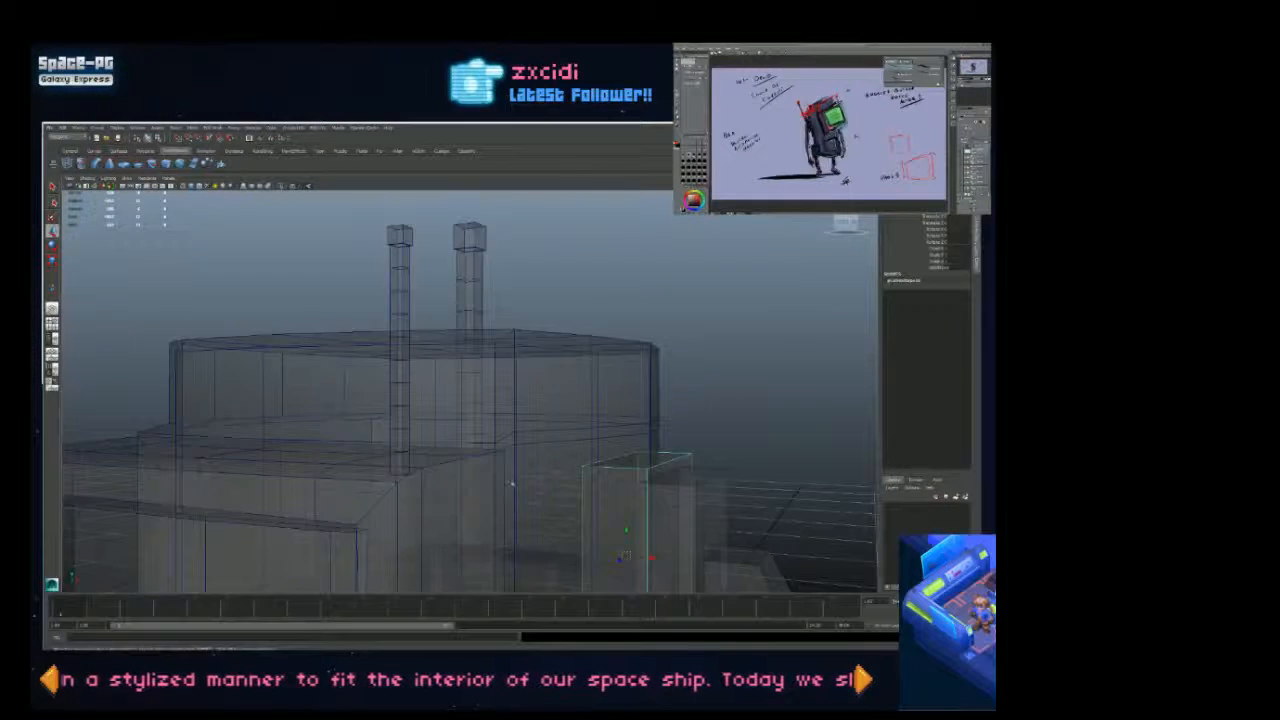
alt+drag(602, 586, 500, 486)
alt+right_drag(500, 486, 330, 360)
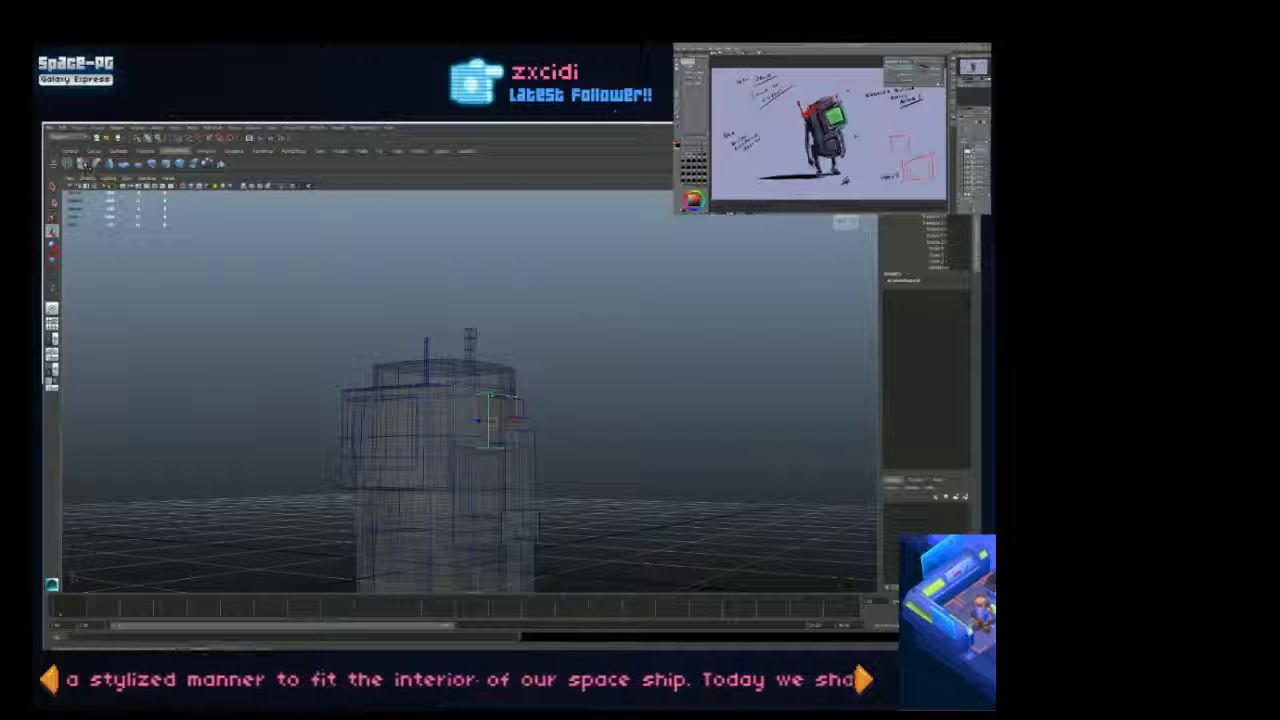
Step: Show the Outliner beside the viewport, select the bend handle in it and move the handle down to the torso's base
click(52, 339)
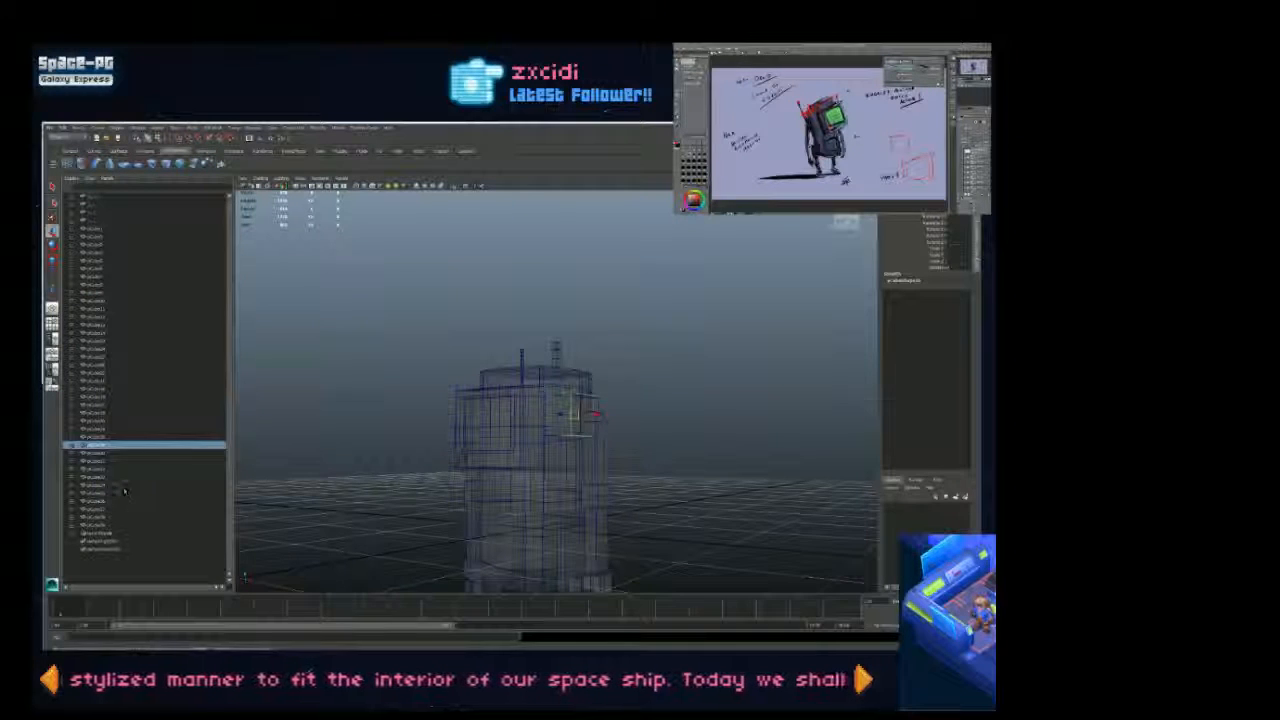
click(112, 534)
alt+drag(510, 400, 560, 434)
alt+right_drag(560, 434, 538, 431)
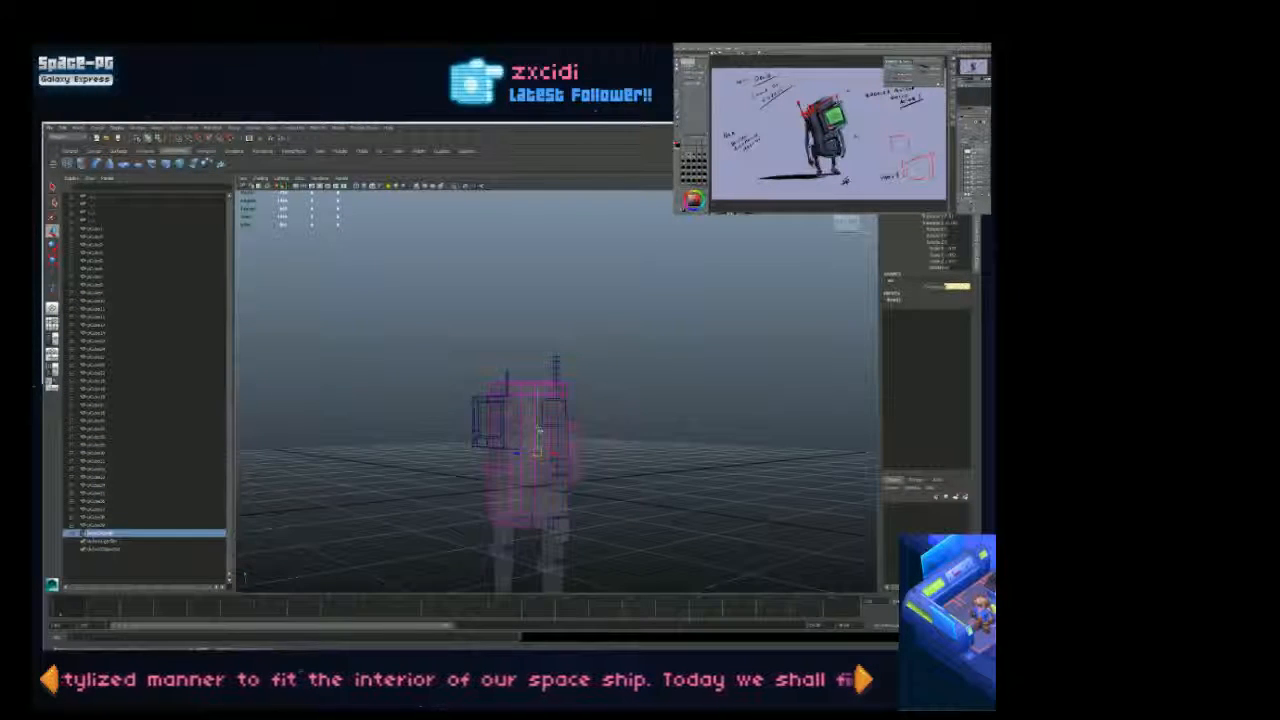
key(w)
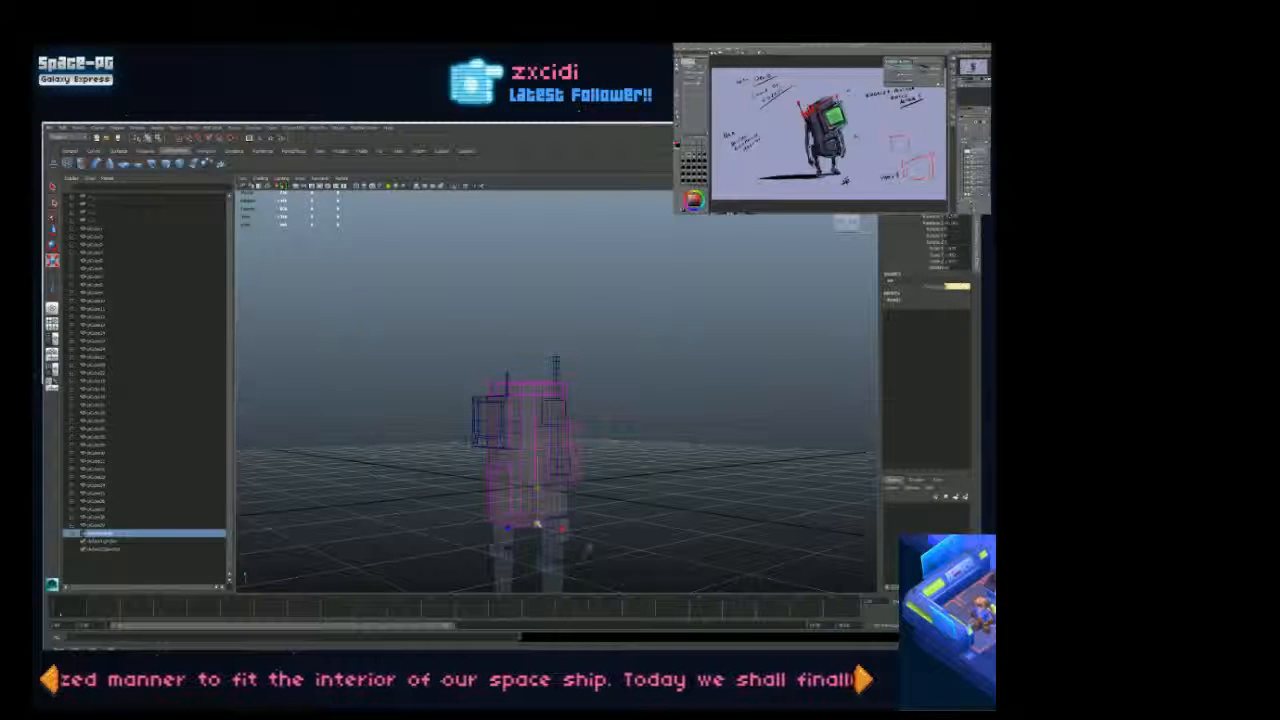
Step: Turn off X-ray shading, clear the selection and display the robot shaded without the wireframe overlay
alt+drag(636, 450, 672, 438)
click(262, 179)
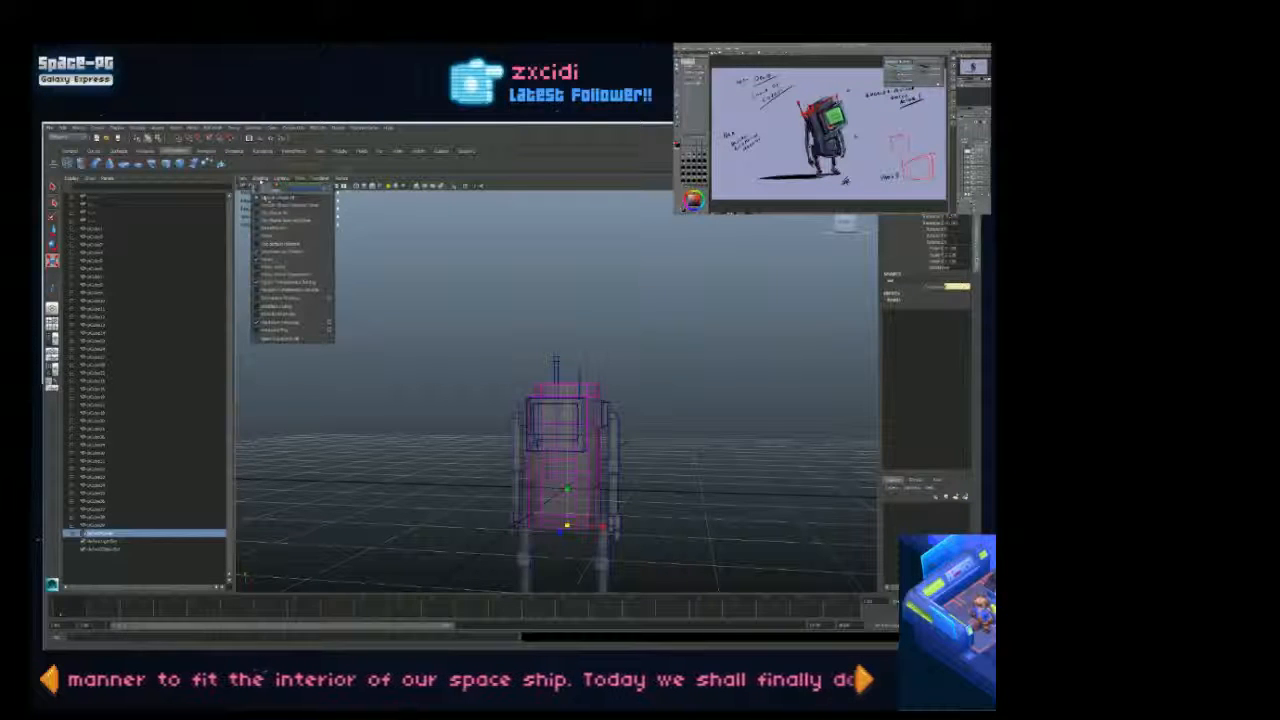
click(302, 258)
mouse_move(670, 335)
alt+mouse_down()
mouse_move(655, 328)
mouse_move(657, 354)
alt+mouse_up()
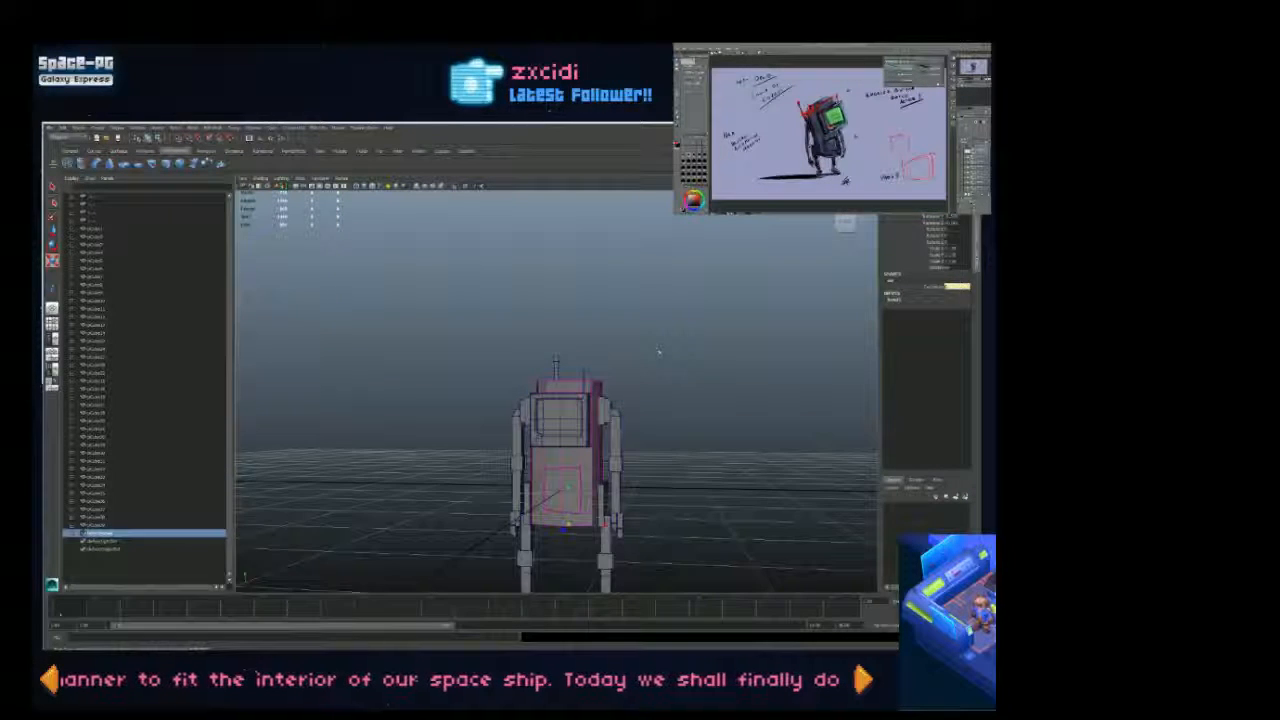
click(657, 354)
click(366, 187)
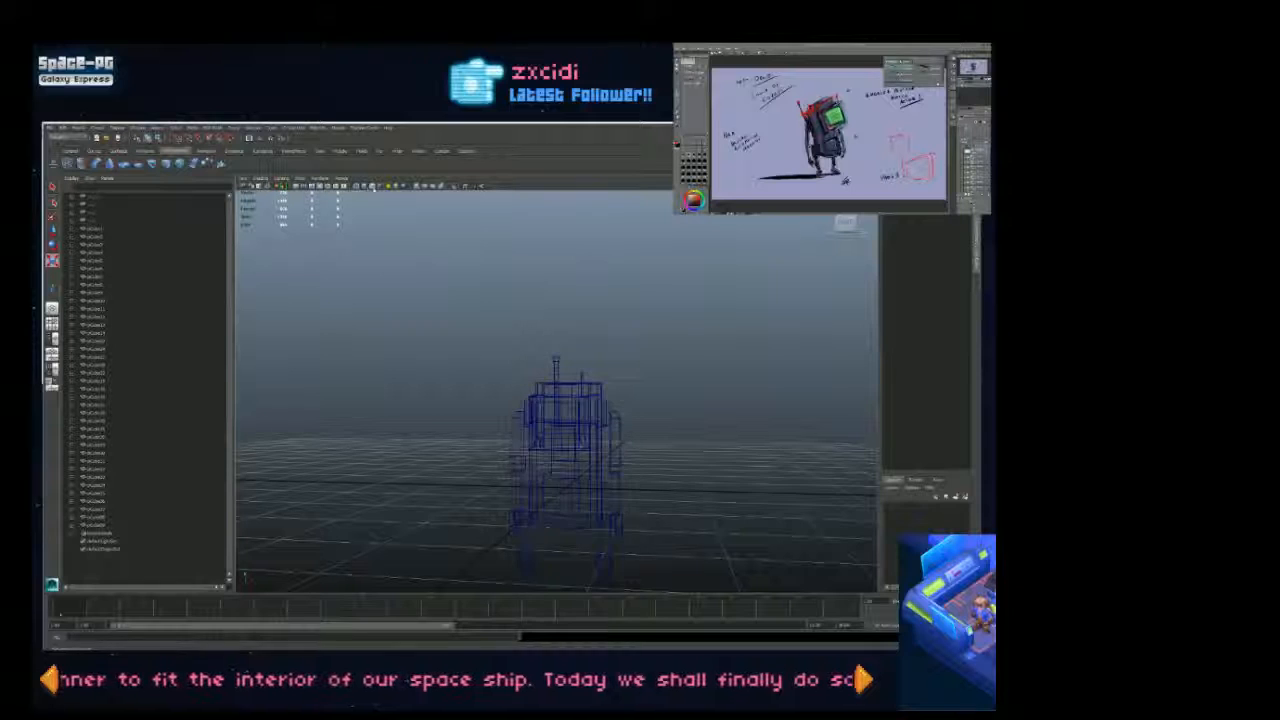
click(366, 187)
click(373, 187)
scroll(507, 301, down, 3)
alt+drag(507, 301, 643, 337)
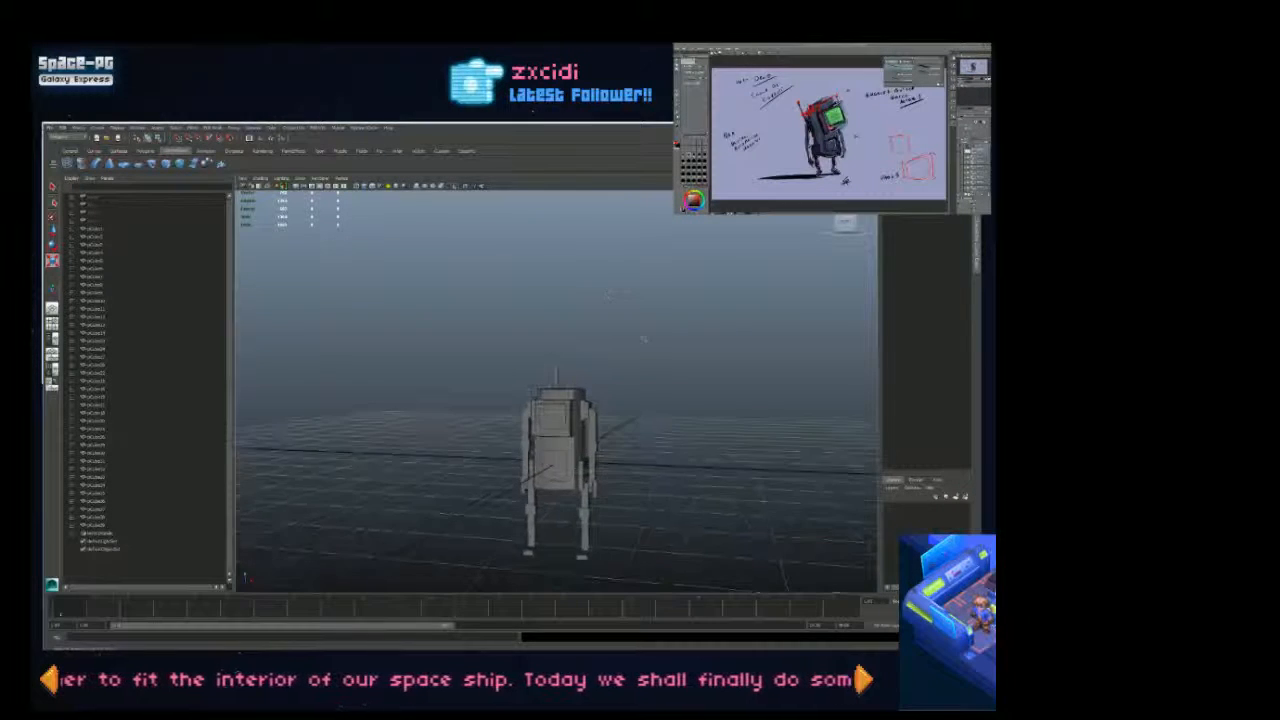
scroll(643, 337, up, 2)
Step: Bend the torso strongly to one side with the bend handle's Curvature, and restore the wireframe overlay
click(100, 534)
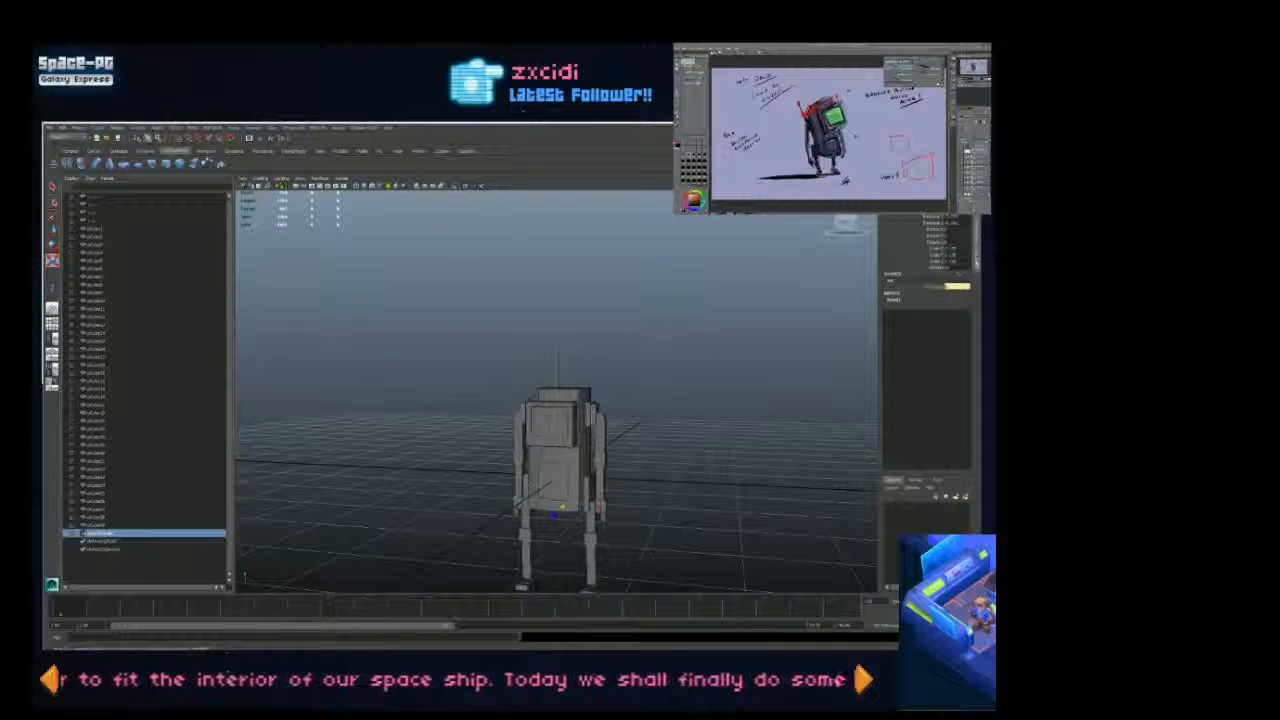
click(894, 300)
click(932, 312)
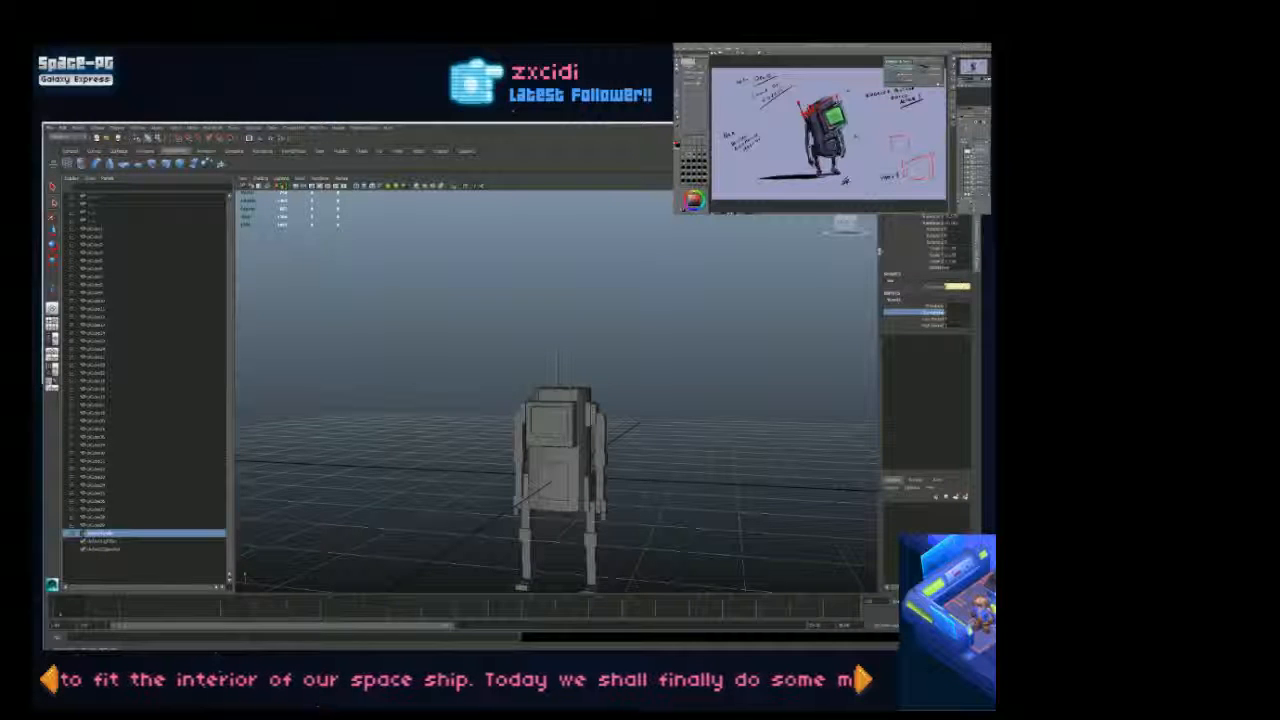
middle_drag(790, 262, 770, 262)
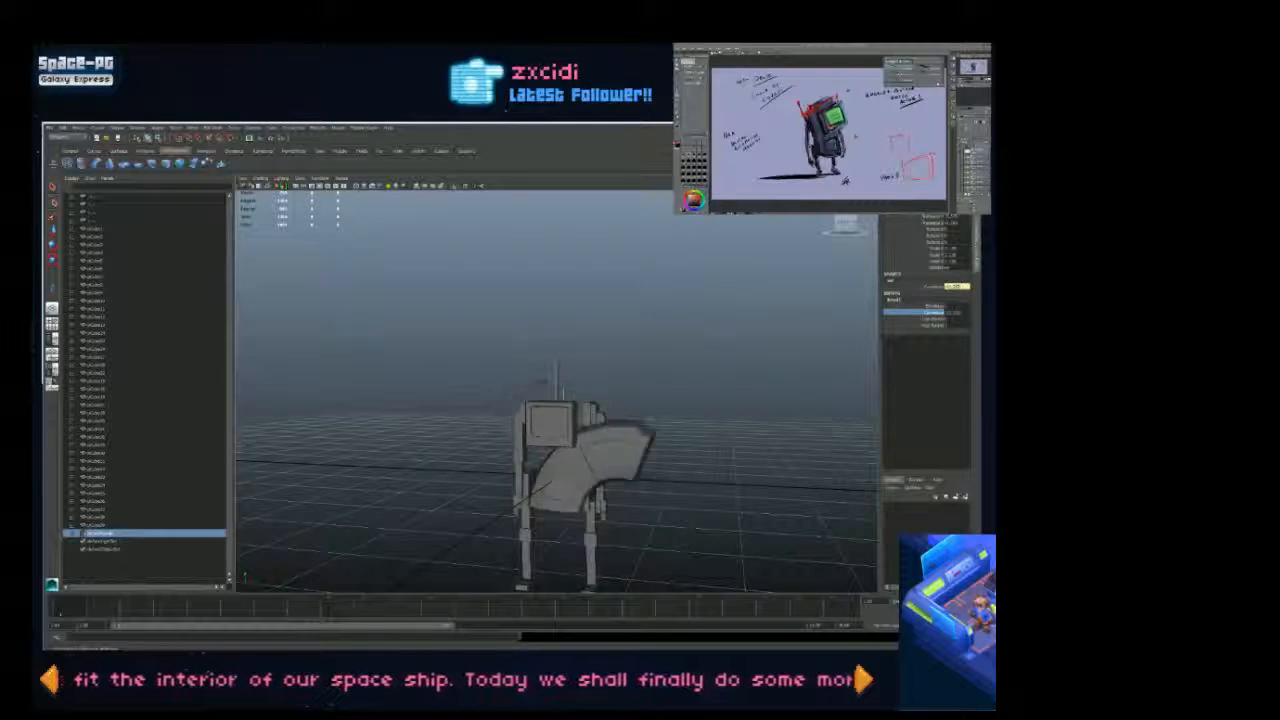
middle_drag(760, 318, 720, 320)
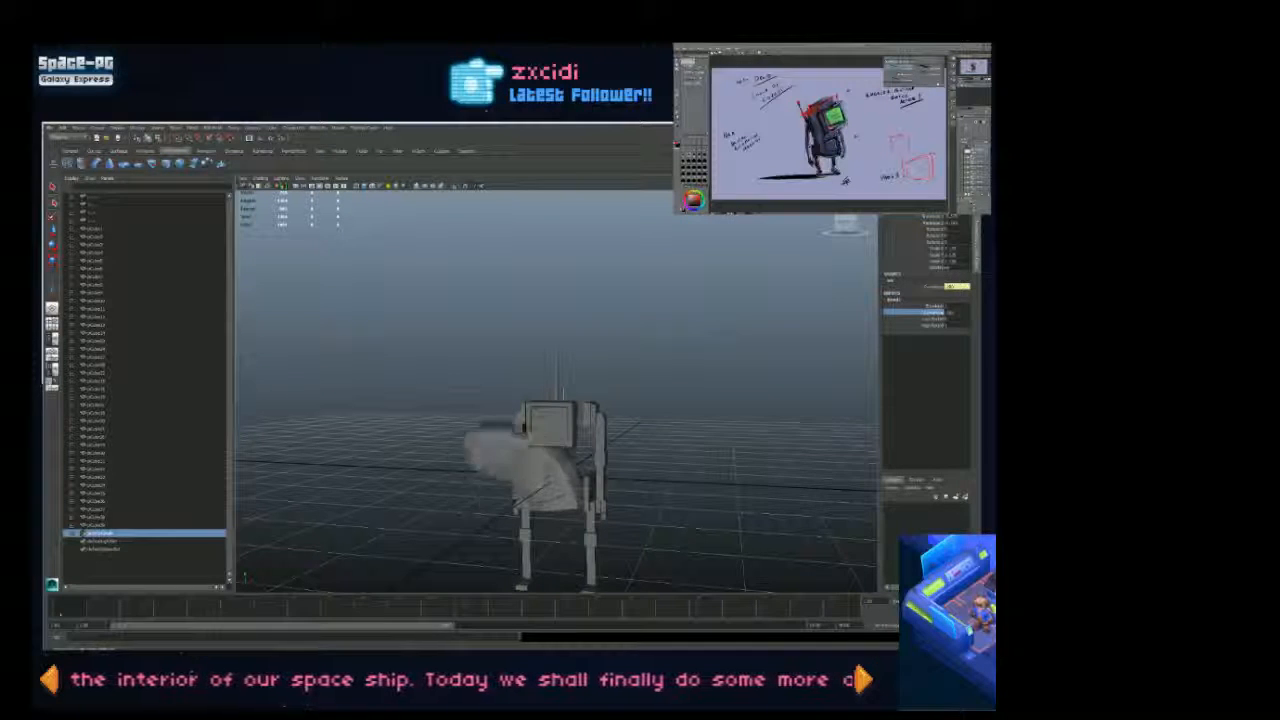
click(372, 186)
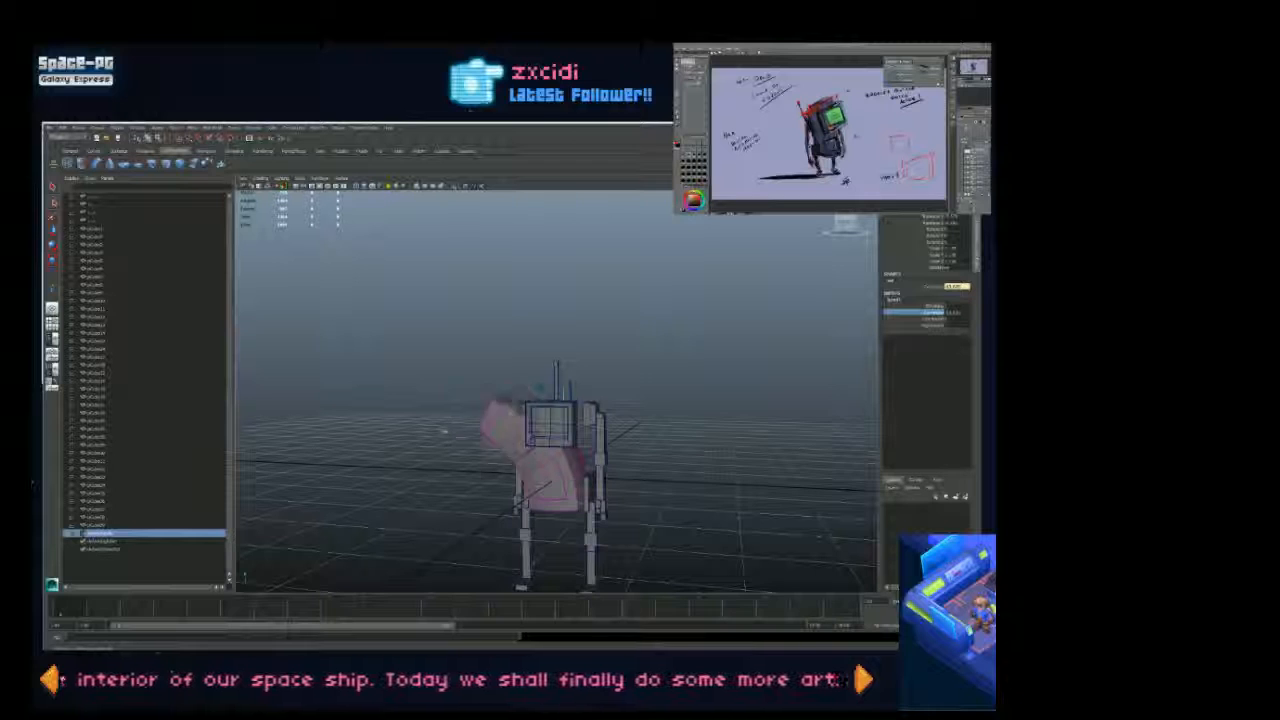
mouse_move(445, 431)
middle_down()
mouse_move(504, 431)
mouse_move(455, 431)
middle_up()
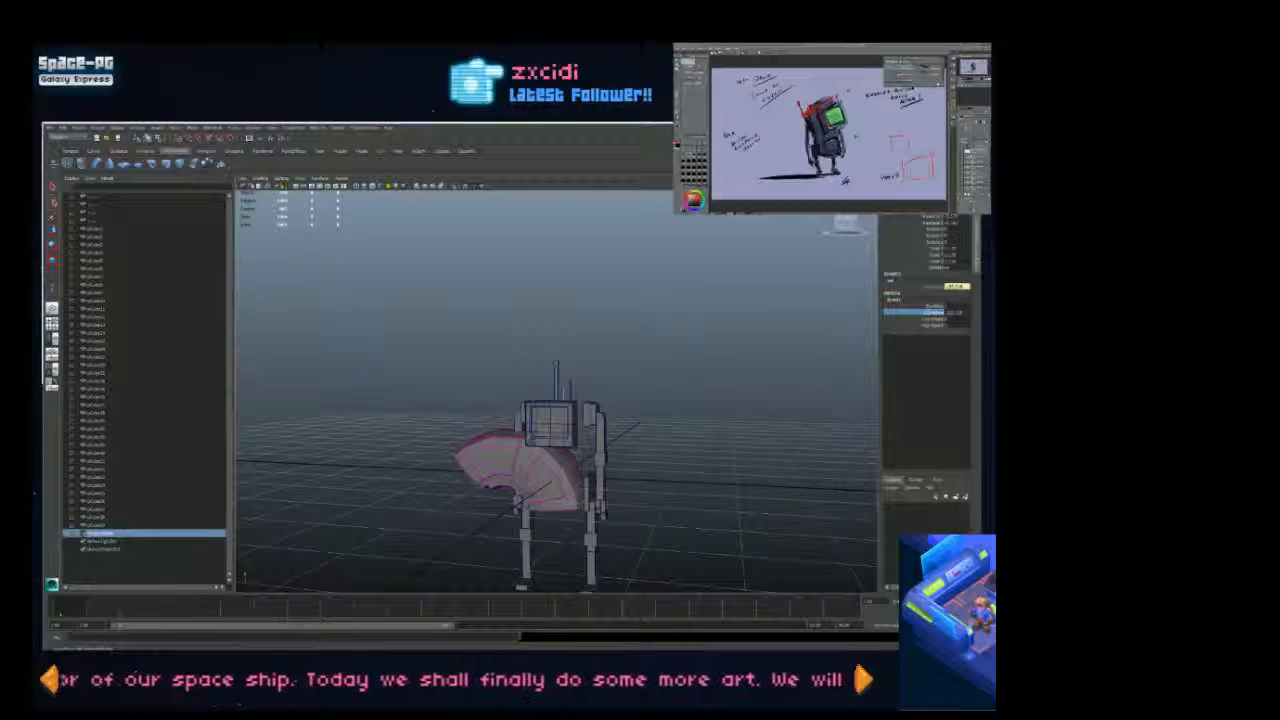
Step: Rotate the bend handle at the torso's base to change the direction in which the torso bends
alt+drag(758, 440, 785, 452)
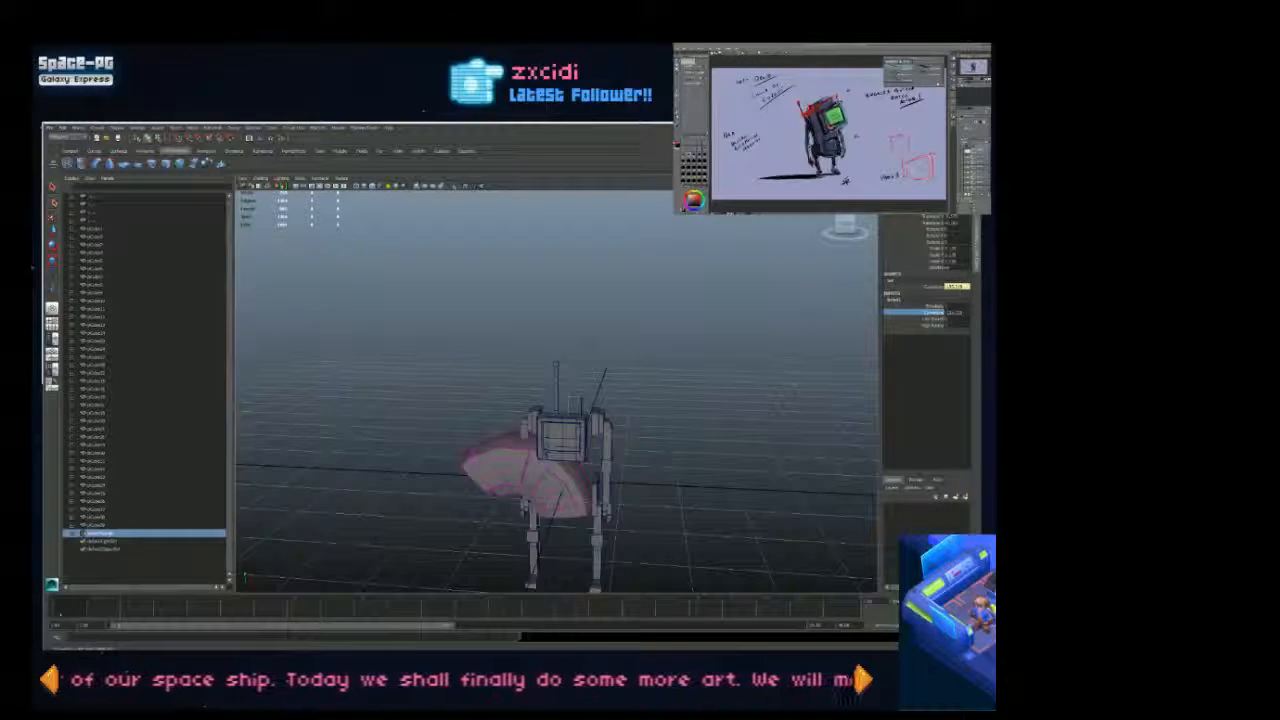
key(r)
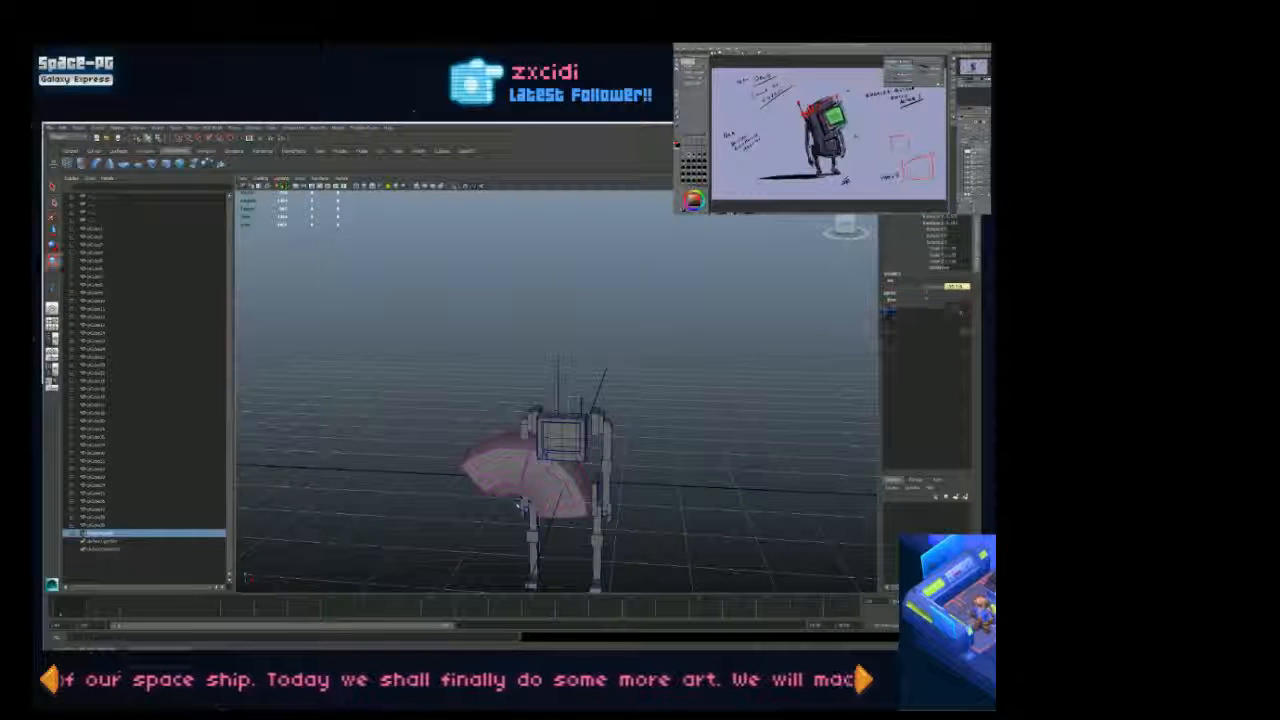
key(w)
key(e)
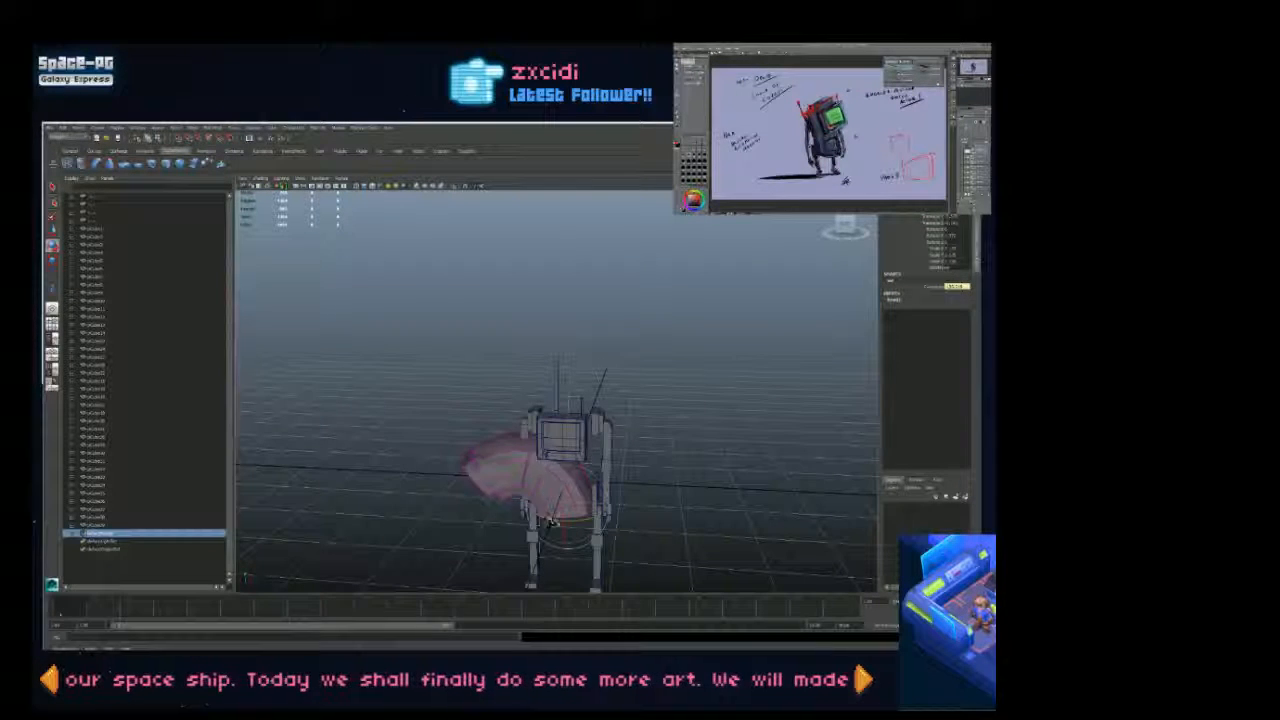
drag(636, 511, 619, 403)
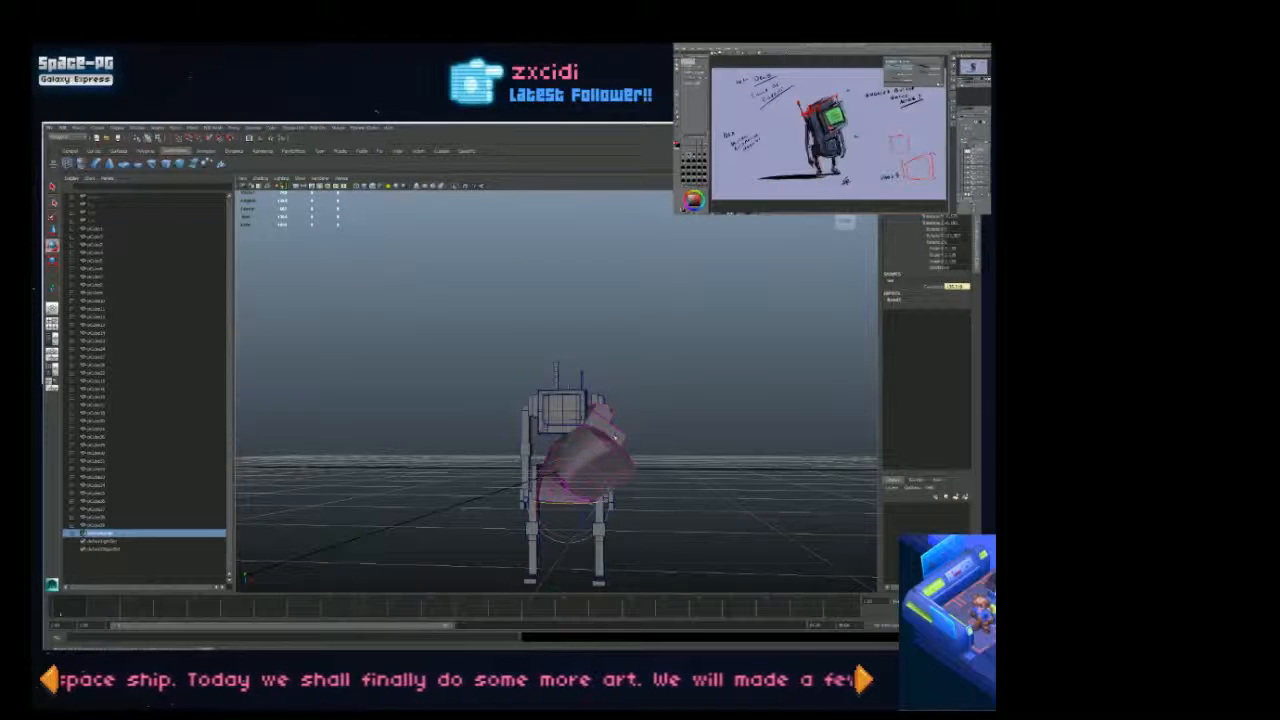
Step: Isolate the torso and its bend handle in the viewport, and reselect the bend handle
shift+click(616, 437)
click(300, 179)
mouse_move(312, 190)
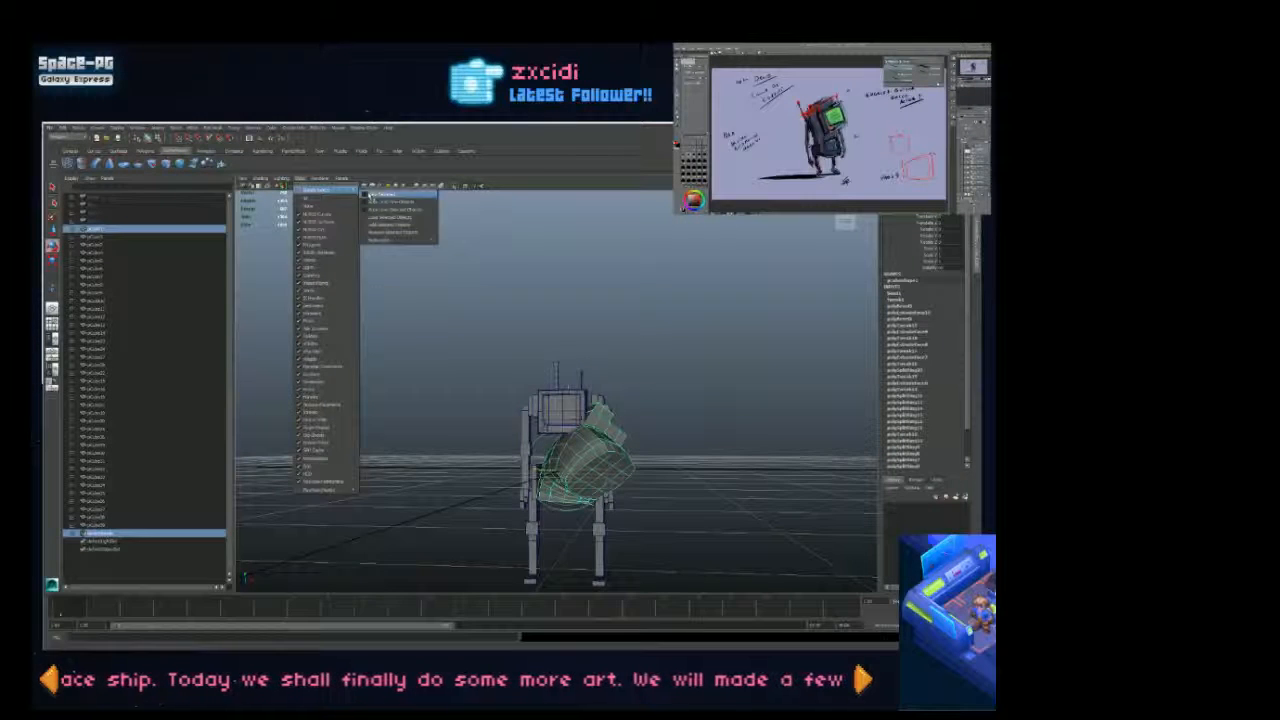
click(373, 196)
click(618, 477)
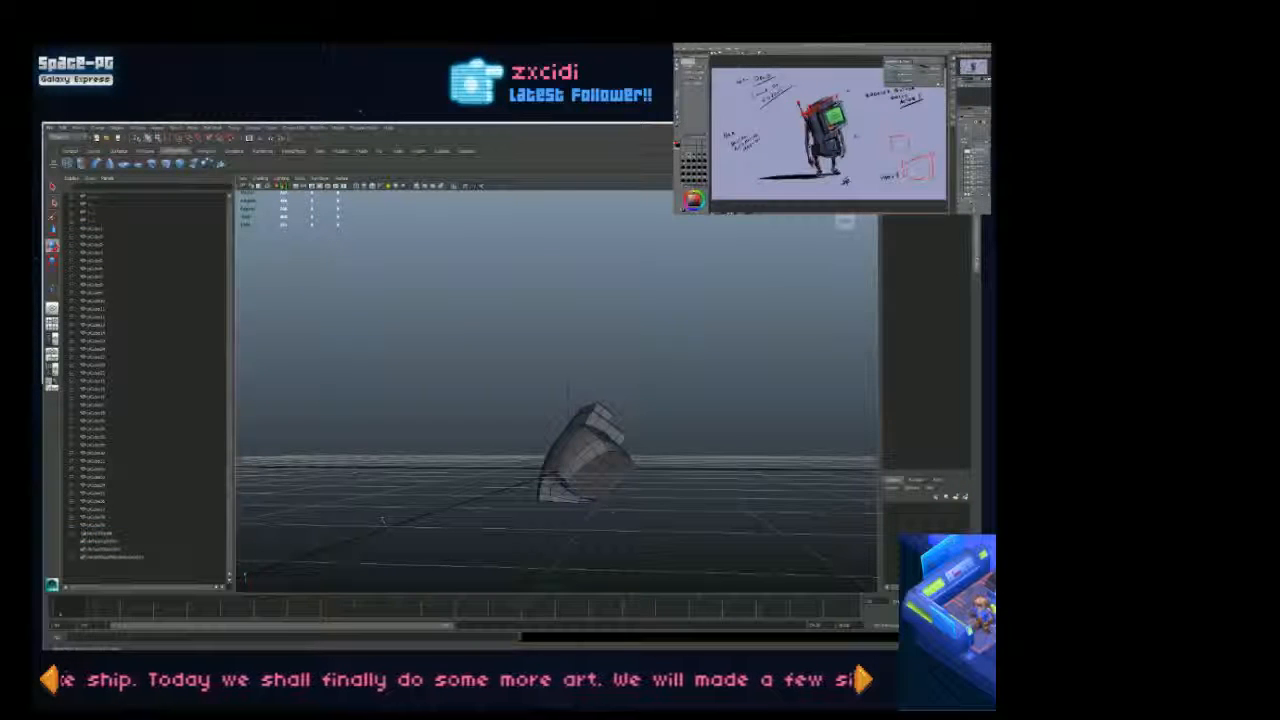
click(601, 509)
mouse_move(601, 509)
mouse_down()
mouse_move(566, 503)
mouse_move(602, 522)
mouse_up()
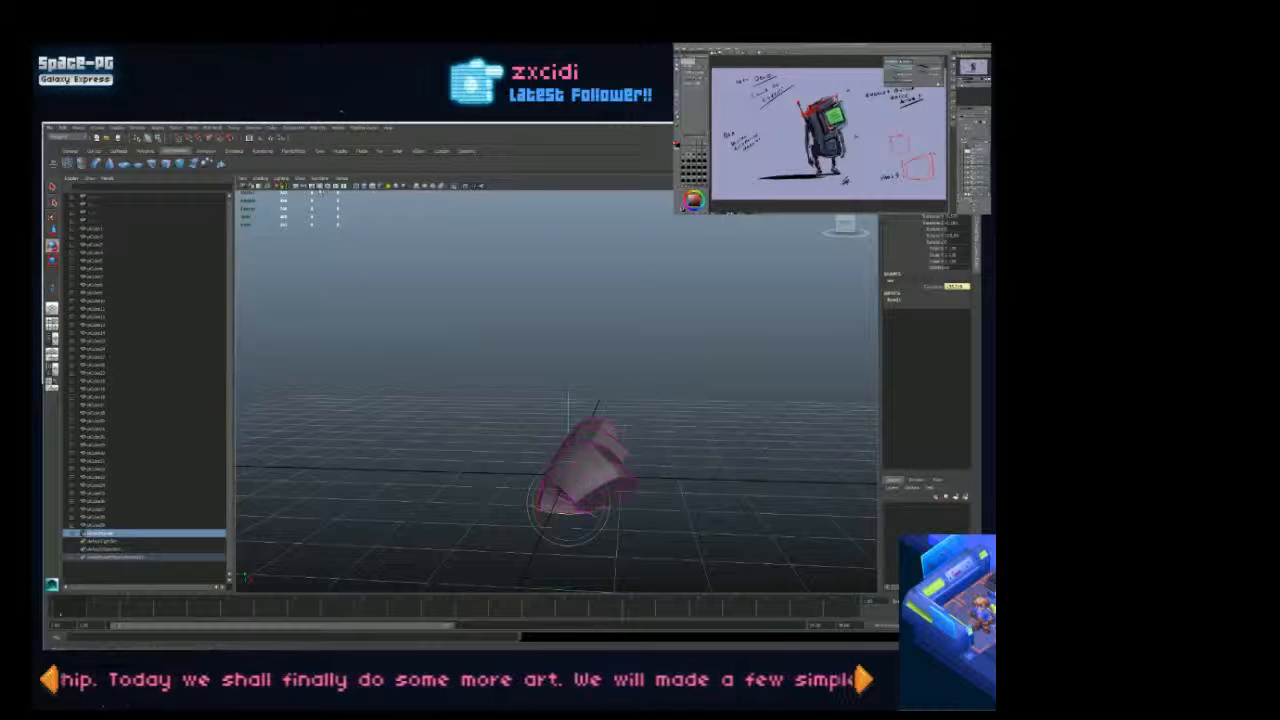
Step: Hide the viewport grid and examine the bent torso from several angles
click(301, 179)
click(330, 465)
alt+drag(497, 434, 520, 419)
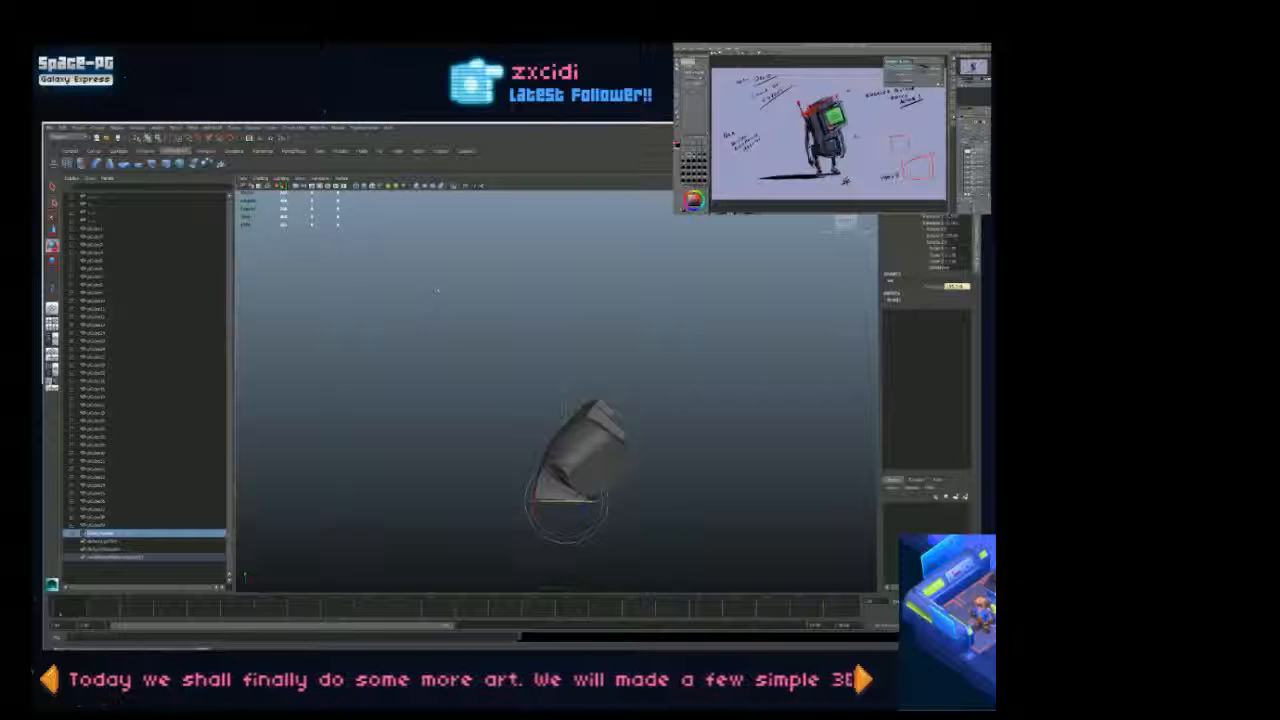
alt+drag(436, 290, 491, 414)
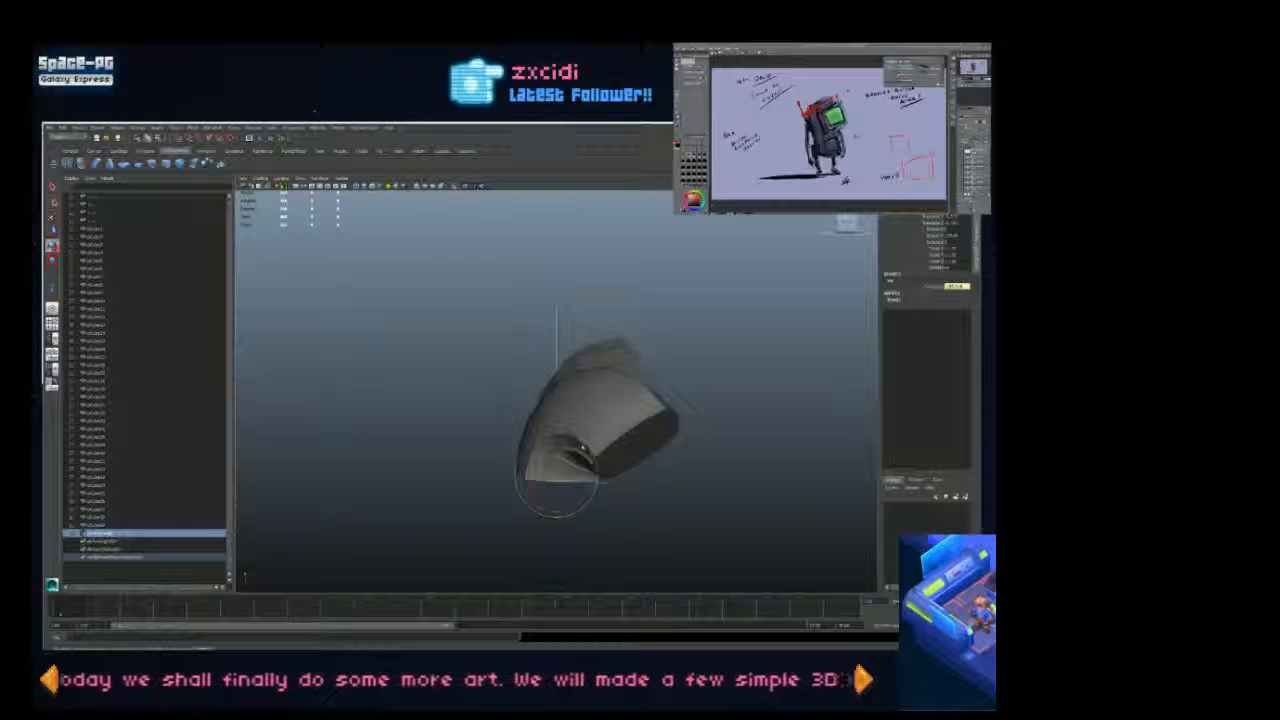
alt+drag(583, 447, 588, 510)
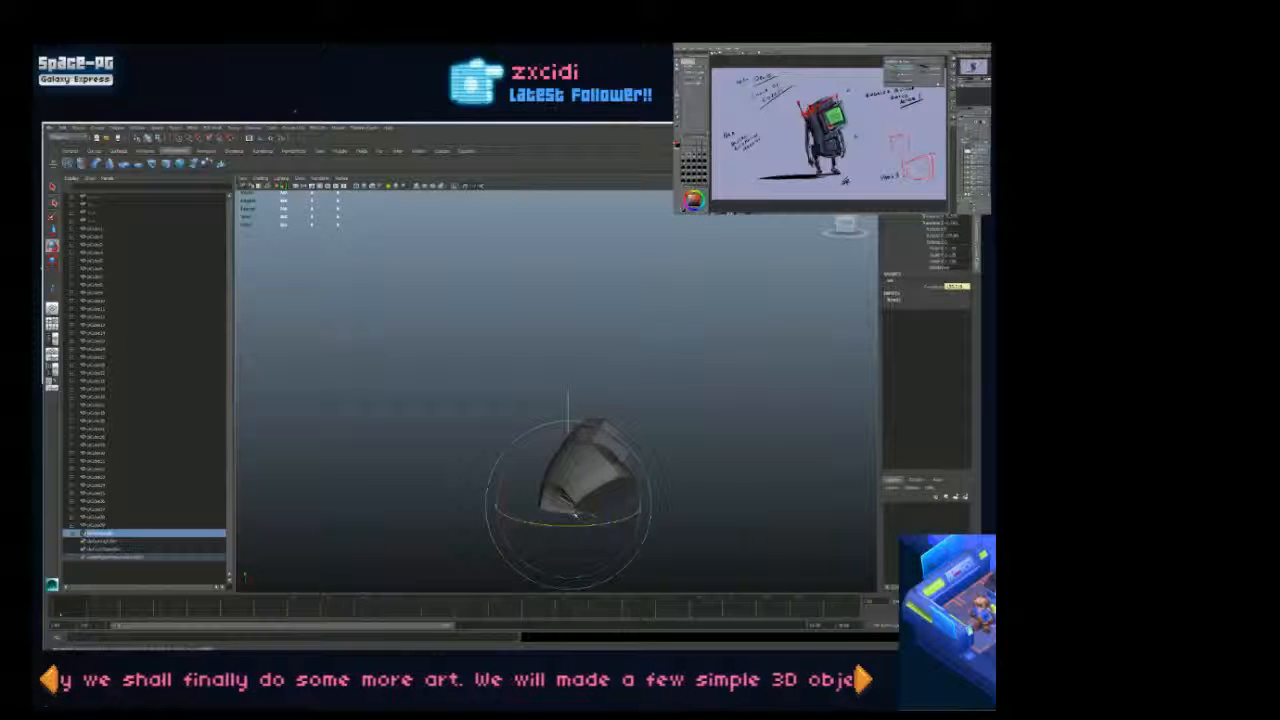
Step: Enlarge the rotate manipulator and rotate the bend handle about several axes to try other bend directions for the torso
key(plus)
key(plus)
key(minus)
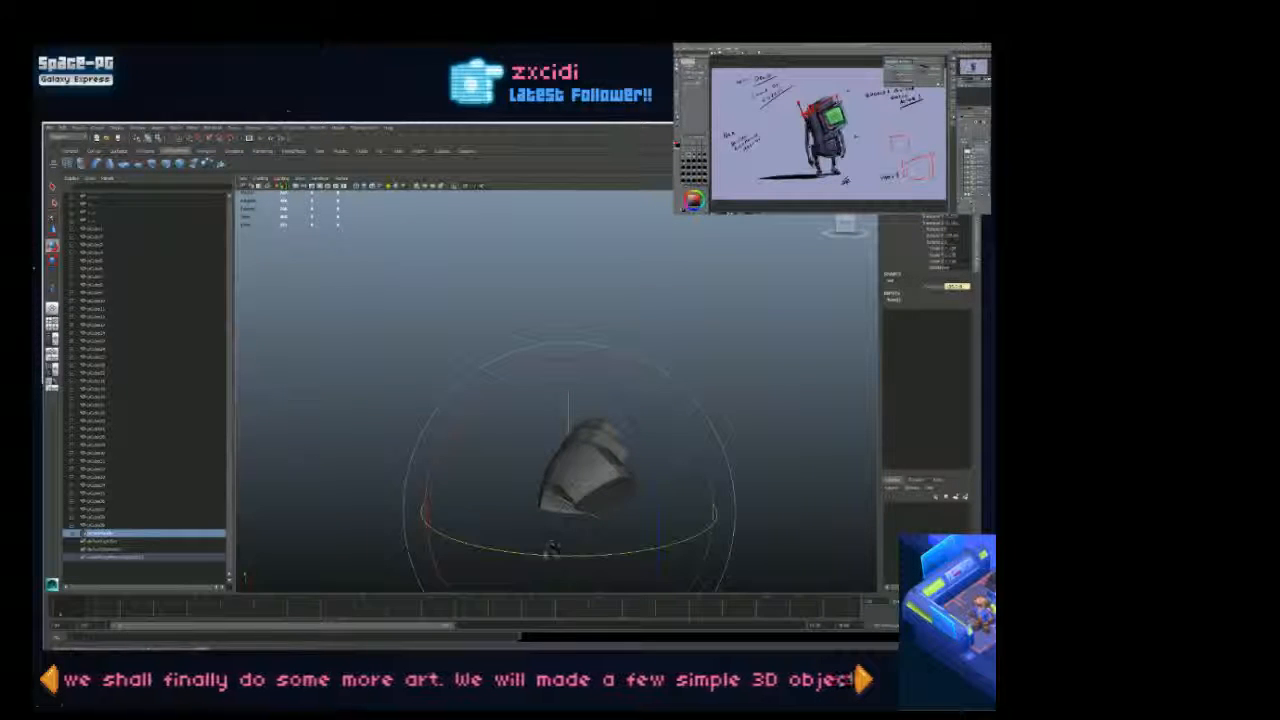
drag(552, 549, 700, 523)
drag(579, 552, 615, 438)
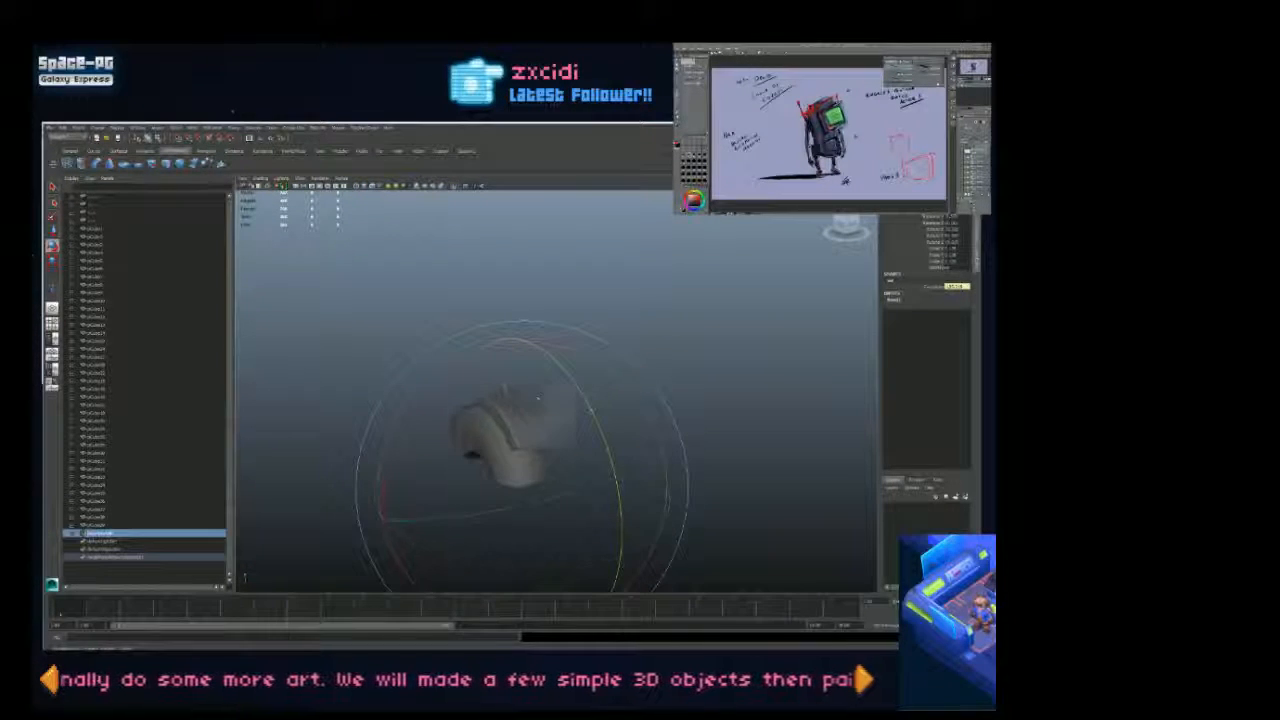
alt+drag(538, 397, 515, 469)
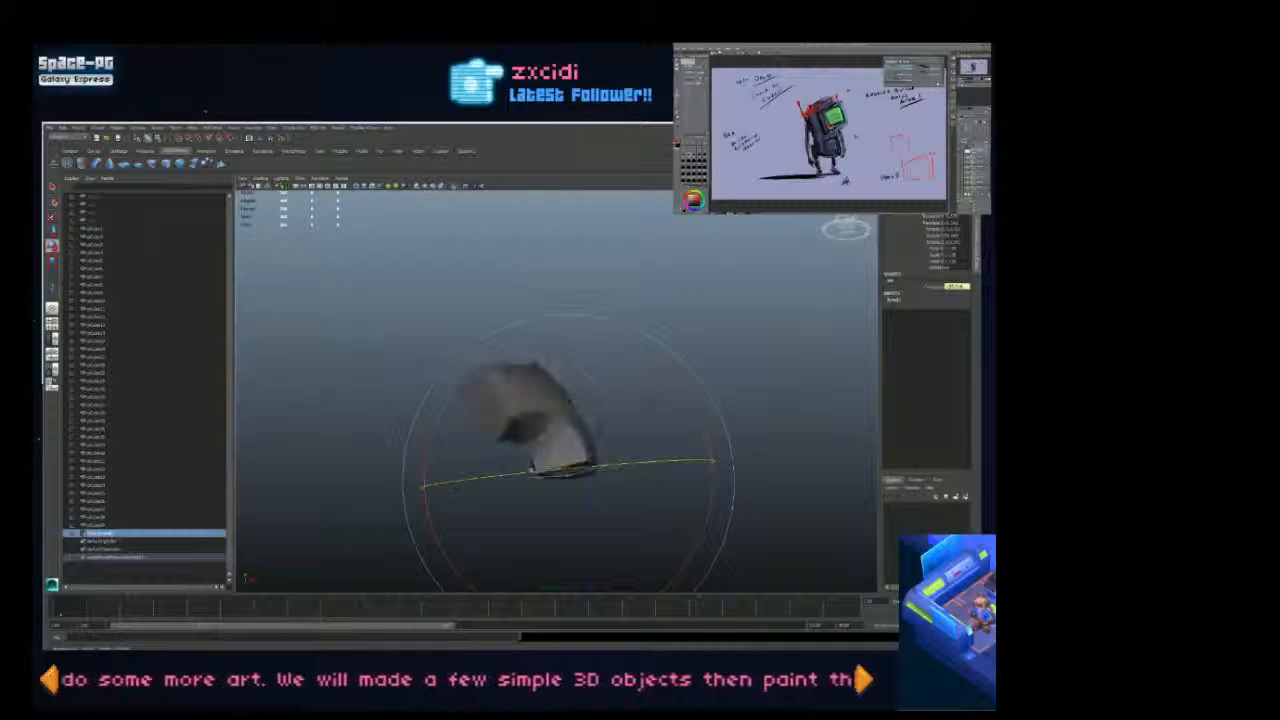
drag(545, 472, 518, 508)
drag(600, 498, 440, 399)
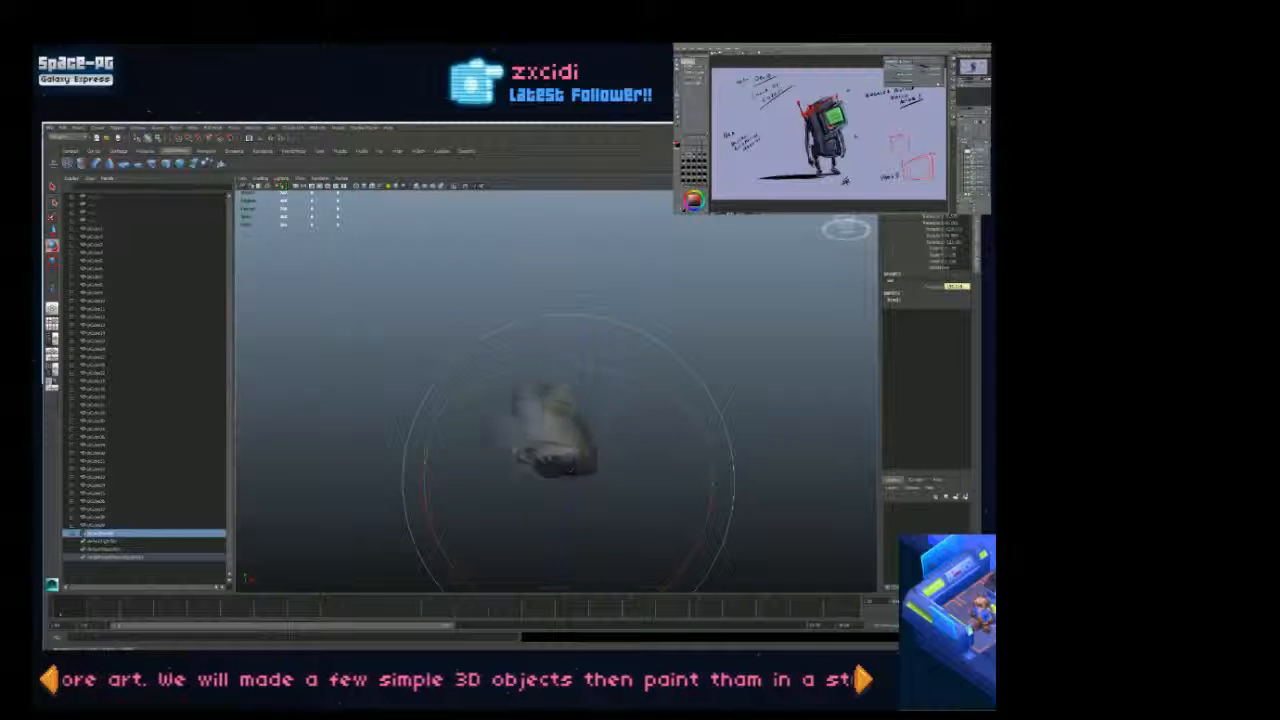
drag(444, 508, 367, 580)
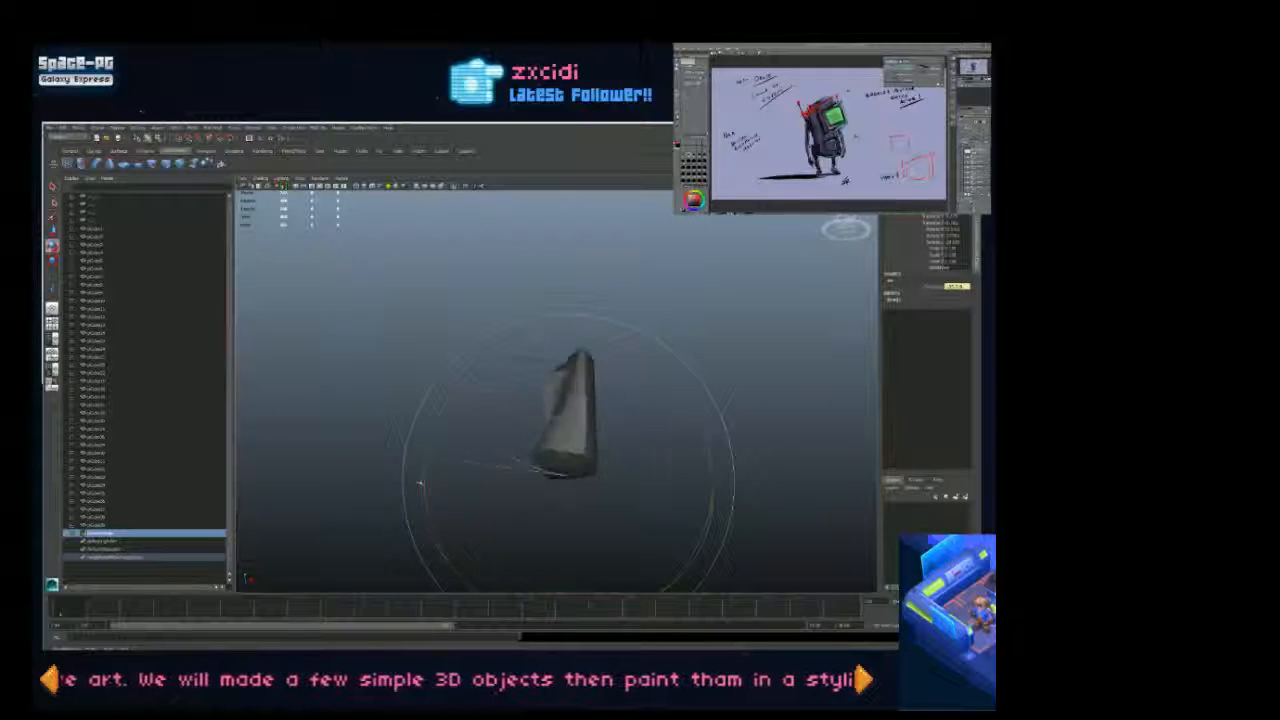
drag(420, 484, 704, 580)
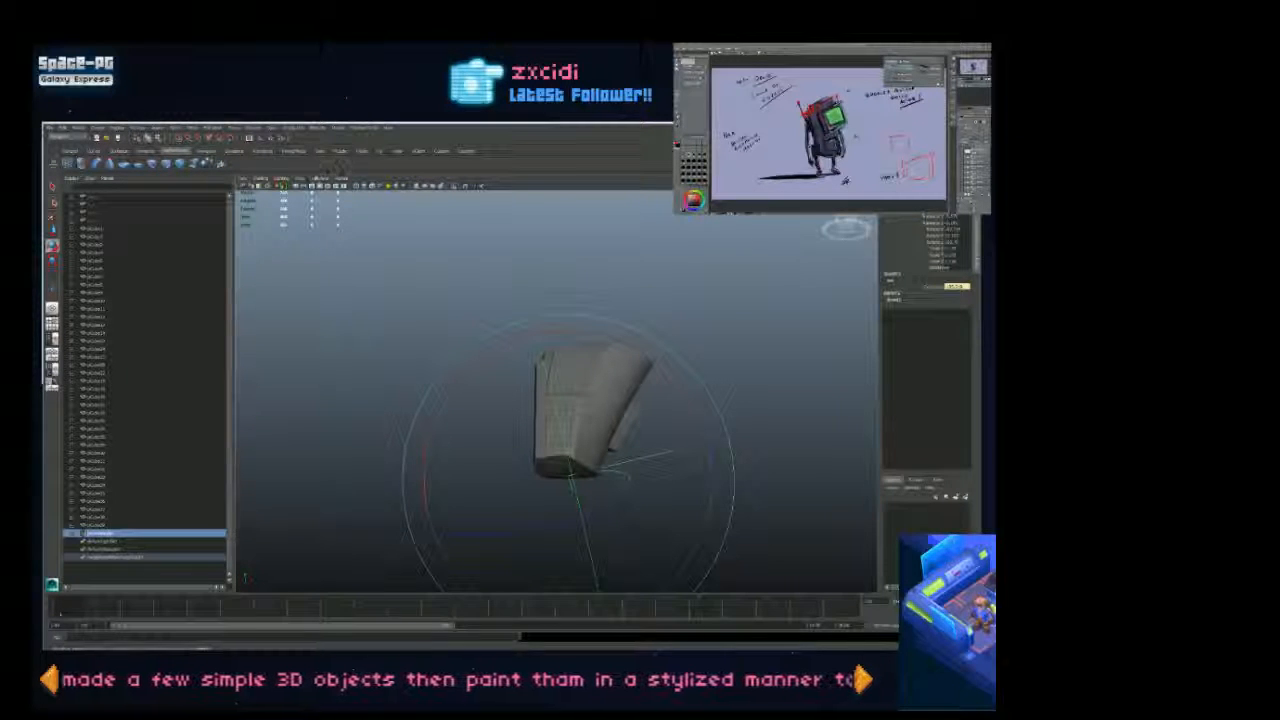
Step: End the isolation so the whole robot is displayed, and delete the bend handle
click(298, 179)
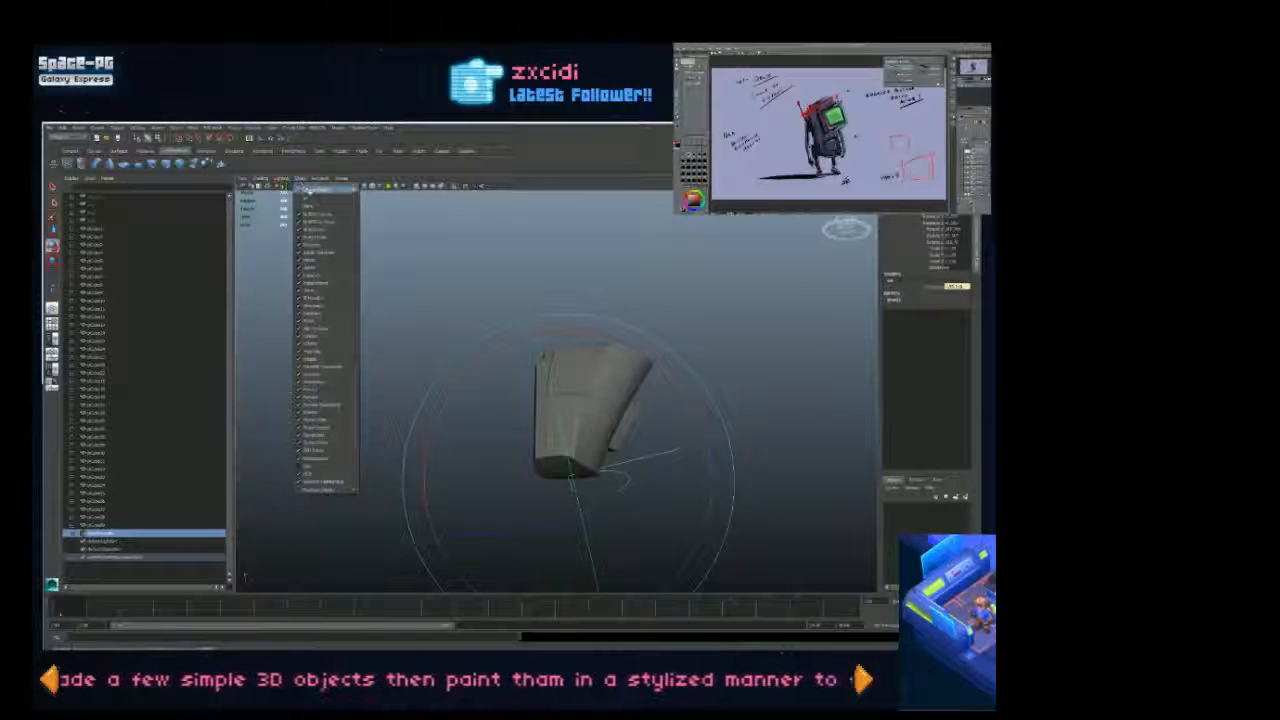
mouse_move(320, 192)
click(368, 194)
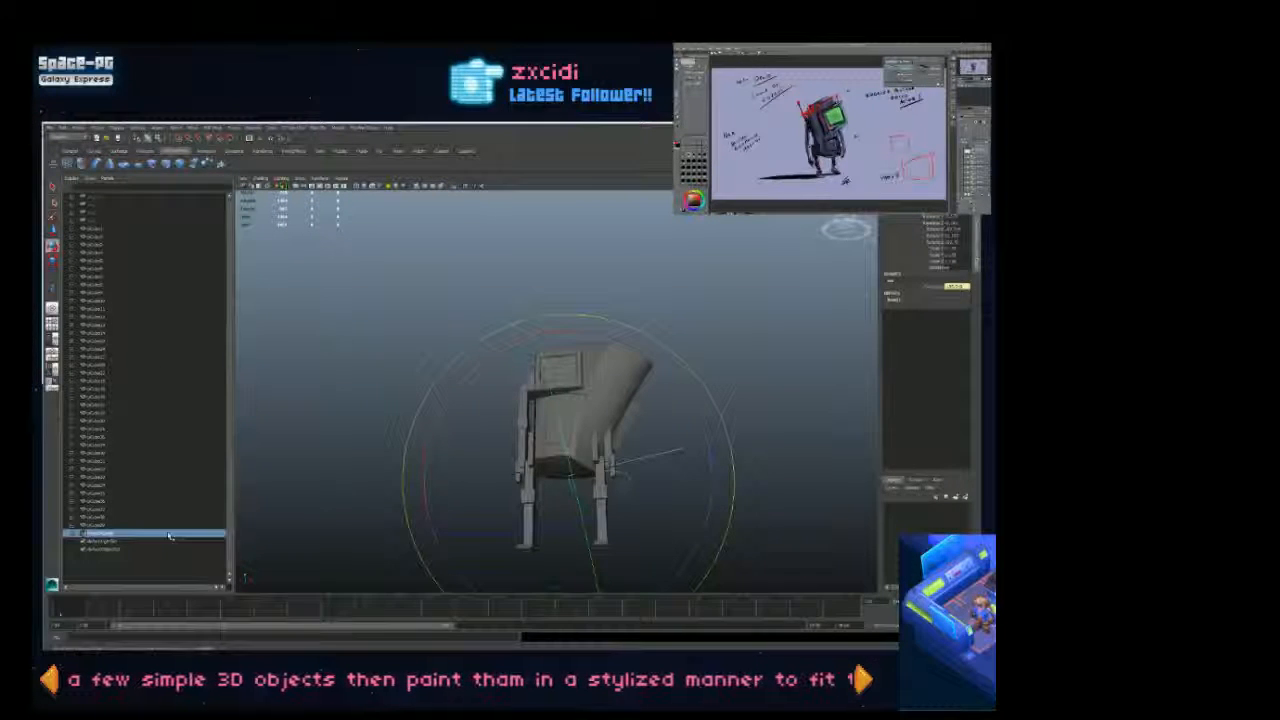
right_click(170, 537)
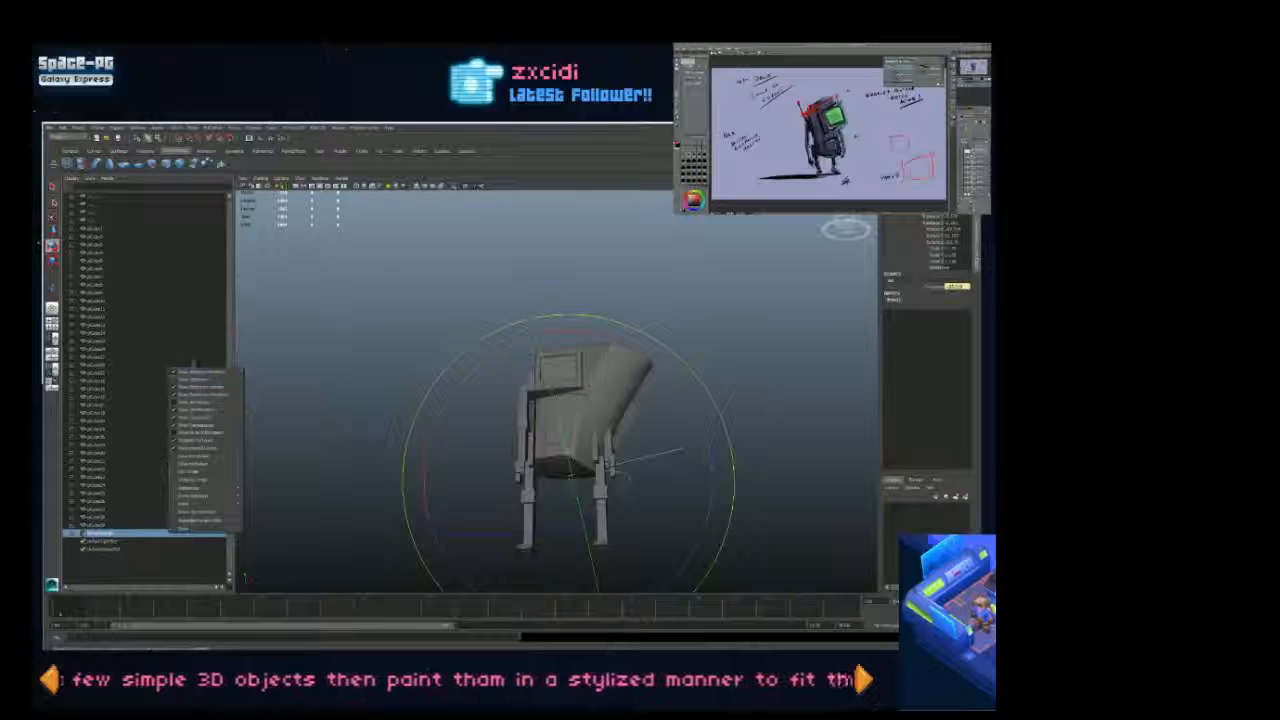
click(194, 363)
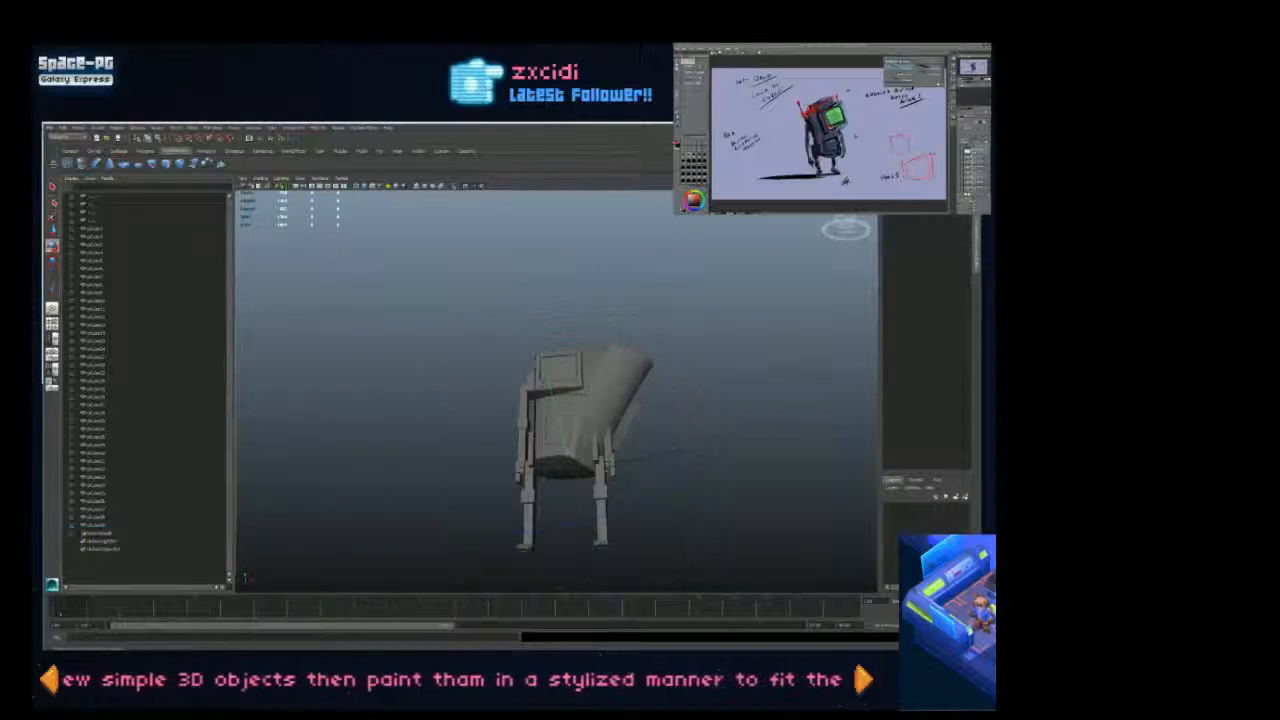
click(94, 535)
key(Delete)
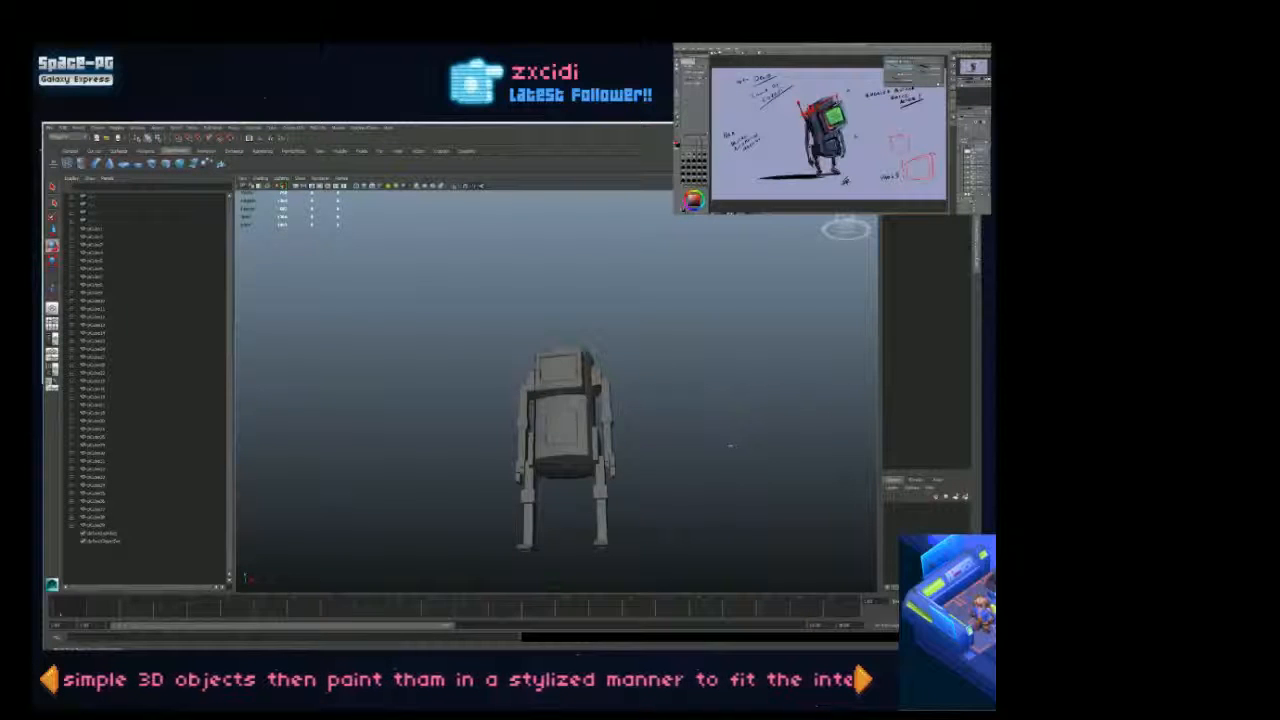
Step: Select all the robot's parts to frame them in the view, and clear the selection with the model shaded
alt+drag(730, 446, 679, 409)
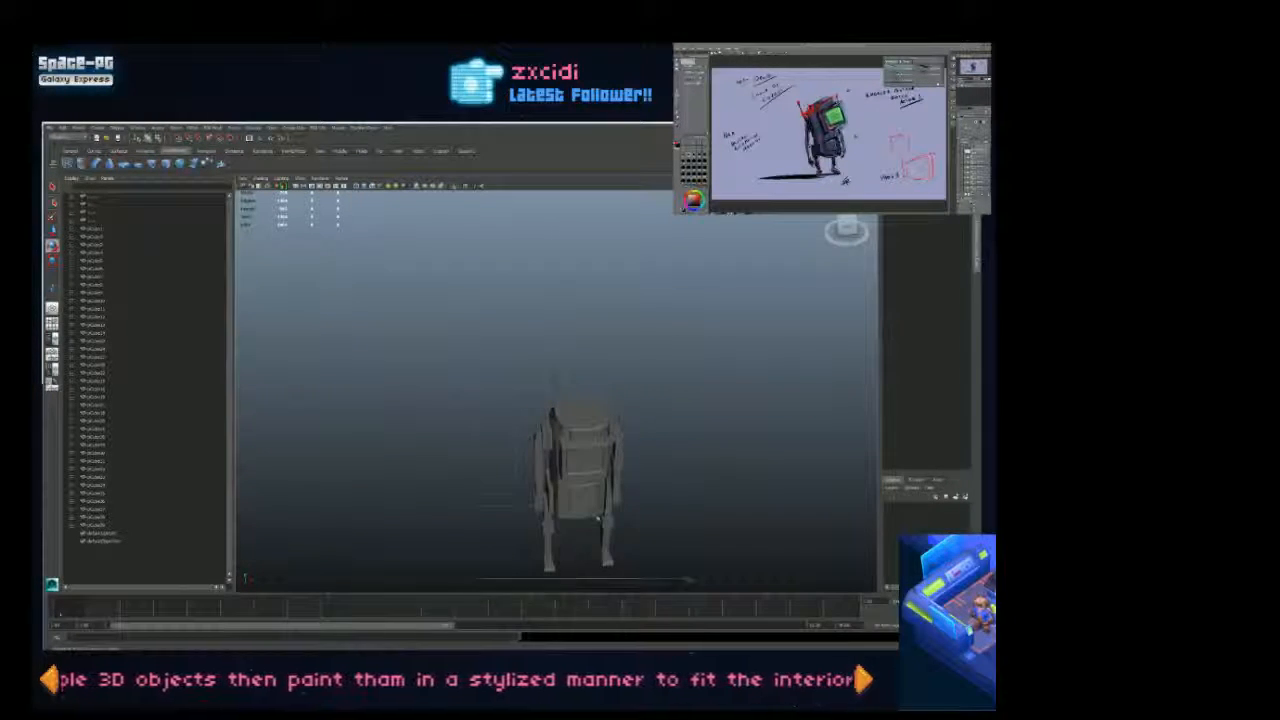
drag(690, 580, 692, 582)
key(f)
alt+drag(708, 500, 680, 477)
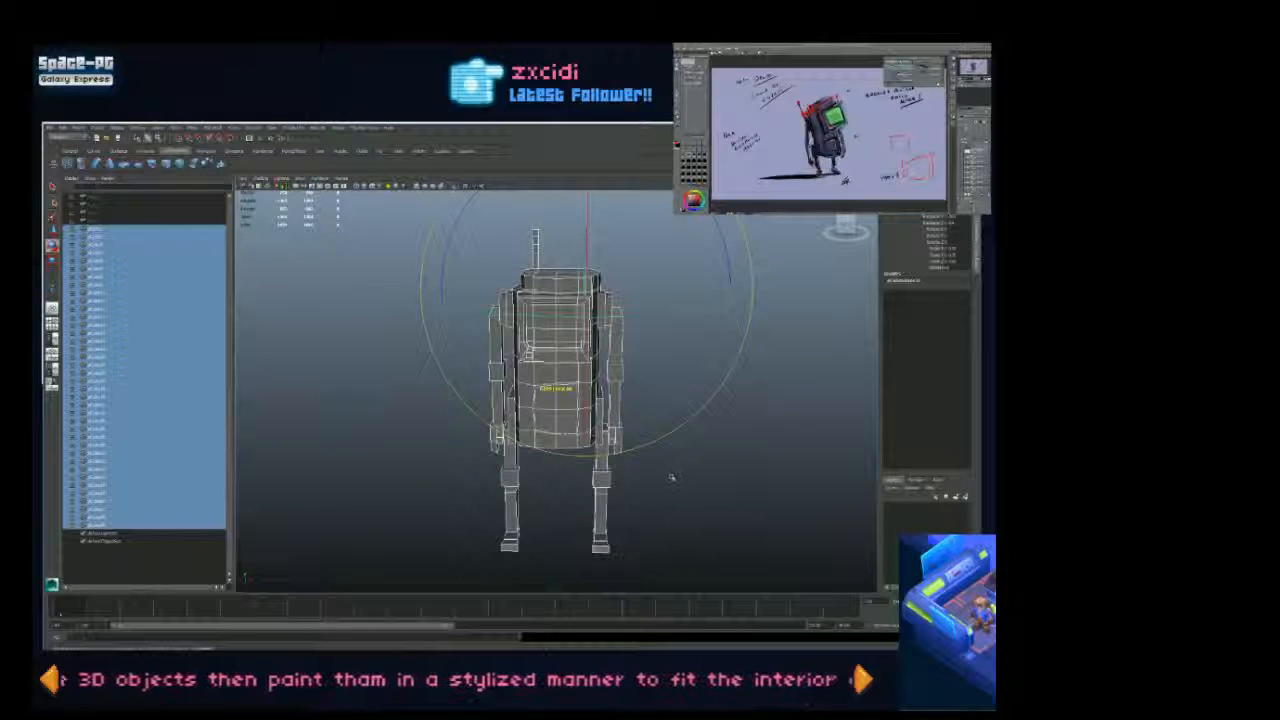
click(700, 484)
key(5)
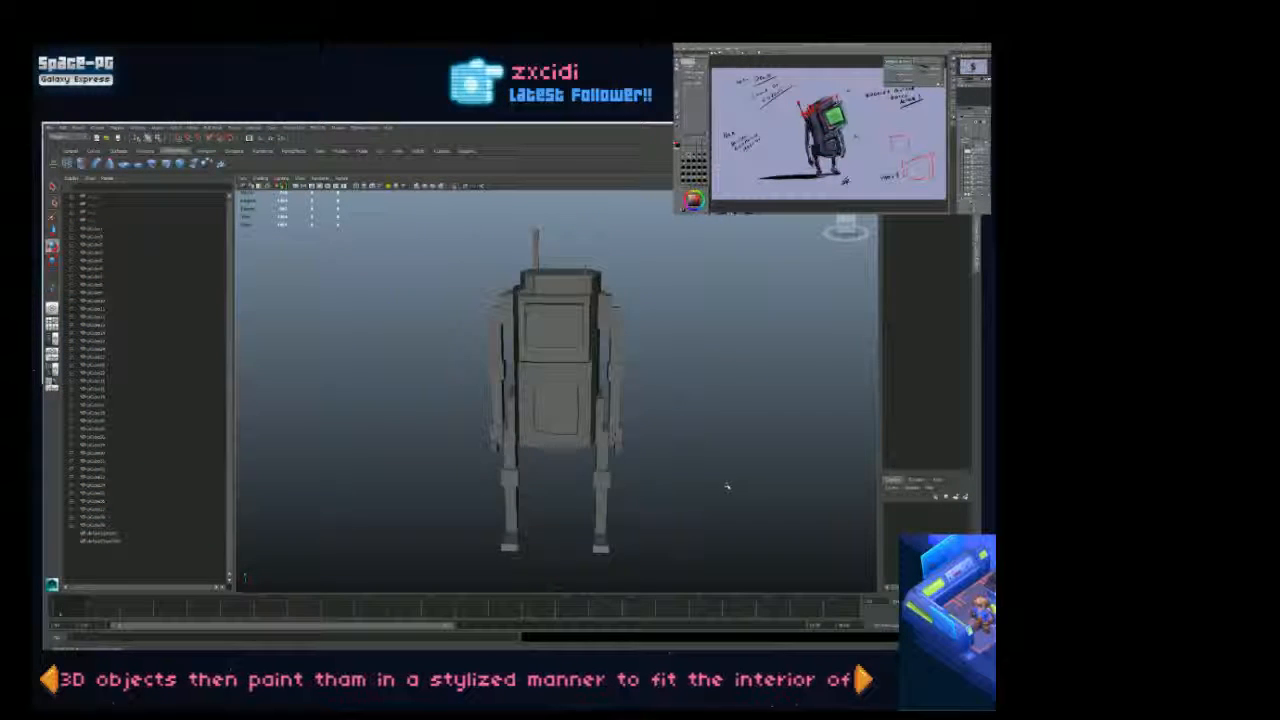
Step: Examine the straightened robot from the front and from above, and select the torso mesh
mouse_move(510, 549)
alt+mouse_down()
mouse_move(586, 471)
mouse_move(515, 400)
mouse_move(495, 483)
mouse_move(600, 500)
mouse_move(622, 580)
mouse_move(704, 492)
alt+mouse_up()
click(547, 361)
alt+drag(547, 361, 635, 440)
alt+right_drag(635, 440, 664, 552)
alt+drag(664, 552, 780, 367)
click(780, 367)
alt+right_drag(780, 367, 655, 303)
click(600, 290)
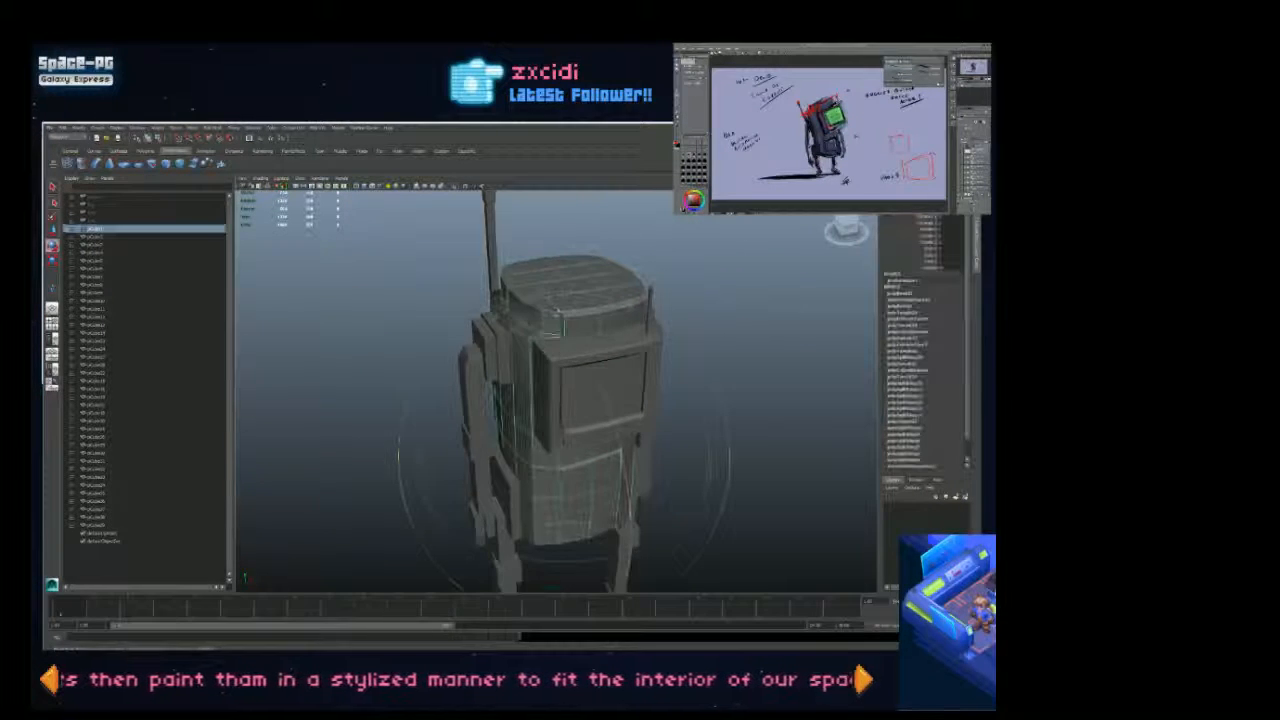
alt+drag(600, 290, 570, 350)
Step: Switch the torso to edge selection with the Move tool and select the edges around its top rim
key(w)
right_click(578, 385)
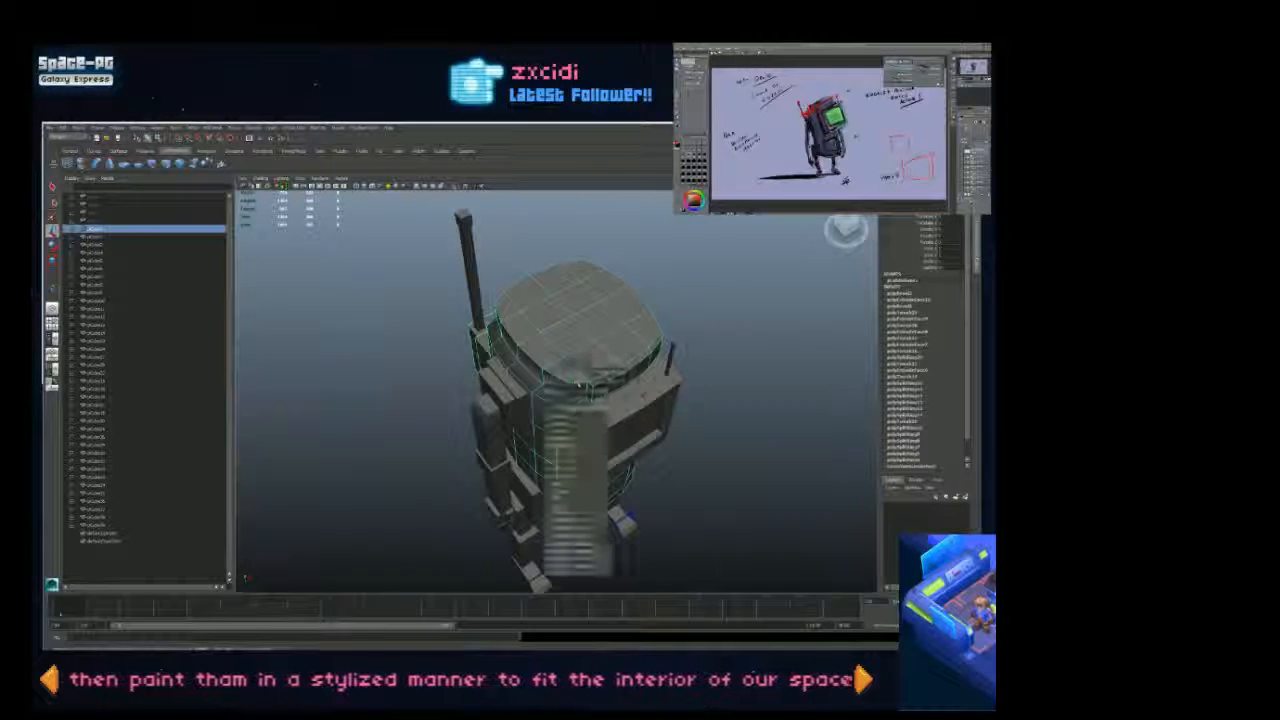
right_drag(572, 373, 573, 365)
click(580, 385)
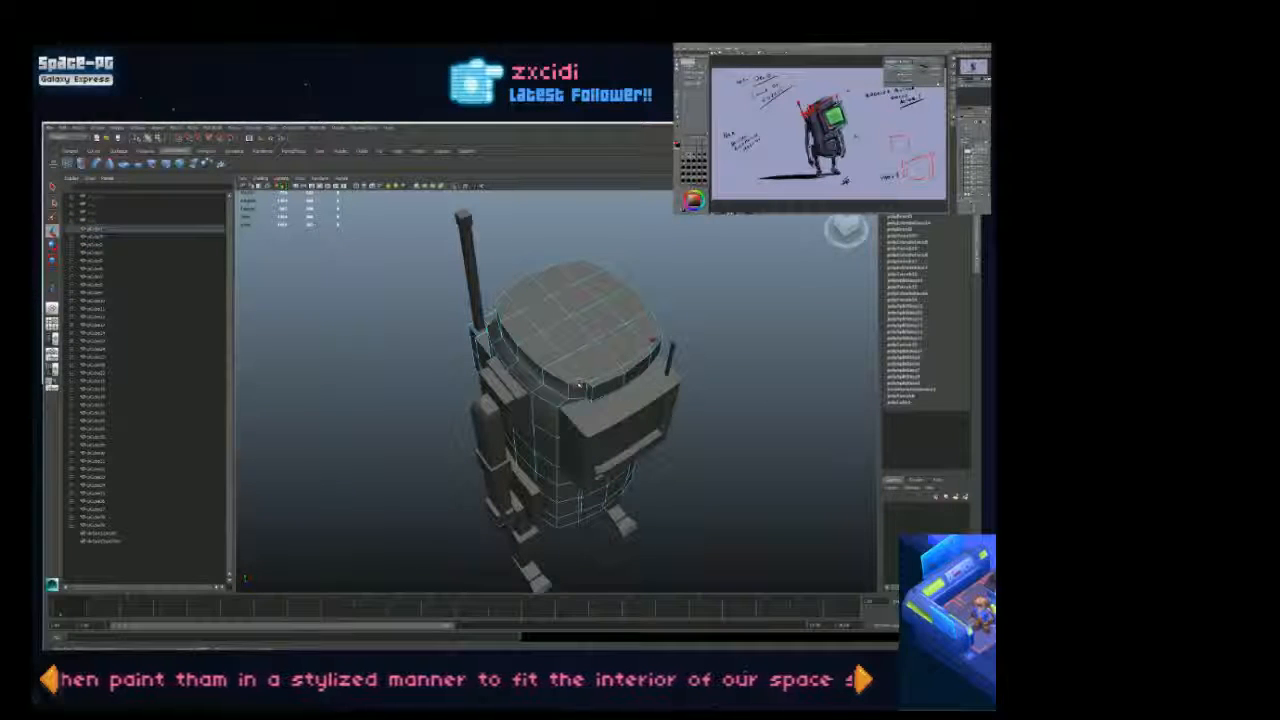
alt+drag(592, 407, 450, 360)
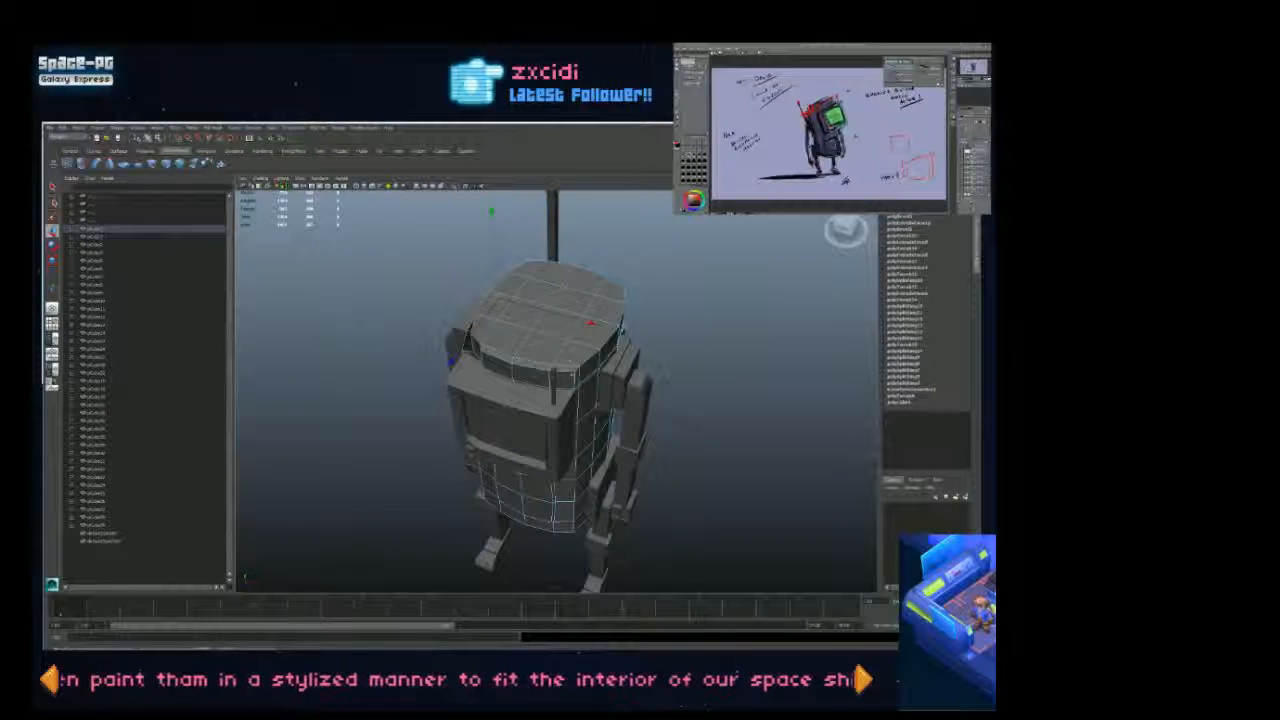
alt+drag(585, 366, 484, 233)
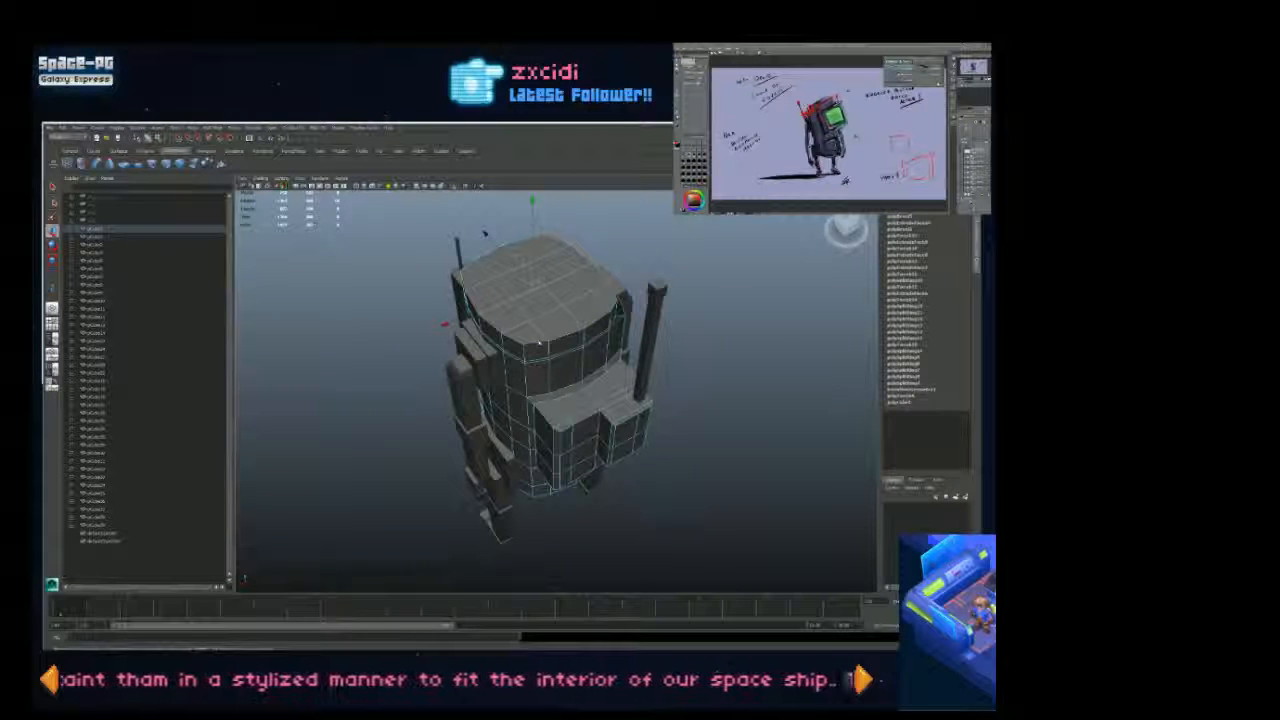
key(f)
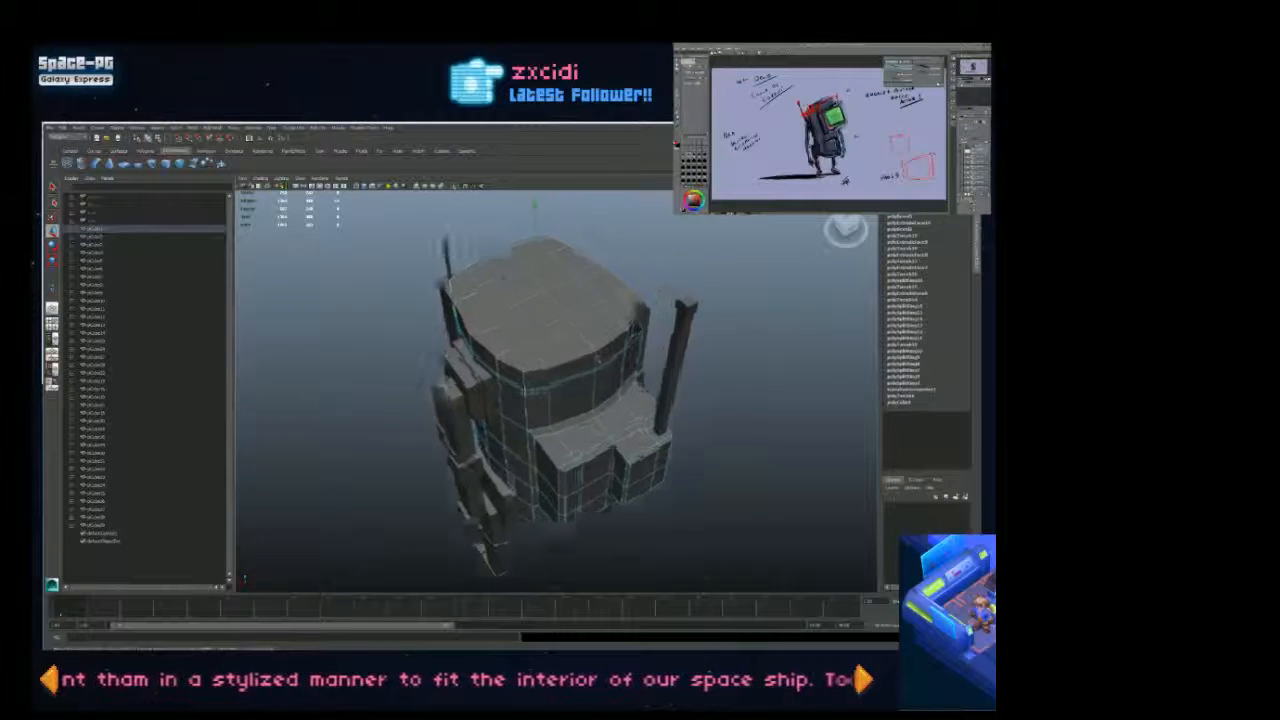
alt+drag(548, 444, 622, 362)
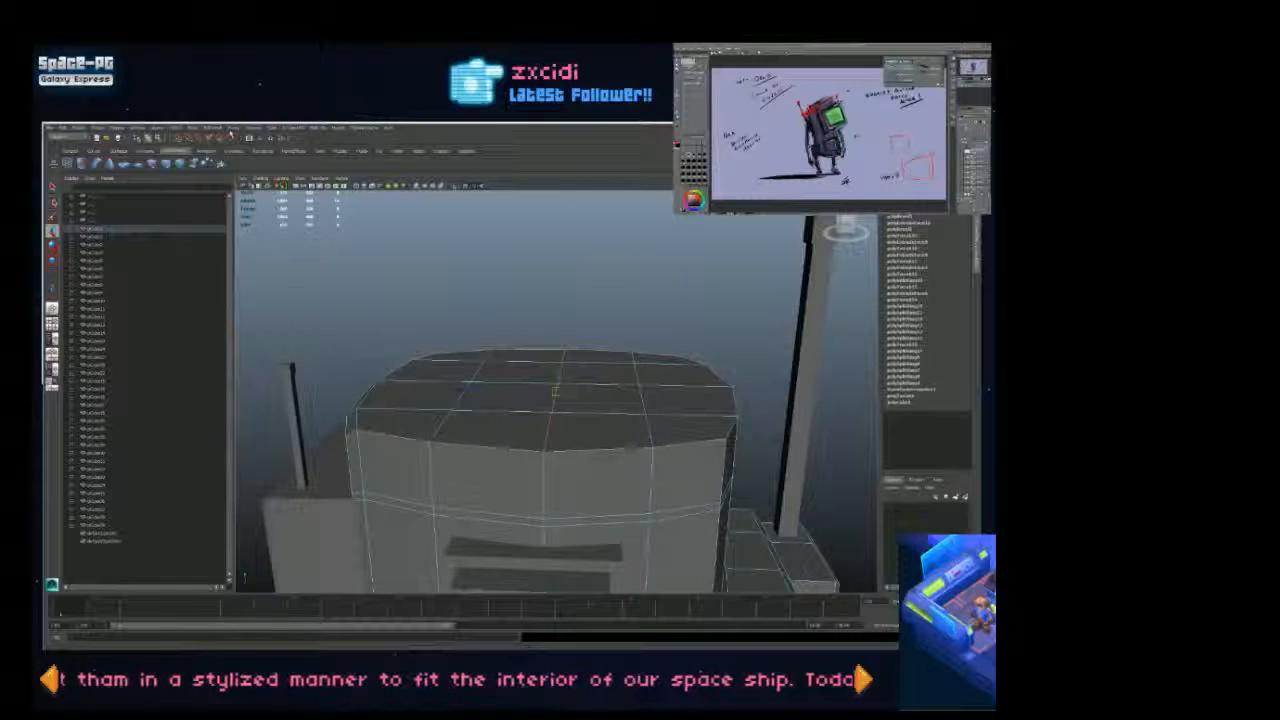
Step: Try to bevel the selected edges around the torso's top rim
click(208, 128)
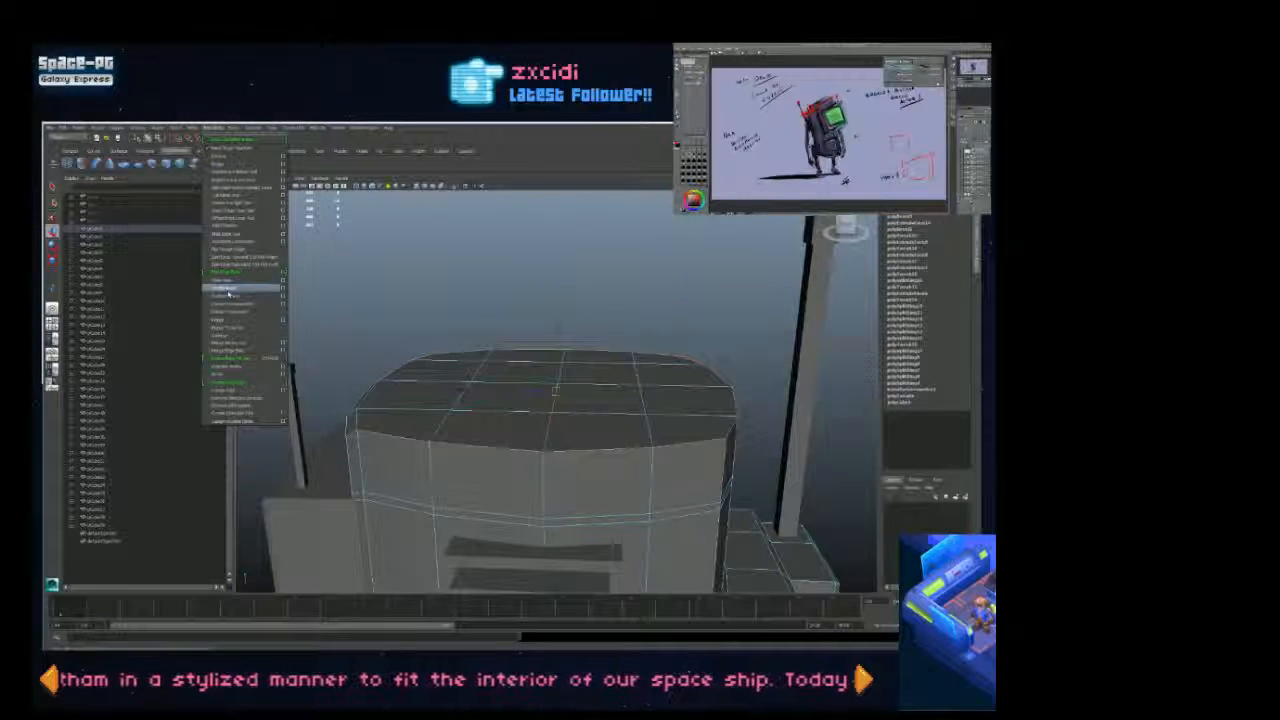
mouse_move(192, 129)
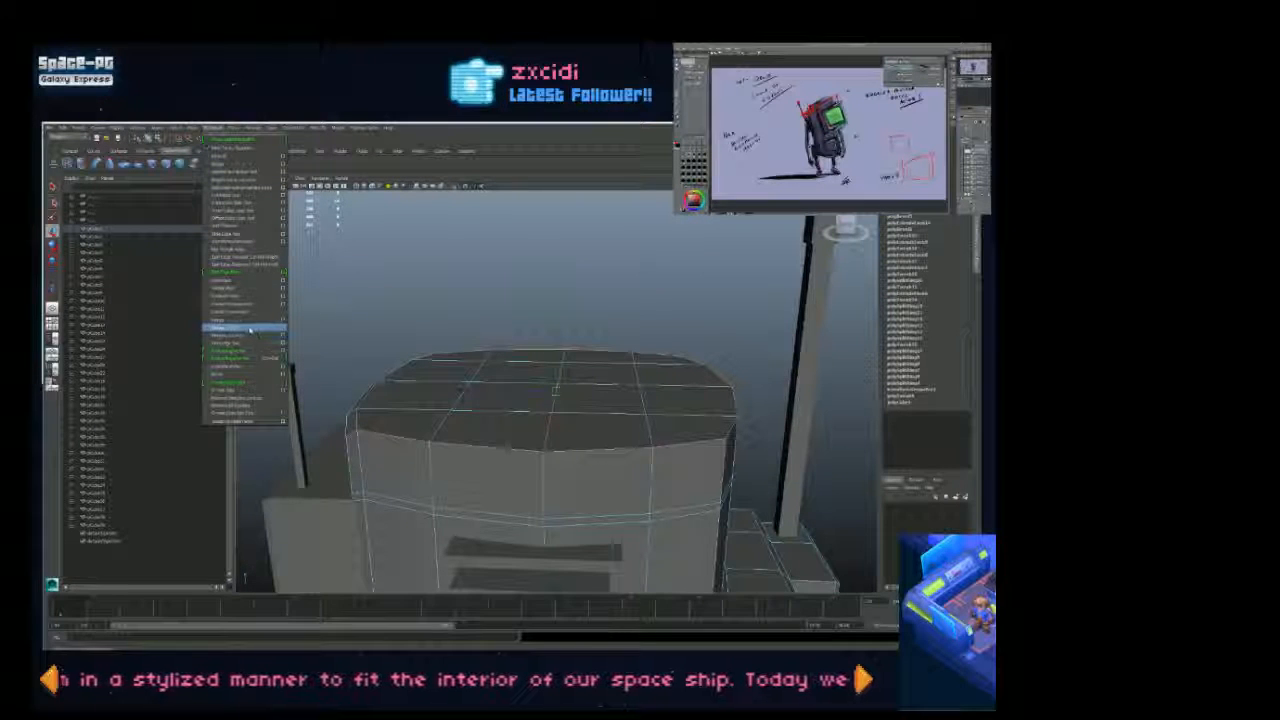
click(246, 375)
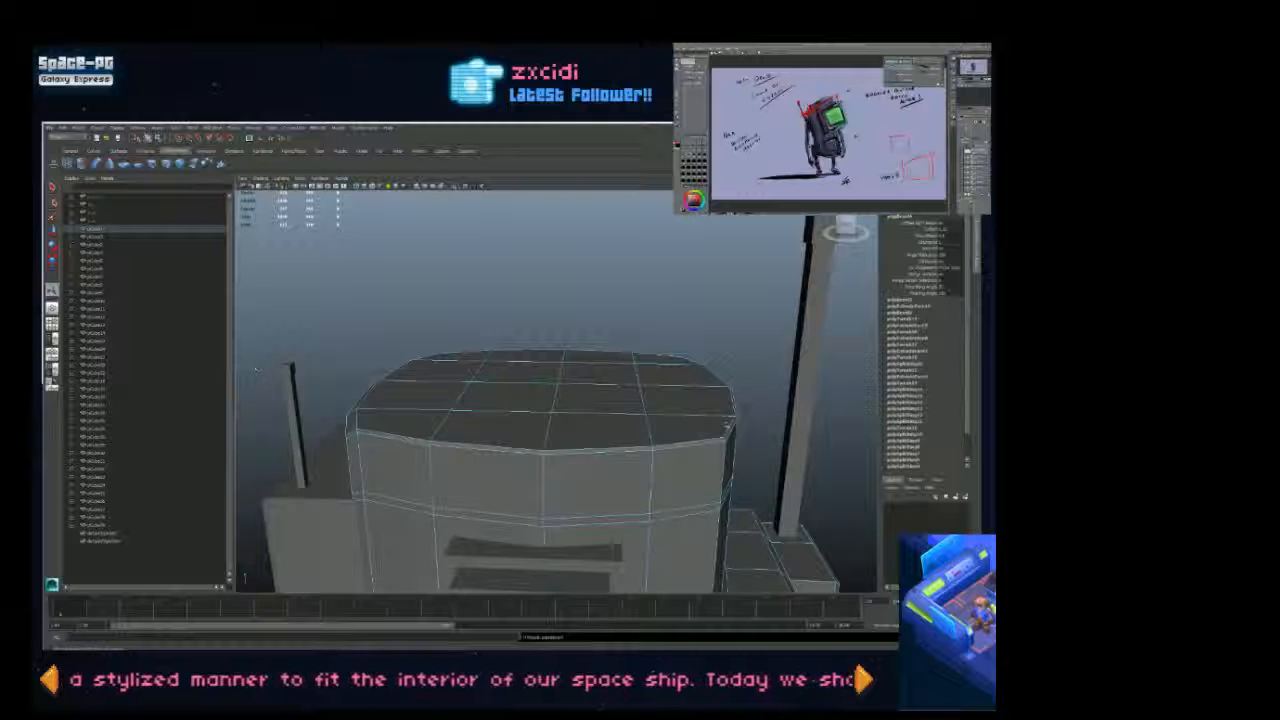
mouse_move(257, 369)
alt+mouse_down()
mouse_move(288, 392)
mouse_move(274, 398)
mouse_move(302, 374)
mouse_move(240, 384)
alt+mouse_up()
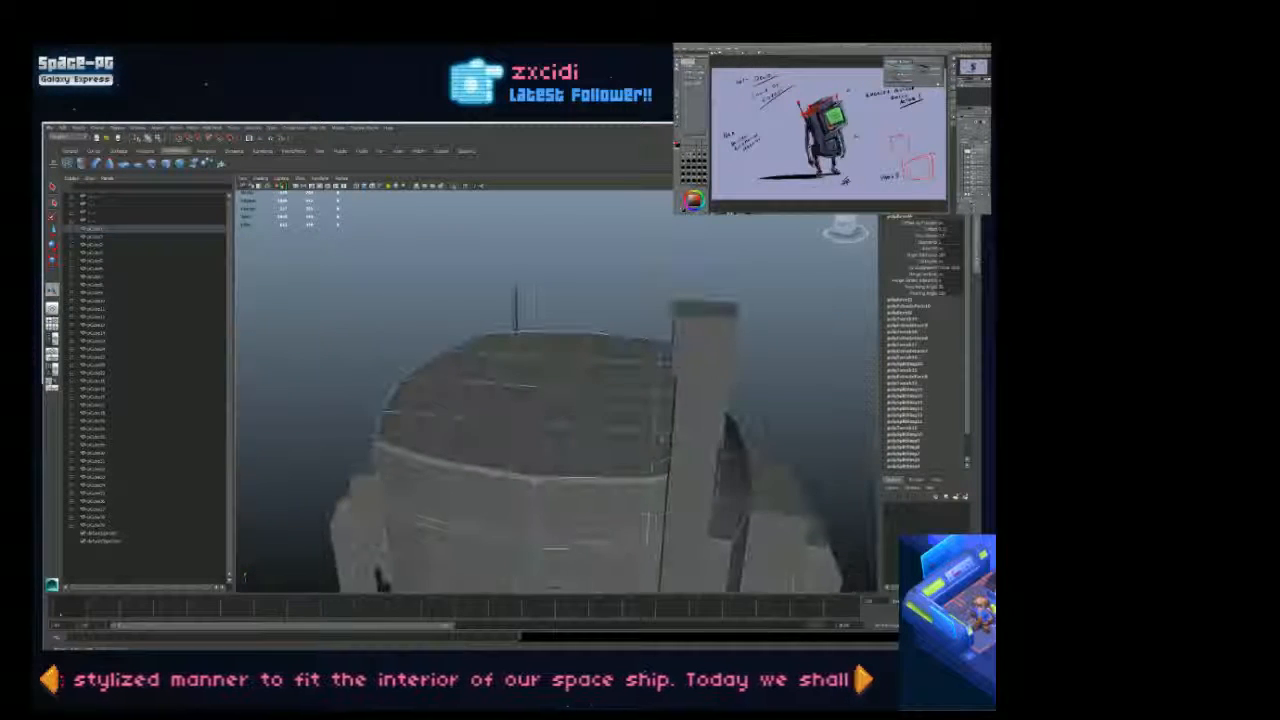
alt+drag(560, 410, 617, 300)
alt+right_drag(617, 300, 578, 260)
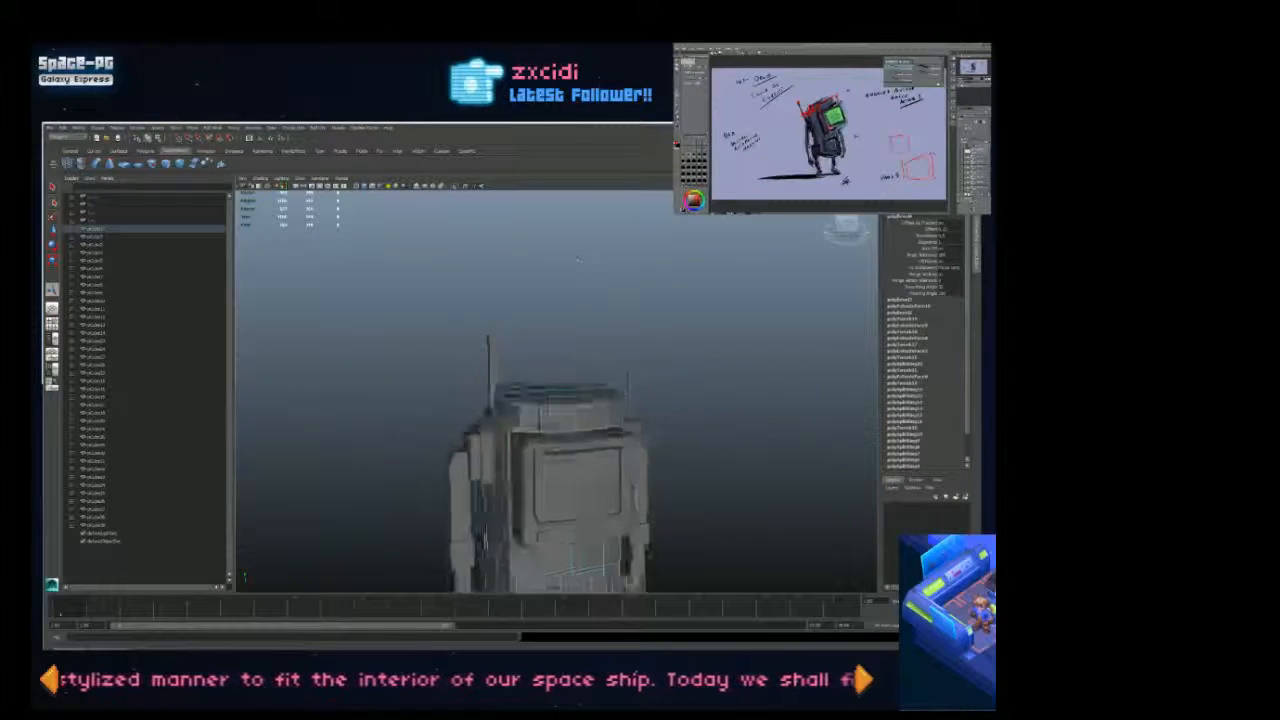
Step: Add the Bevel options command to the Custom shelf and fill the workspace with the perspective view
alt+drag(578, 260, 586, 331)
click(586, 345)
alt+right_drag(586, 363, 640, 360)
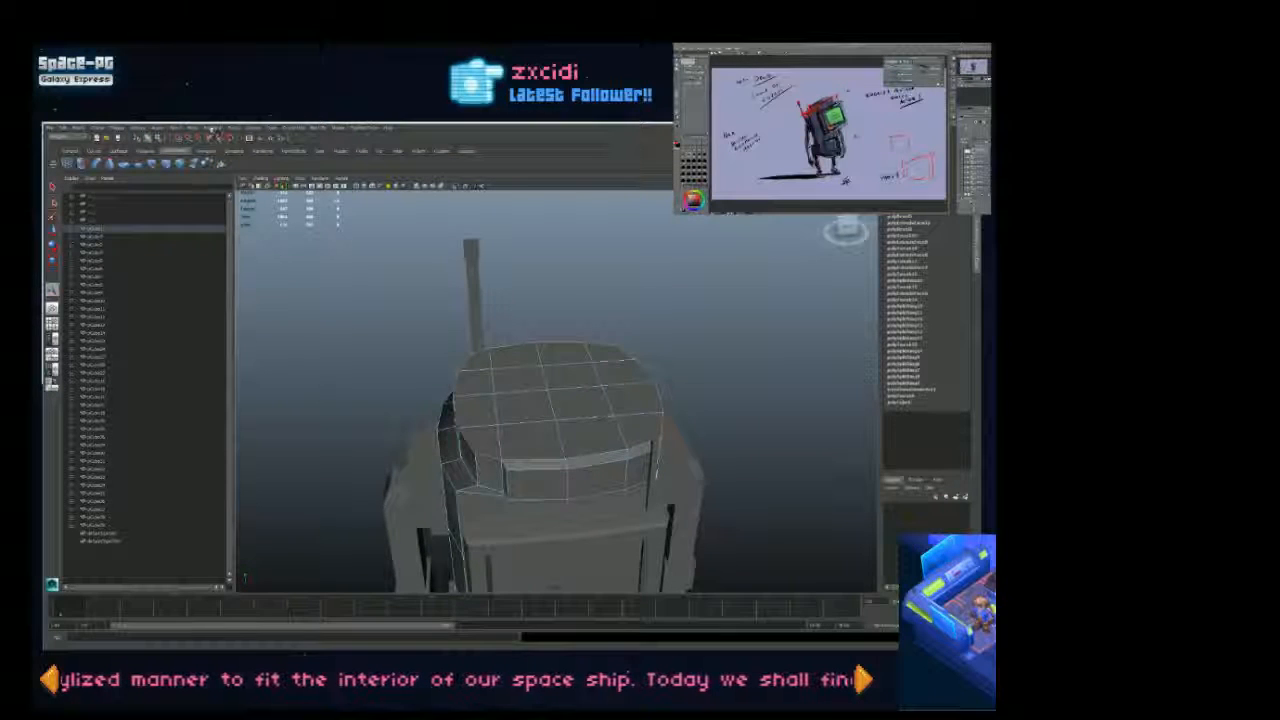
click(213, 128)
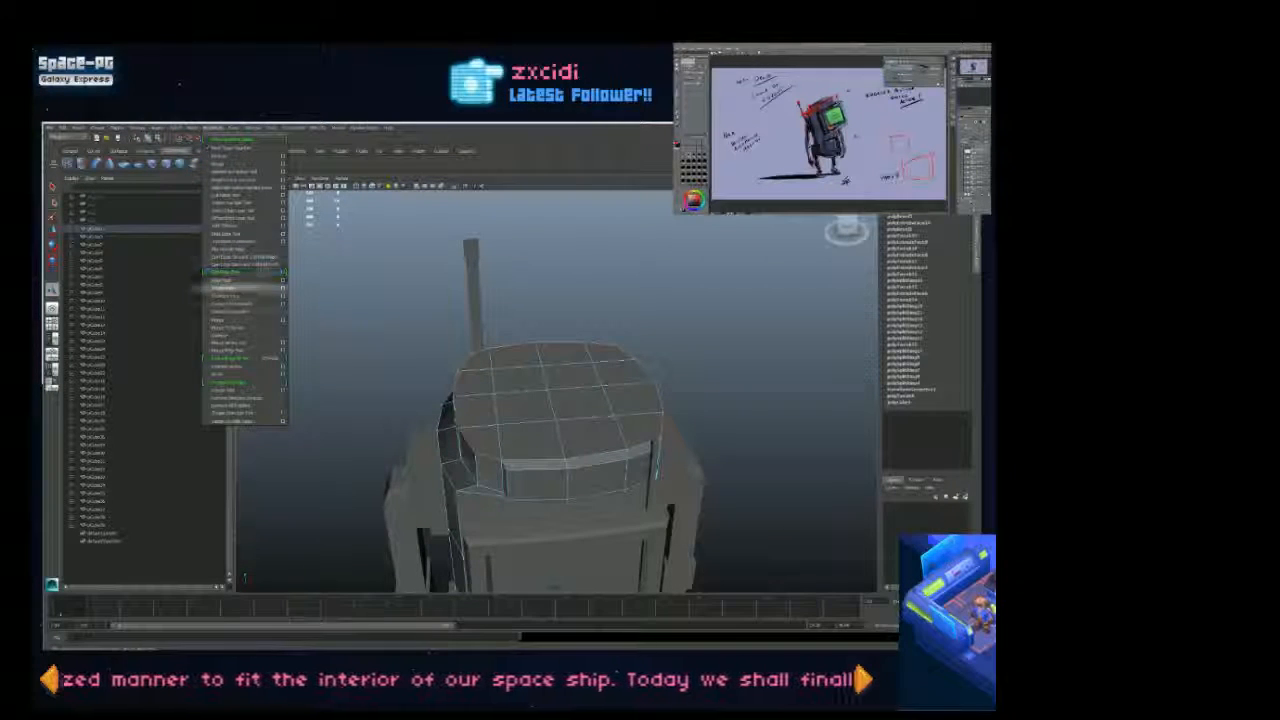
click(213, 128)
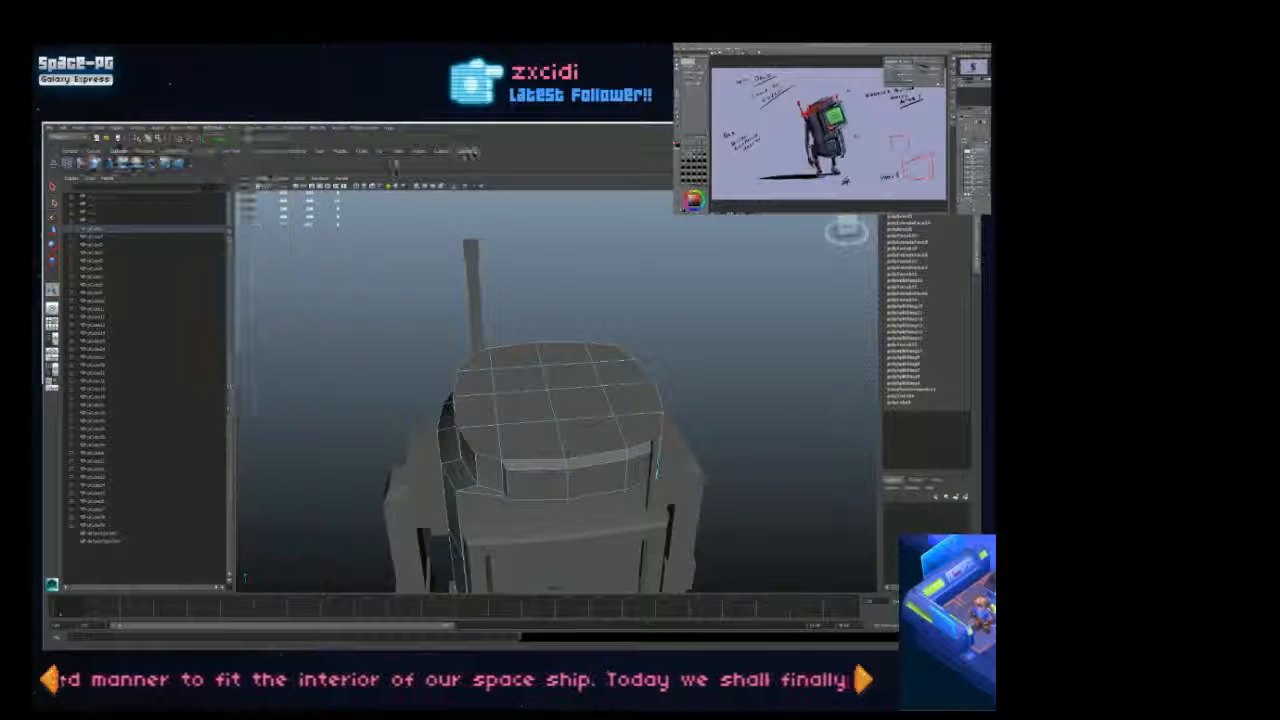
click(213, 128)
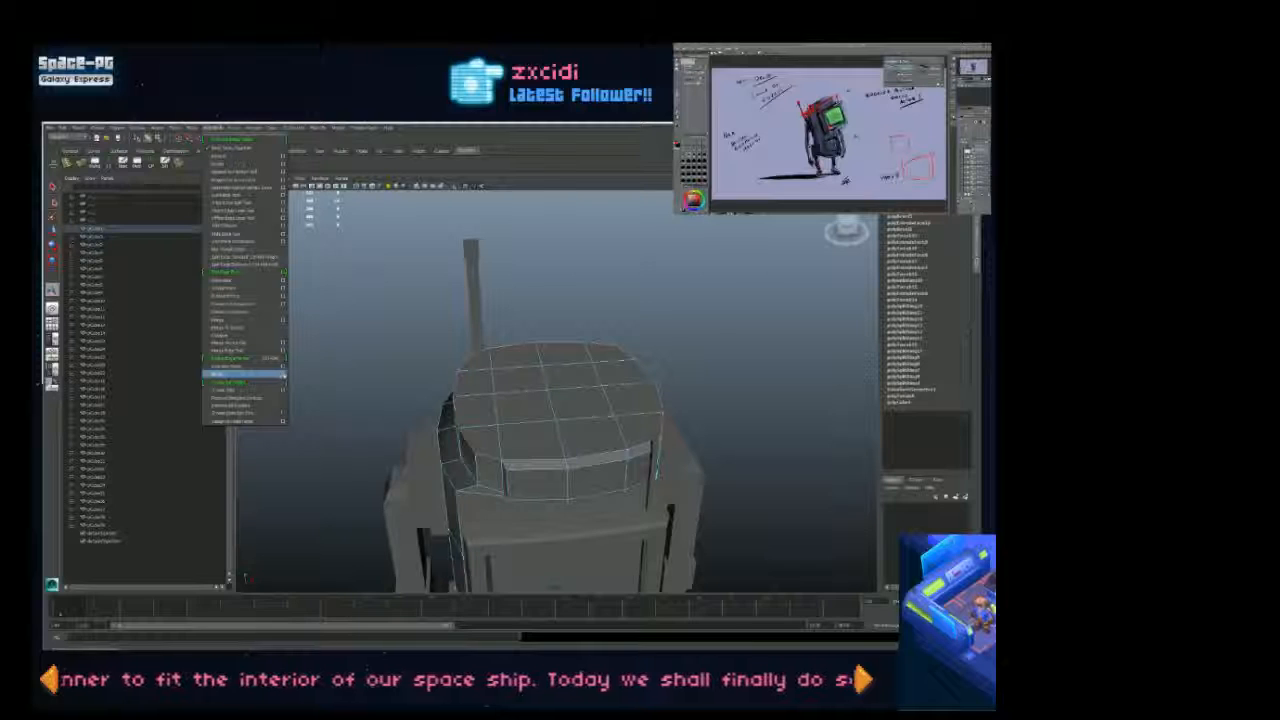
click(338, 280)
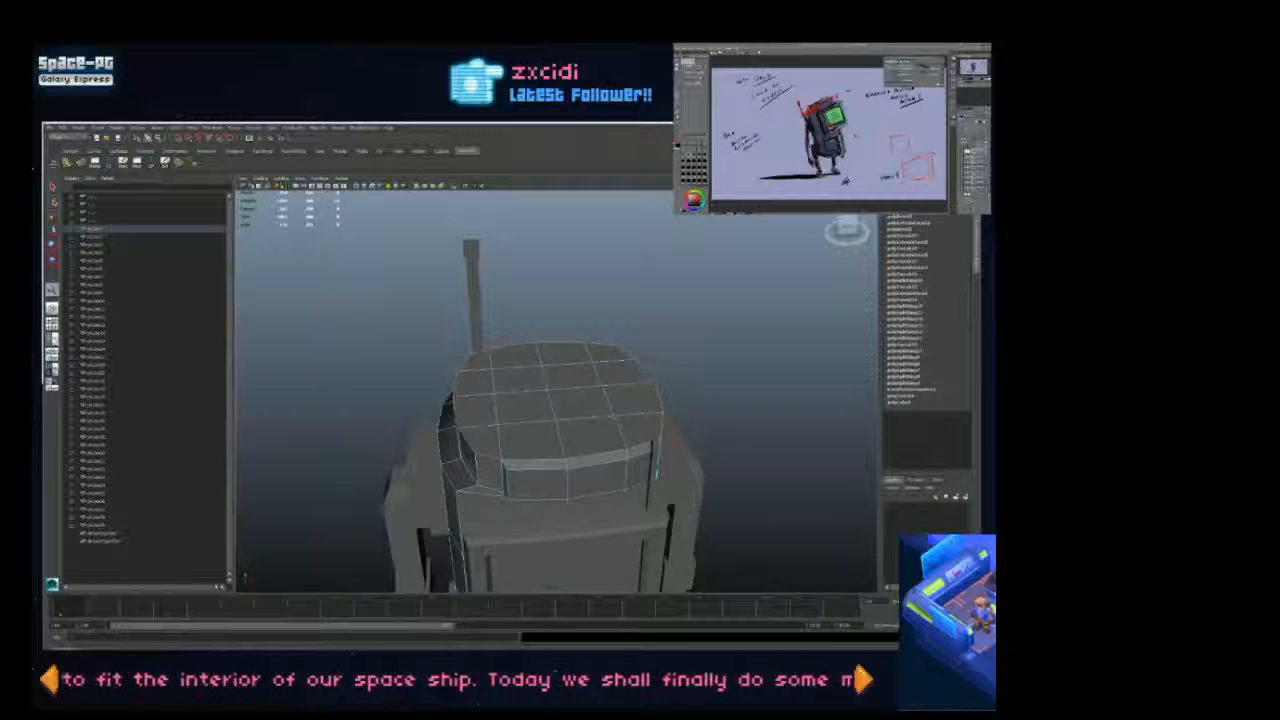
click(53, 338)
click(53, 334)
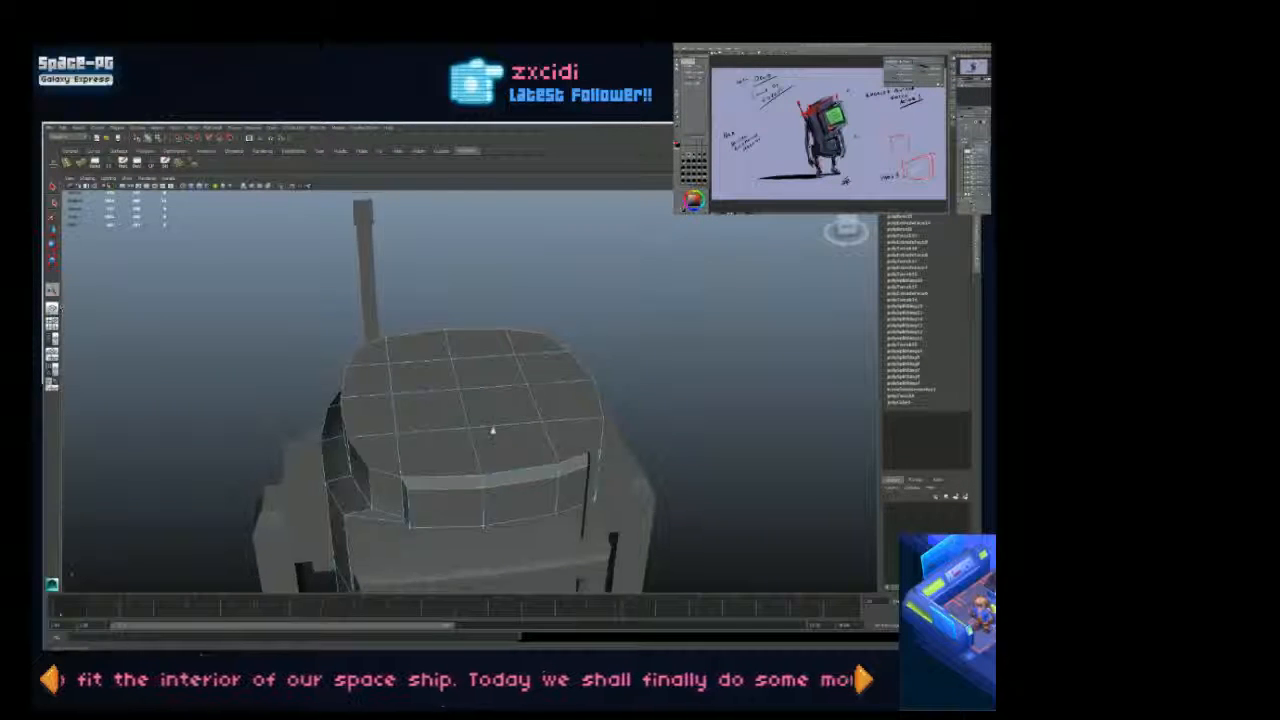
Step: Try to bevel the selected edges of the torso's top rim with a width of 0.20
alt+drag(491, 429, 445, 375)
double_click(198, 165)
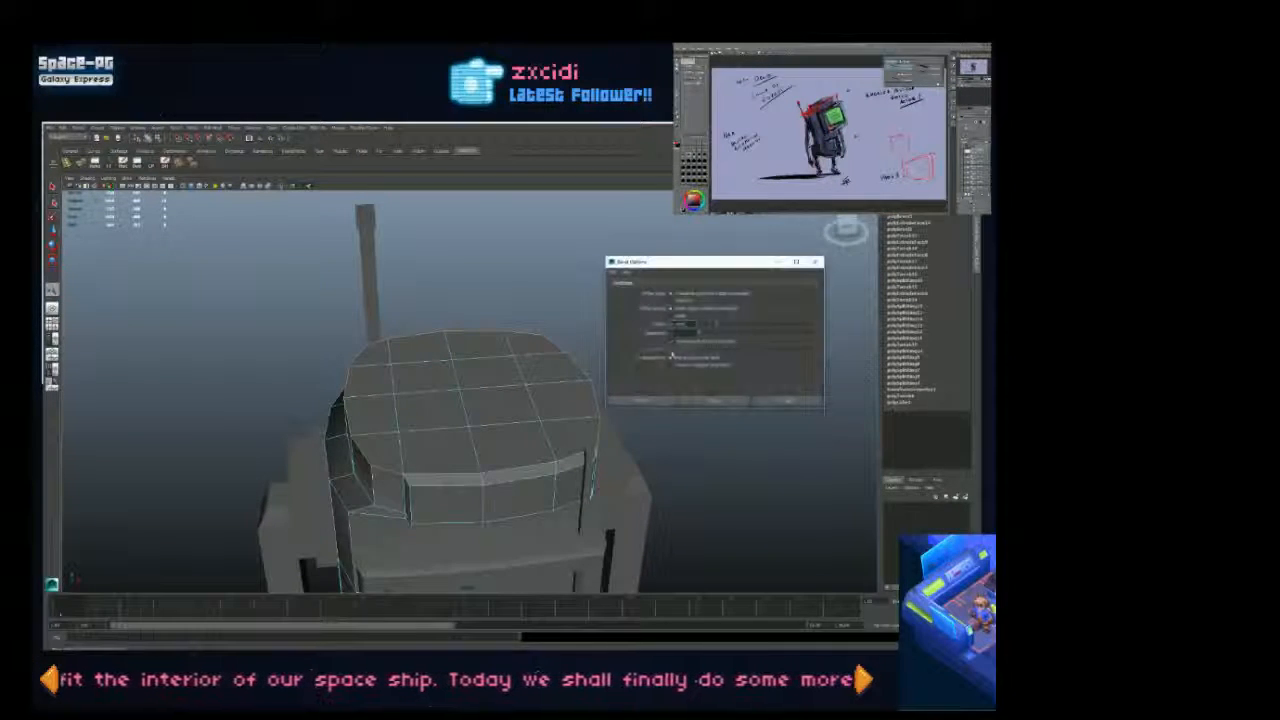
double_click(682, 324)
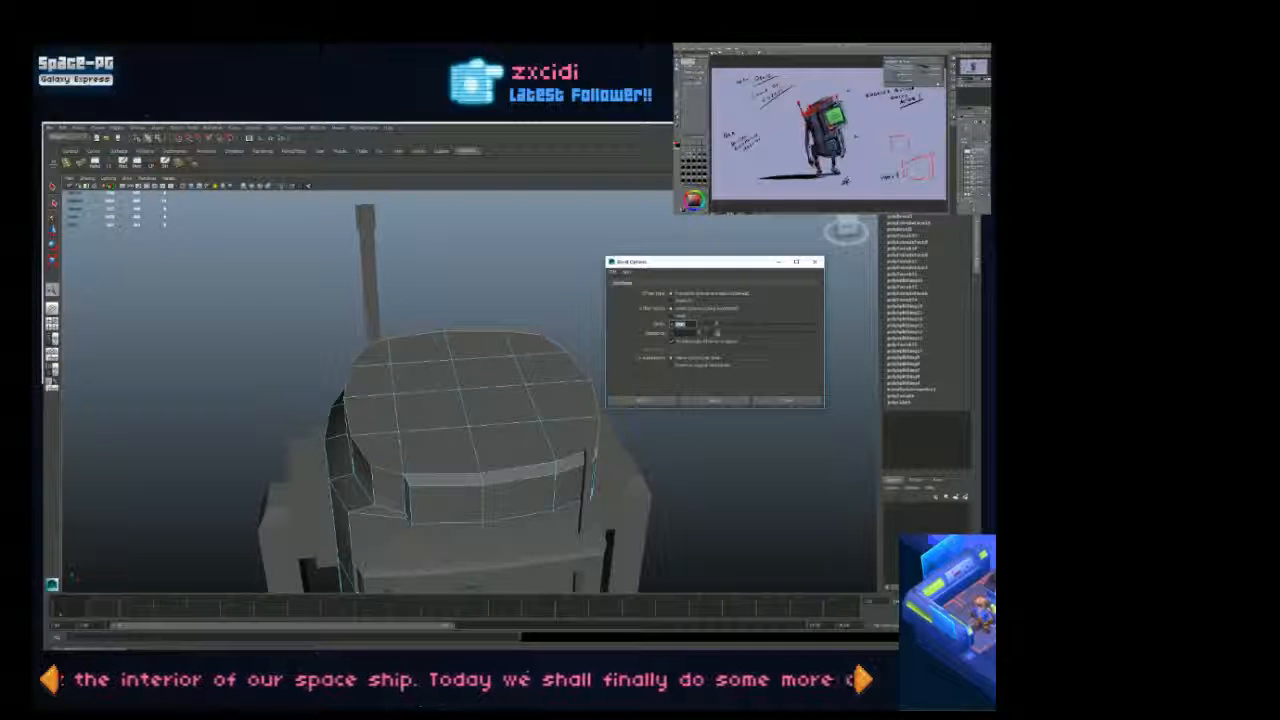
text(0.20)
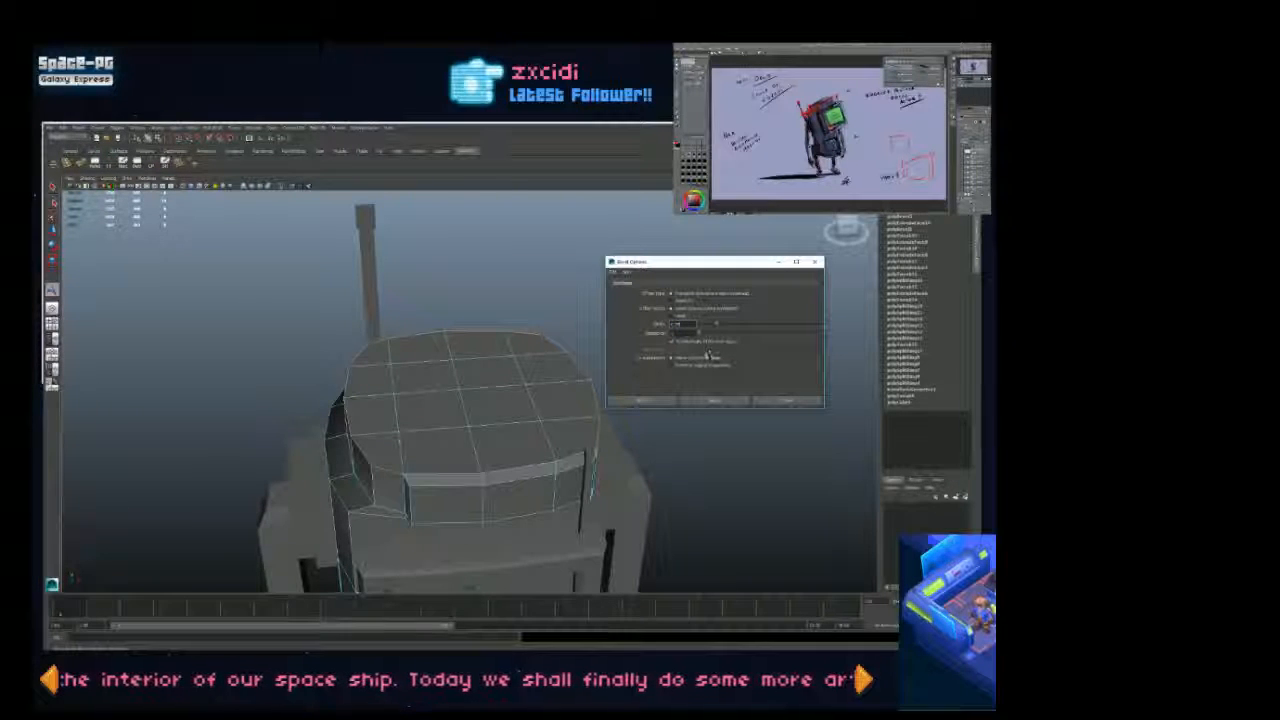
click(722, 402)
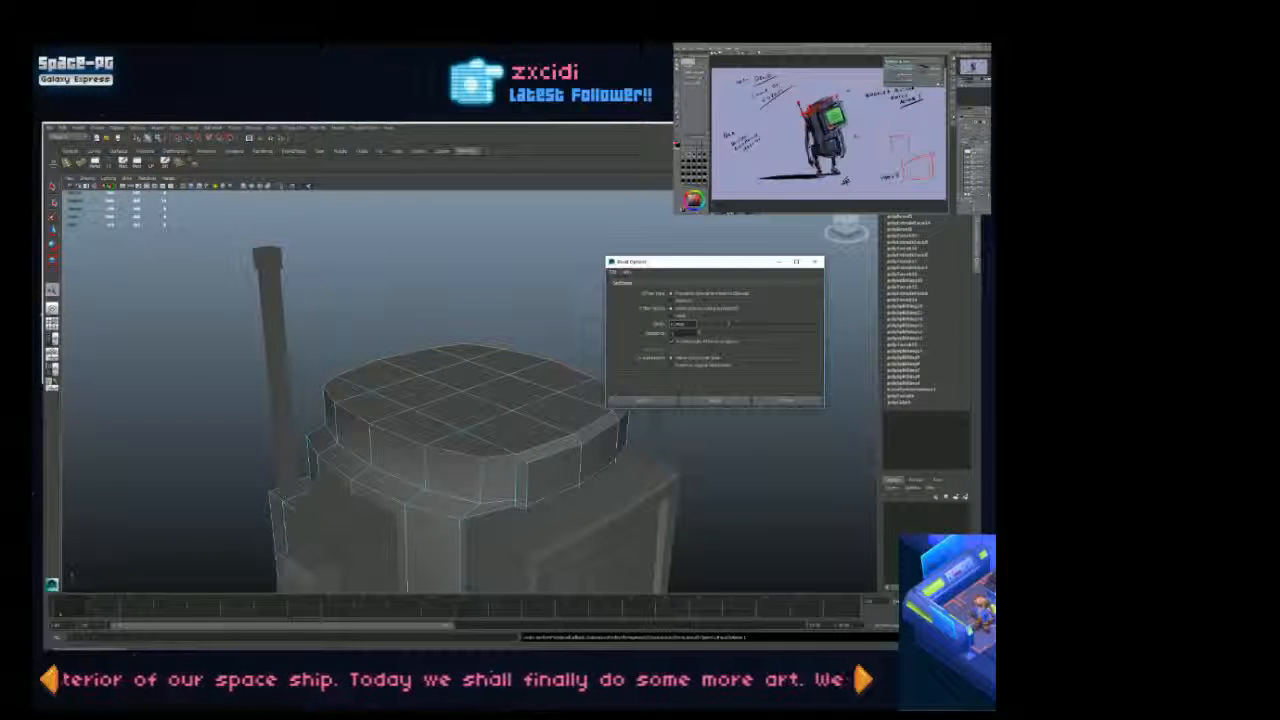
Step: Bevel the torso's top-rim edges with a larger width and check the result from several angles
click(712, 400)
alt+drag(560, 470, 531, 457)
alt+right_drag(531, 457, 443, 409)
alt+drag(443, 409, 508, 425)
Step: Select the edges around the torso's bottom rim, moving the Bevel Options dialog clear of the robot
click(472, 500)
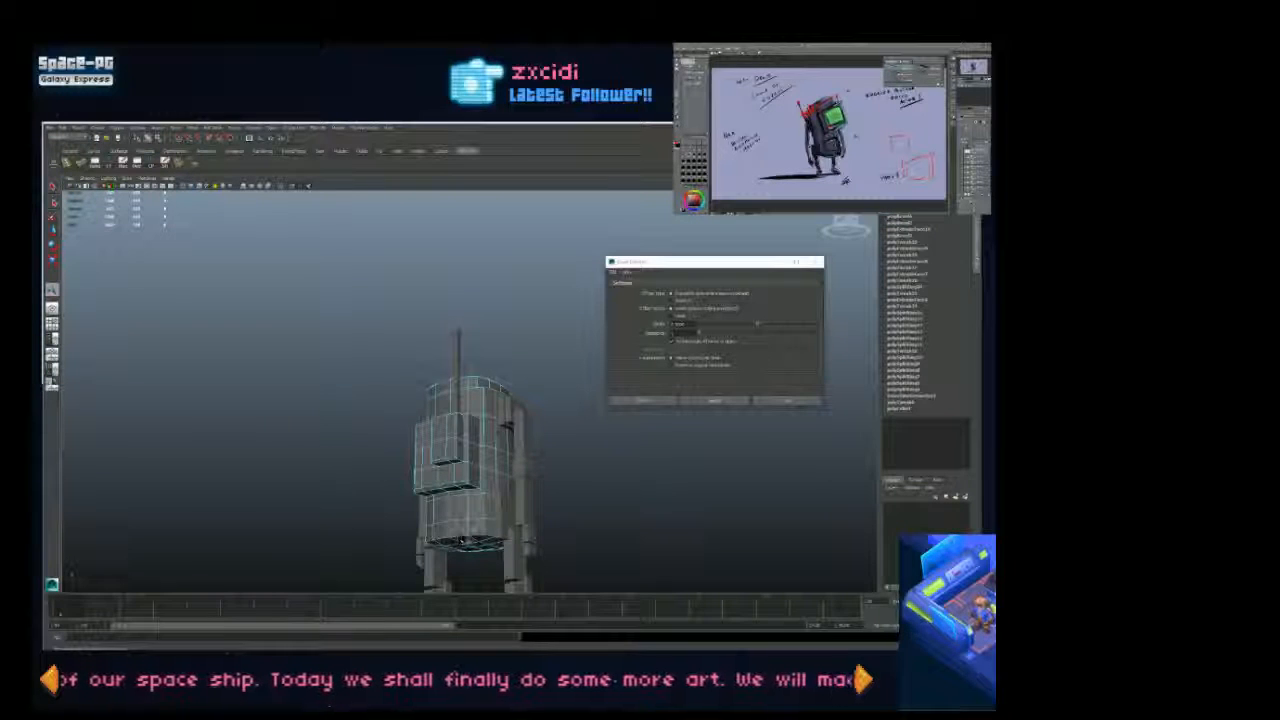
key(f)
alt+right_drag(473, 505, 525, 490)
alt+drag(525, 490, 471, 477)
alt+right_drag(471, 477, 432, 462)
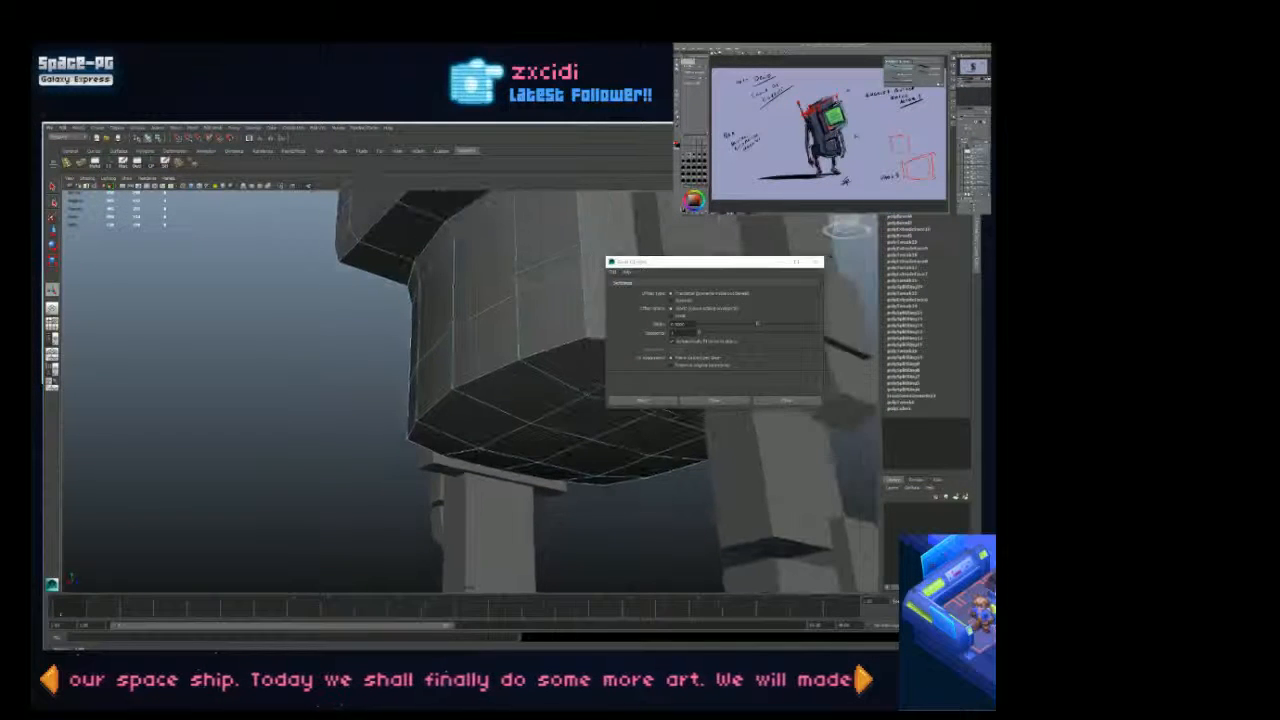
drag(692, 275, 920, 431)
alt+drag(720, 430, 242, 485)
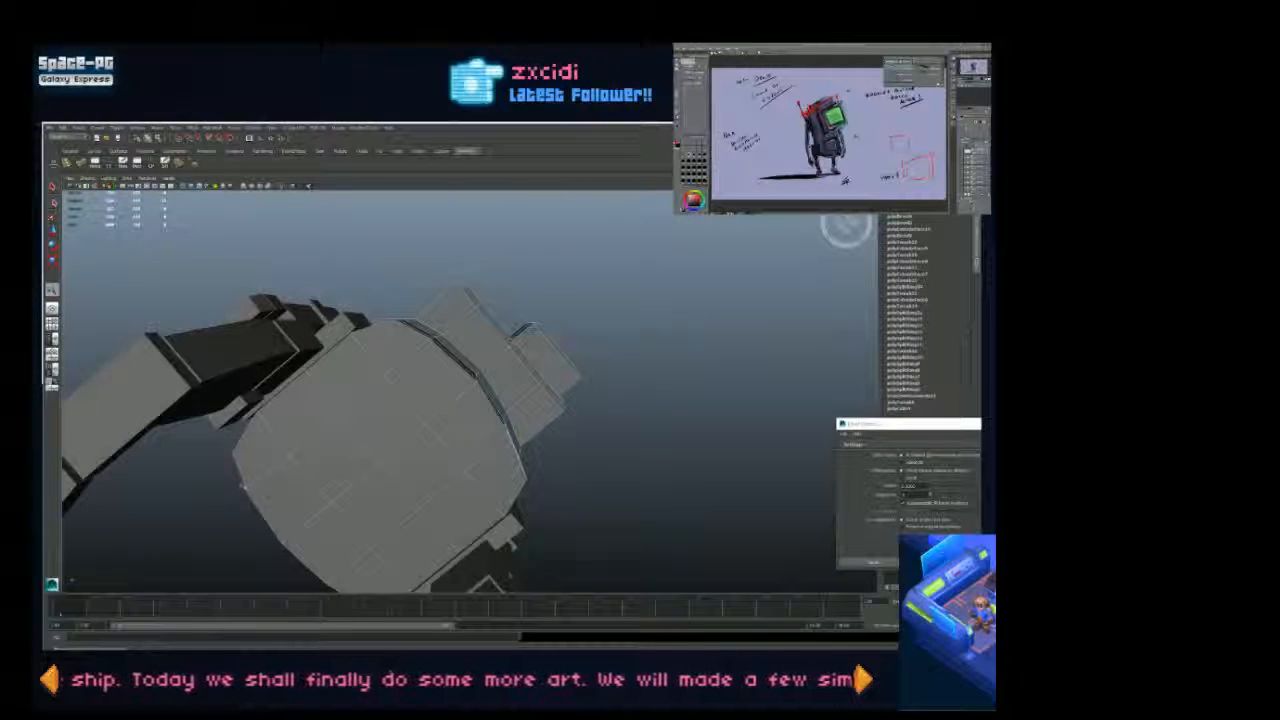
alt+drag(290, 555, 370, 523)
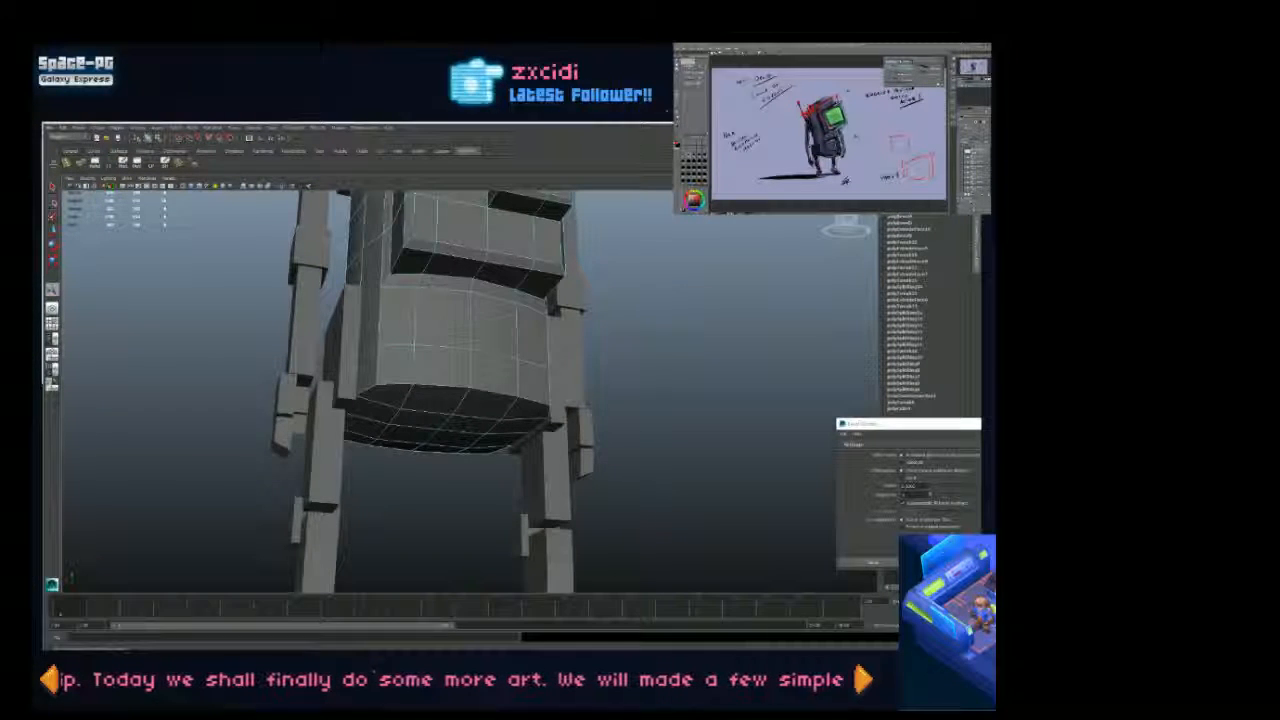
Step: Try repeating the bevel on the torso's bottom-rim edges
key(g)
alt+drag(560, 405, 590, 333)
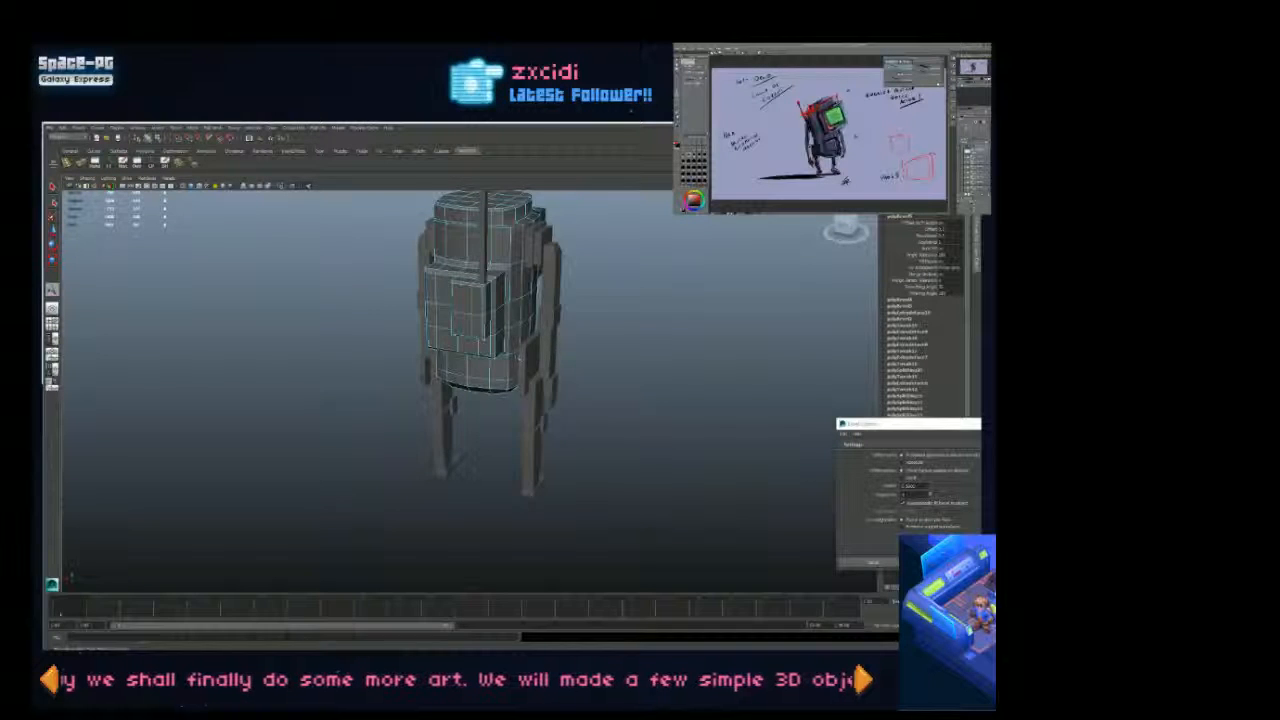
alt+drag(519, 358, 507, 414)
scroll(512, 424, up, 6)
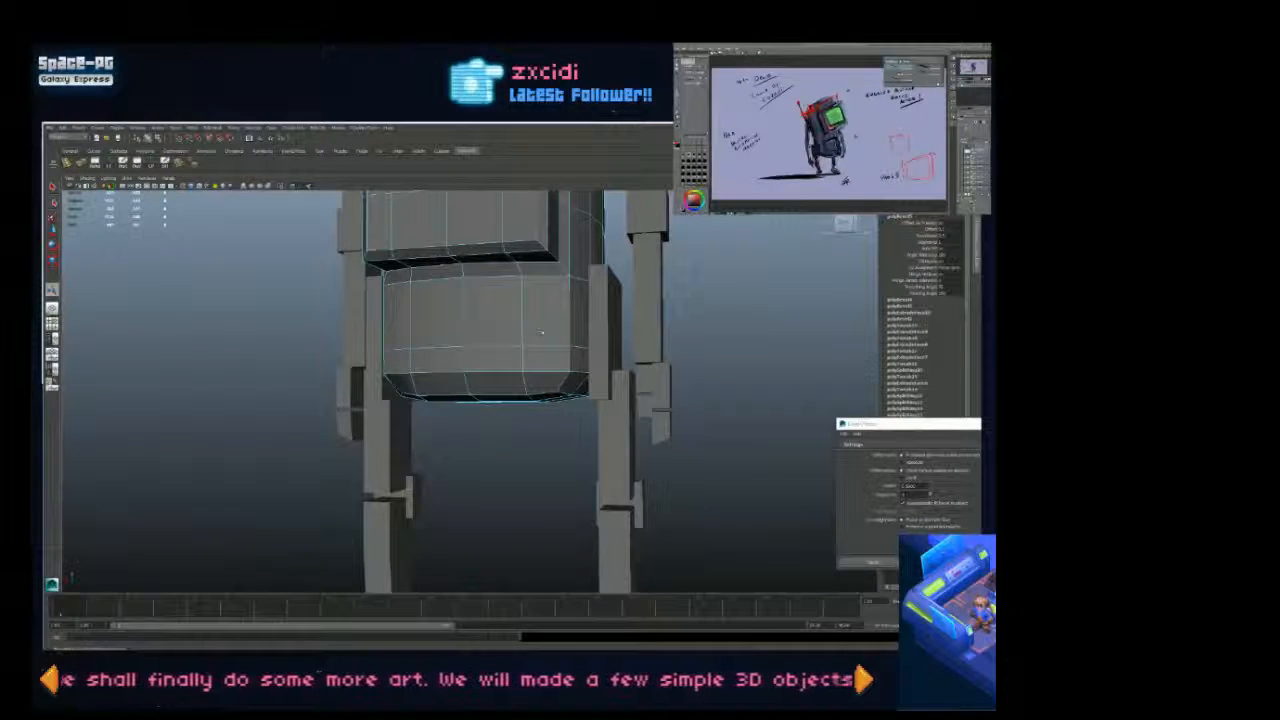
scroll(541, 333, down, 5)
alt+drag(535, 325, 625, 332)
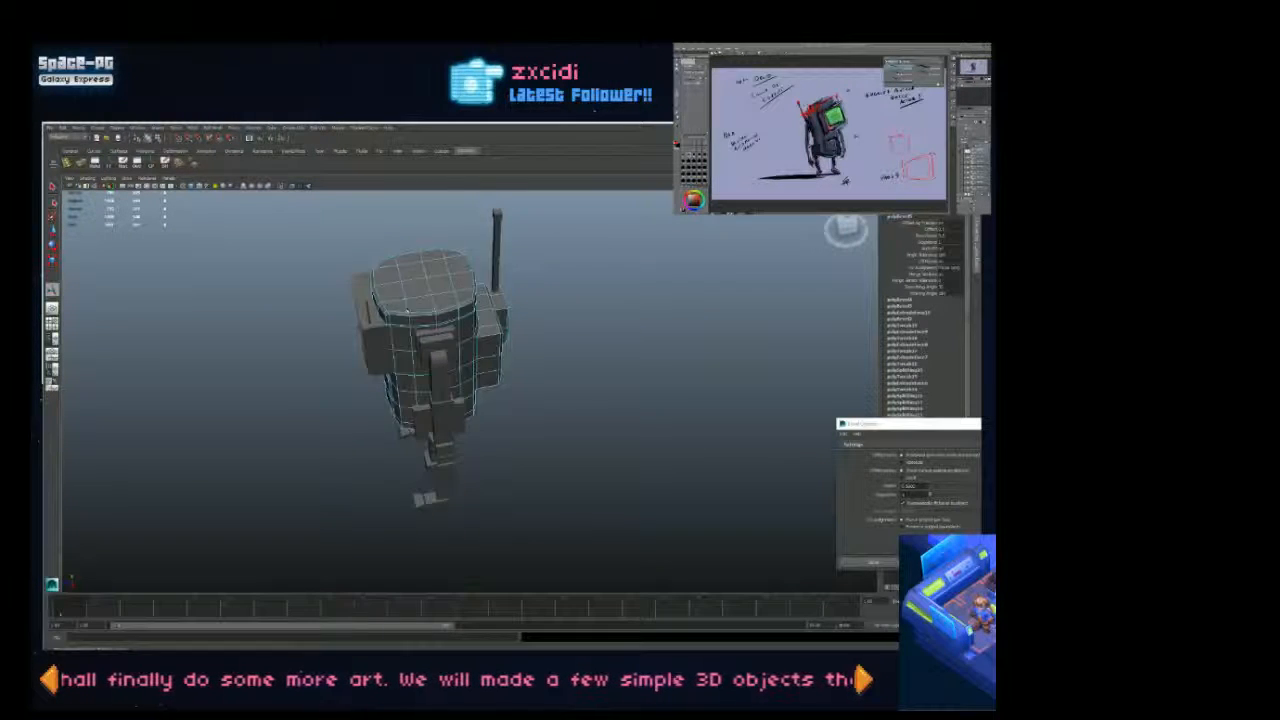
alt+drag(407, 311, 565, 400)
scroll(600, 464, up, 4)
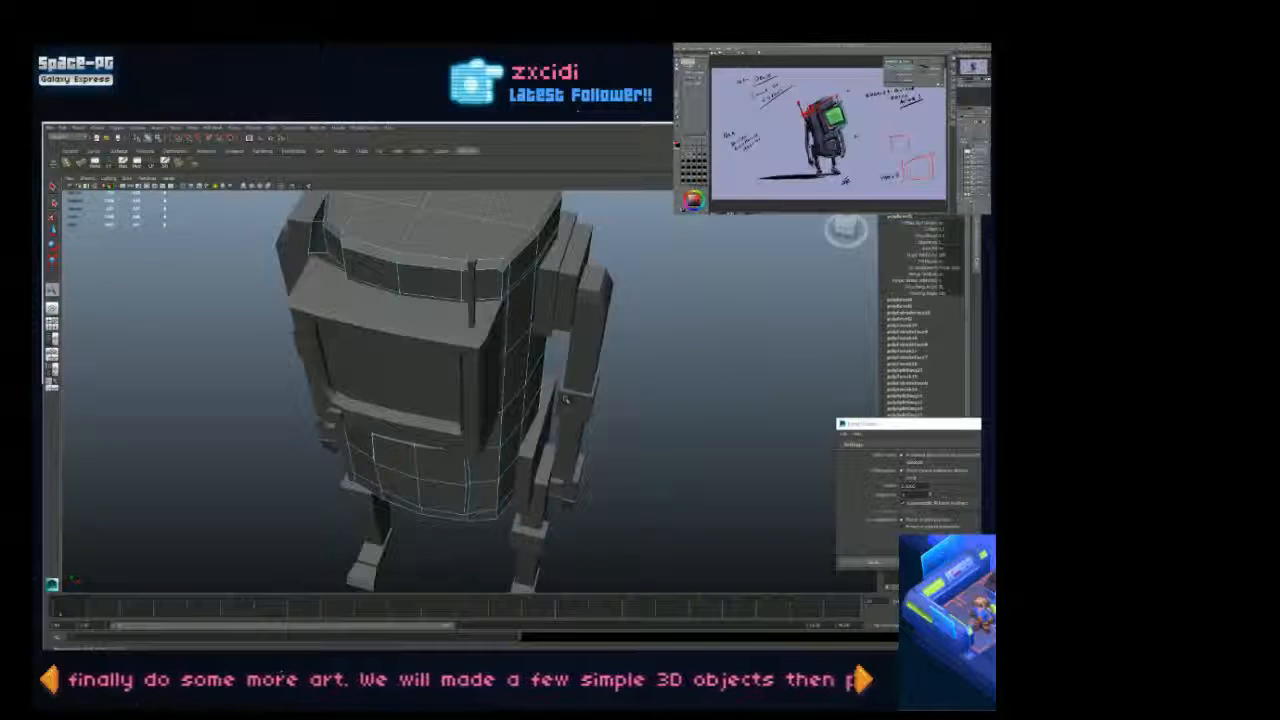
alt+drag(516, 277, 566, 392)
alt+right_drag(568, 389, 660, 480)
key(ctrl+z)
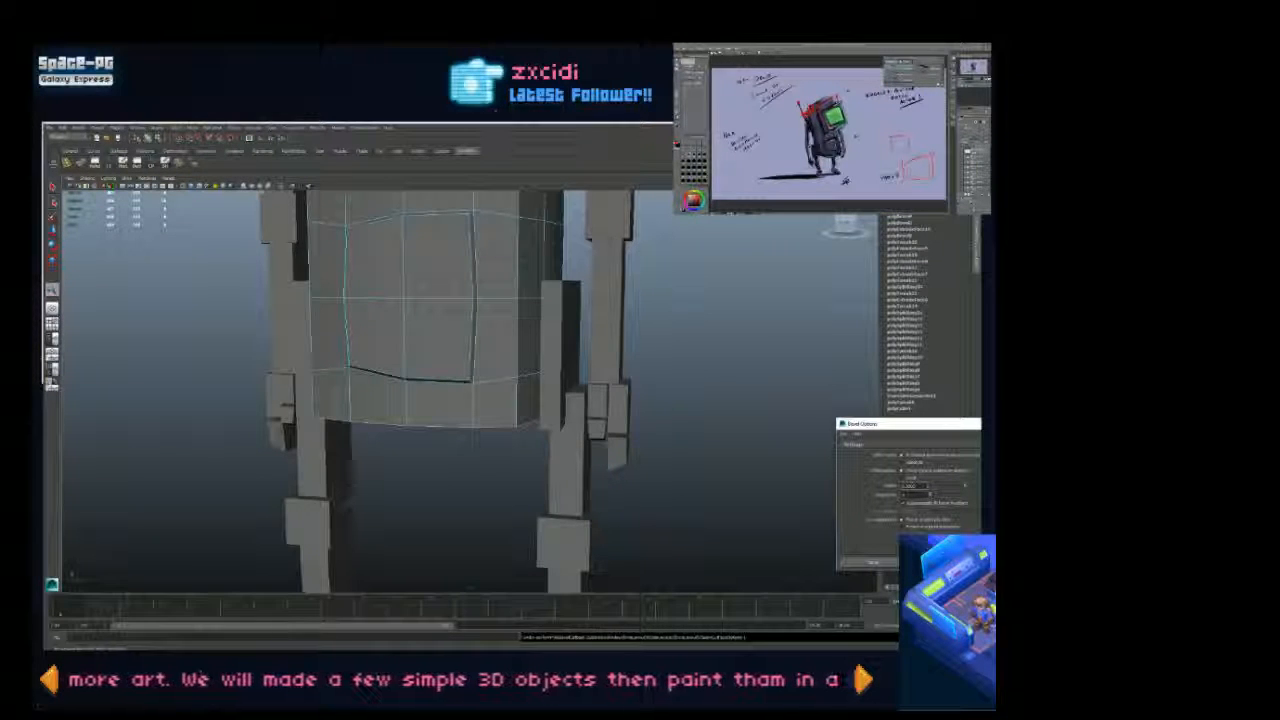
Step: Bevel the torso's bottom-rim edges with a larger width, return to object selection and clear the selection
click(942, 562)
alt+drag(400, 450, 571, 437)
scroll(590, 440, down, 6)
right_drag(484, 380, 505, 353)
click(567, 405)
mouse_move(564, 408)
alt+mouse_down()
mouse_move(581, 421)
mouse_move(567, 417)
alt+mouse_up()
alt+right_drag(567, 417, 560, 443)
Step: Switch the torso to vertex selection and scale the vertex rows of its lower half from the front view
click(505, 399)
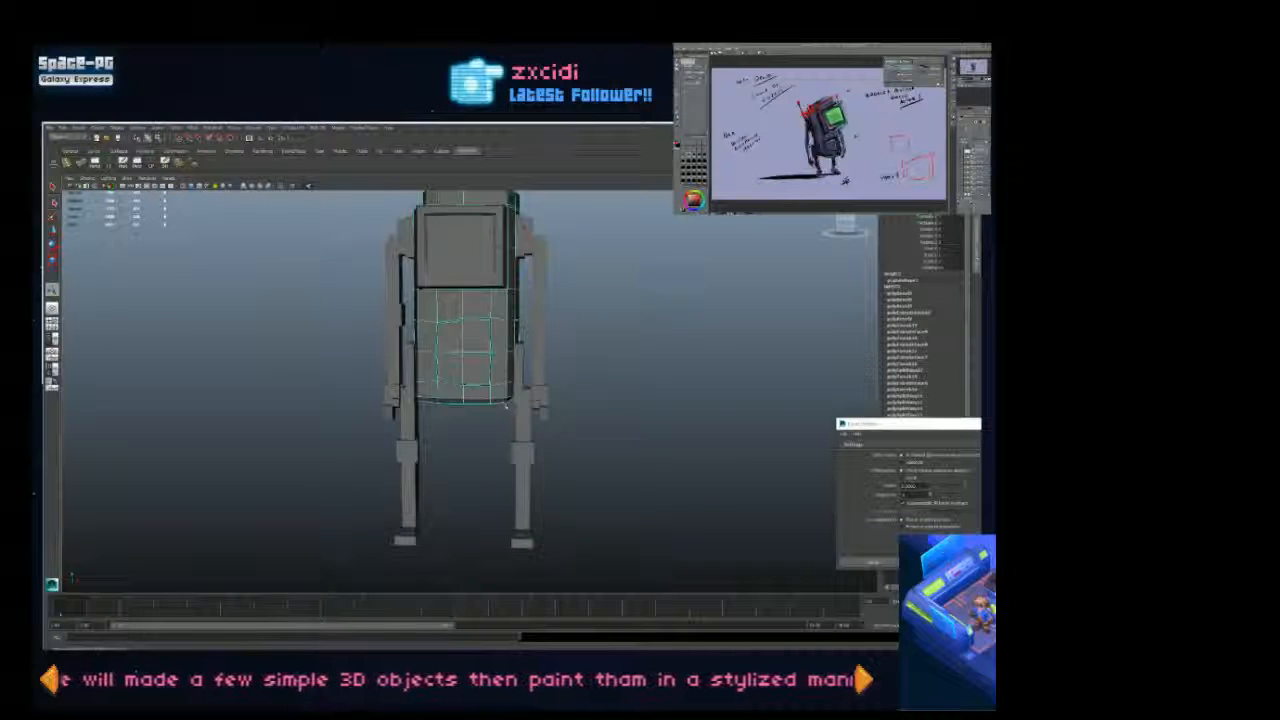
alt+drag(505, 404, 490, 395)
right_drag(490, 395, 432, 383)
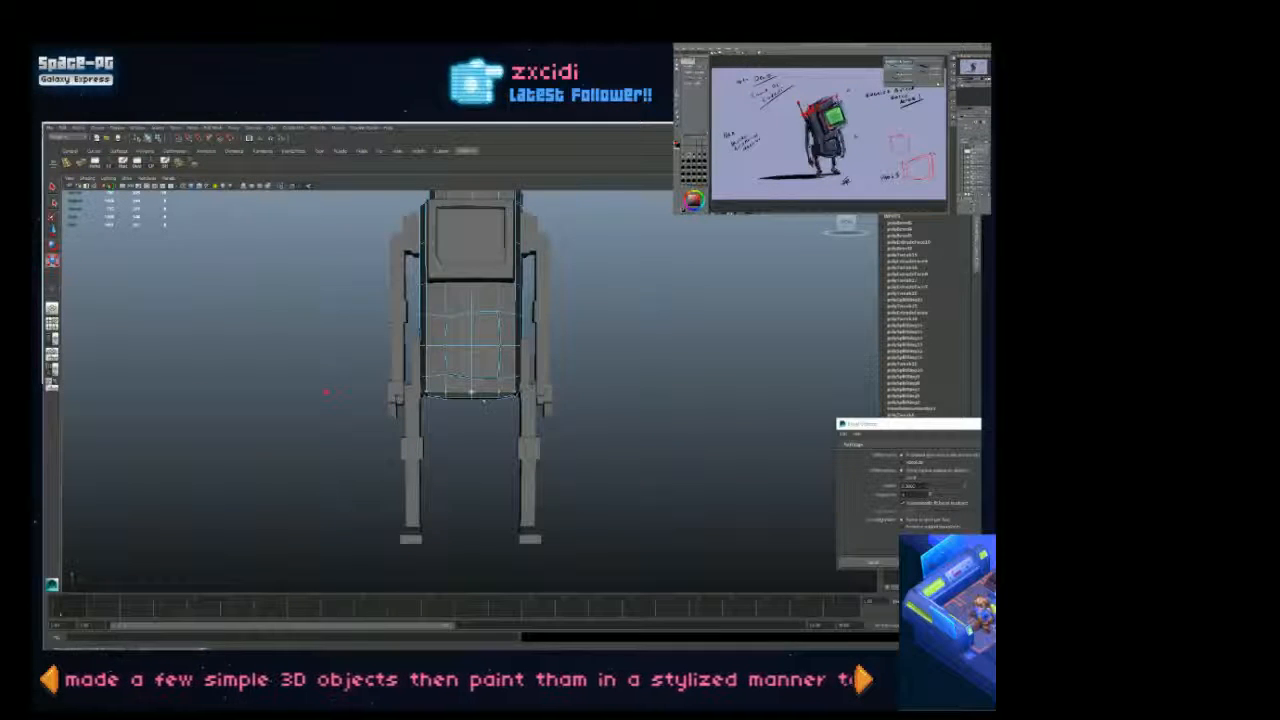
alt+drag(326, 391, 323, 390)
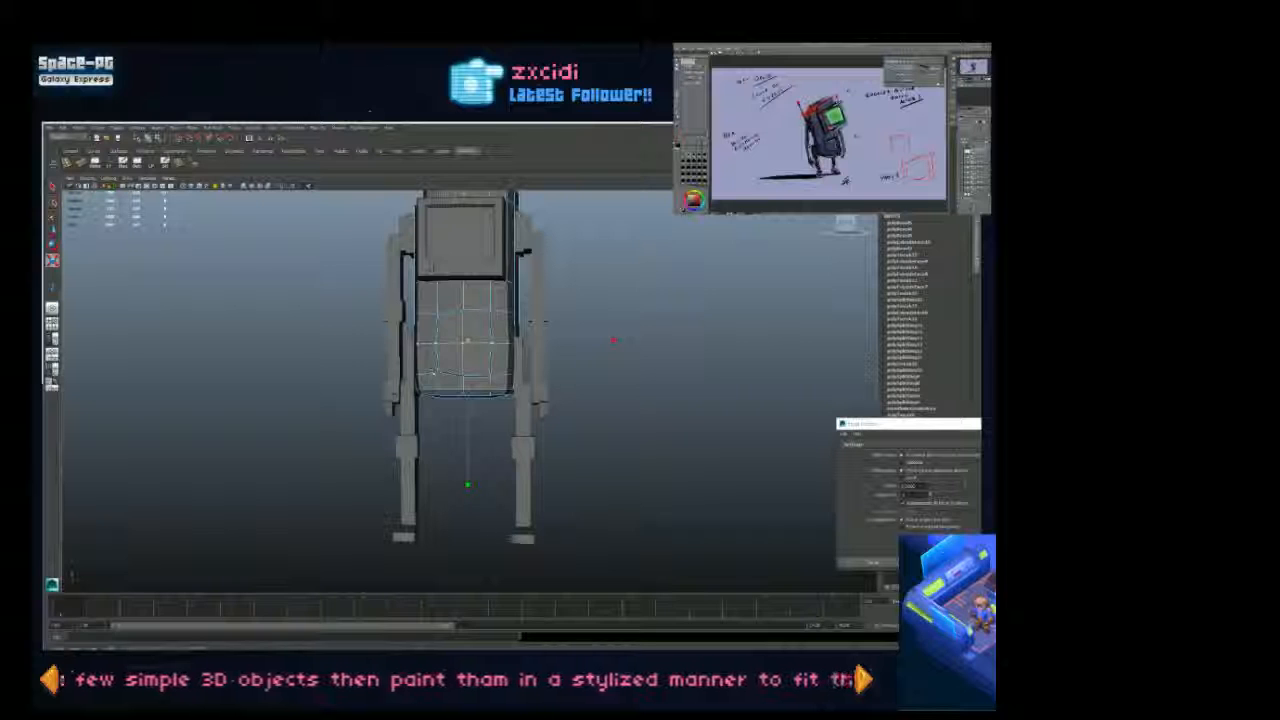
middle_drag(613, 340, 612, 374)
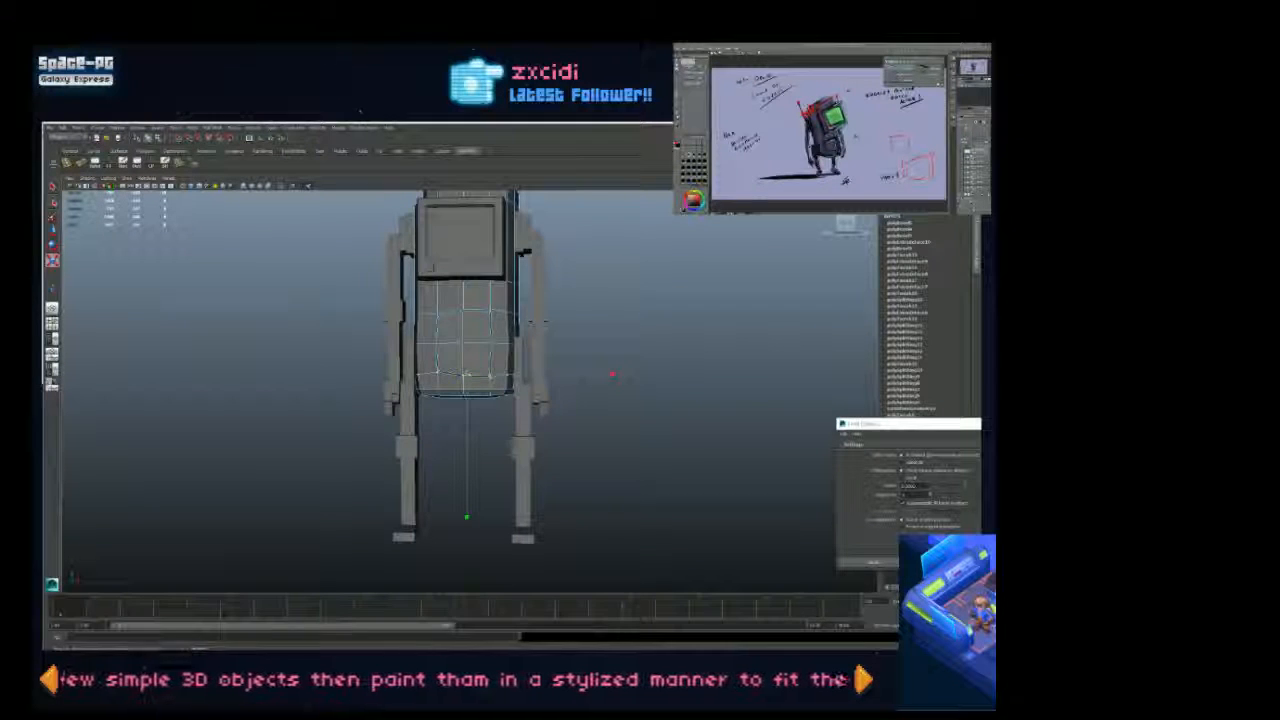
alt+drag(612, 374, 609, 407)
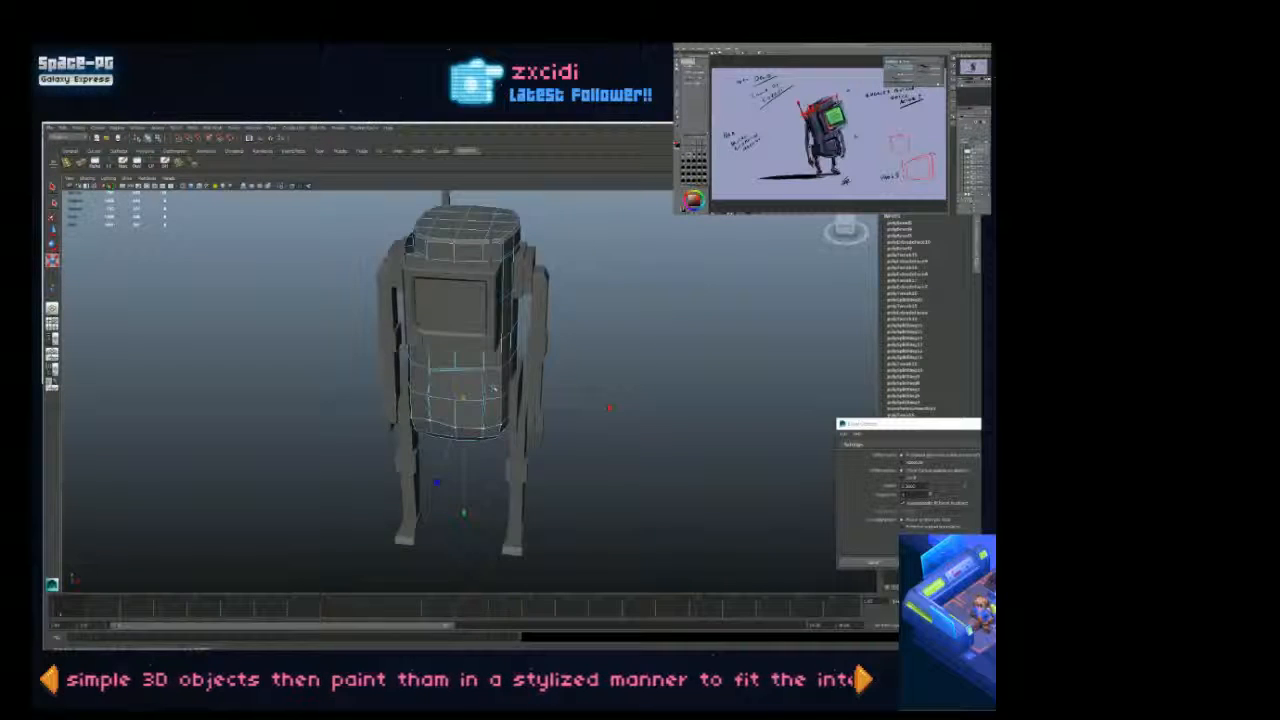
Step: Adjust the width of the torso's vertex row just below the screen and check the profile from the side
alt+drag(492, 388, 355, 292)
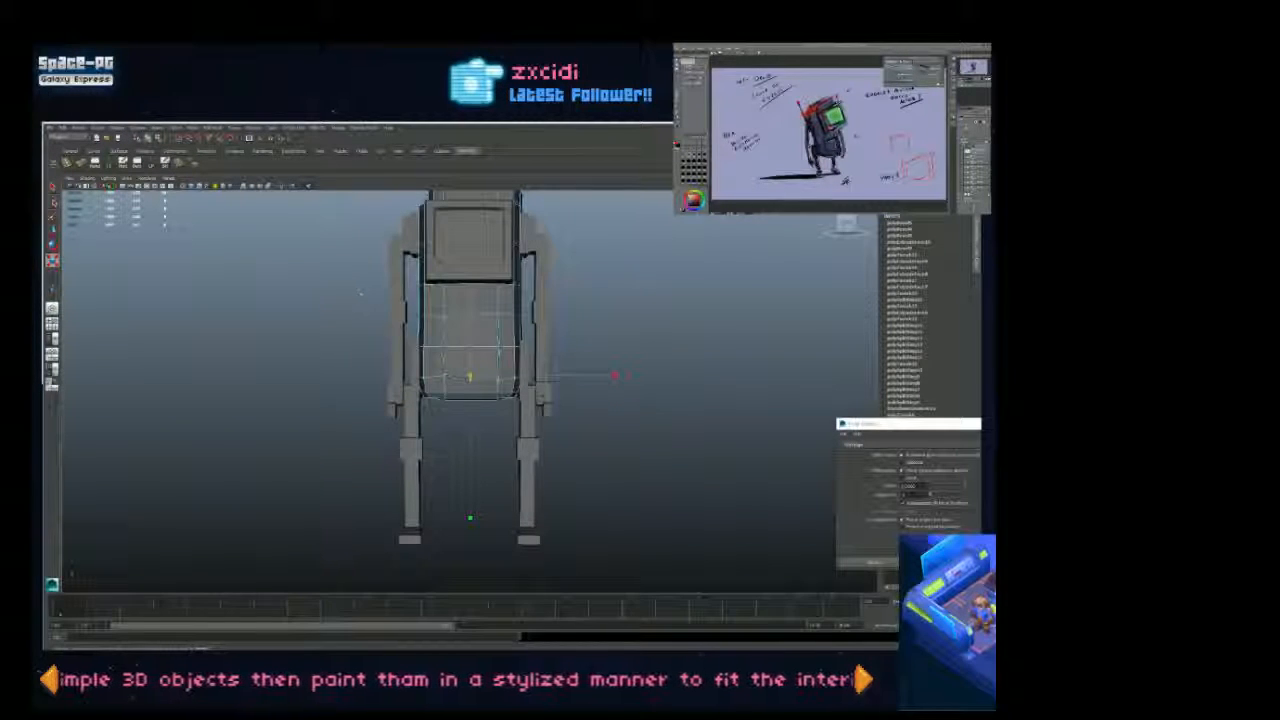
drag(489, 323, 497, 322)
key(ctrl+z)
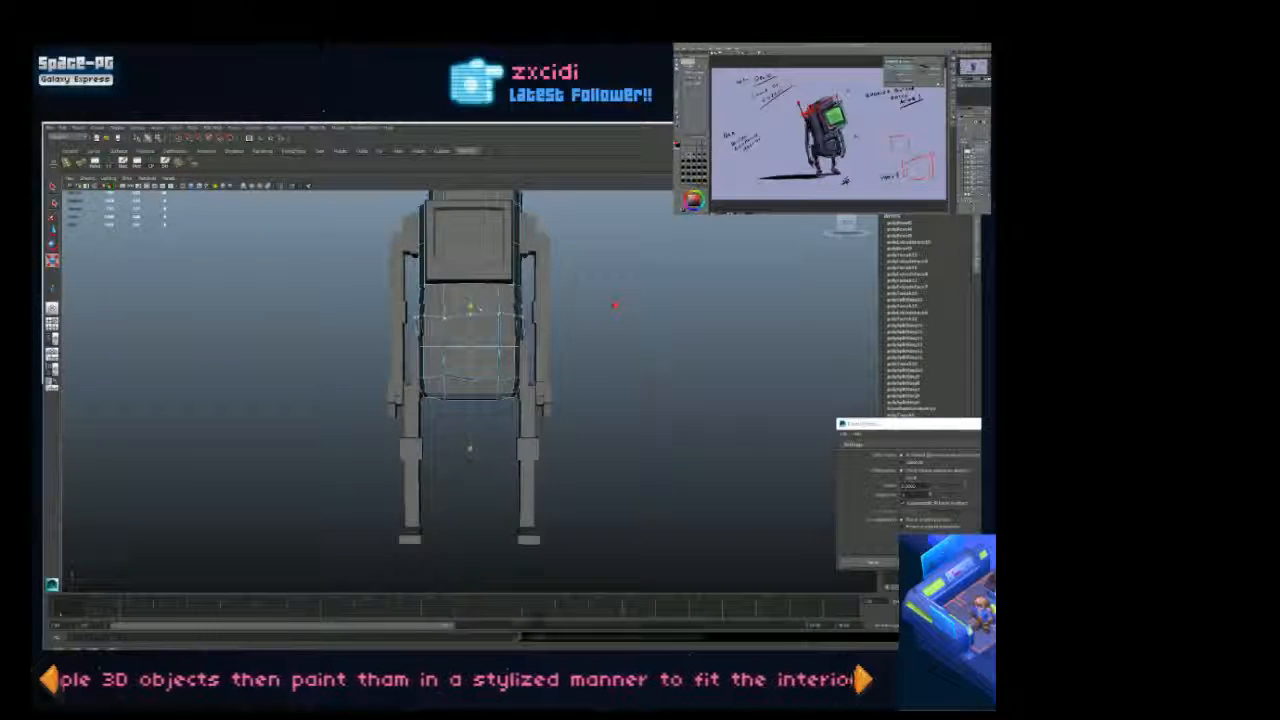
scroll(470, 310, down, 4)
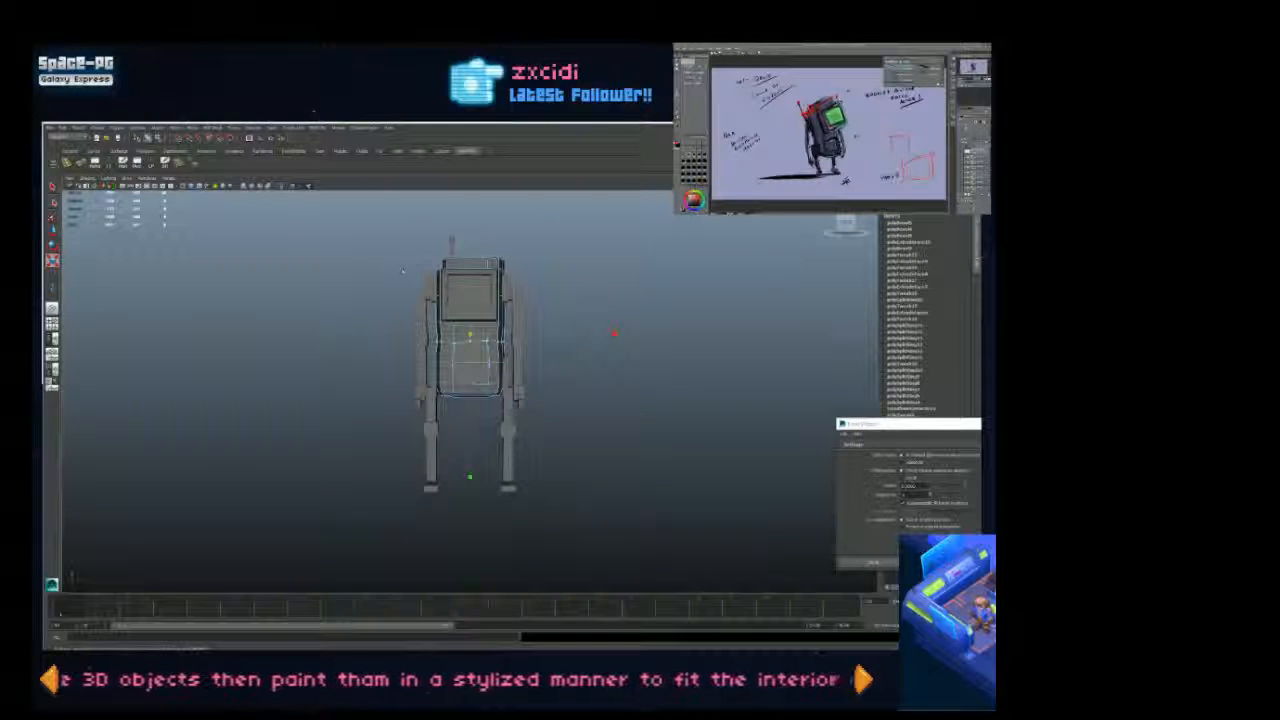
alt+drag(470, 312, 630, 315)
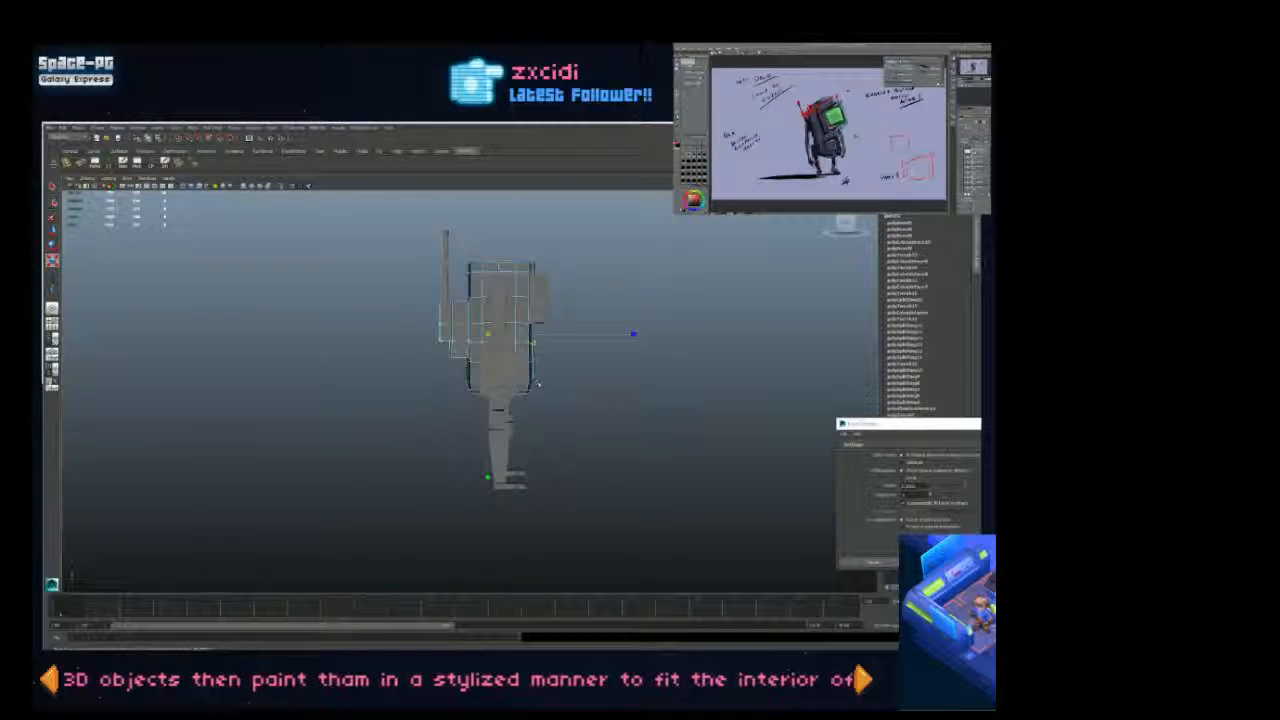
alt+drag(537, 383, 536, 424)
alt+right_drag(505, 408, 518, 418)
alt+drag(518, 418, 538, 424)
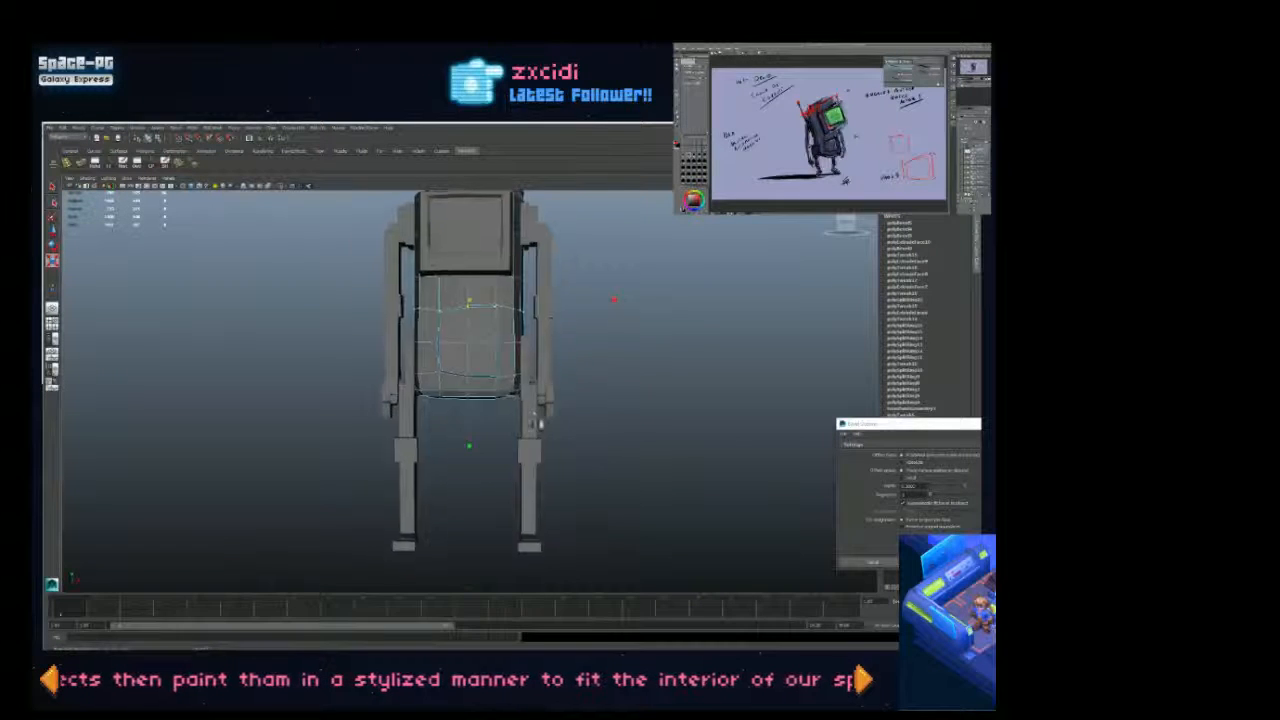
Step: Switch to edge selection, select the edge loop near the torso's bottom and scale it
alt+right_drag(538, 424, 594, 471)
alt+drag(594, 471, 504, 424)
click(504, 424)
right_drag(491, 403, 489, 386)
double_click(489, 390)
mouse_move(489, 392)
alt+mouse_down()
mouse_move(437, 190)
mouse_move(484, 370)
alt+mouse_up()
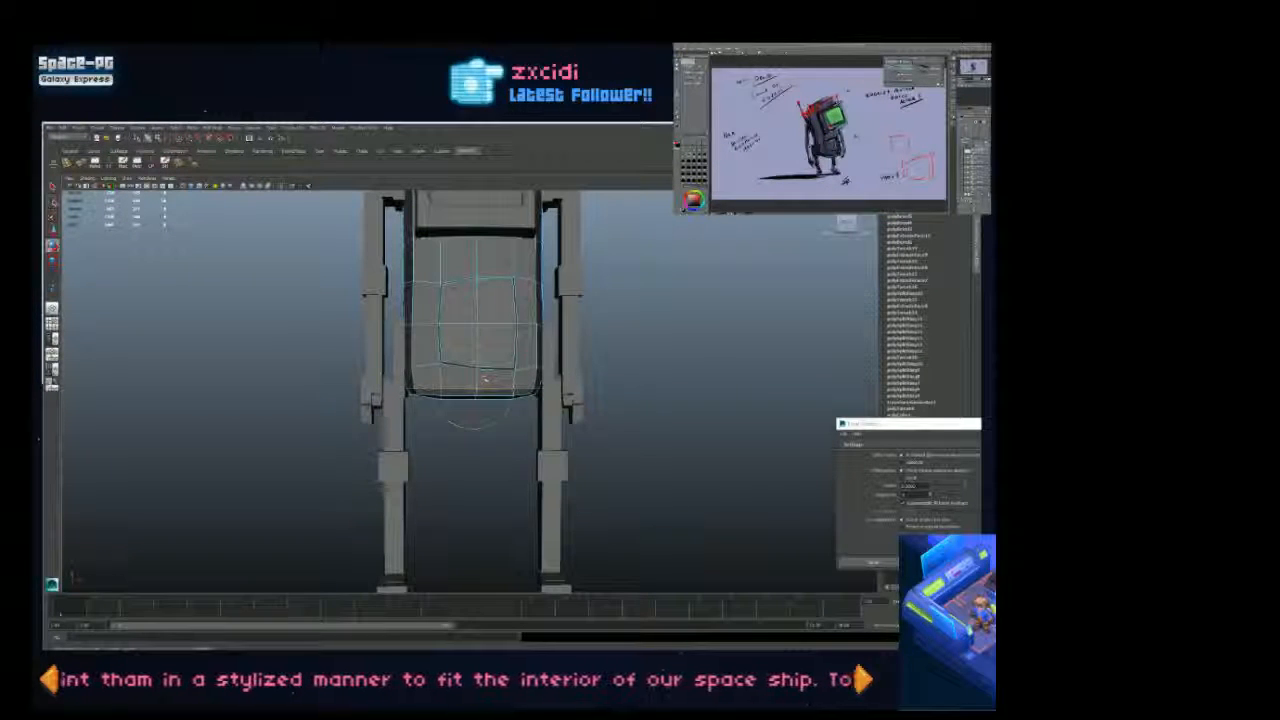
key(r)
alt+right_drag(474, 388, 436, 352)
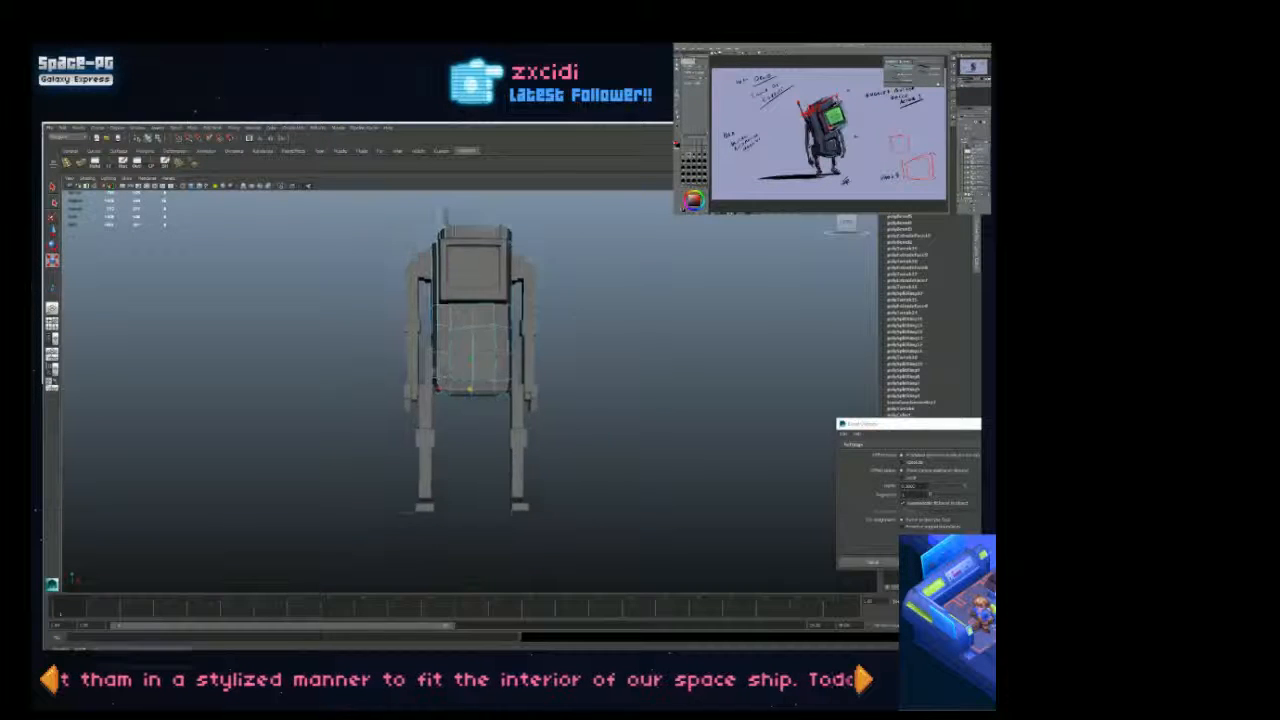
mouse_move(474, 372)
alt+mouse_down()
mouse_move(457, 391)
mouse_move(469, 390)
alt+mouse_up()
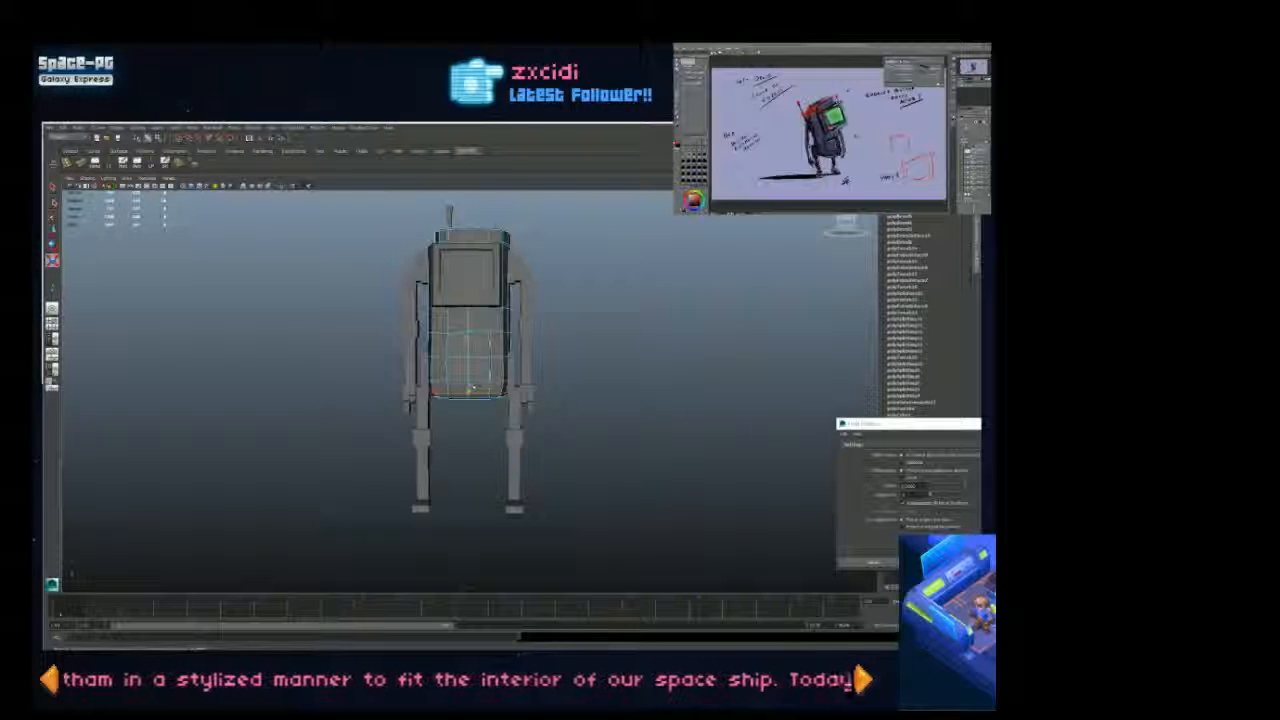
Step: Return to object selection, inspect the whole robot from other angles and select the torso mesh
right_drag(474, 388, 501, 371)
alt+right_drag(501, 371, 465, 346)
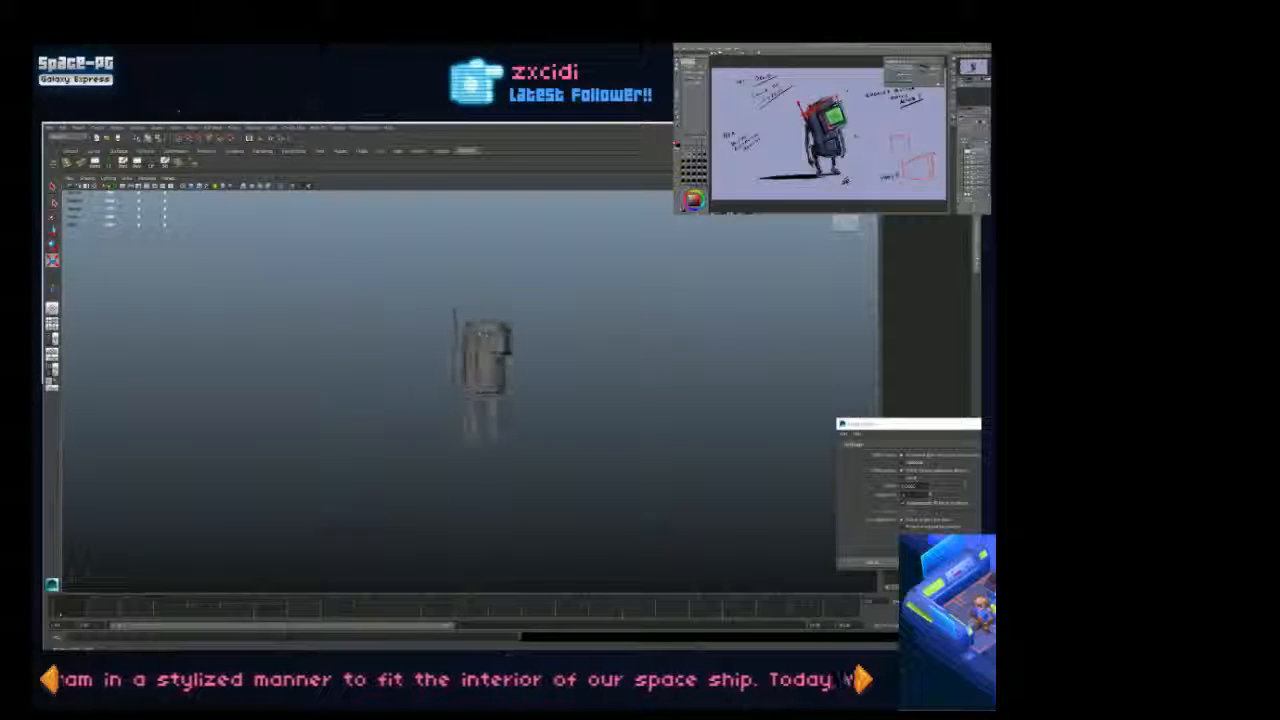
alt+drag(467, 347, 596, 423)
alt+right_drag(545, 398, 577, 426)
alt+drag(577, 426, 547, 412)
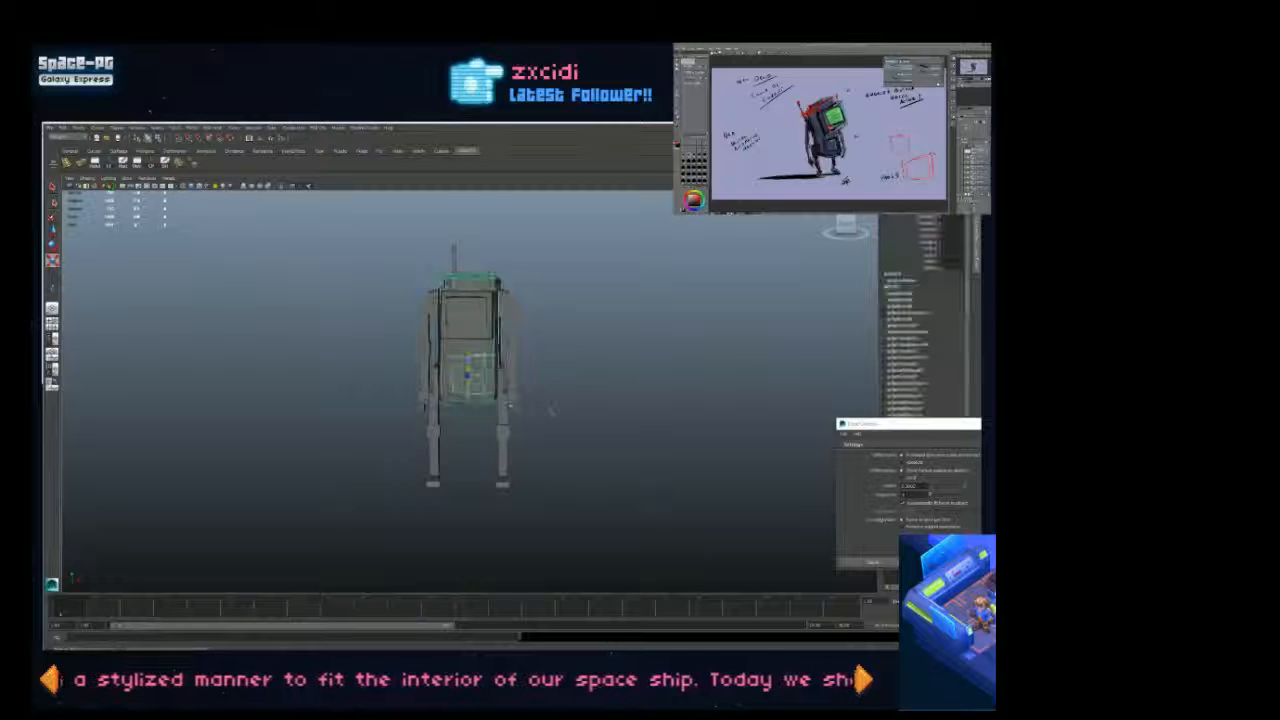
click(495, 396)
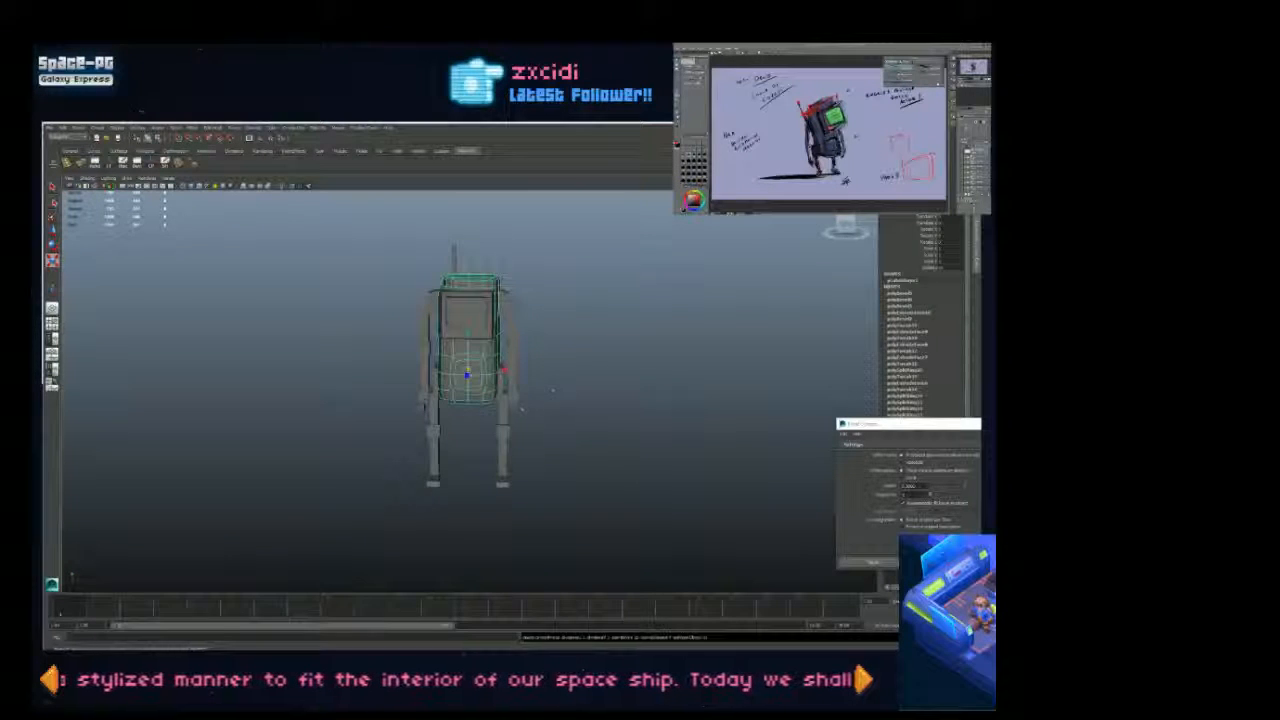
Step: Inspect the robot from above and the front, then select the screen housing and examine it up close
click(553, 390)
mouse_move(556, 391)
alt+mouse_down()
mouse_move(594, 386)
mouse_move(562, 392)
mouse_move(557, 408)
alt+mouse_up()
click(505, 390)
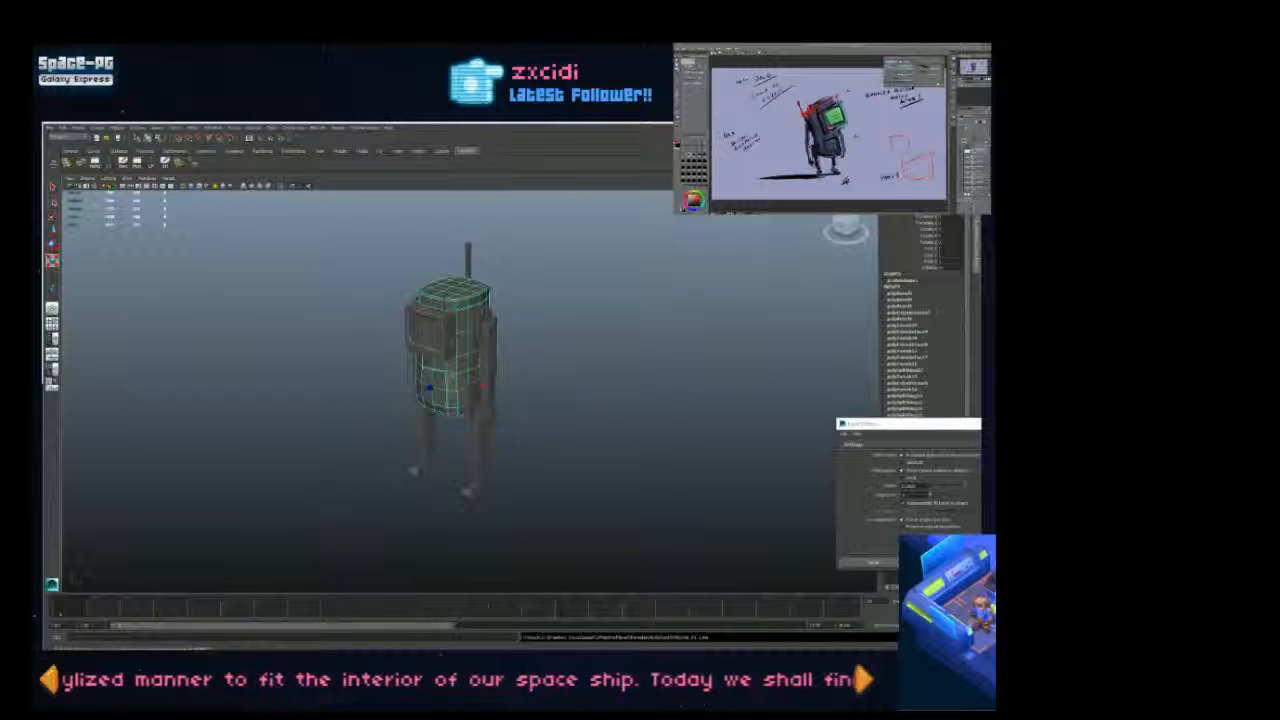
scroll(551, 411, up, 1)
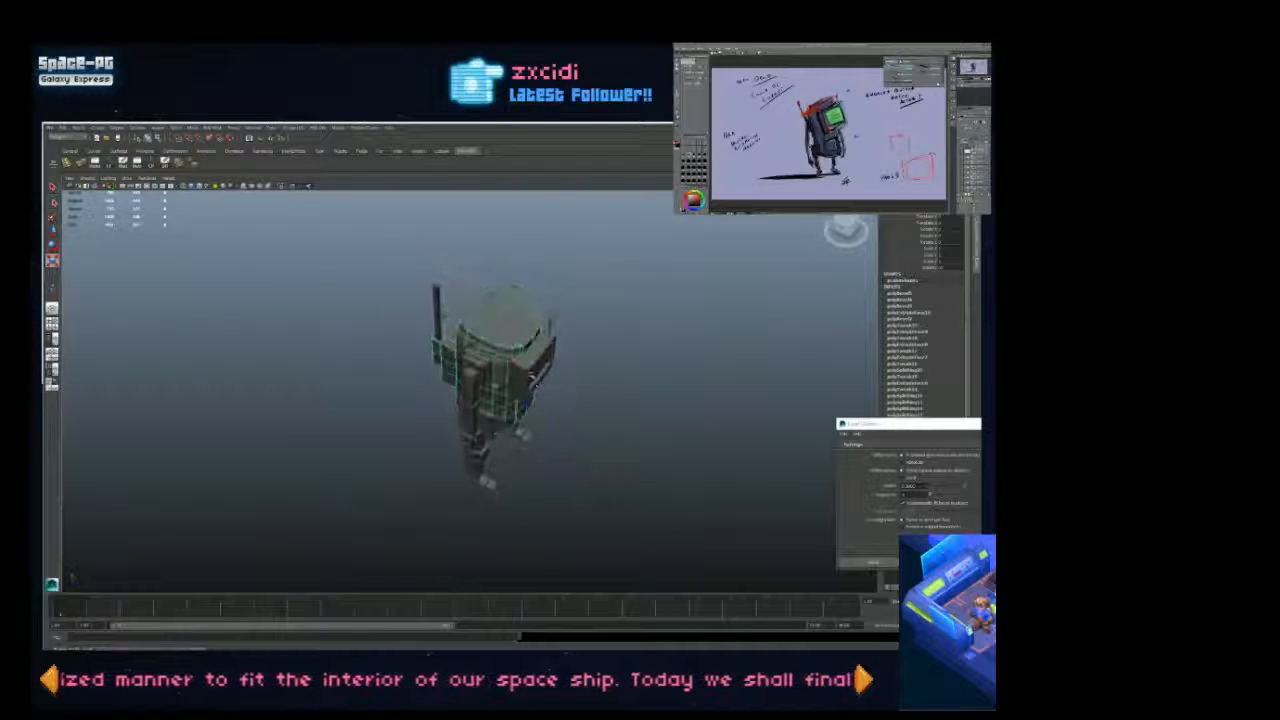
alt+drag(555, 400, 601, 373)
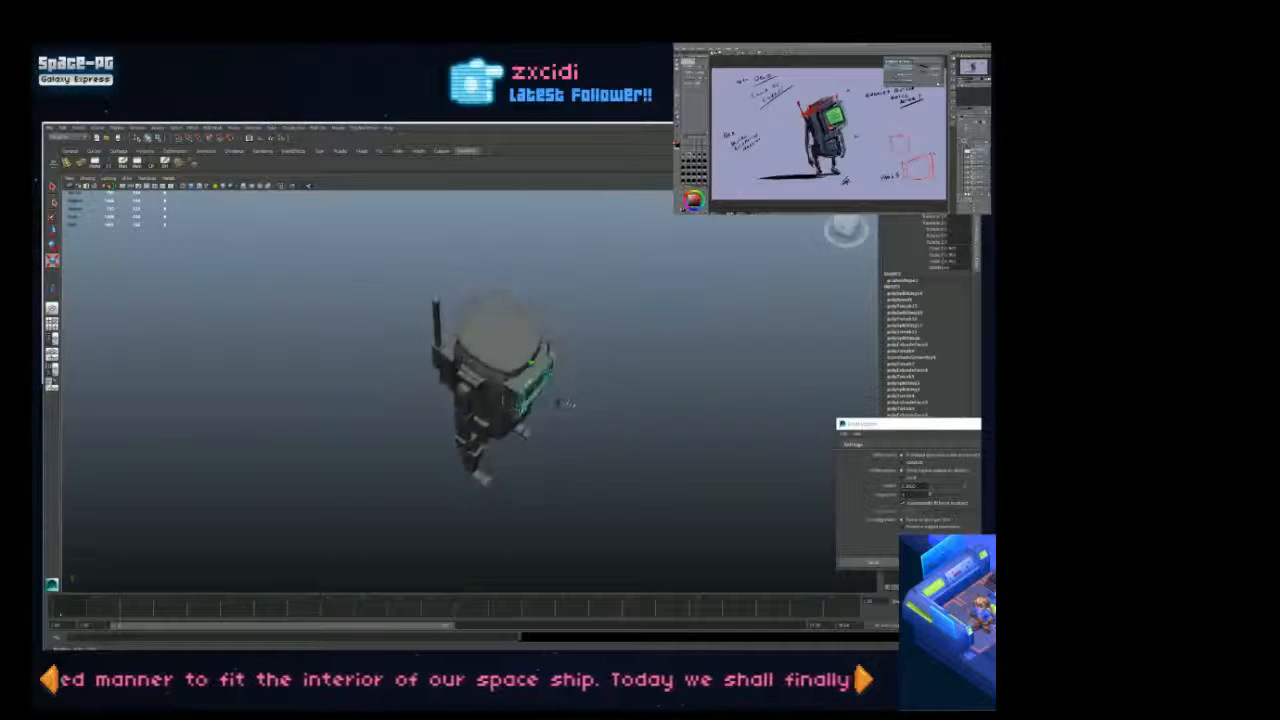
key(f)
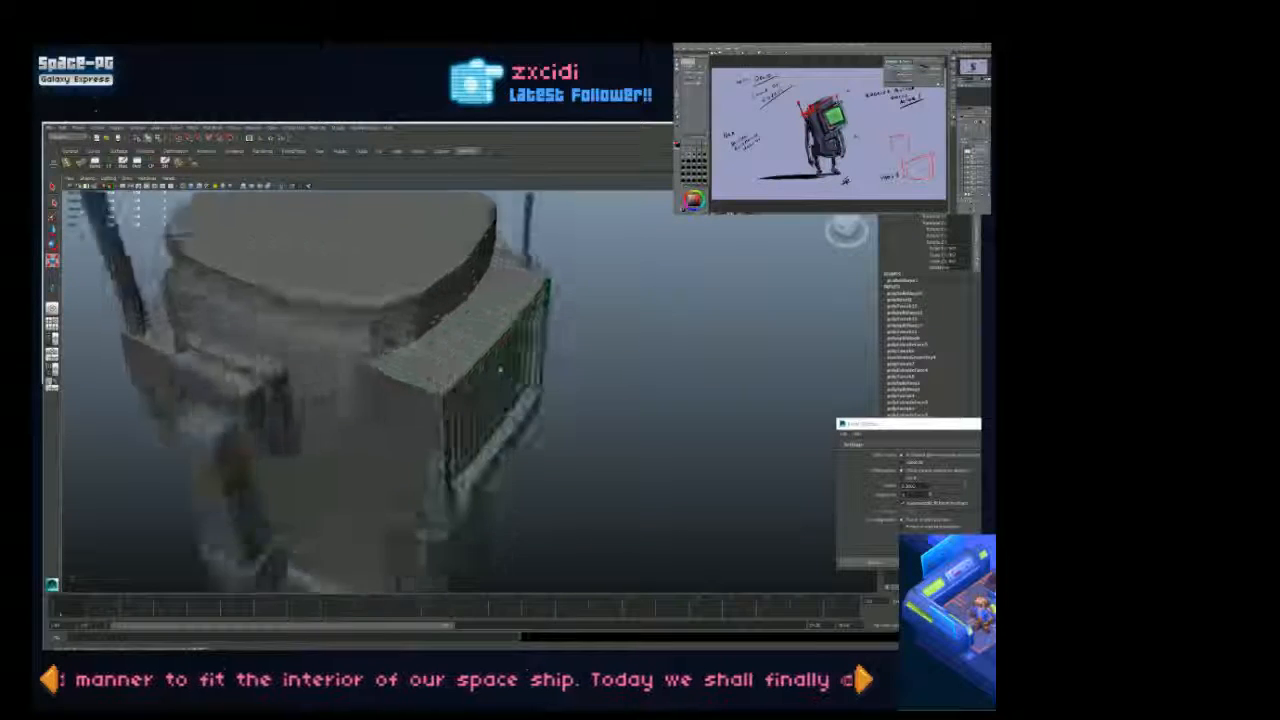
key(w)
alt+drag(452, 392, 485, 373)
scroll(484, 404, down, 8)
scroll(462, 260, down, 5)
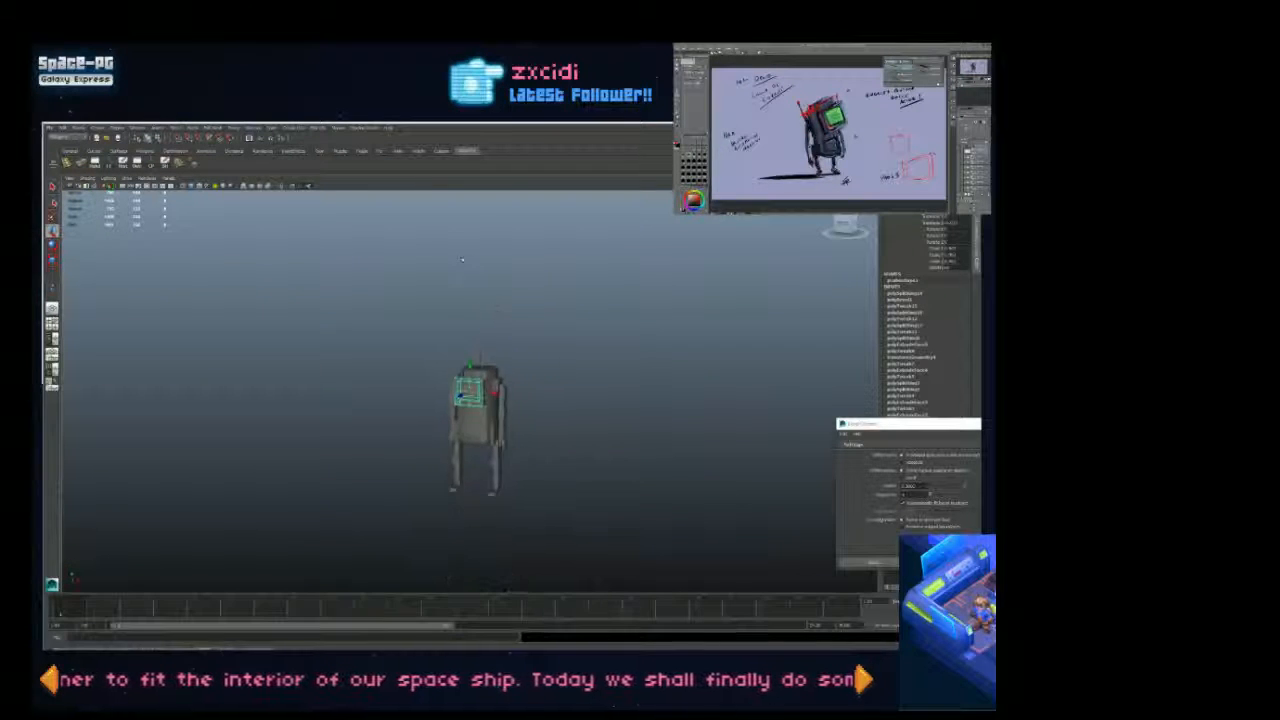
Step: Select all parts of the robot together and frame them in the front view
scroll(529, 428, up, 4)
mouse_move(529, 428)
alt+mouse_down()
mouse_move(580, 432)
mouse_move(523, 428)
alt+mouse_up()
scroll(523, 428, down, 4)
drag(388, 322, 536, 490)
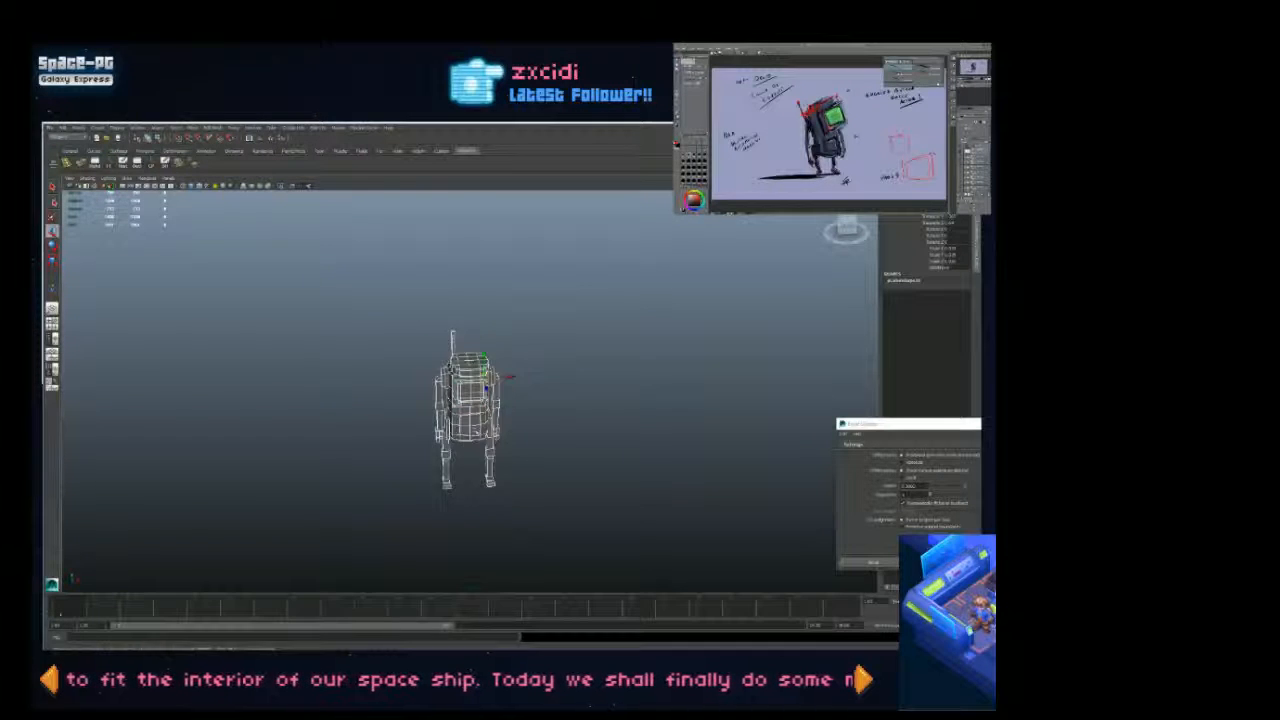
key(f)
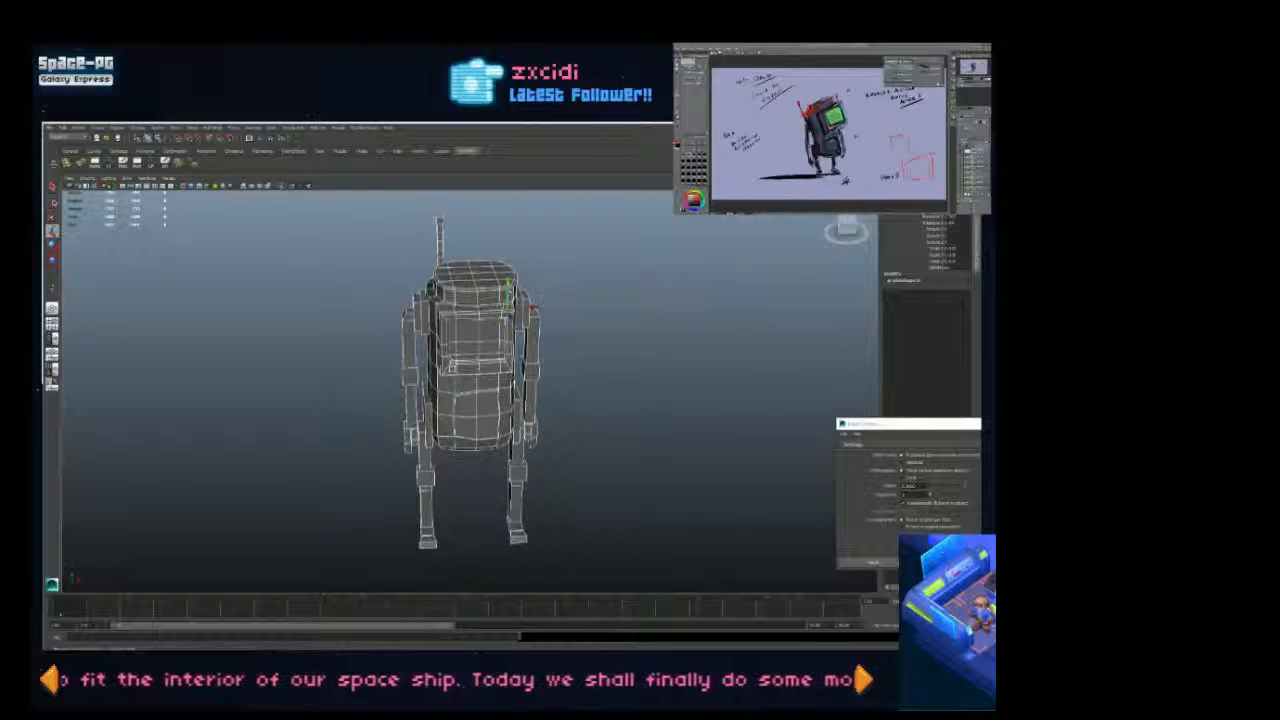
drag(508, 288, 508, 284)
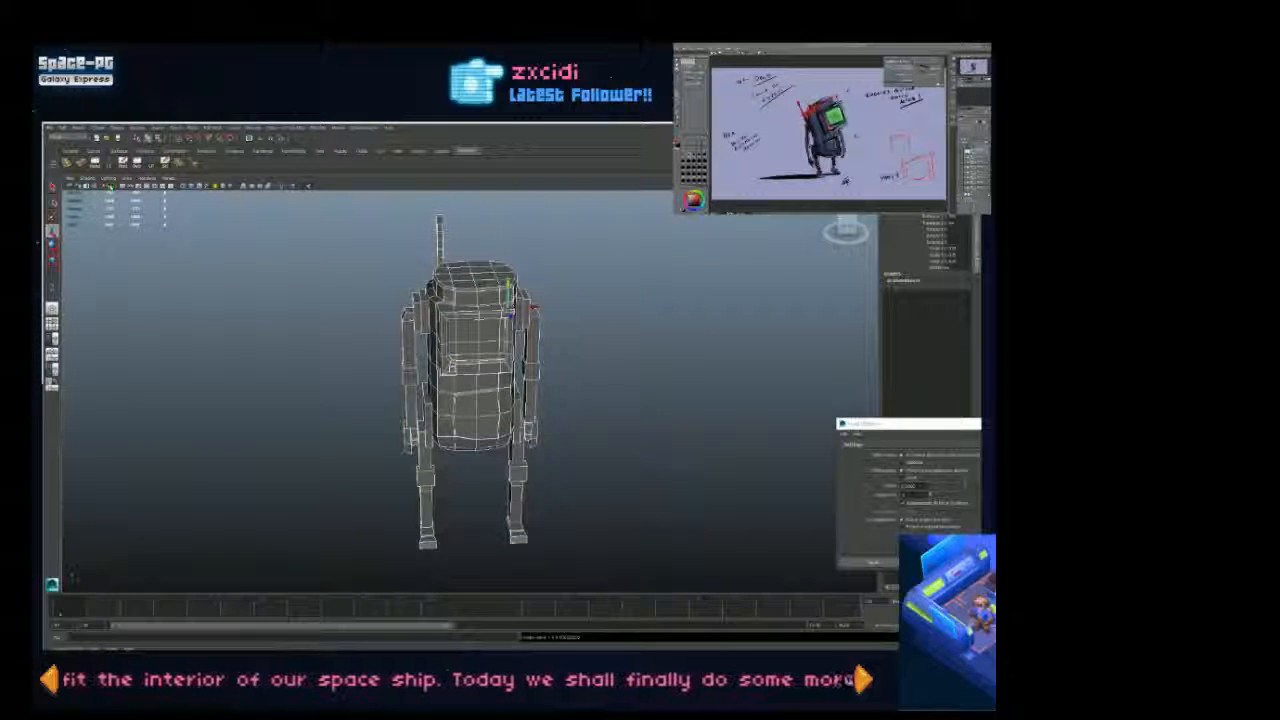
Step: Create a new Lambert material in the Hypershade, give it a custom name and open its attributes
click(95, 162)
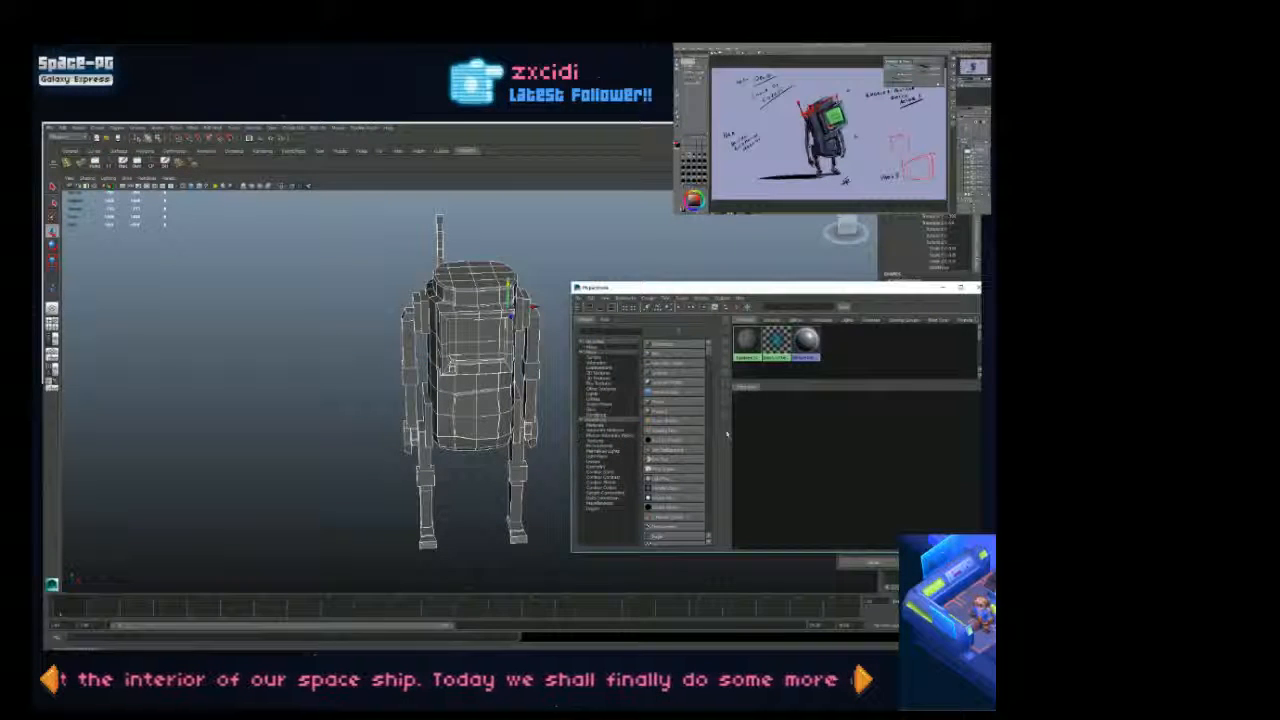
click(777, 424)
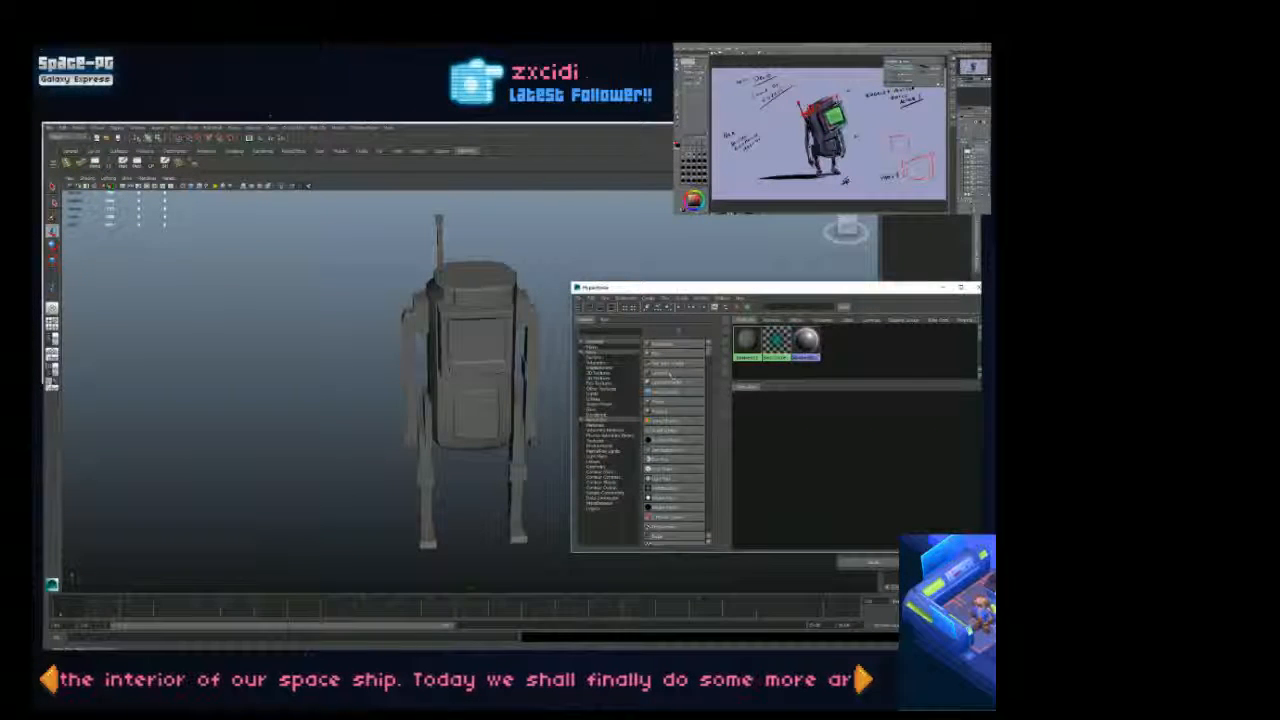
click(664, 373)
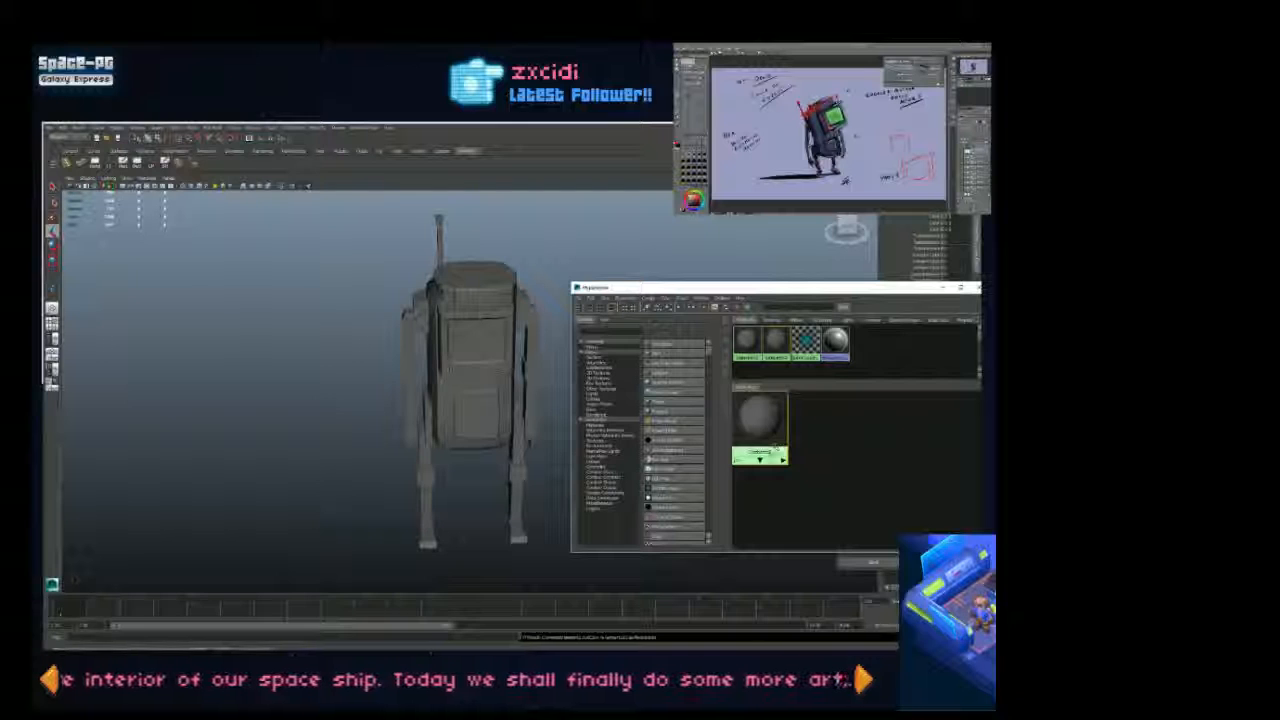
double_click(774, 450)
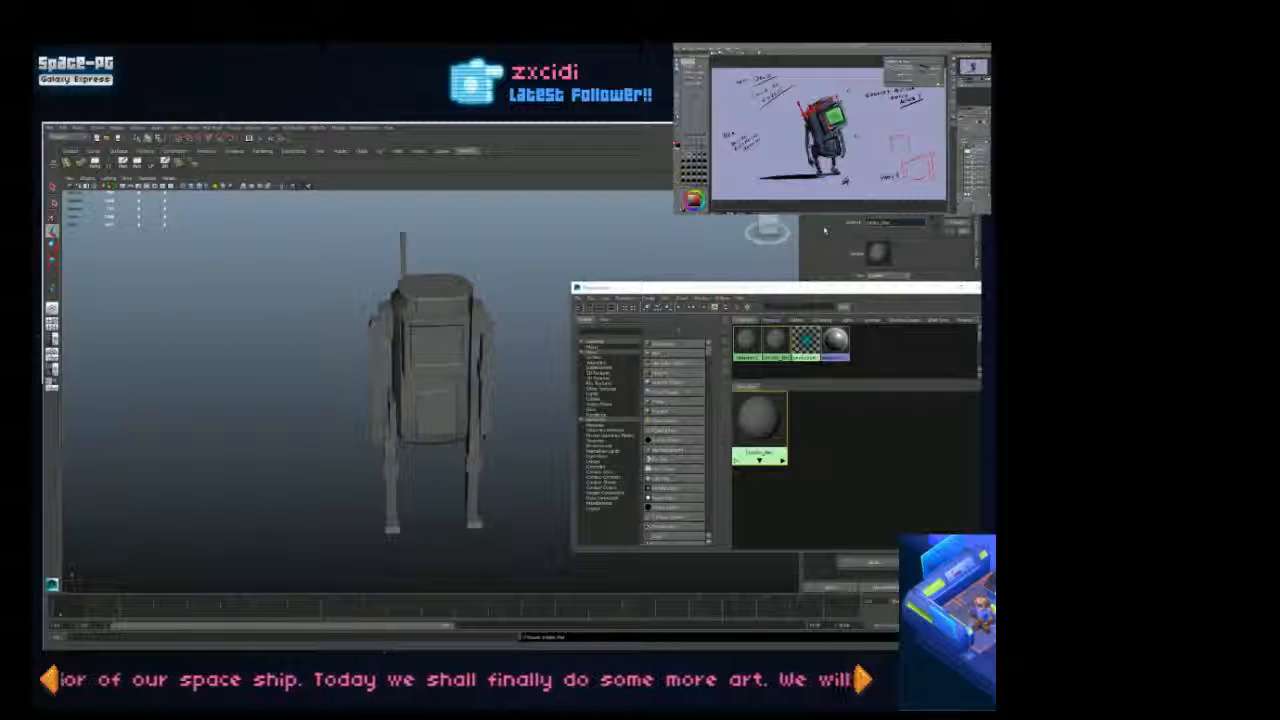
Step: Set the new material's colour to a muted dark bluish purple
drag(700, 288, 605, 346)
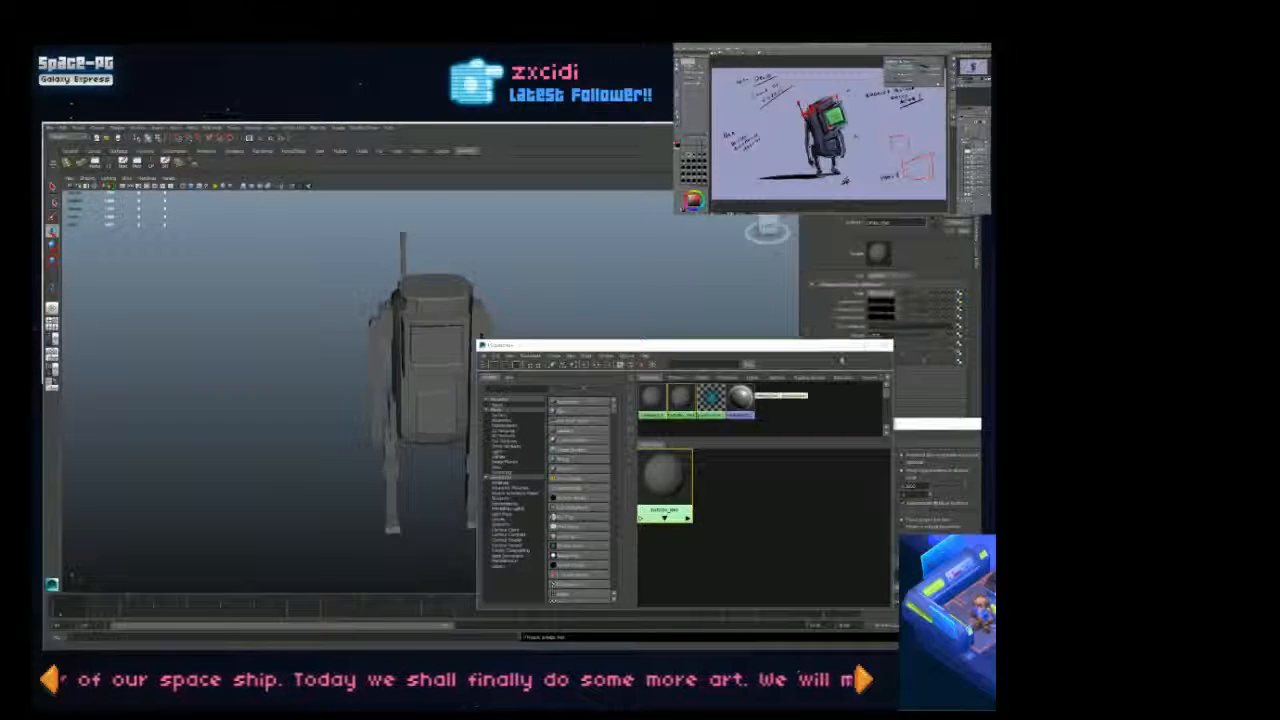
click(882, 298)
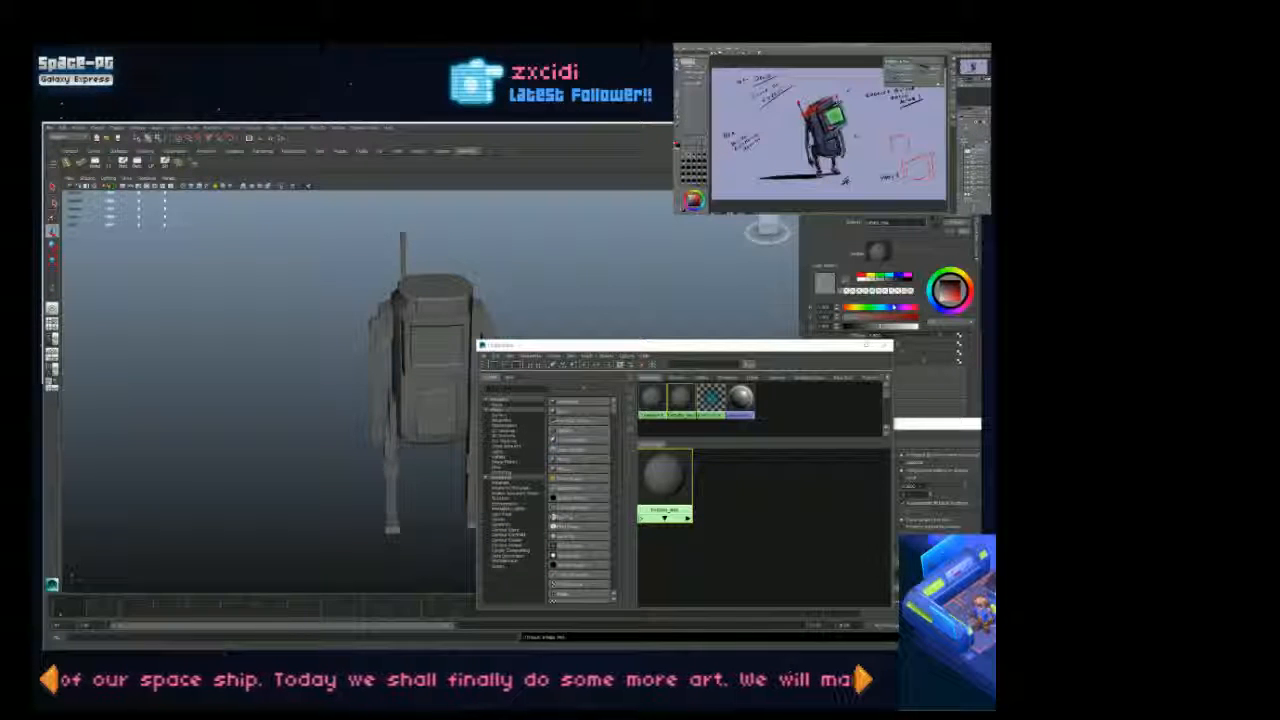
click(894, 307)
click(879, 318)
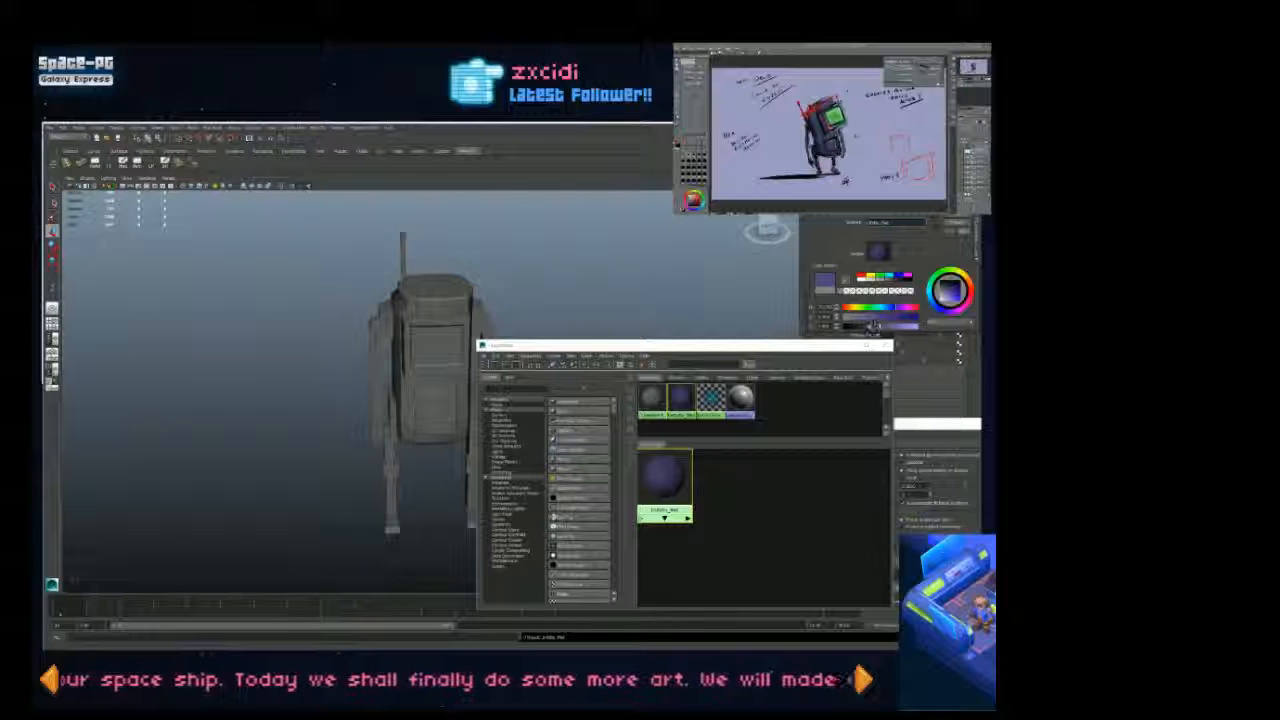
Step: Assign the purple Lambert material to all parts of the robot, close the Hypershade and clear the selection
scroll(430, 390, down, 4)
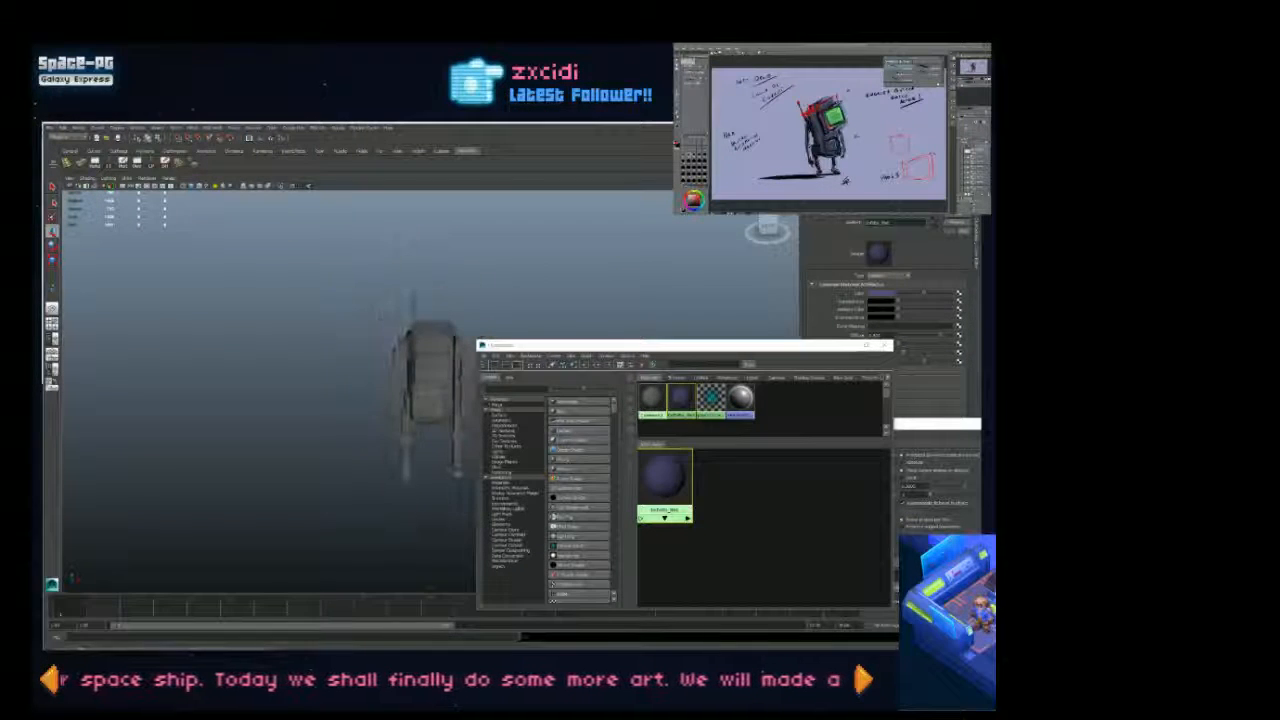
click(412, 345)
right_click(664, 480)
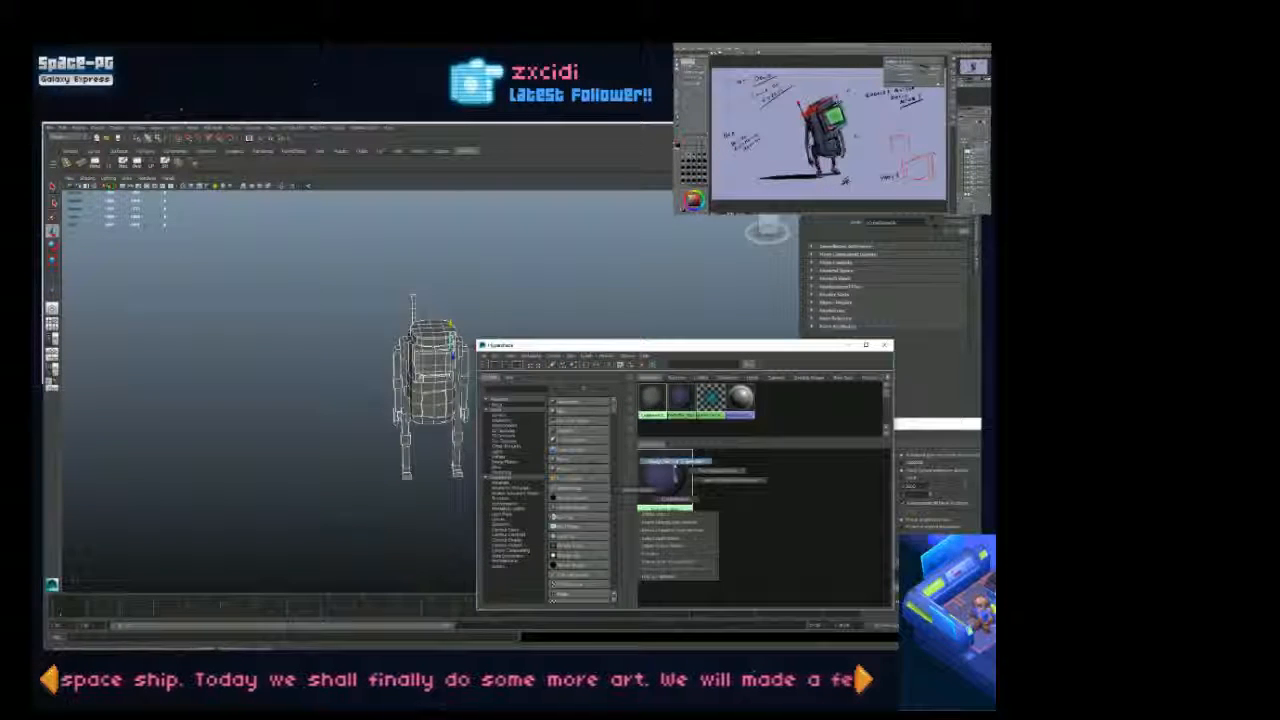
right_drag(675, 467, 676, 461)
click(884, 345)
click(657, 380)
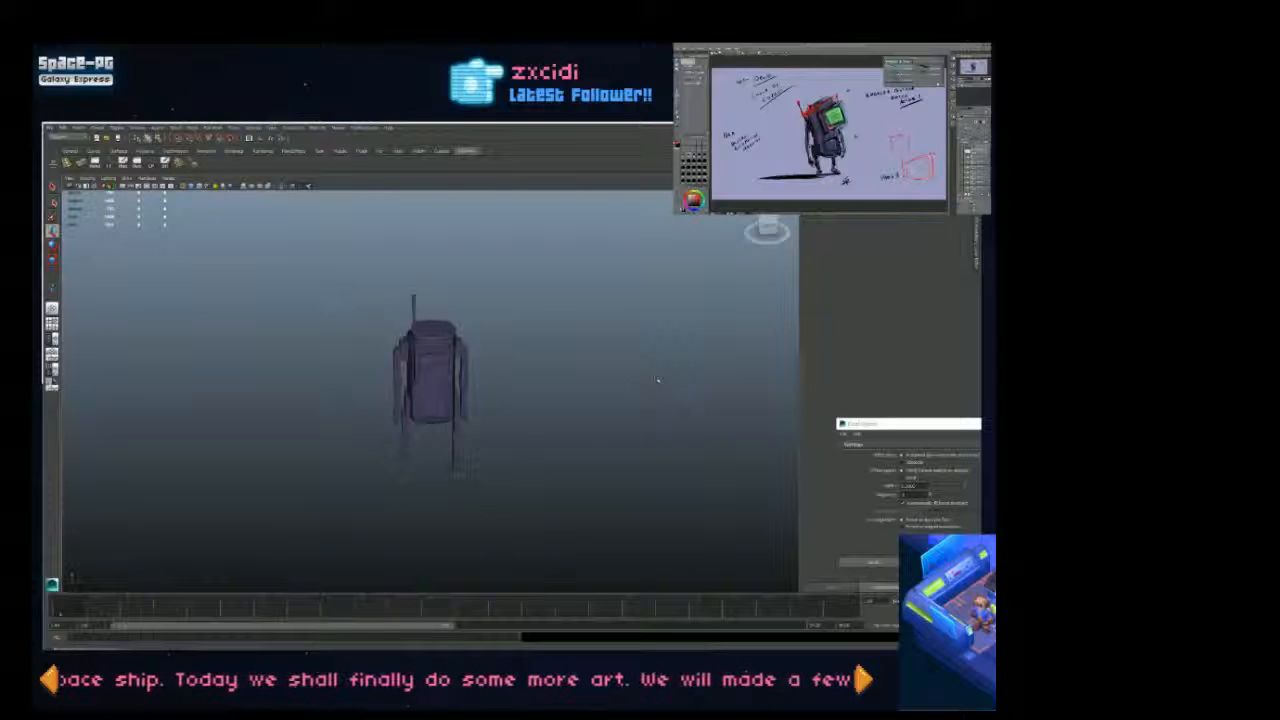
Step: Show the wireframe over the shaded robot and inspect the purple model from the front and side
scroll(657, 380, up, 5)
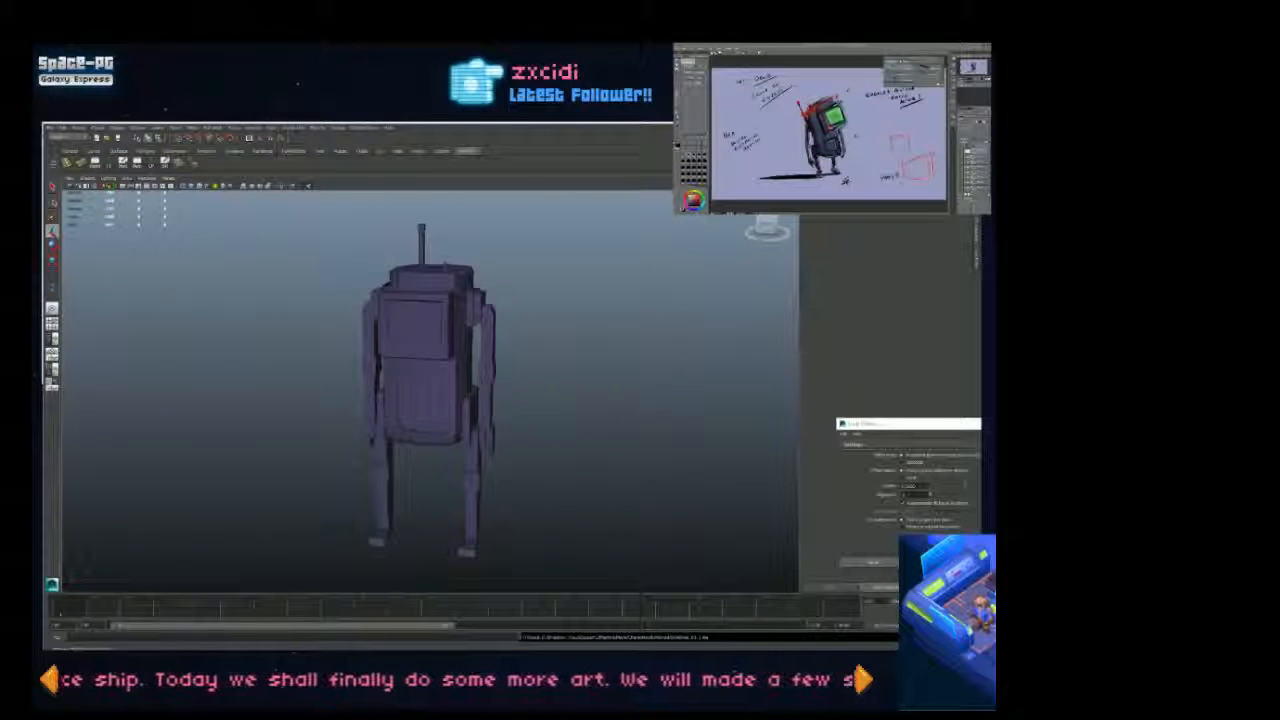
click(206, 186)
scroll(470, 370, down, 5)
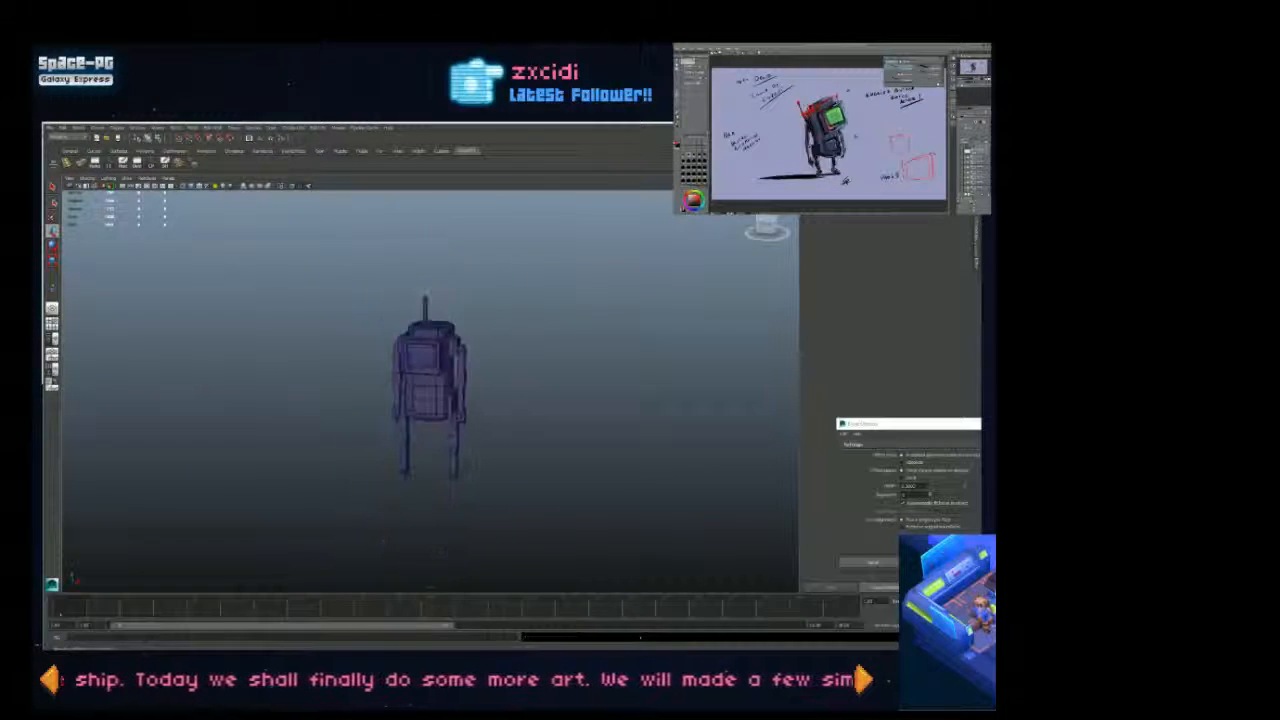
alt+drag(500, 370, 240, 374)
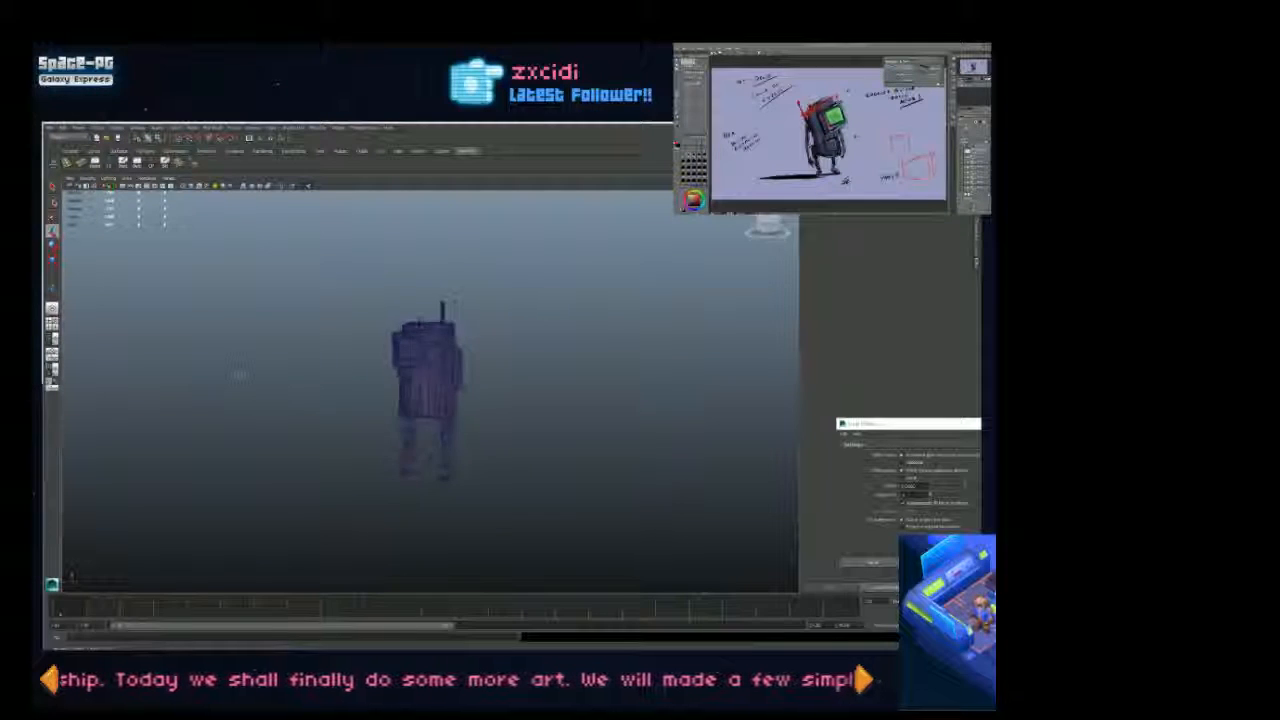
scroll(471, 537, up, 5)
scroll(471, 537, down, 5)
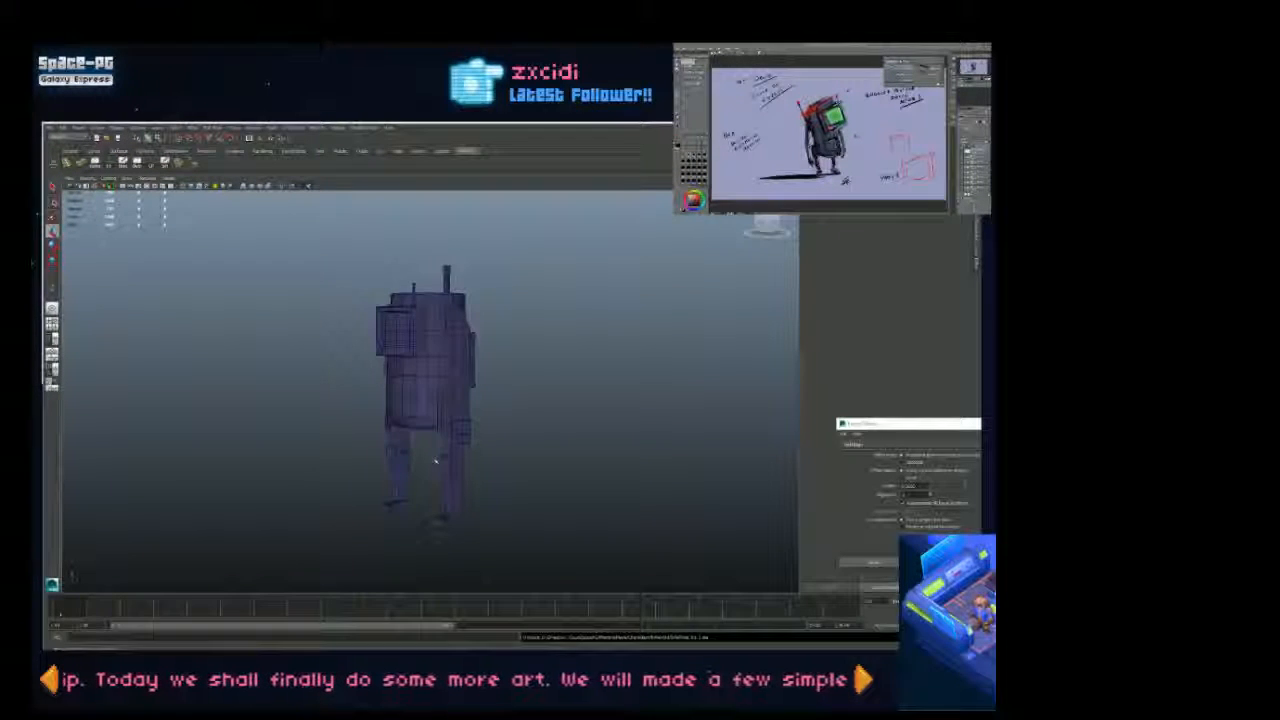